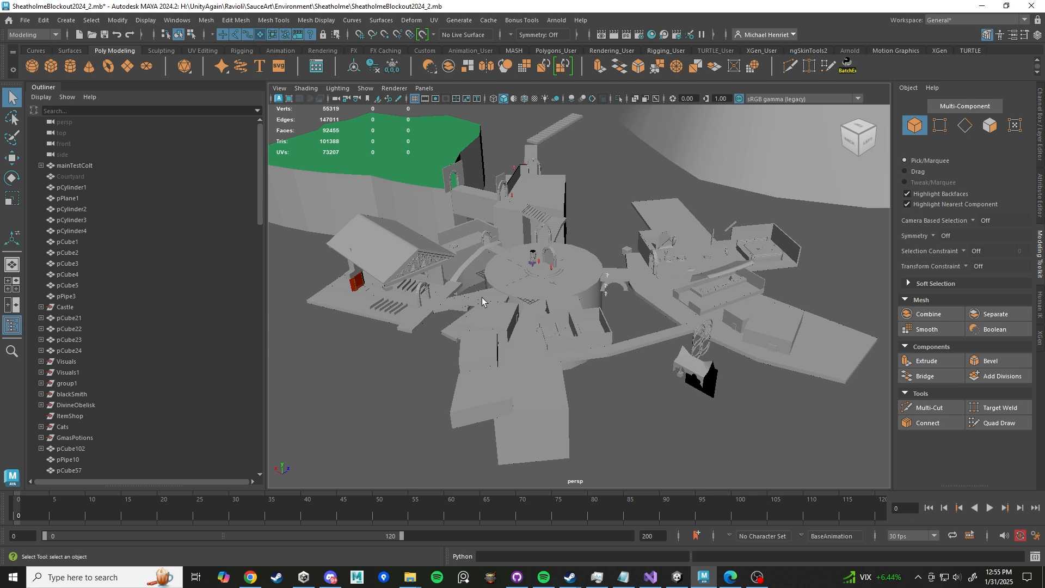
# - Switch to the browser and pause the Arcane shot progression video
pyautogui.click(250, 577)
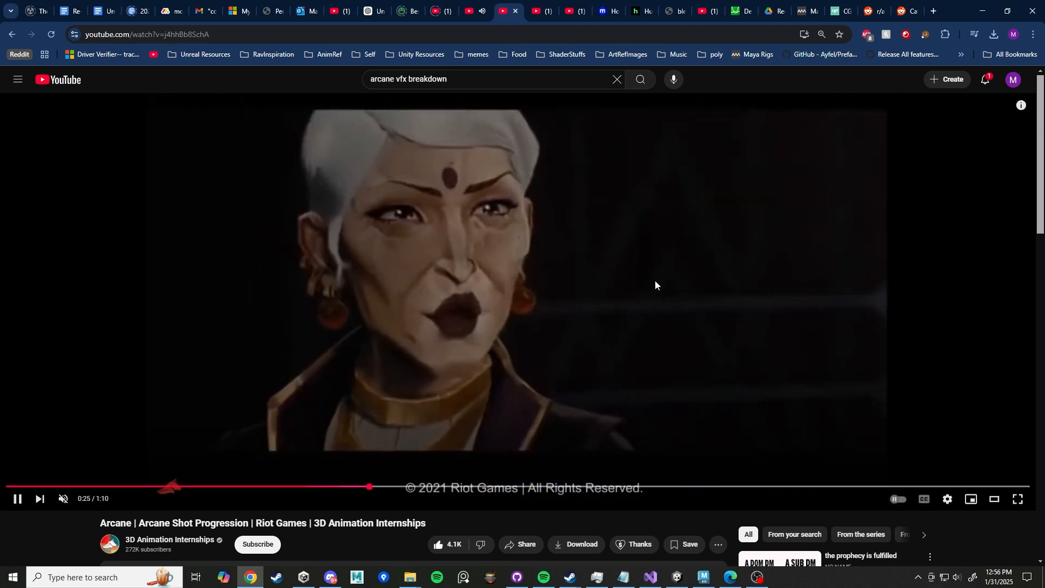
pyautogui.click(655, 280)
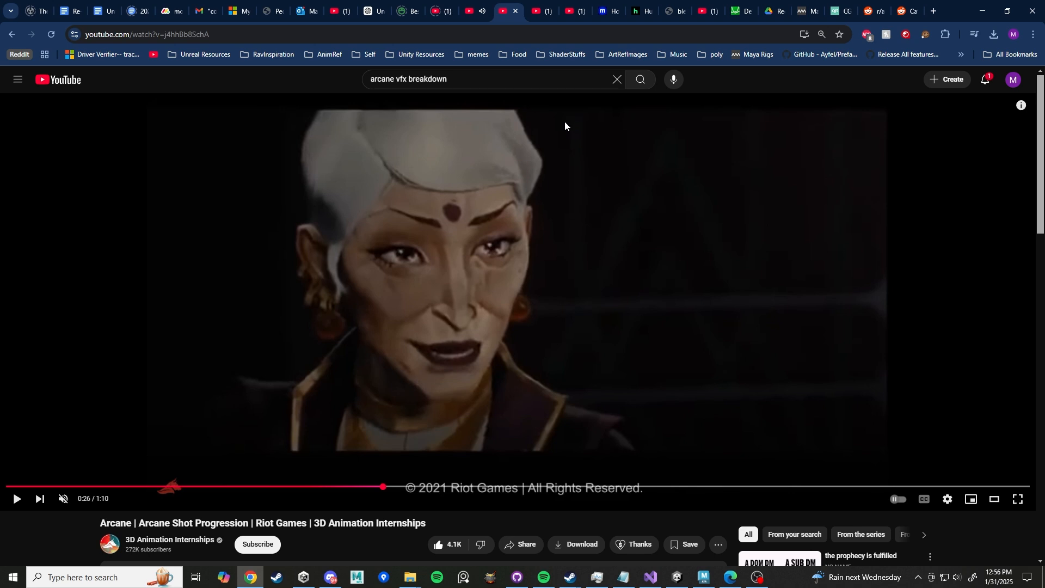
# - Open the Zootopia shot progression reel tab, rewind it to about 0:14 and watch the blocking-to-render comparison
pyautogui.click(541, 16)
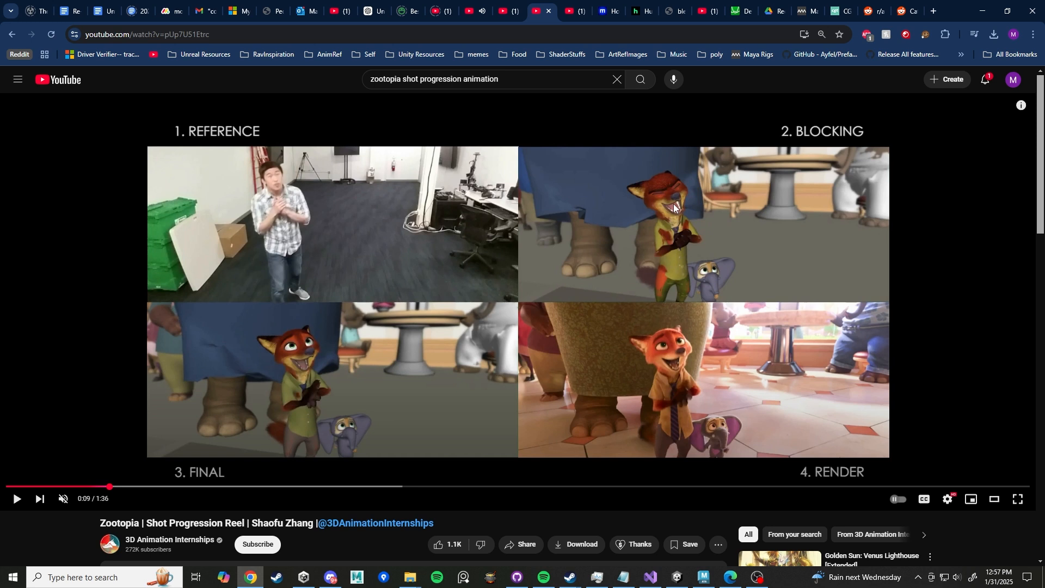
pyautogui.click(17, 500)
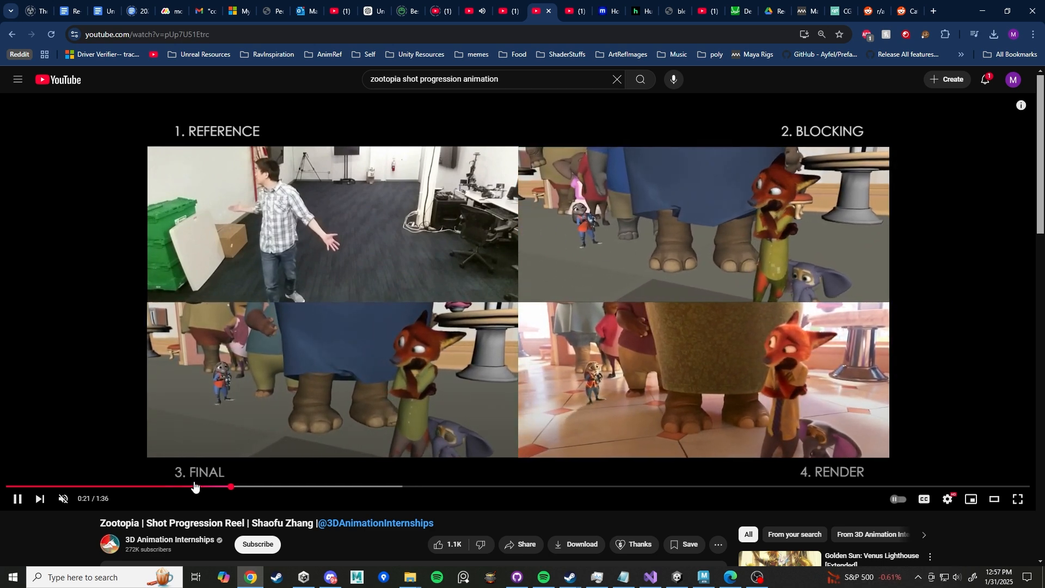
pyautogui.moveTo(196, 486); pyautogui.dragTo(113, 486)
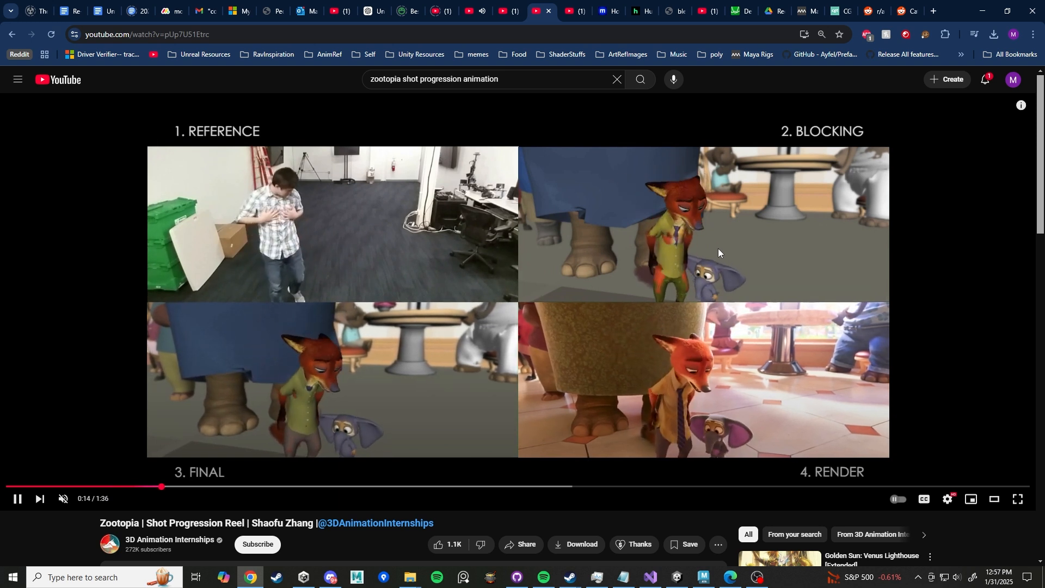
pyautogui.click(787, 256)
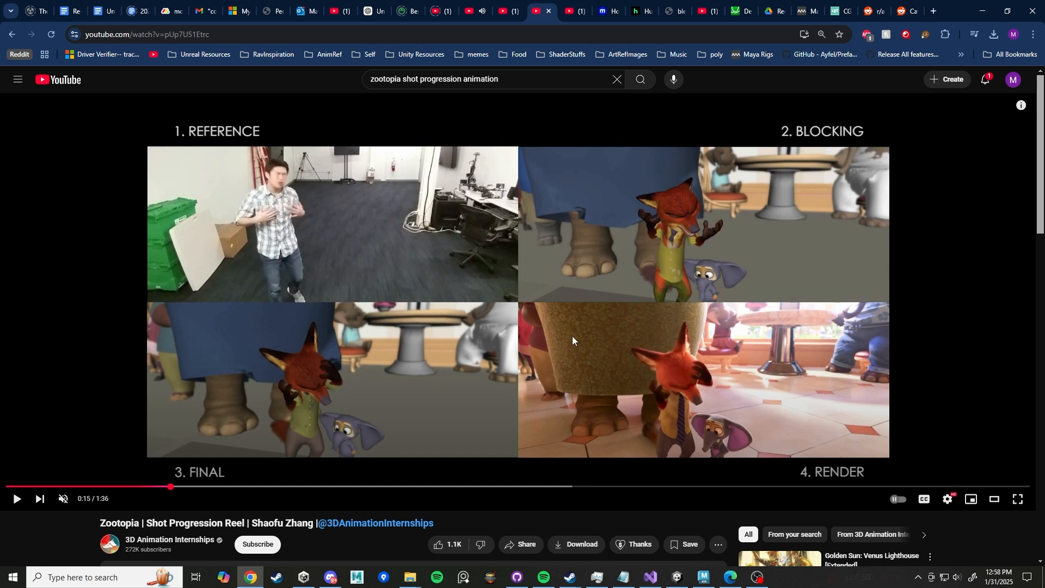
pyautogui.click(248, 394)
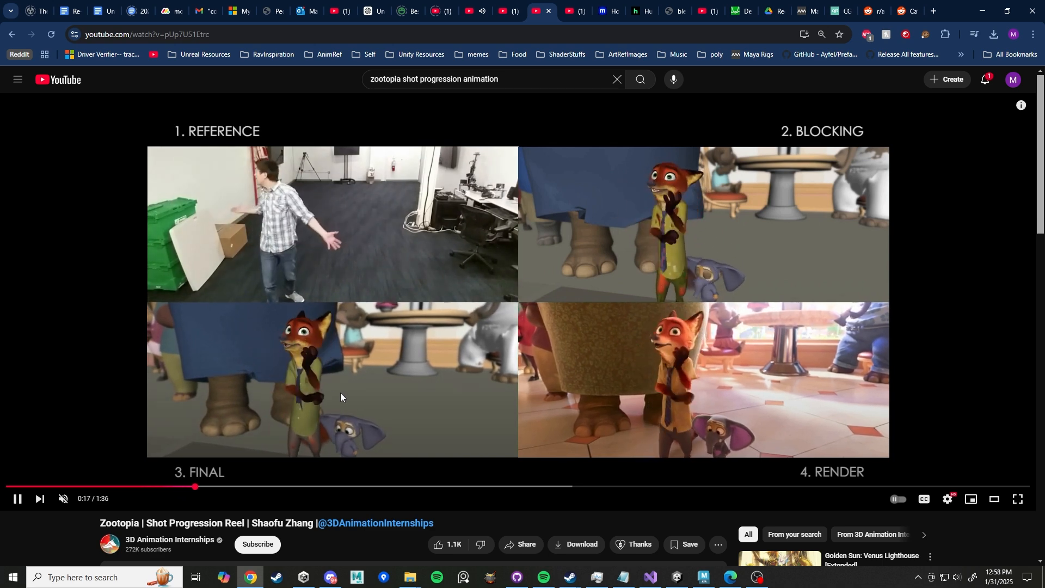
pyautogui.click(351, 352)
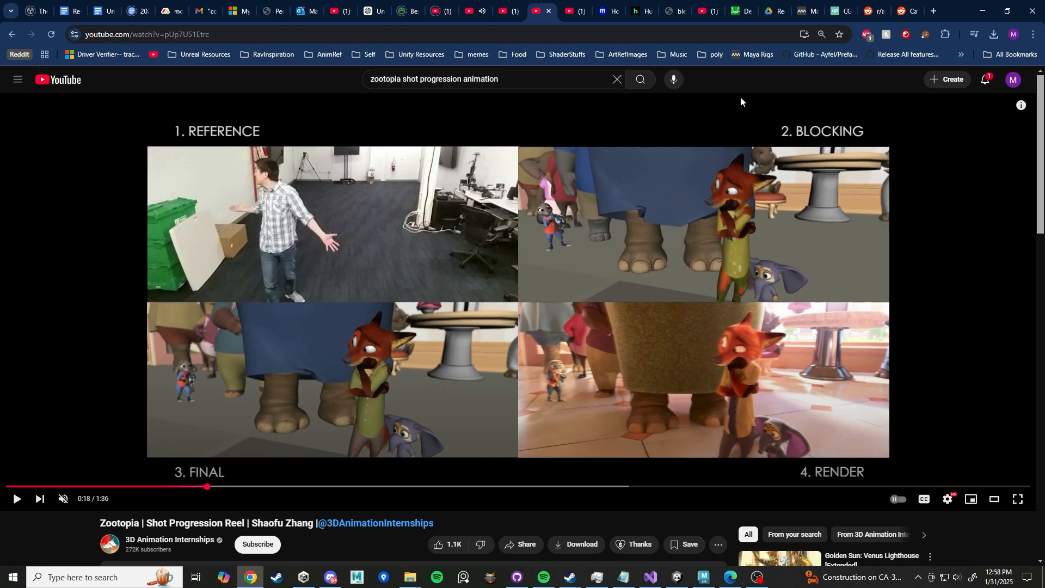
# - Open the Animation Methods free Maya rigs page and browse through the available character rigs
pyautogui.click(810, 11)
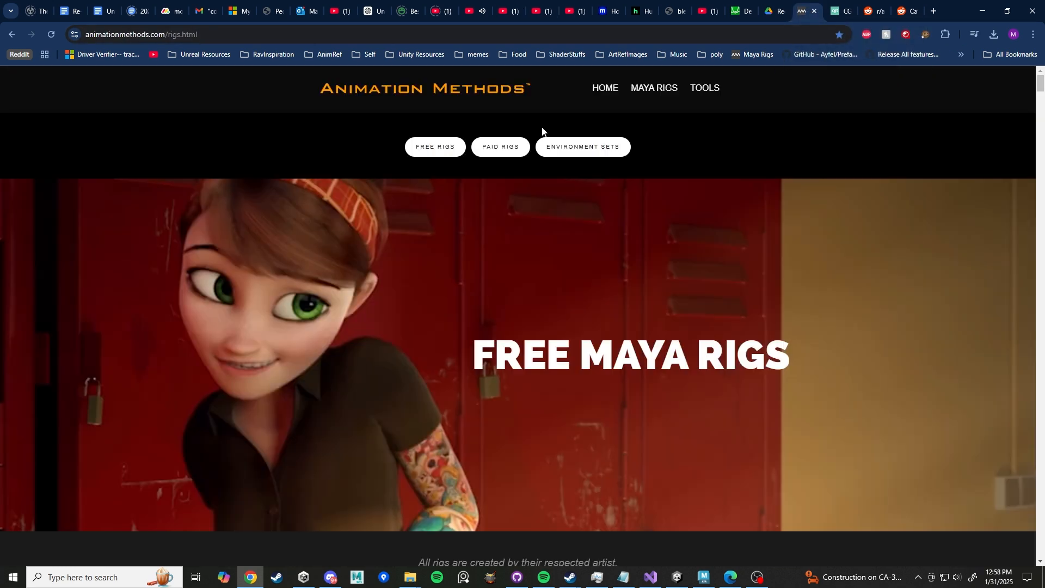
pyautogui.scroll(-4, 245, 281)
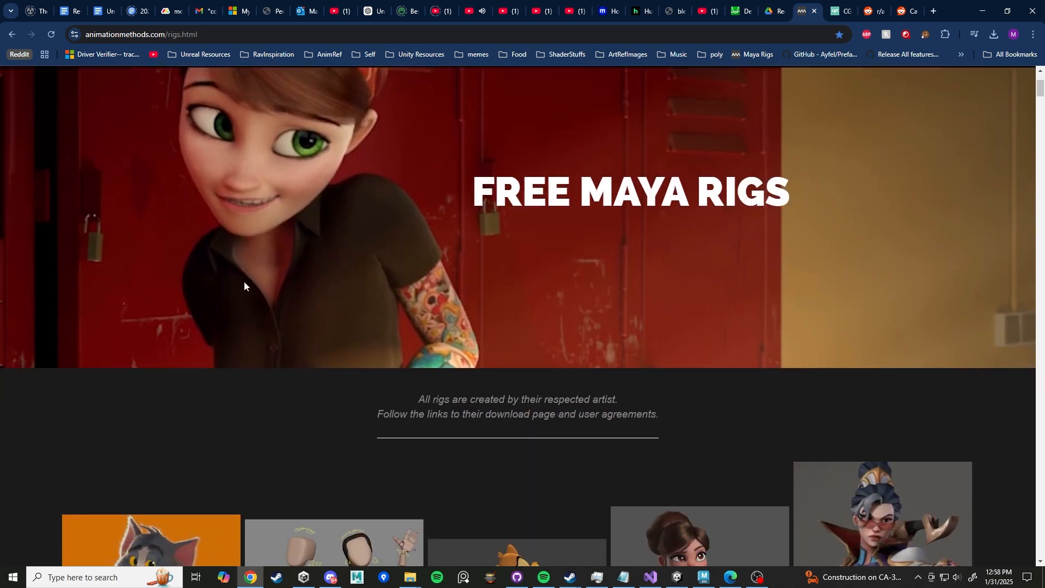
pyautogui.scroll(-4, 347, 282)
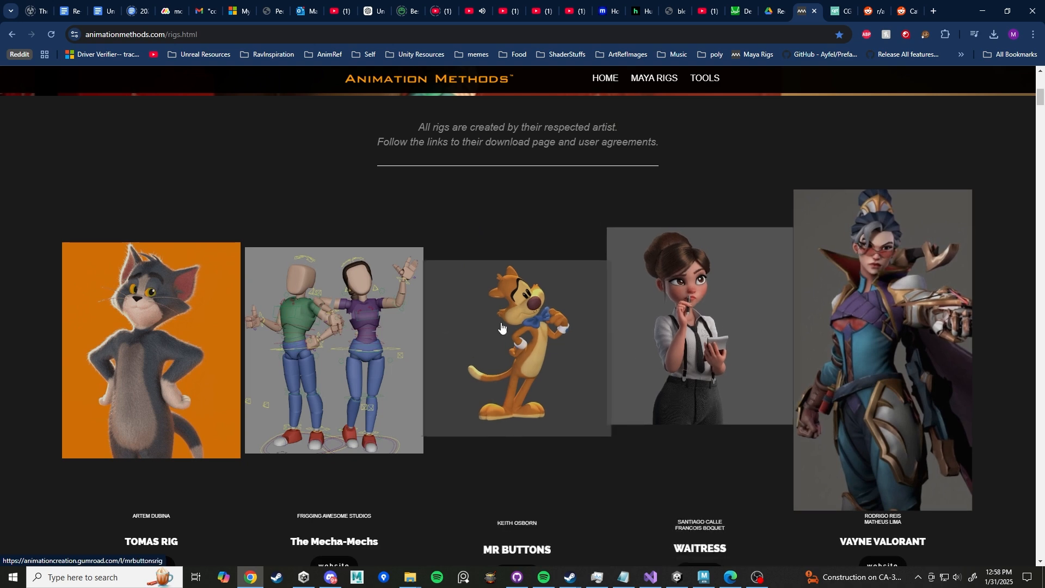
pyautogui.scroll(-7, 310, 319)
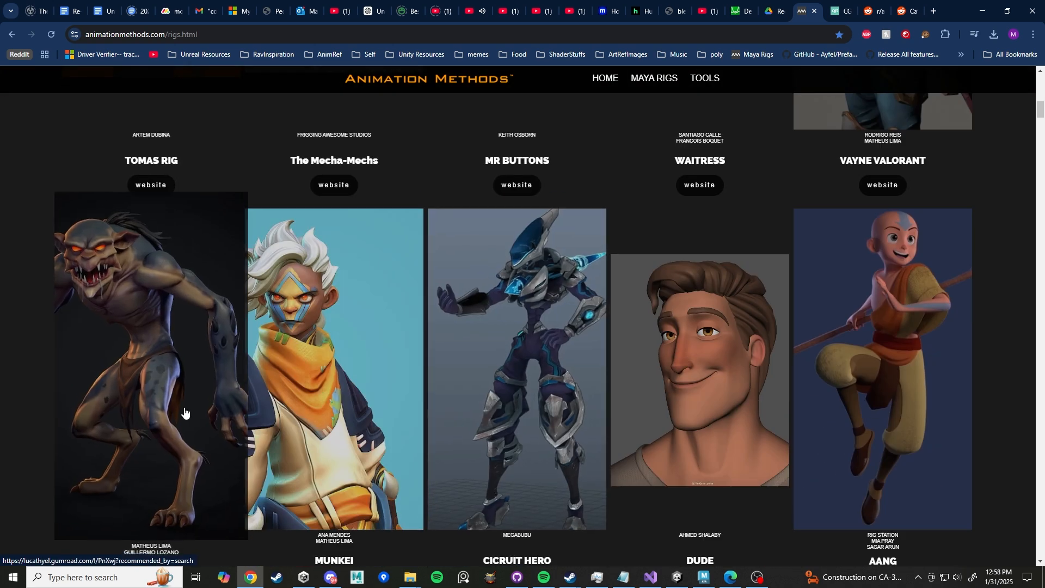
pyautogui.scroll(-4, 331, 471)
pyautogui.scroll(3, 524, 252)
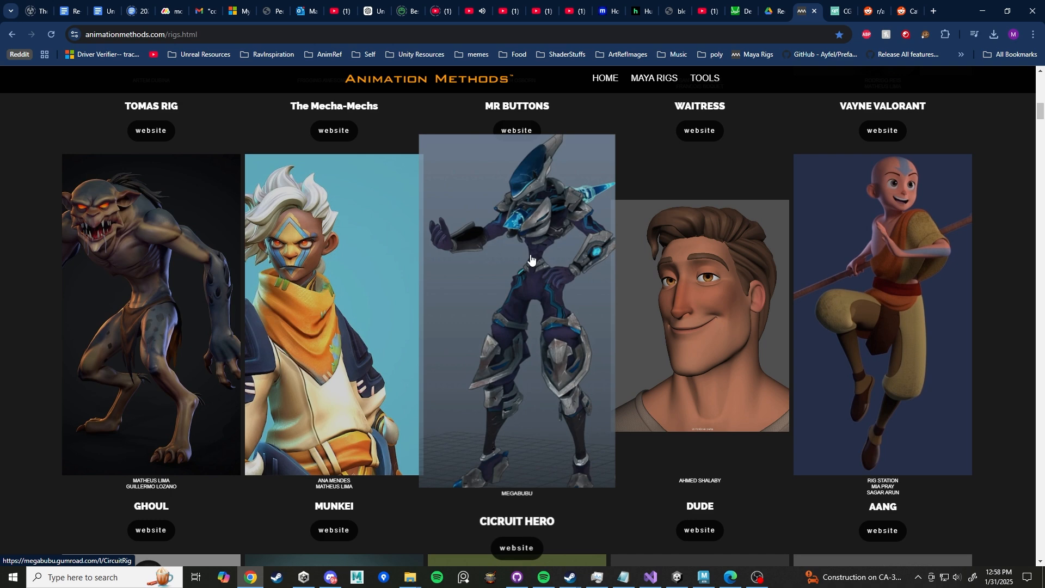
pyautogui.scroll(-8, 531, 259)
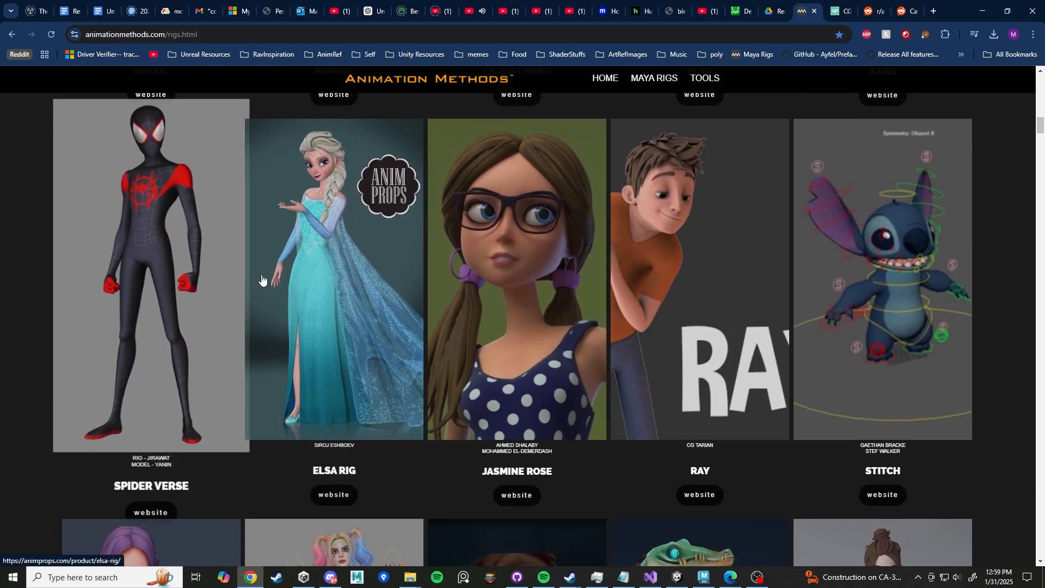
pyautogui.scroll(1, 217, 307)
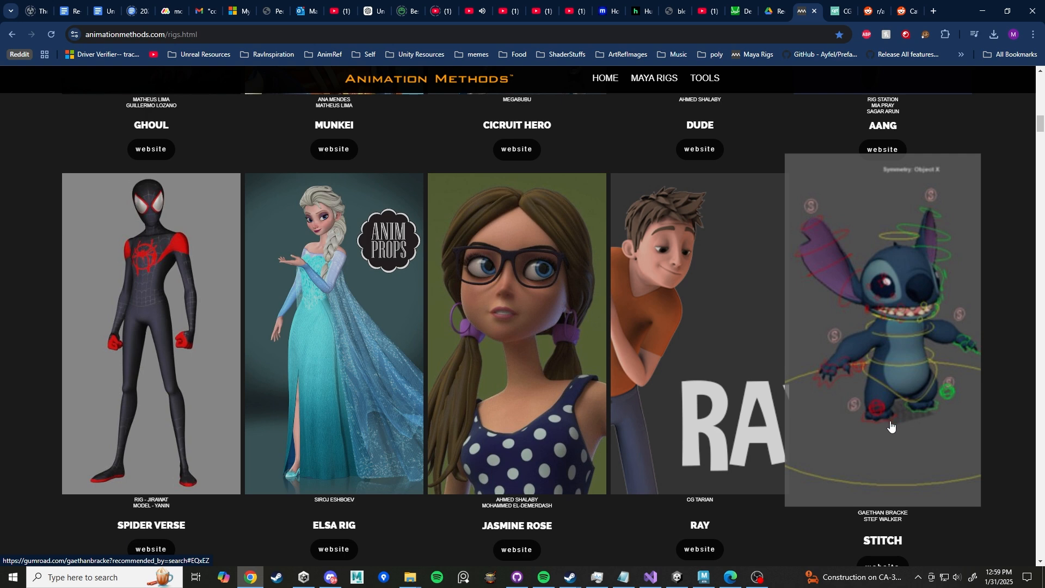
pyautogui.scroll(-2, 931, 417)
pyautogui.scroll(-3, 964, 353)
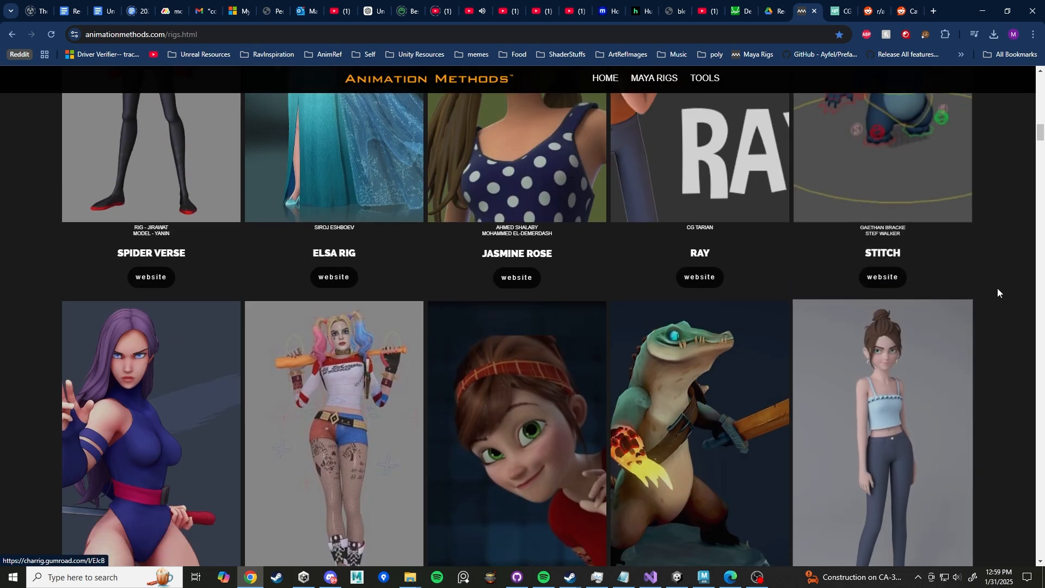
pyautogui.scroll(-2, 197, 239)
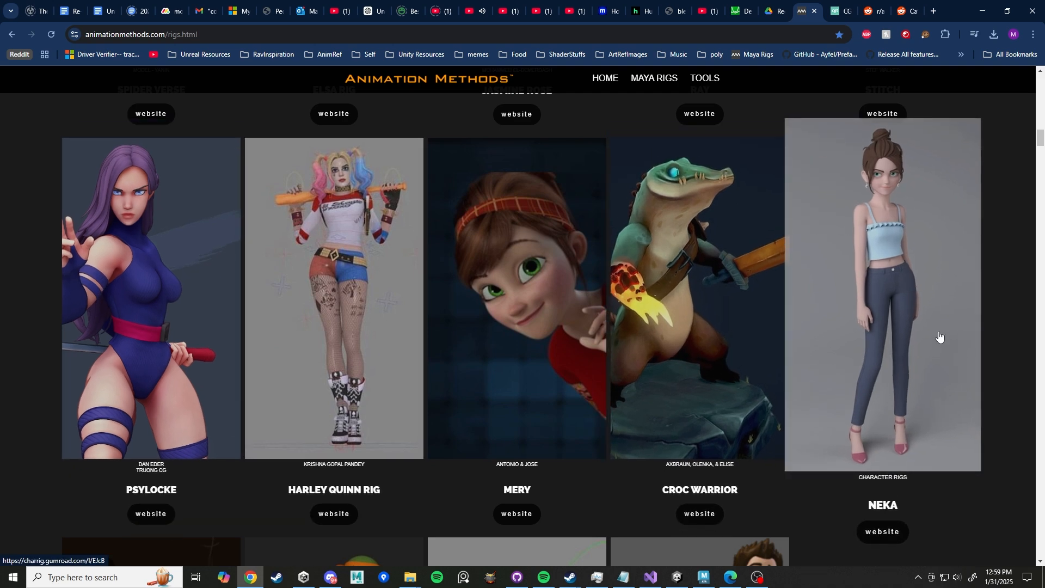
pyautogui.scroll(3, 539, 354)
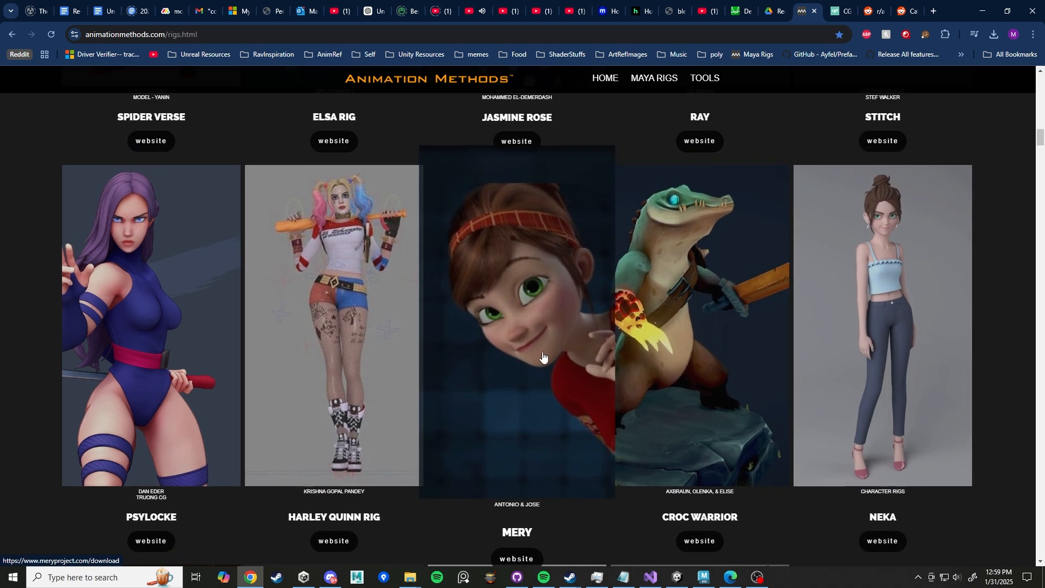
pyautogui.scroll(2, 564, 389)
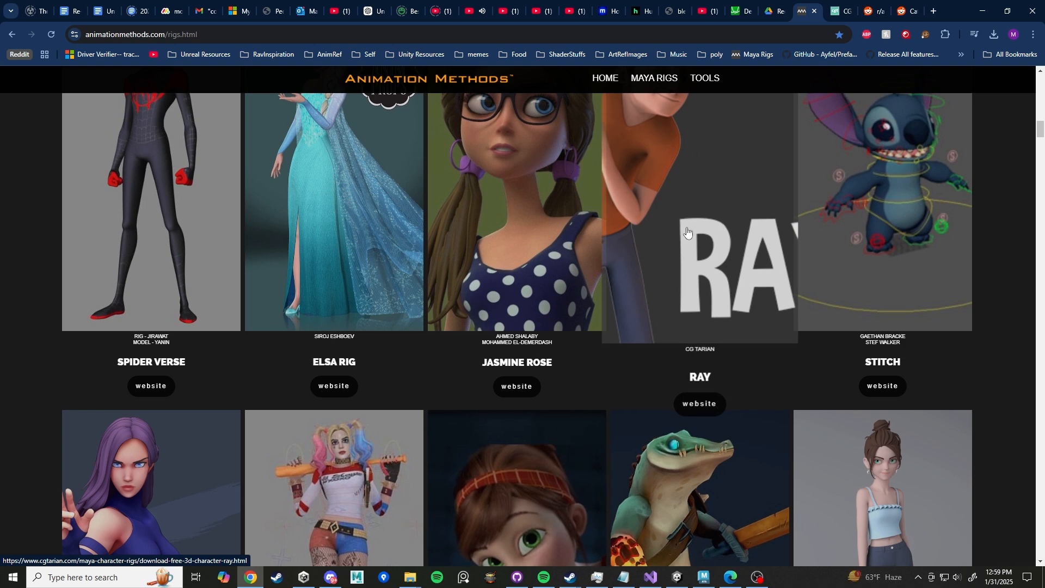
pyautogui.scroll(2, 723, 245)
pyautogui.scroll(-1, 754, 310)
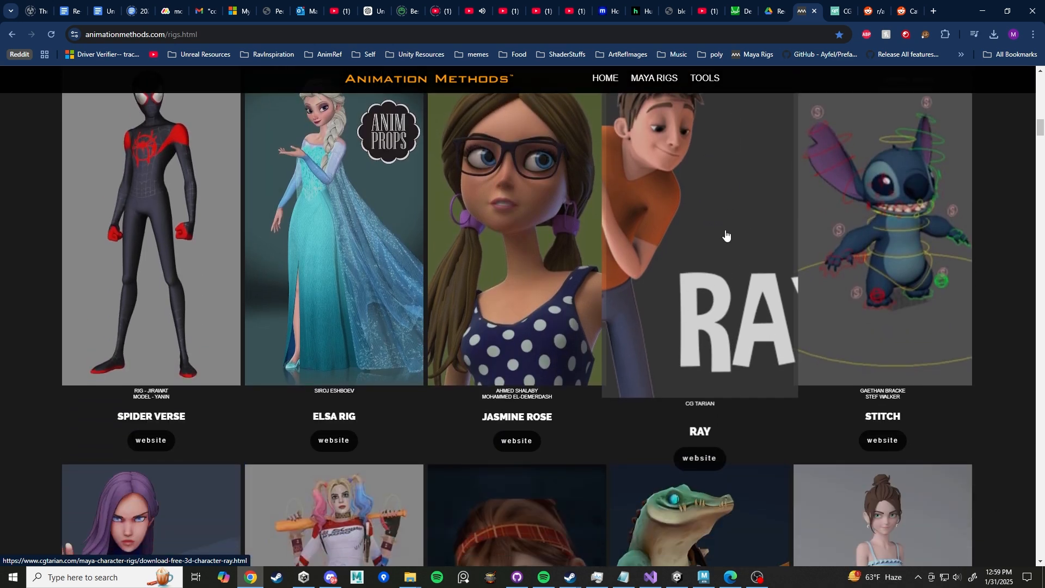
pyautogui.scroll(-14, 726, 235)
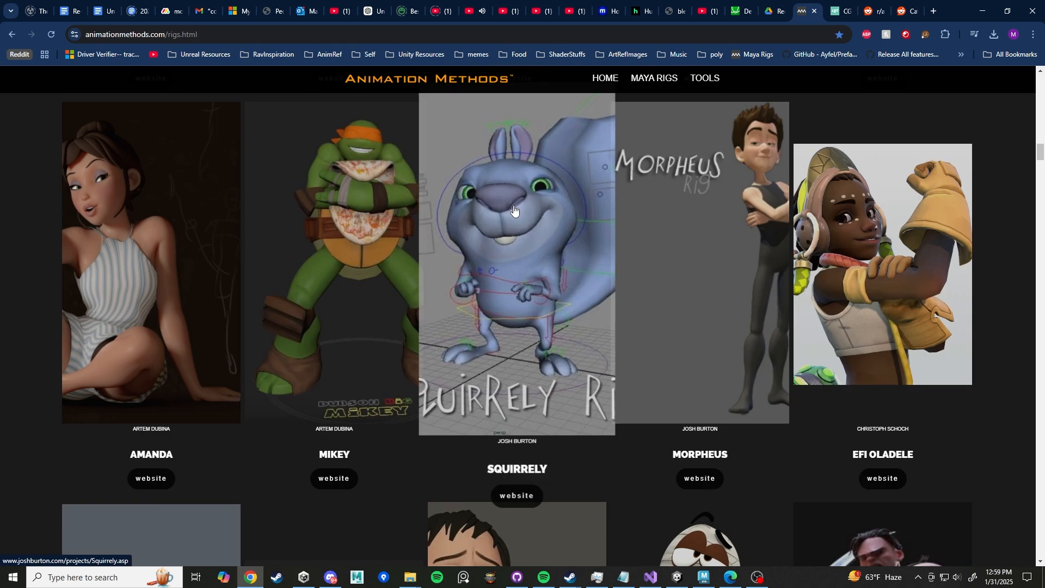
pyautogui.scroll(1, 490, 299)
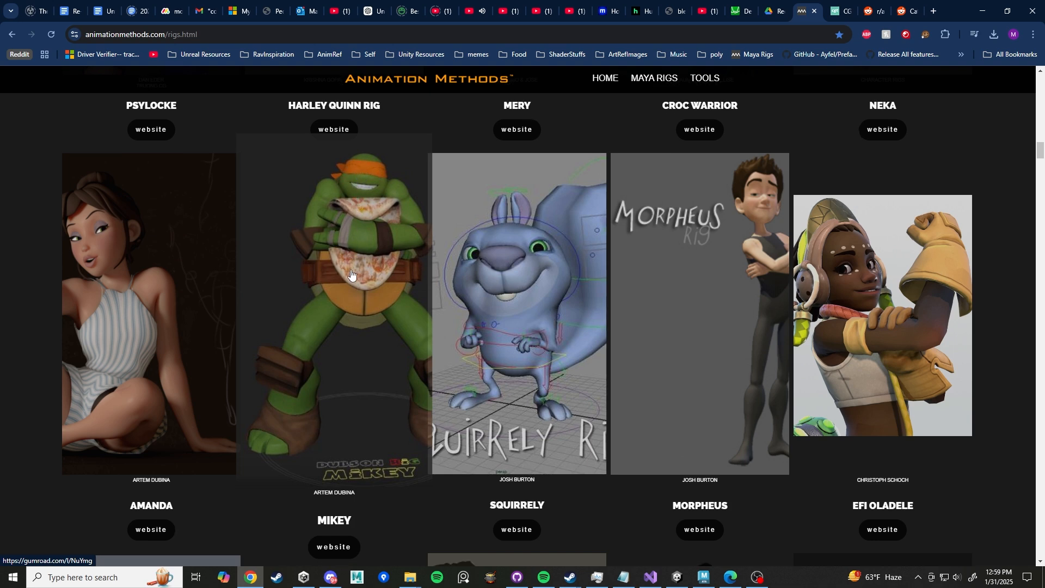
pyautogui.scroll(-5, 351, 253)
pyautogui.scroll(-3, 313, 257)
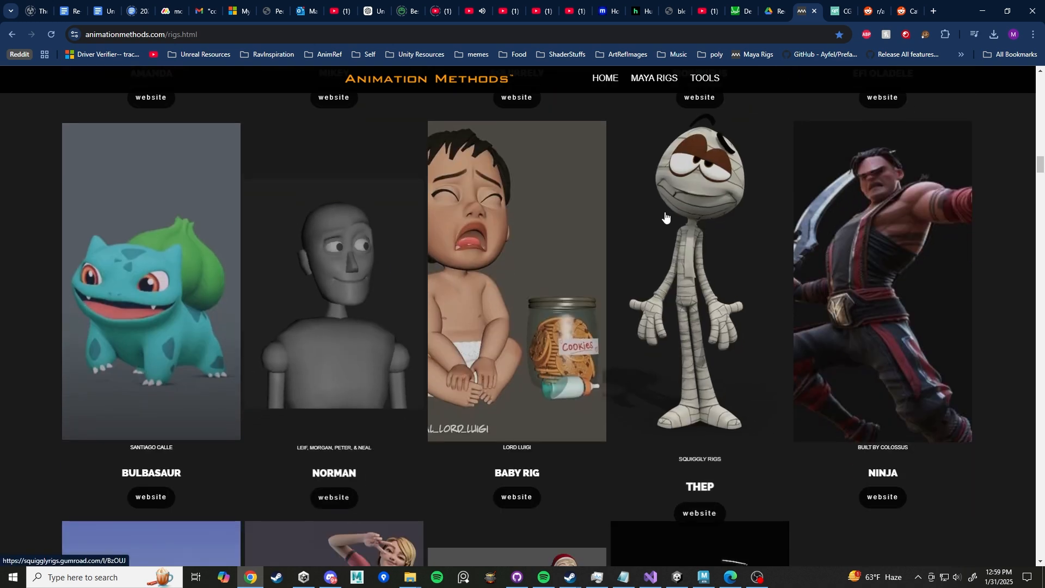
pyautogui.scroll(-2, 936, 269)
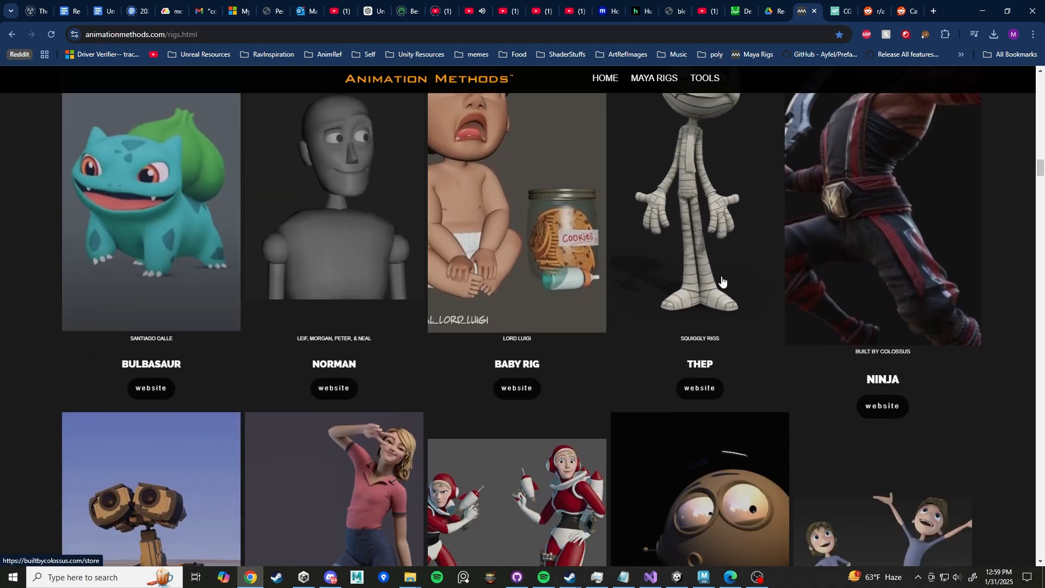
pyautogui.scroll(-3, 445, 298)
pyautogui.scroll(-2, 446, 294)
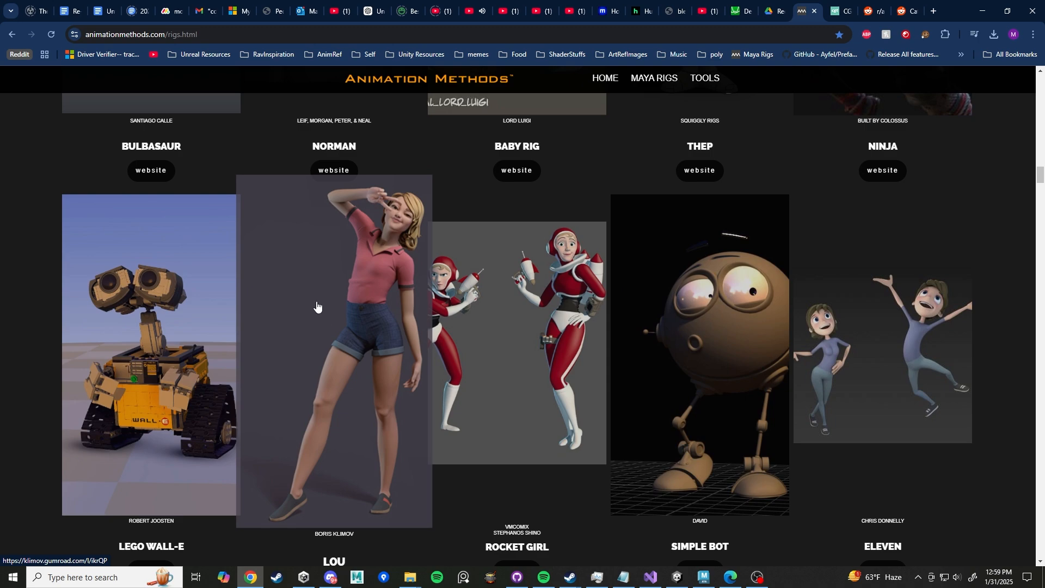
pyautogui.scroll(-5, 315, 306)
pyautogui.scroll(-1, 313, 309)
pyautogui.scroll(-15, 310, 303)
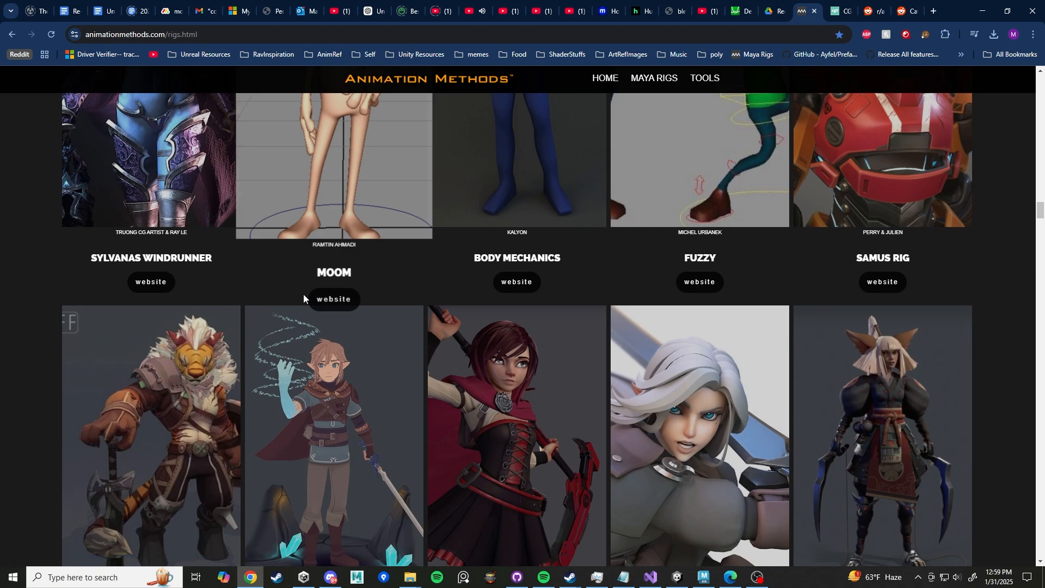
pyautogui.scroll(-3, 302, 294)
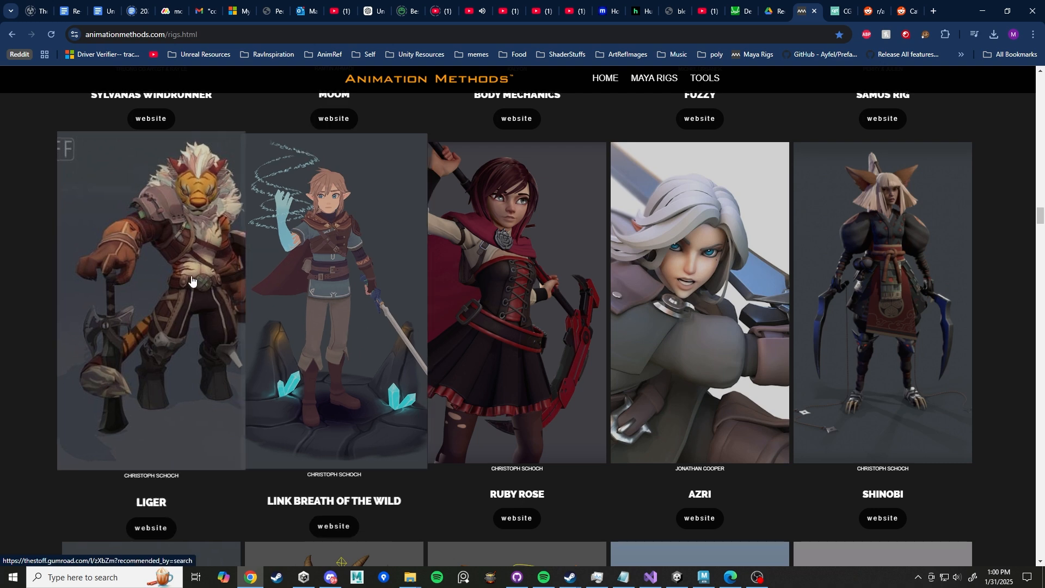
pyautogui.scroll(-3, 372, 273)
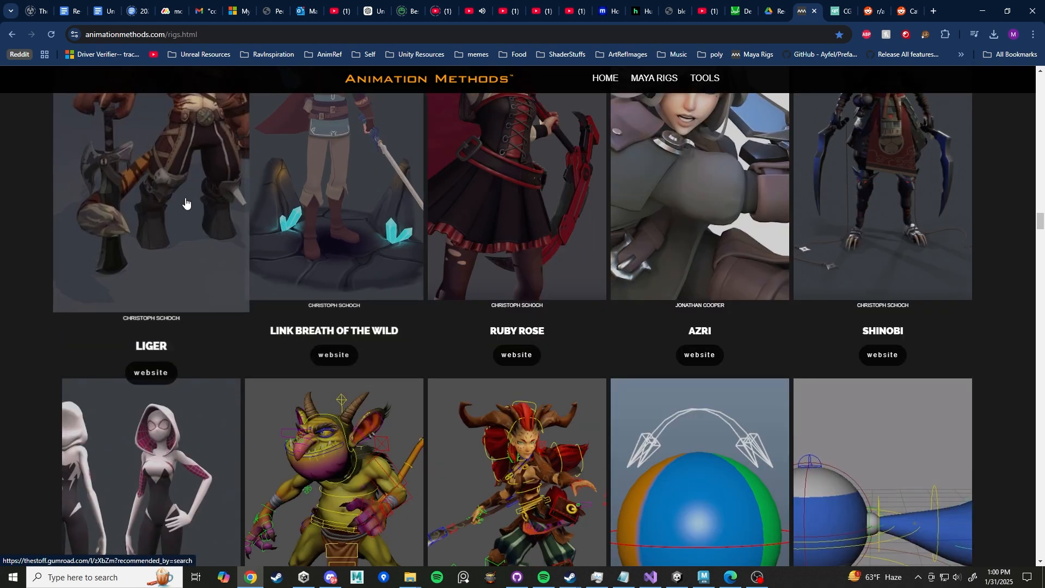
pyautogui.scroll(-3, 427, 294)
pyautogui.scroll(-2, 440, 294)
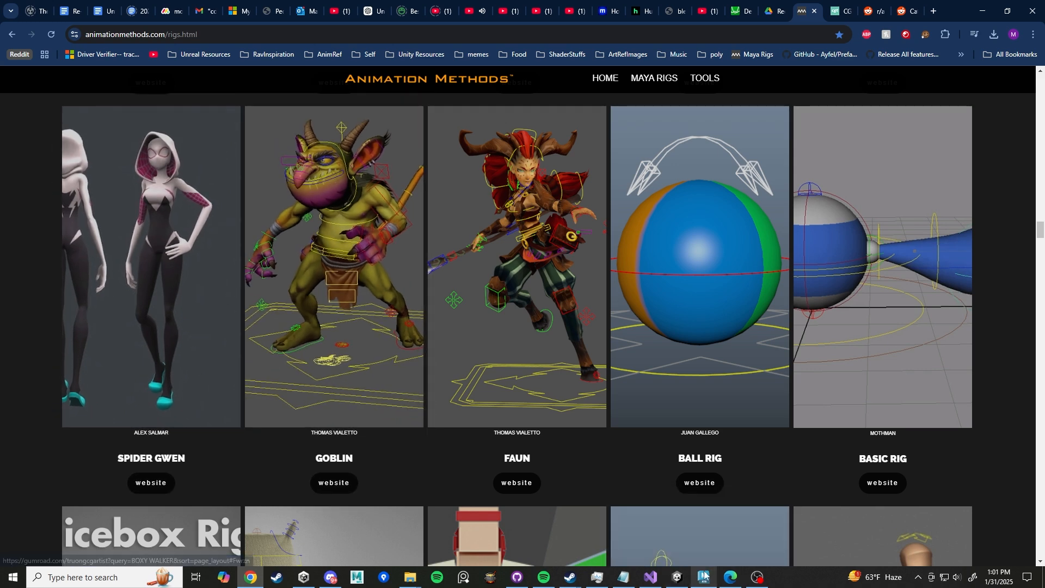
# - Bring up the File Explorer window showing the AZRI rig folder
pyautogui.moveTo(704, 575)
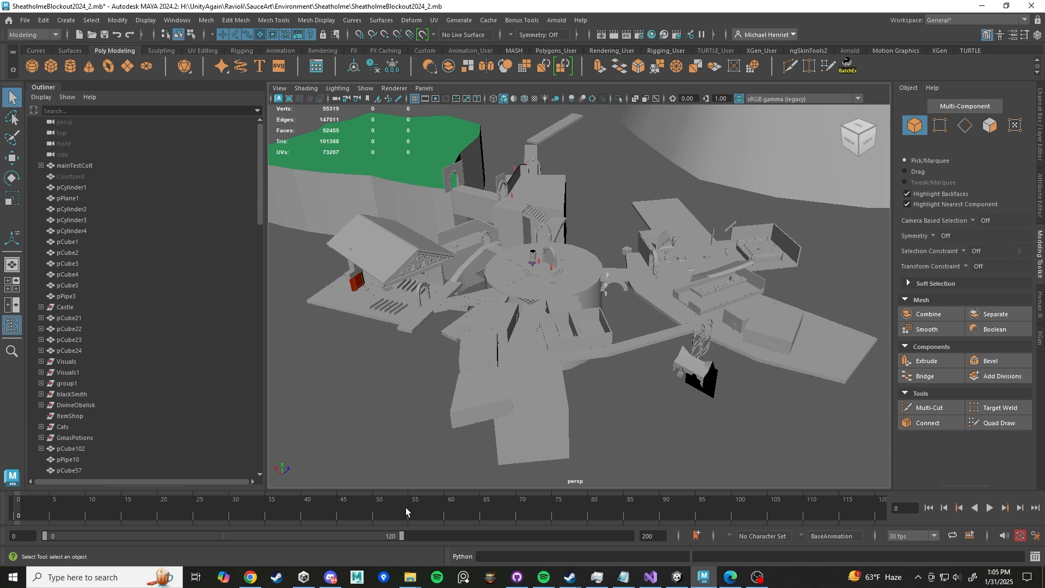
pyautogui.moveTo(411, 577)
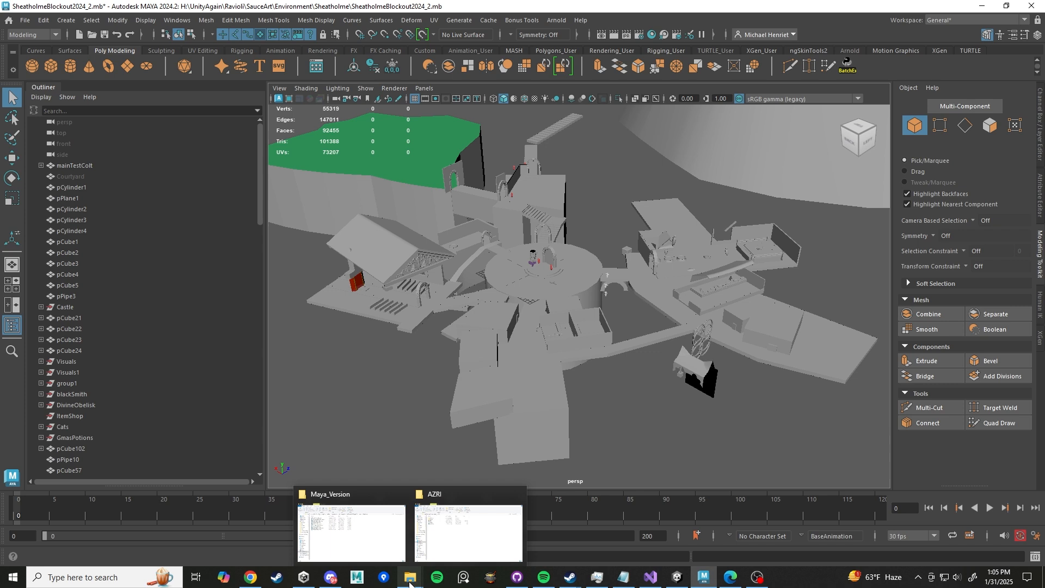
pyautogui.click(424, 556)
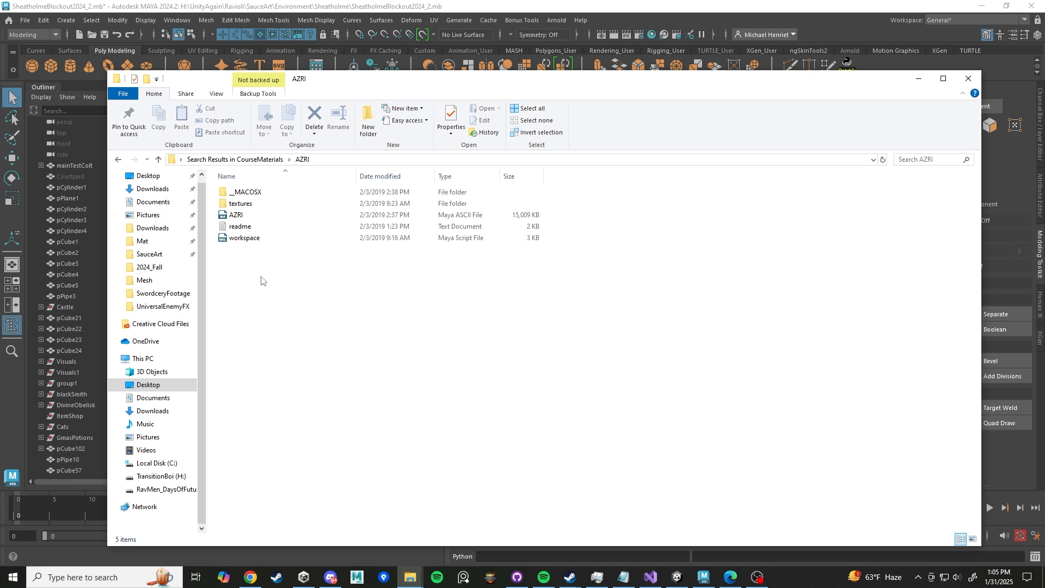
# - Go back from the AZRI folder to the CourseMaterials search results
pyautogui.rightClick(288, 299)
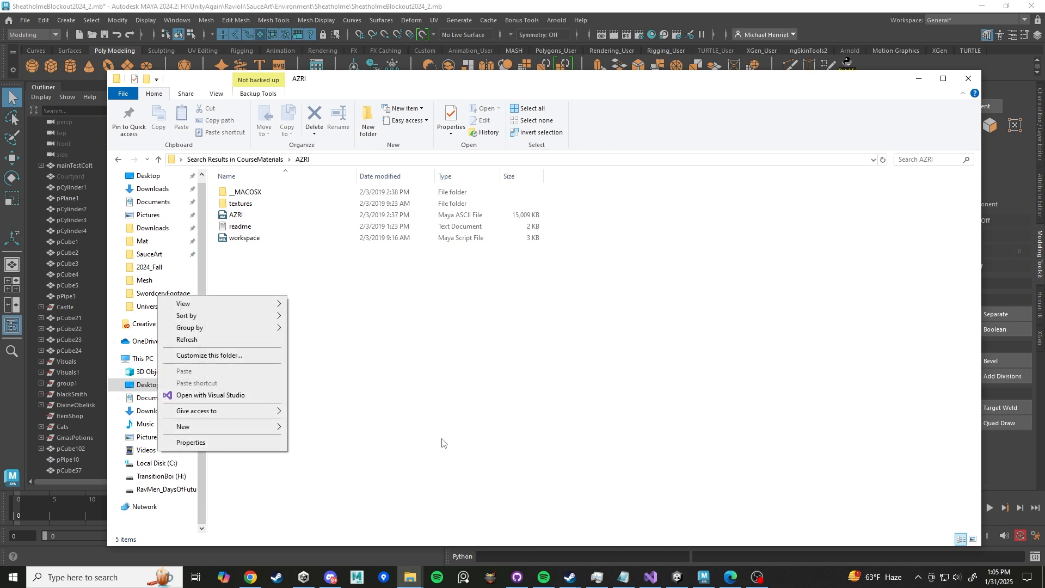
pyautogui.click(556, 388)
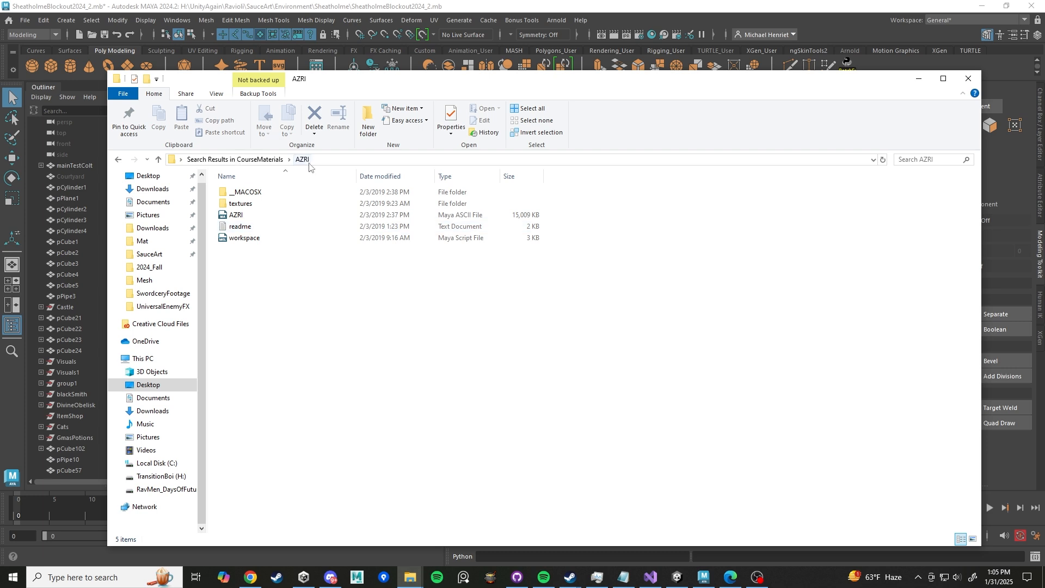
pyautogui.click(265, 160)
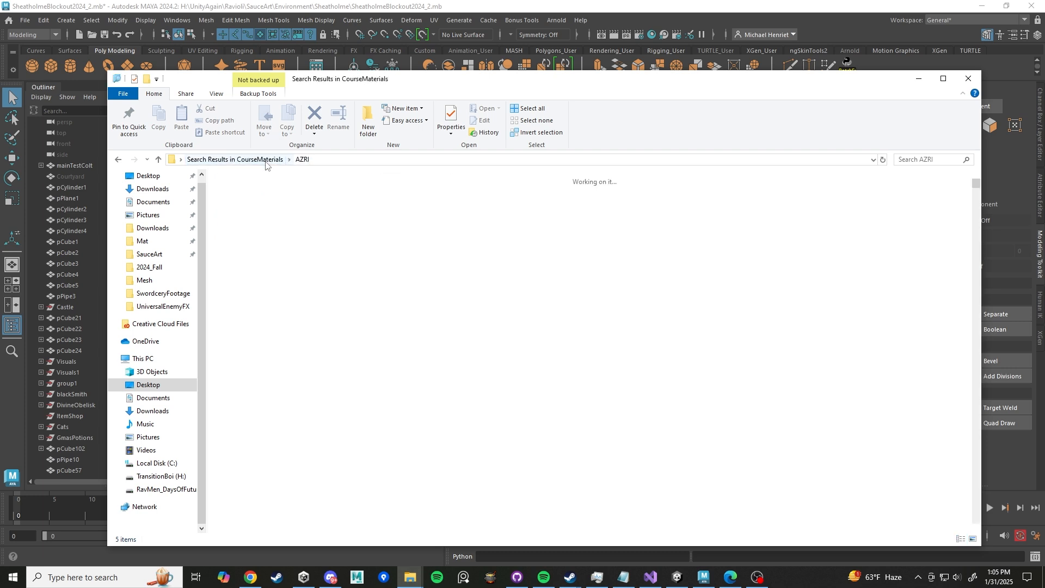
# - Navigate from the search results to the Desktop CourseMaterials folder and select the AZRI folder
pyautogui.click(308, 160)
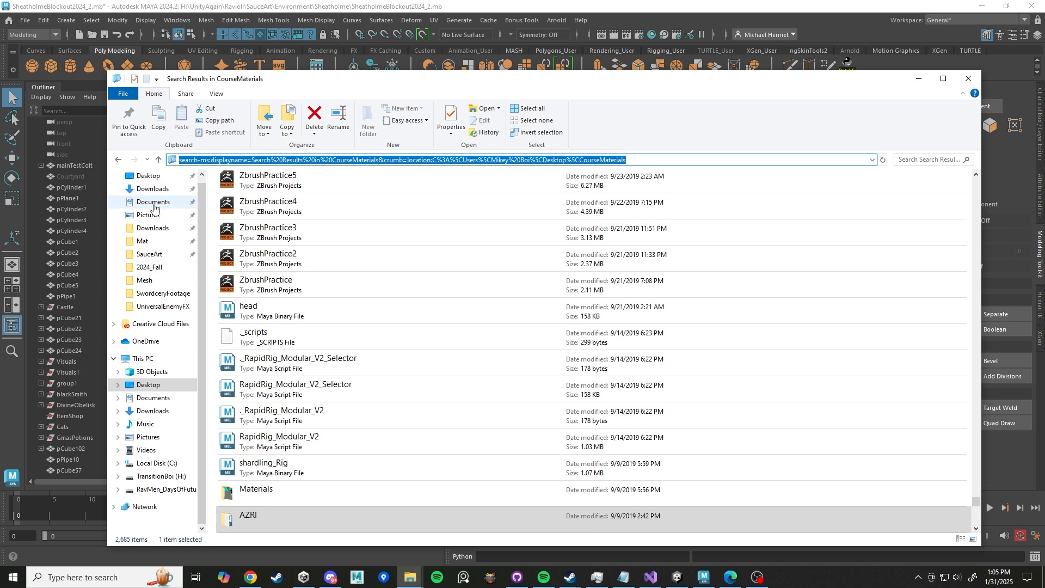
pyautogui.click(149, 387)
pyautogui.doubleClick(267, 204)
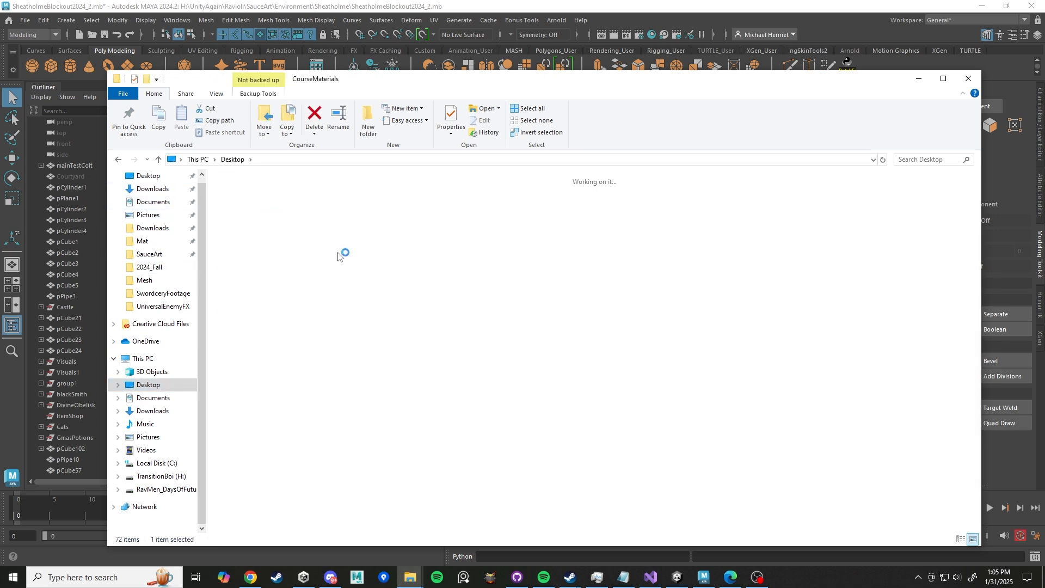
pyautogui.scroll(-10, 649, 332)
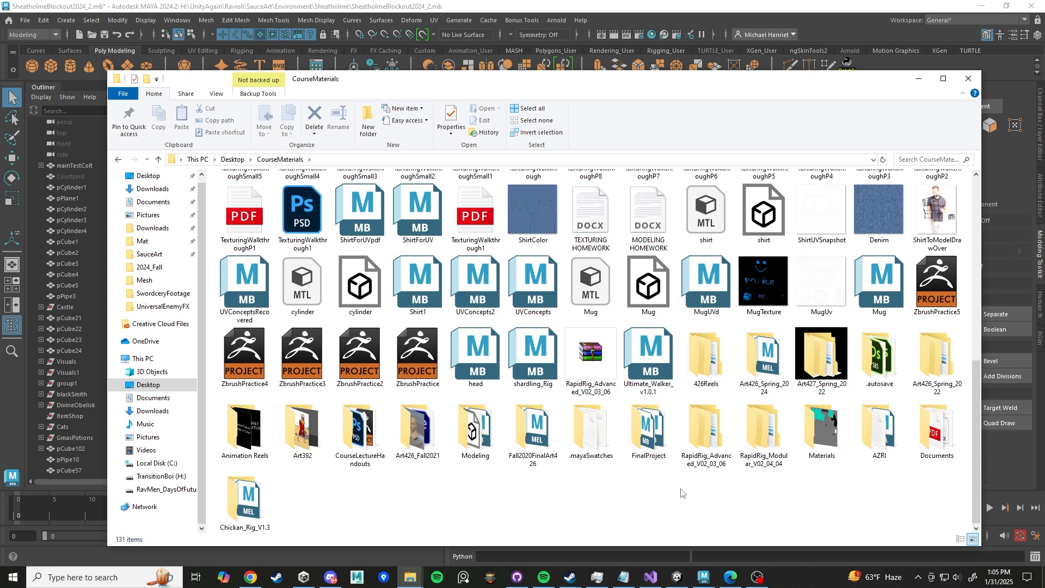
pyautogui.click(878, 425)
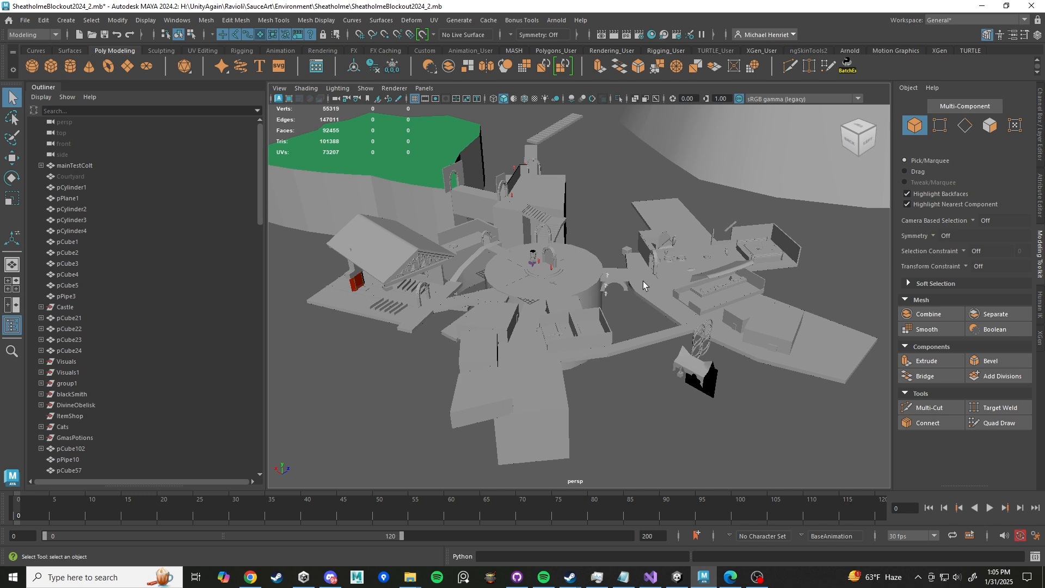
# - Create a reference to AZRI.ma from Desktop > CourseMaterials > AZRI, showing Maya Scenes file types
pyautogui.click(26, 21)
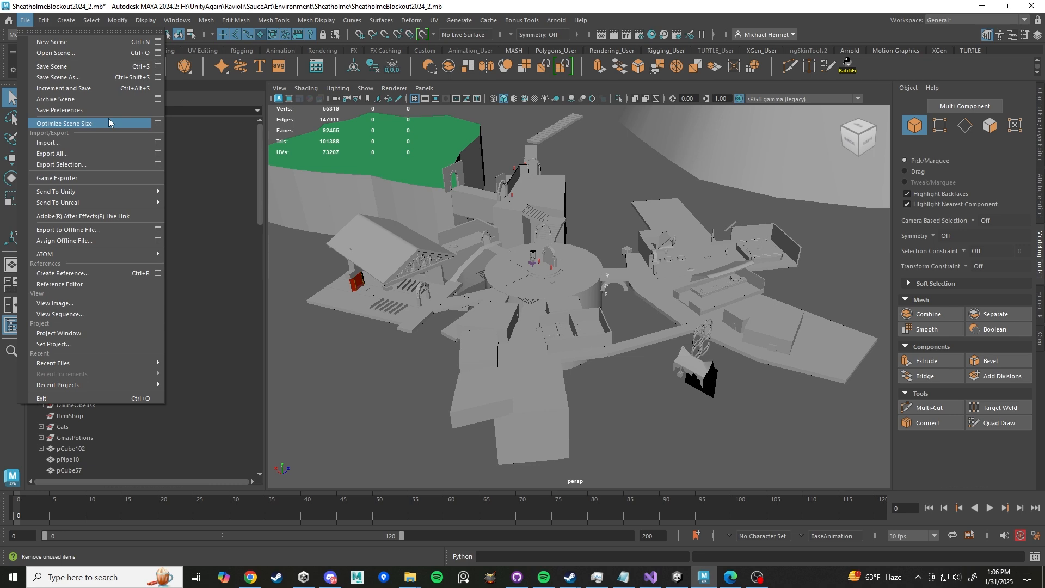
pyautogui.click(86, 274)
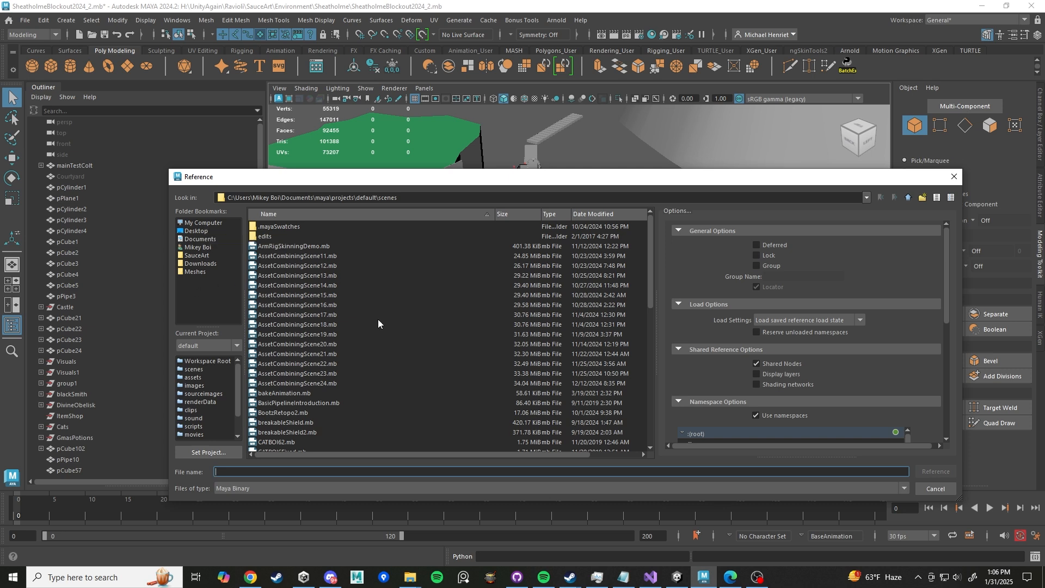
pyautogui.click(199, 231)
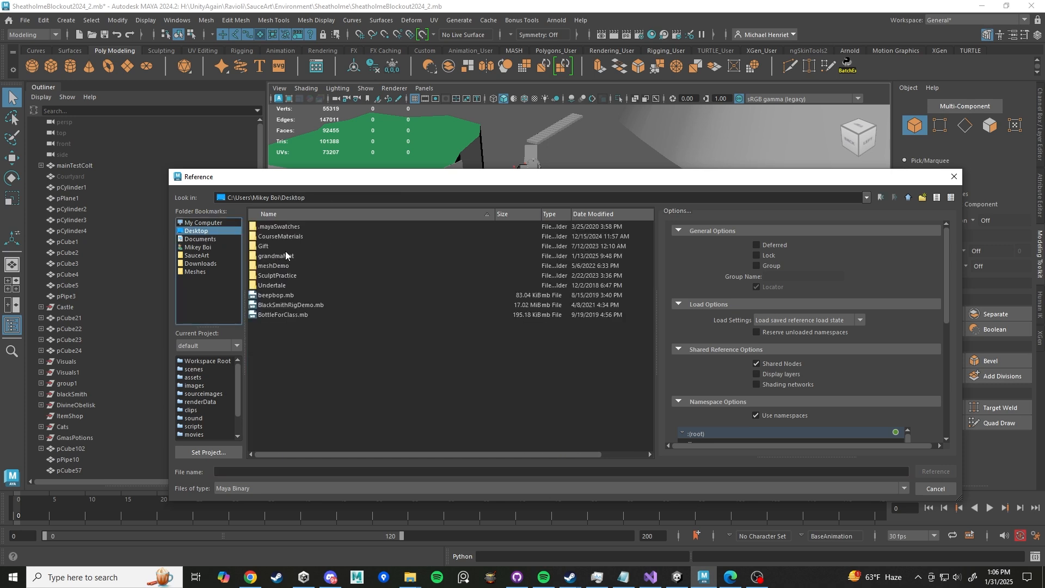
pyautogui.doubleClick(283, 240)
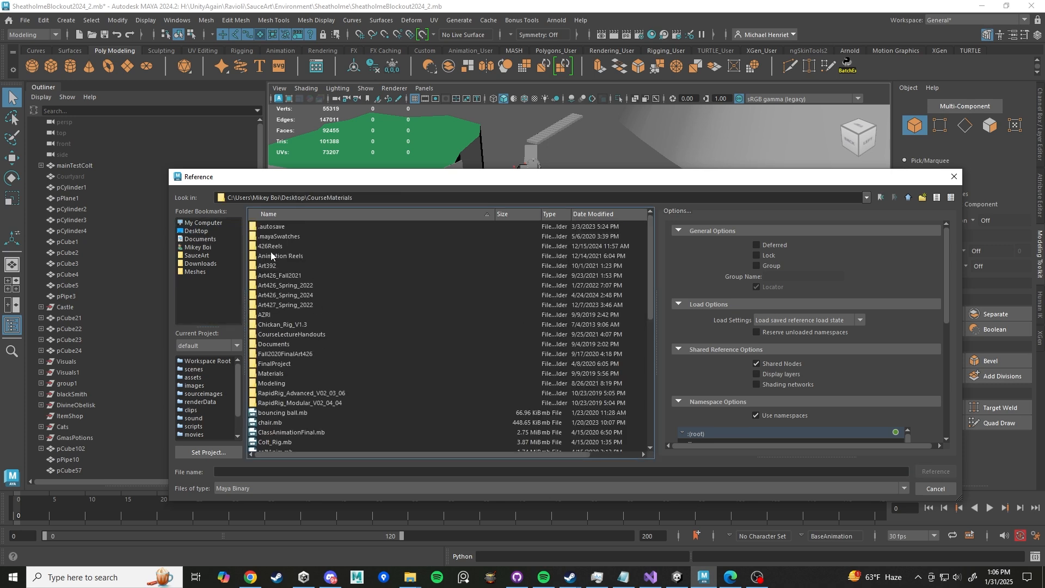
pyautogui.doubleClick(266, 314)
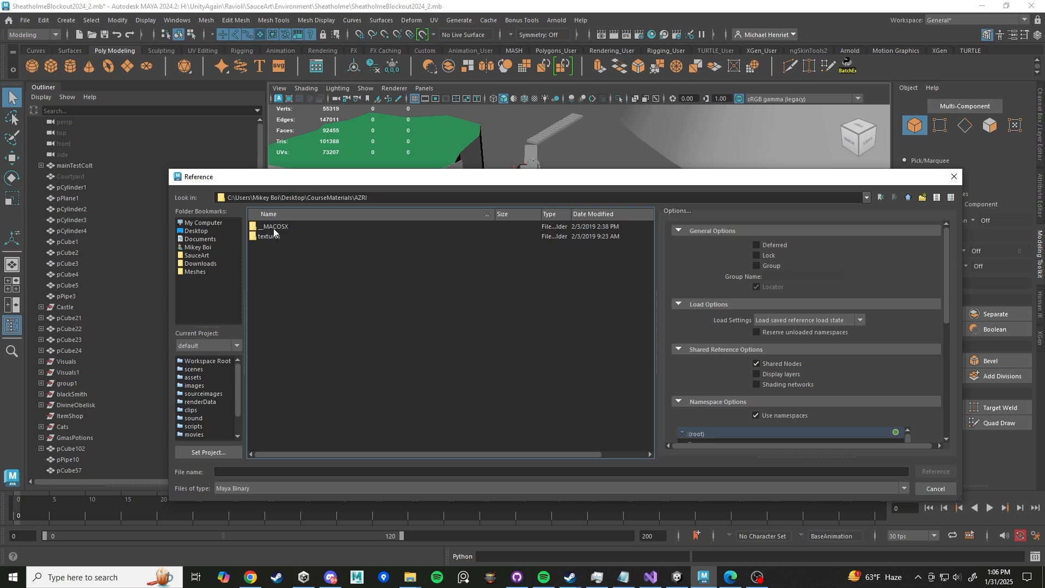
pyautogui.click(277, 489)
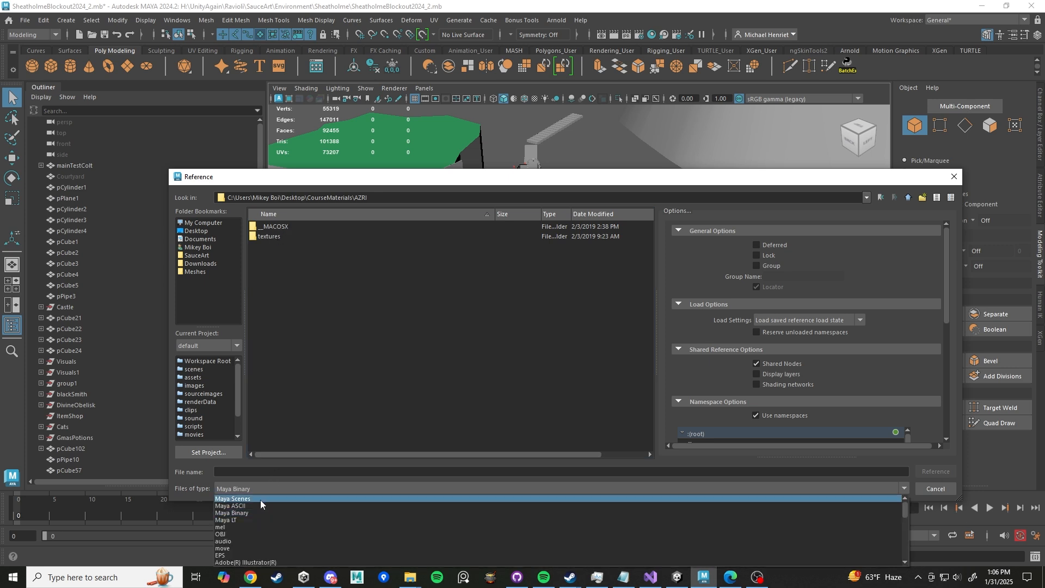
pyautogui.click(246, 500)
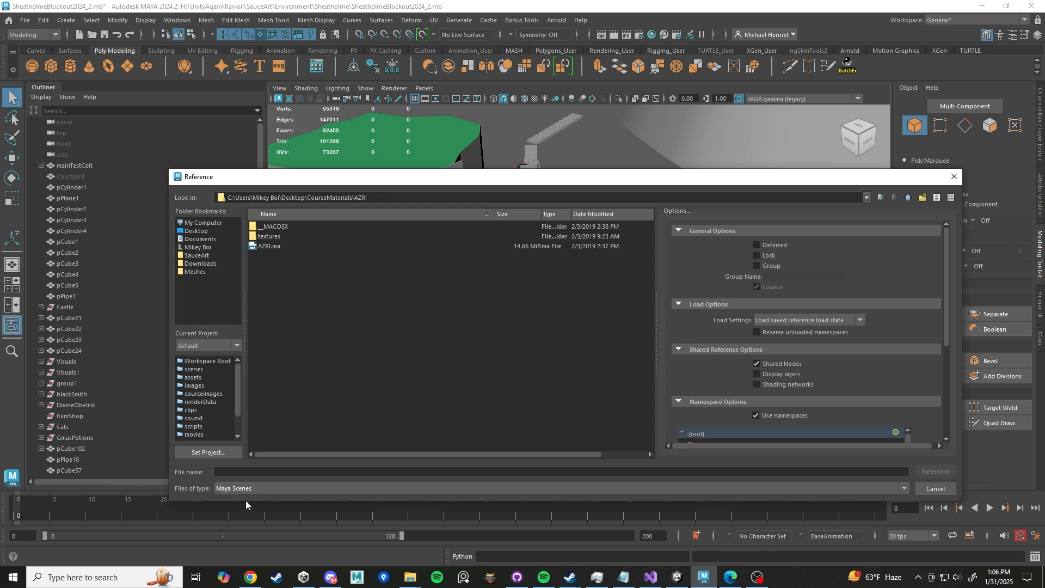
pyautogui.click(269, 247)
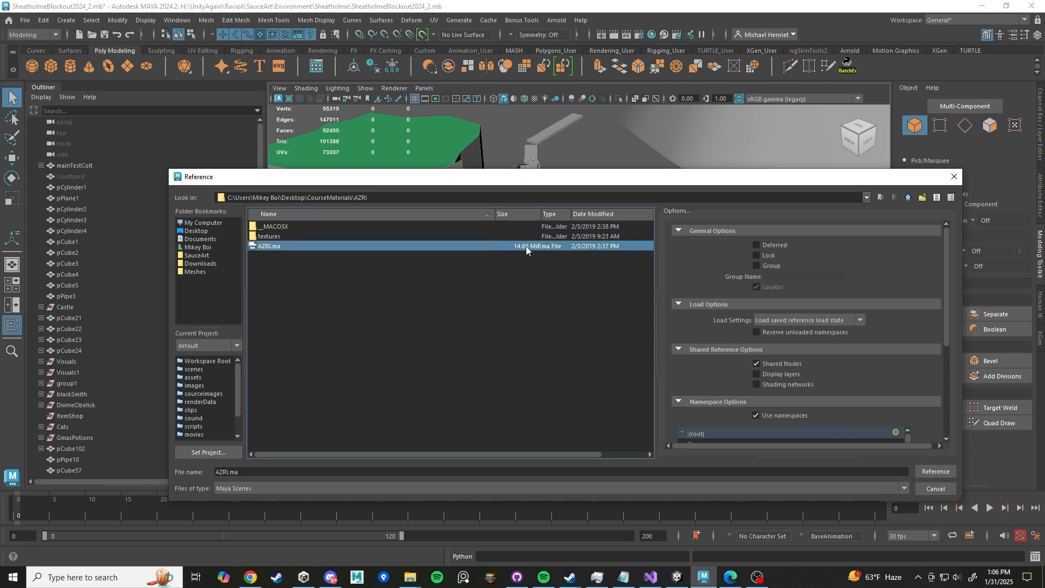
pyautogui.click(942, 473)
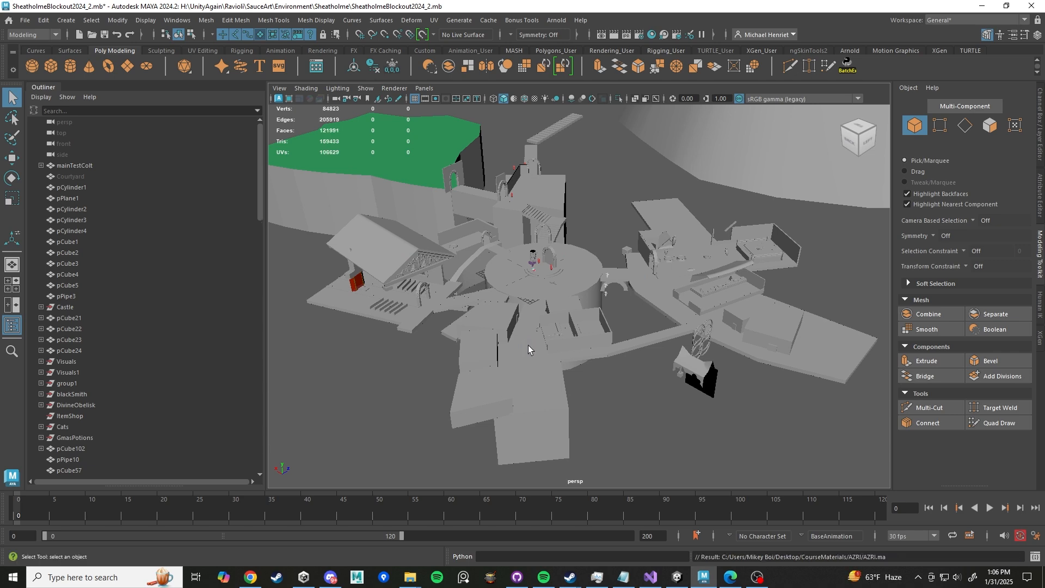
# - Select the referenced AZRI character in the scene and frame it in the viewport
pyautogui.scroll(9, 566, 306)
pyautogui.keyDown('alt'); pyautogui.moveTo(418, 275); pyautogui.dragTo(472, 236); pyautogui.keyUp('alt')
pyautogui.moveTo(473, 239)
pyautogui.keyDown('alt'); pyautogui.mouseDown(button='middle')
pyautogui.moveTo(532, 289)
pyautogui.moveTo(664, 288)
pyautogui.mouseUp(button='middle'); pyautogui.keyUp('alt')
pyautogui.keyDown('alt'); pyautogui.moveTo(467, 327); pyautogui.dragTo(539, 310, button='middle'); pyautogui.keyUp('alt')
pyautogui.click(482, 327)
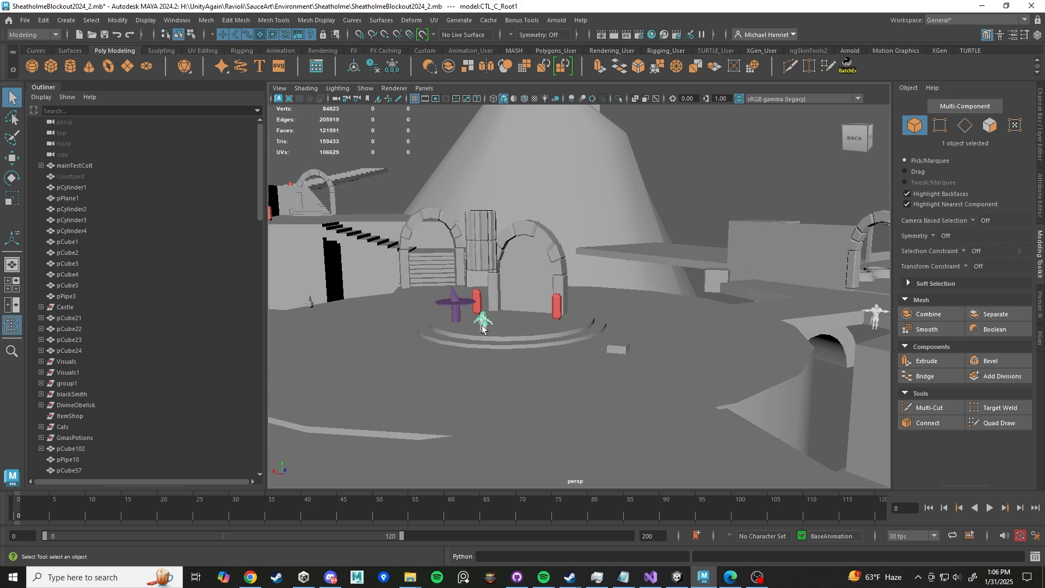
pyautogui.press('f')
pyautogui.scroll(-5, 579, 357)
pyautogui.keyDown('alt'); pyautogui.moveTo(609, 357); pyautogui.dragTo(548, 355); pyautogui.keyUp('alt')
pyautogui.scroll(5, 566, 324)
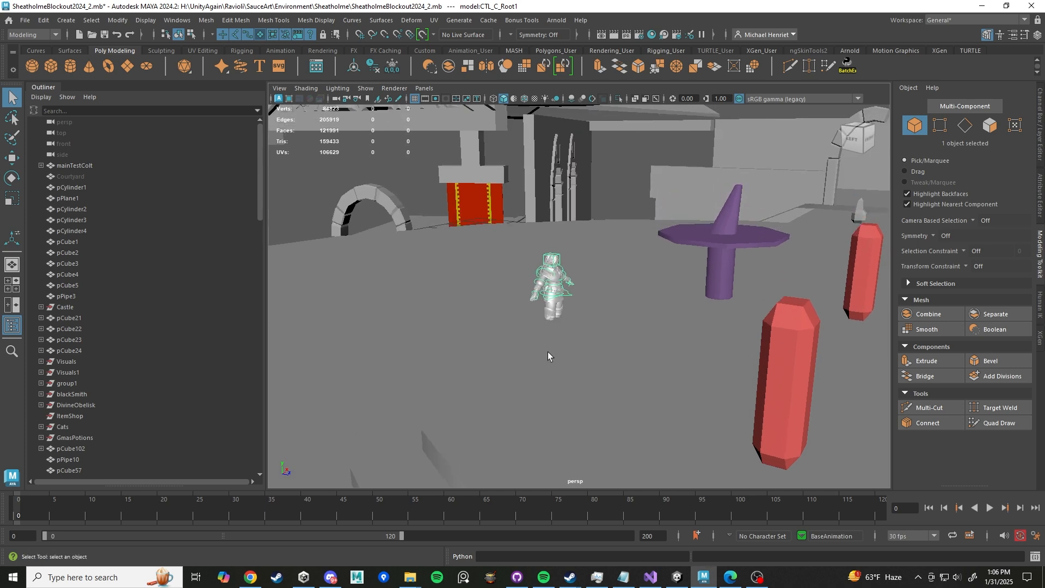
pyautogui.scroll(3, 548, 355)
# - Open the Reference Editor and inspect the AZRI reference's unresolved file path, then close it
pyautogui.click(25, 20)
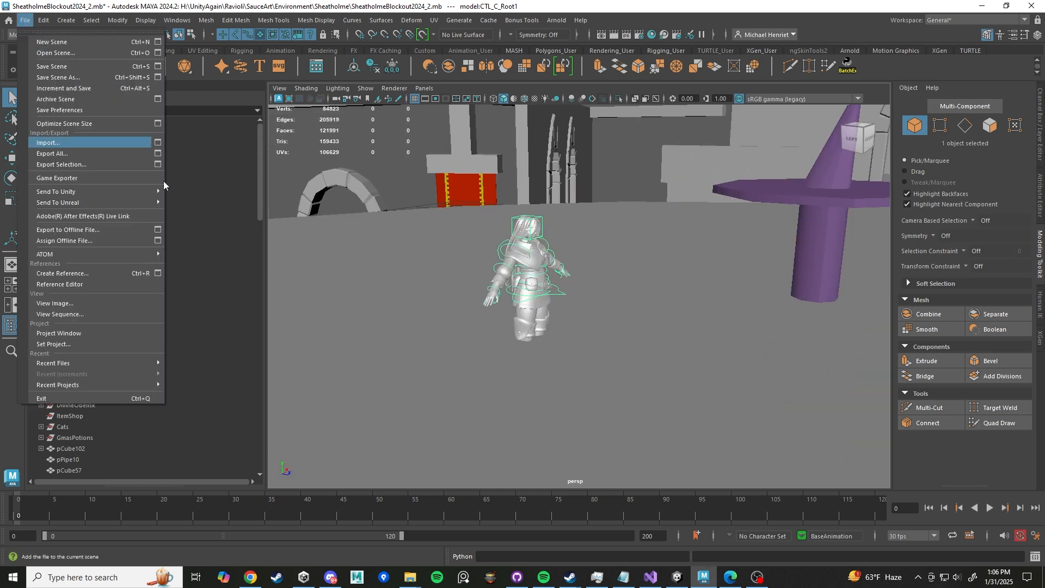
pyautogui.click(60, 283)
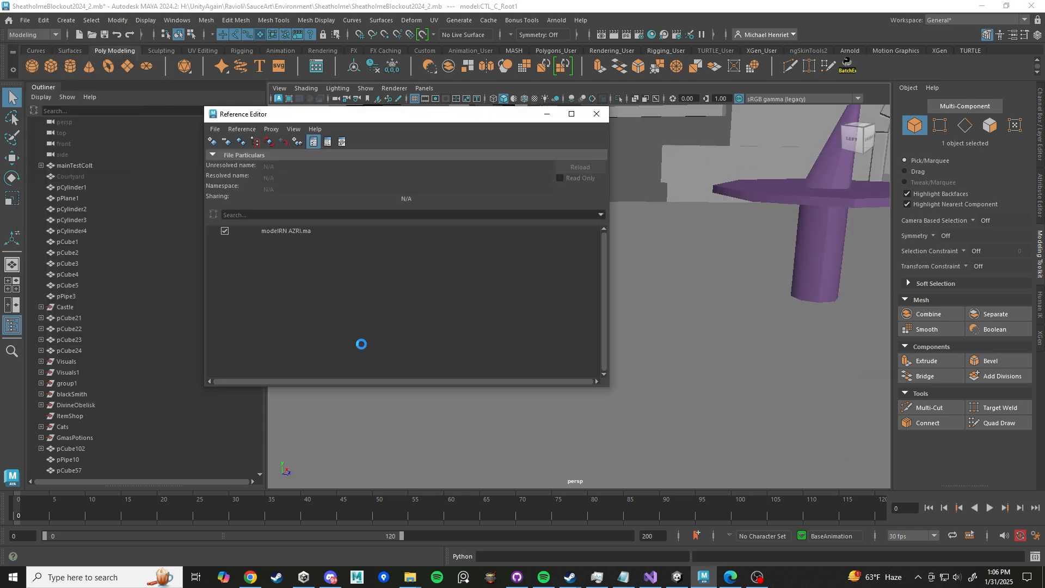
pyautogui.click(279, 231)
pyautogui.moveTo(457, 170); pyautogui.dragTo(314, 168)
pyautogui.click(304, 166)
pyautogui.click(332, 170)
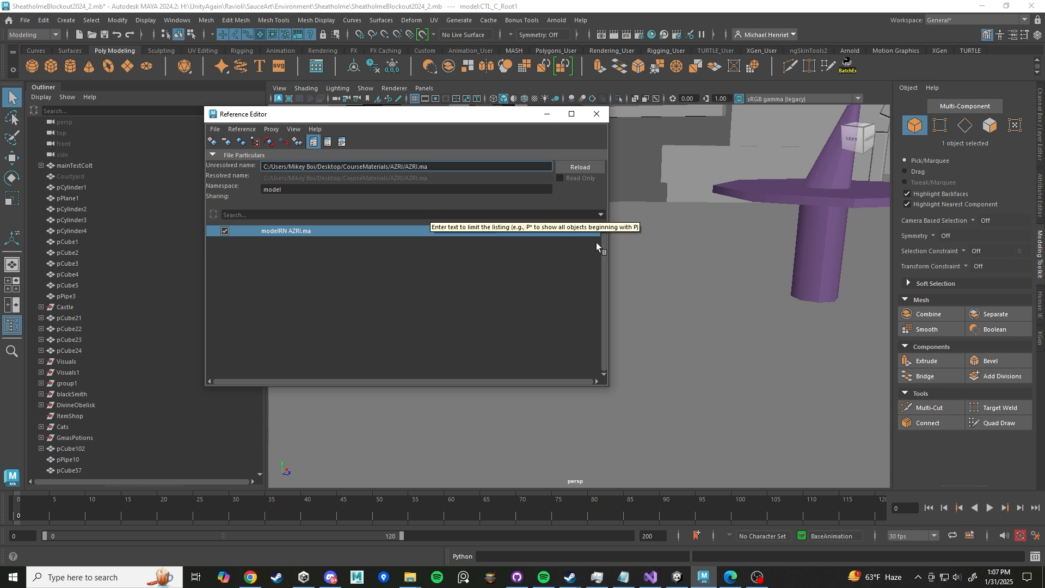
pyautogui.moveTo(438, 167); pyautogui.dragTo(258, 159)
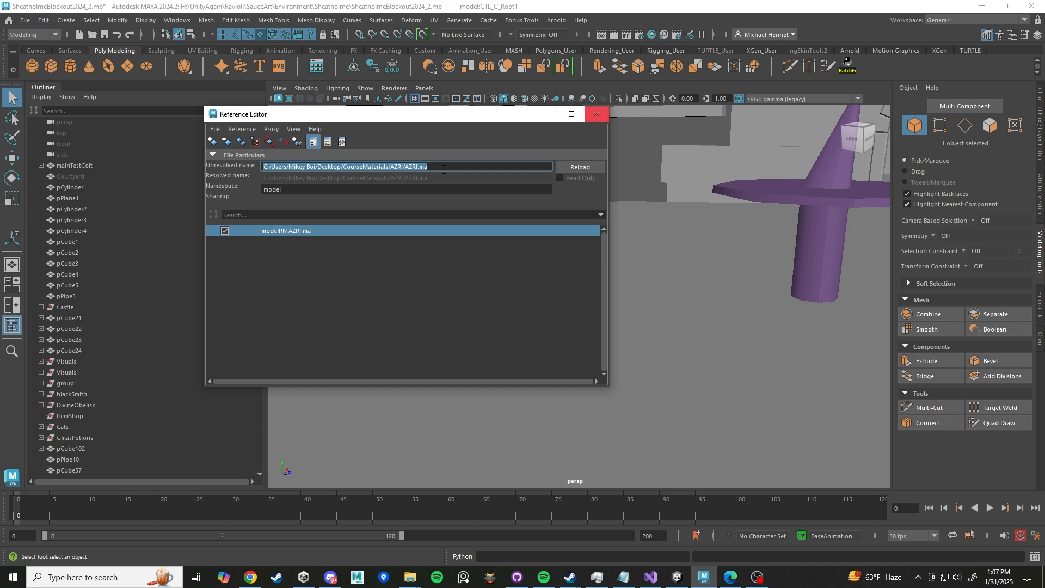
pyautogui.click(597, 115)
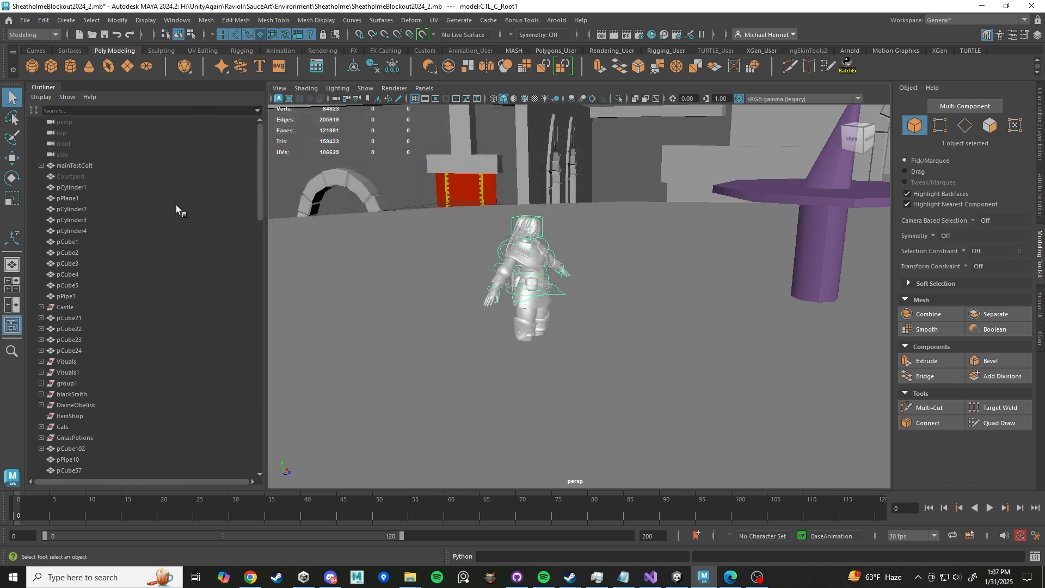
# - Expand the model:azri group in the Outliner to show its rig, joints and geometry
pyautogui.click(20, 23)
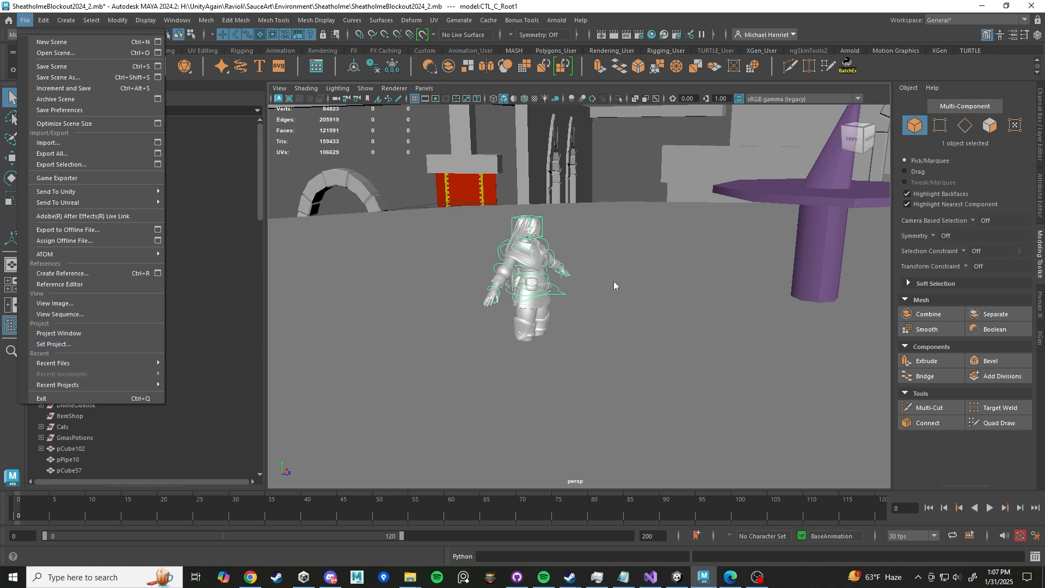
pyautogui.keyDown('alt'); pyautogui.moveTo(606, 305); pyautogui.dragTo(517, 348); pyautogui.keyUp('alt')
pyautogui.scroll(-8, 191, 312)
pyautogui.scroll(-20, 143, 316)
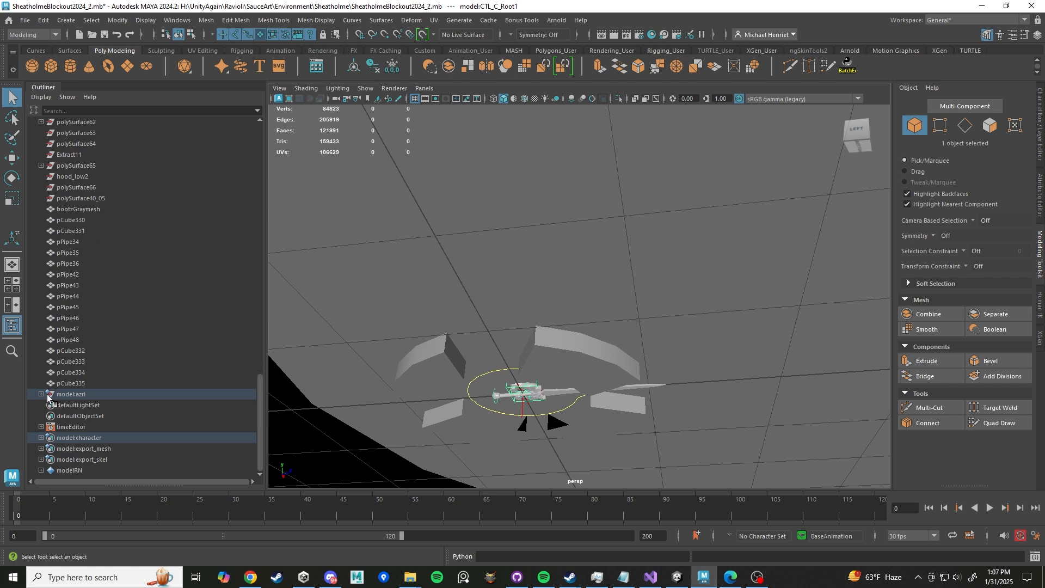
pyautogui.click(41, 394)
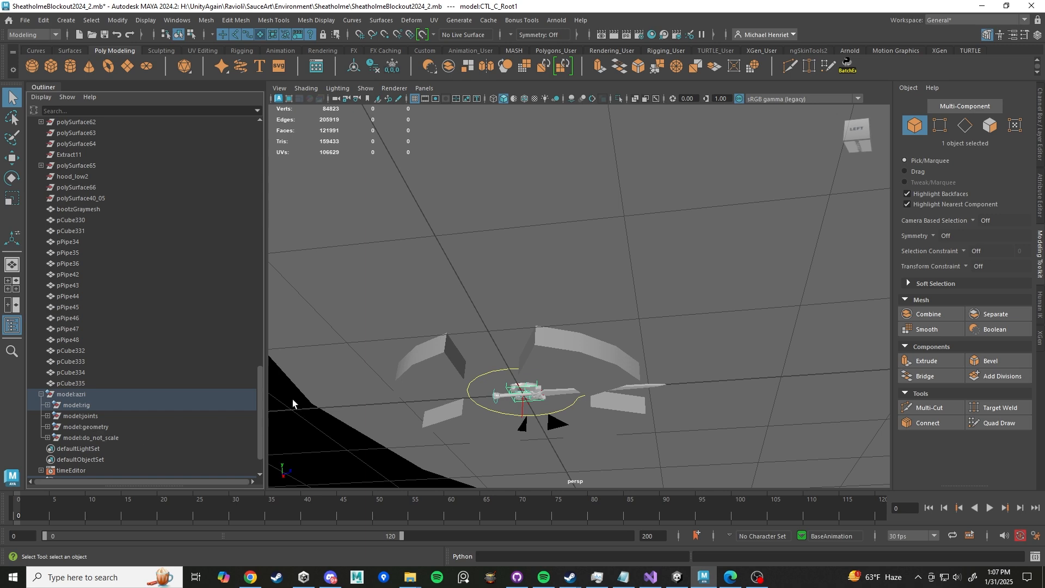
# - Select the AZRI rig's world control and switch to the Move tool
pyautogui.click(486, 383)
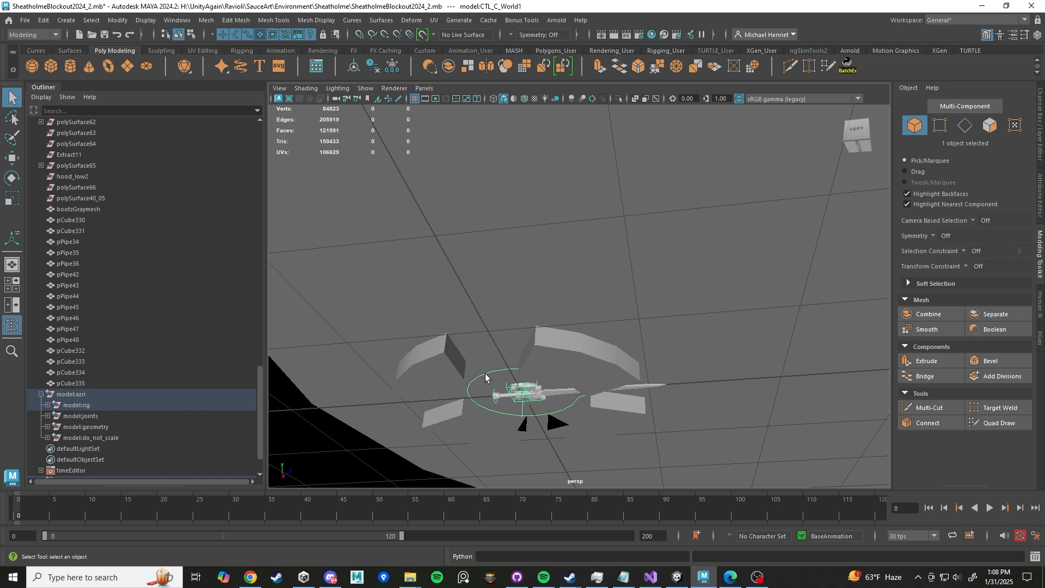
pyautogui.keyDown('alt'); pyautogui.moveTo(483, 397); pyautogui.dragTo(490, 427); pyautogui.keyUp('alt')
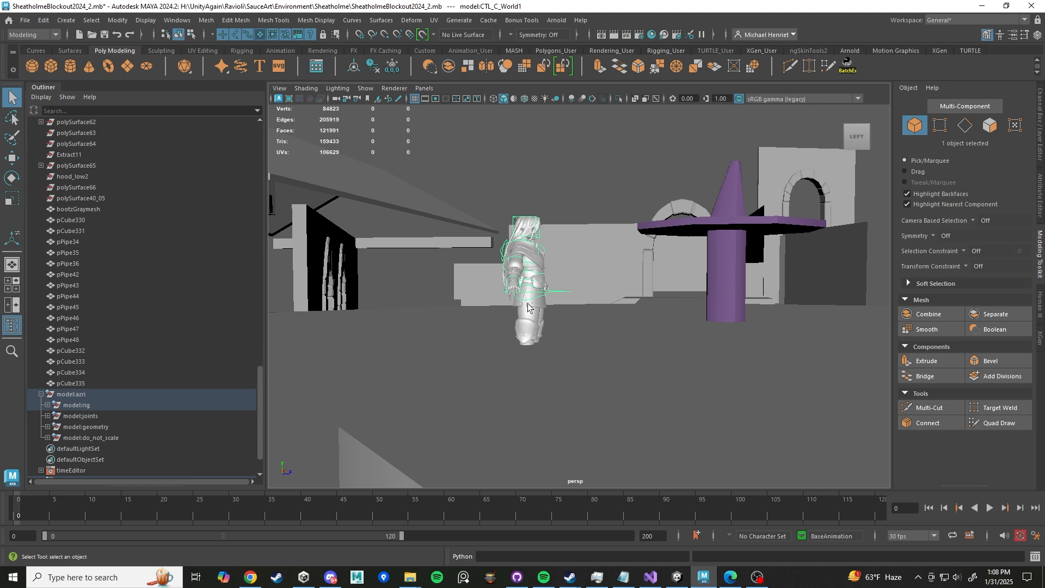
pyautogui.moveTo(528, 305)
pyautogui.keyDown('alt'); pyautogui.mouseDown()
pyautogui.moveTo(552, 337)
pyautogui.moveTo(531, 354)
pyautogui.moveTo(517, 293)
pyautogui.mouseUp(); pyautogui.keyUp('alt')
pyautogui.press('w')
pyautogui.keyDown('alt'); pyautogui.moveTo(448, 362); pyautogui.dragTo(452, 374); pyautogui.keyUp('alt')
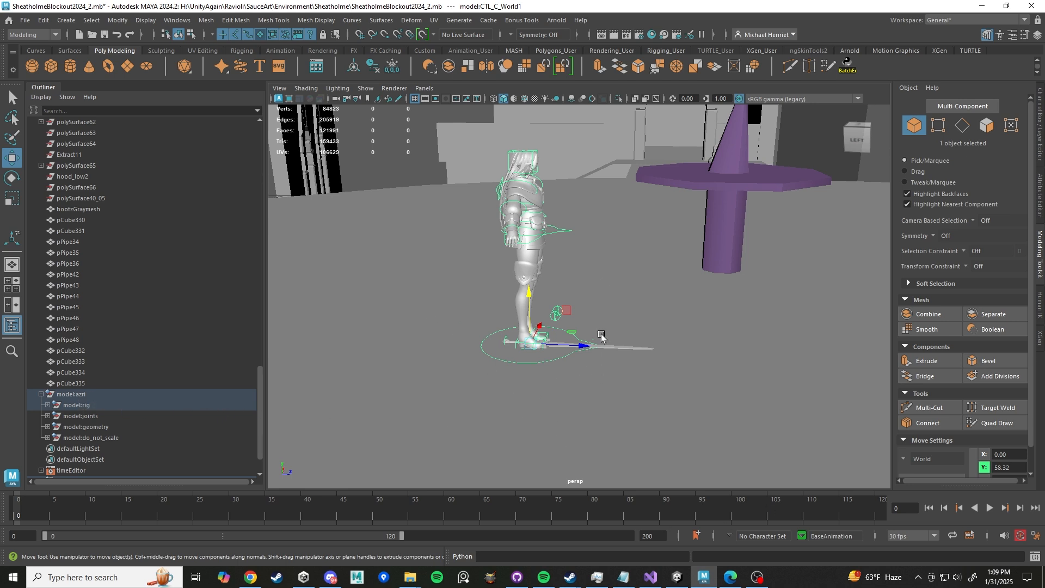
pyautogui.keyDown('alt'); pyautogui.moveTo(625, 341); pyautogui.dragTo(623, 462); pyautogui.keyUp('alt')
pyautogui.scroll(10, 548, 354)
# - Move the left foot IK control up and forward, then undo the foot moves
pyautogui.click(656, 390)
pyautogui.click(656, 390)
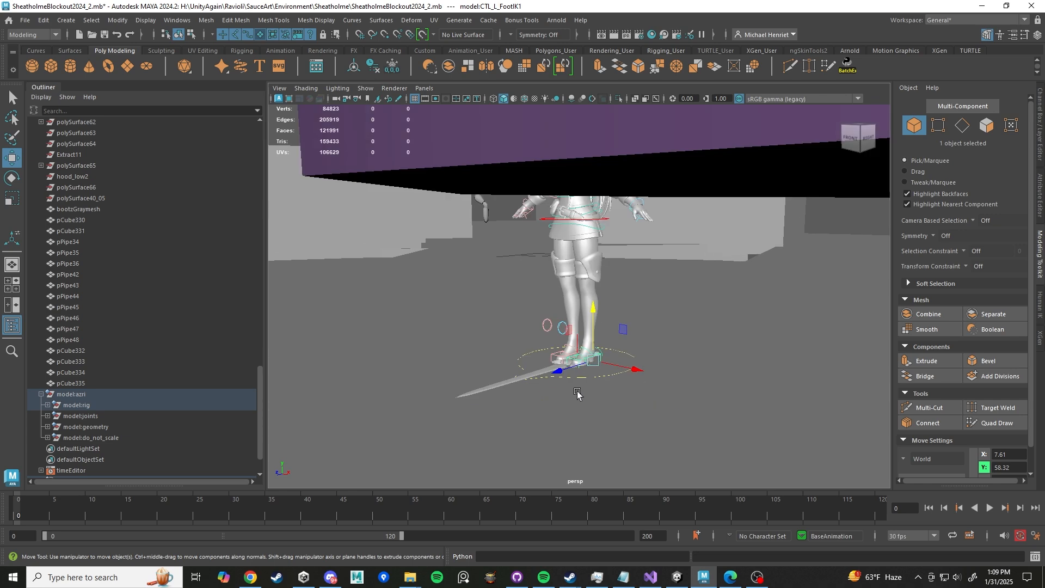
pyautogui.keyDown('alt'); pyautogui.moveTo(618, 353); pyautogui.dragTo(573, 343); pyautogui.keyUp('alt')
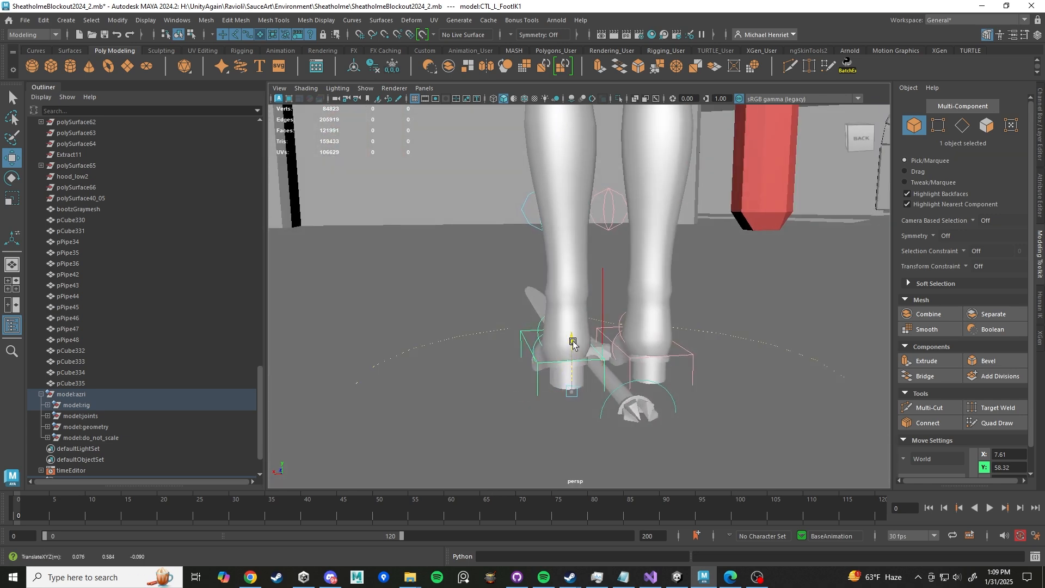
pyautogui.keyDown('alt'); pyautogui.moveTo(580, 216); pyautogui.dragTo(702, 271); pyautogui.keyUp('alt')
pyautogui.click(1040, 127)
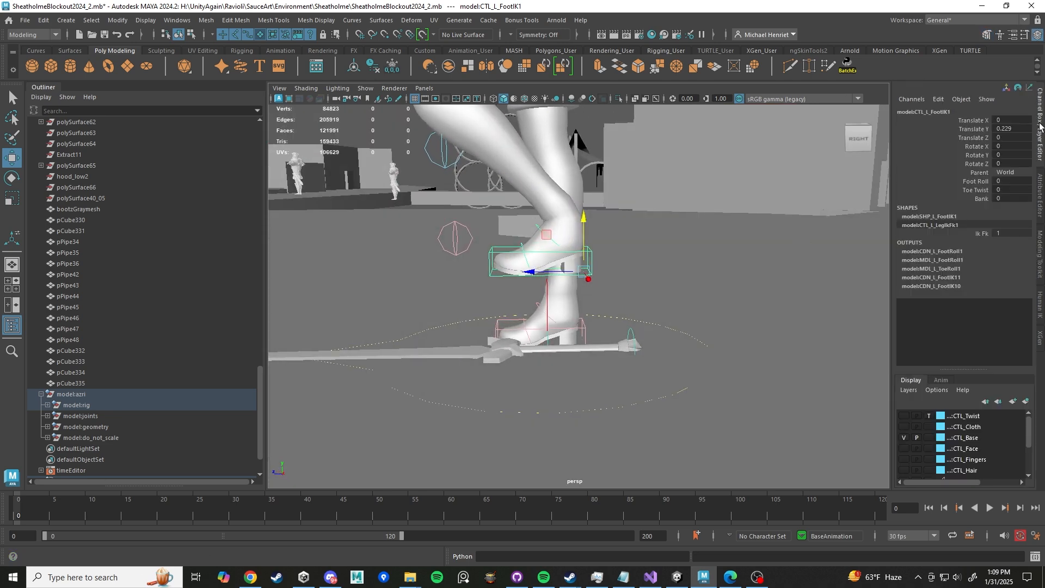
pyautogui.keyDown('alt'); pyautogui.moveTo(570, 248); pyautogui.dragTo(582, 339, button='middle'); pyautogui.keyUp('alt')
pyautogui.keyDown('alt'); pyautogui.moveTo(626, 331); pyautogui.dragTo(539, 221); pyautogui.keyUp('alt')
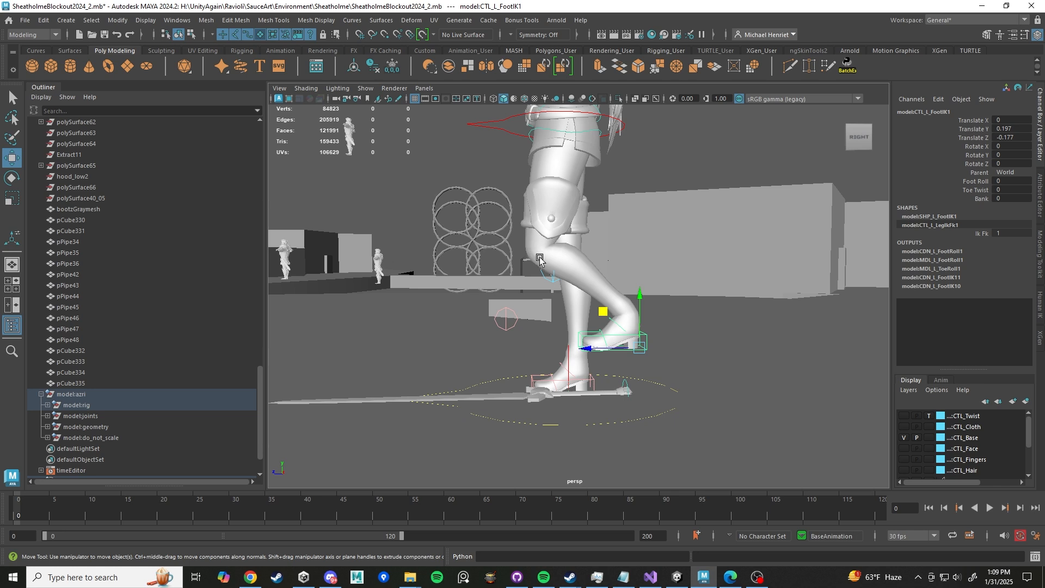
pyautogui.moveTo(600, 311)
pyautogui.mouseDown()
pyautogui.moveTo(447, 288)
pyautogui.moveTo(524, 321)
pyautogui.moveTo(650, 335)
pyautogui.moveTo(563, 332)
pyautogui.moveTo(436, 283)
pyautogui.moveTo(561, 297)
pyautogui.moveTo(680, 337)
pyautogui.moveTo(561, 311)
pyautogui.moveTo(598, 316)
pyautogui.mouseUp()
pyautogui.hotkey('ctrl', 'z')
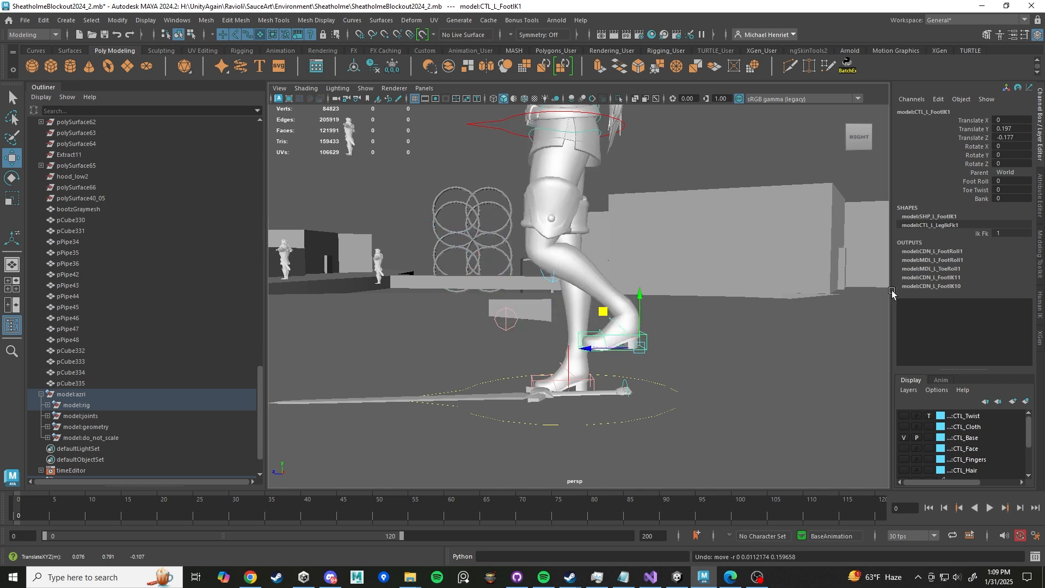
pyautogui.hotkey('ctrl', 'z')
pyautogui.hotkey('ctrl', 'z')
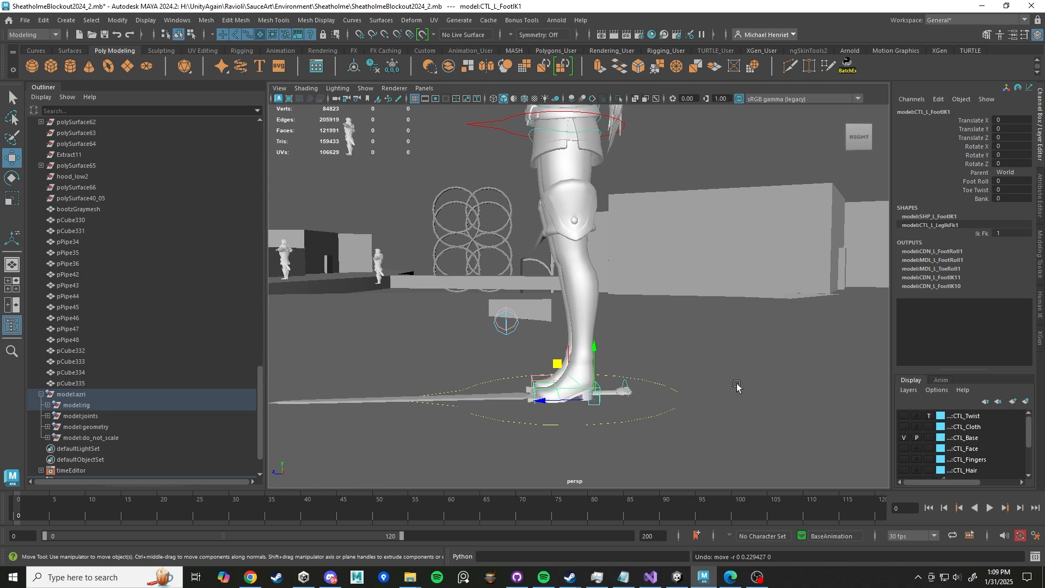
# - Set the left foot control's Ik Fk attribute to 0 to switch the leg to FK
pyautogui.keyDown('alt'); pyautogui.moveTo(836, 270); pyautogui.dragTo(612, 307); pyautogui.keyUp('alt')
pyautogui.keyDown('alt'); pyautogui.moveTo(613, 308); pyautogui.dragTo(619, 215, button='middle'); pyautogui.keyUp('alt')
pyautogui.keyDown('alt'); pyautogui.moveTo(618, 215); pyautogui.dragTo(599, 334, button='right'); pyautogui.keyUp('alt')
pyautogui.keyDown('alt'); pyautogui.moveTo(599, 334); pyautogui.dragTo(623, 359); pyautogui.keyUp('alt')
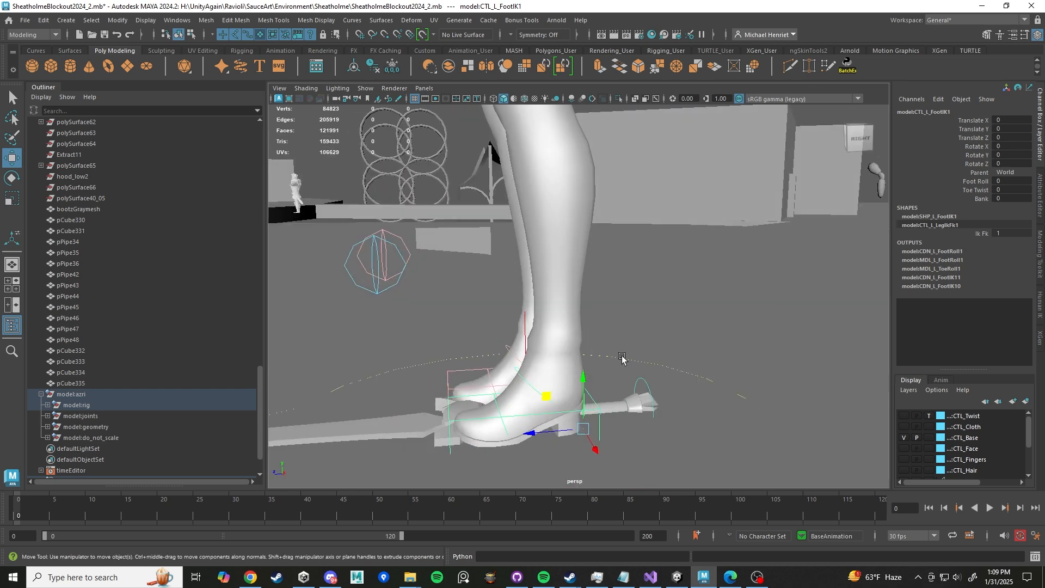
pyautogui.click(985, 235)
pyautogui.moveTo(698, 302); pyautogui.dragTo(555, 295, button='middle')
# - Select the left hip FK control and switch to the Rotate tool
pyautogui.scroll(-4, 605, 286)
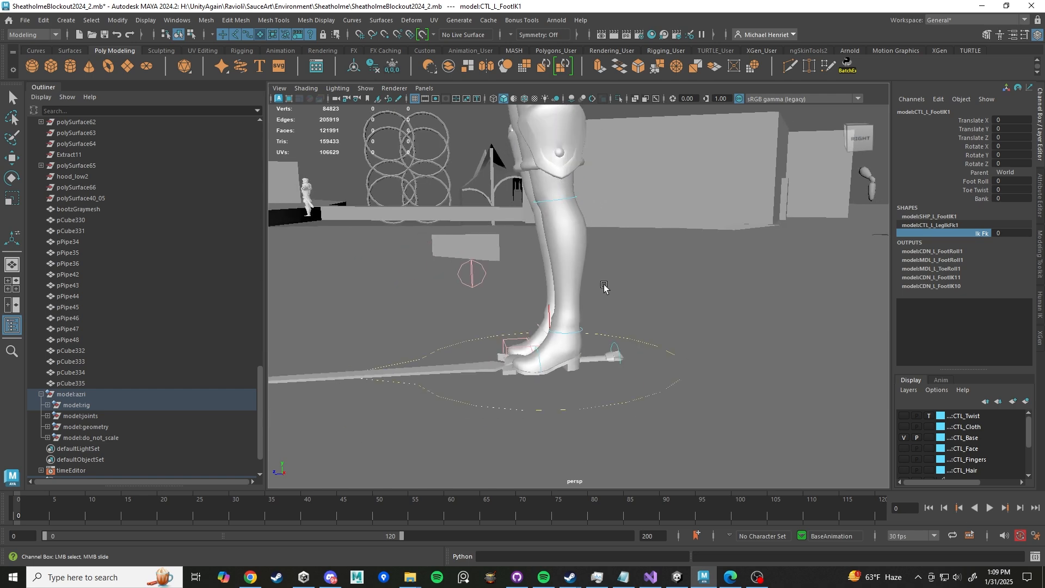
pyautogui.moveTo(605, 287)
pyautogui.keyDown('alt'); pyautogui.mouseDown()
pyautogui.moveTo(693, 339)
pyautogui.moveTo(606, 269)
pyautogui.mouseUp(); pyautogui.keyUp('alt')
pyautogui.scroll(4, 693, 338)
pyautogui.keyDown('alt'); pyautogui.moveTo(606, 269); pyautogui.dragTo(643, 395, button='middle'); pyautogui.keyUp('alt')
pyautogui.keyDown('alt'); pyautogui.moveTo(638, 221); pyautogui.dragTo(663, 282); pyautogui.keyUp('alt')
pyautogui.click(685, 280)
pyautogui.press('e')
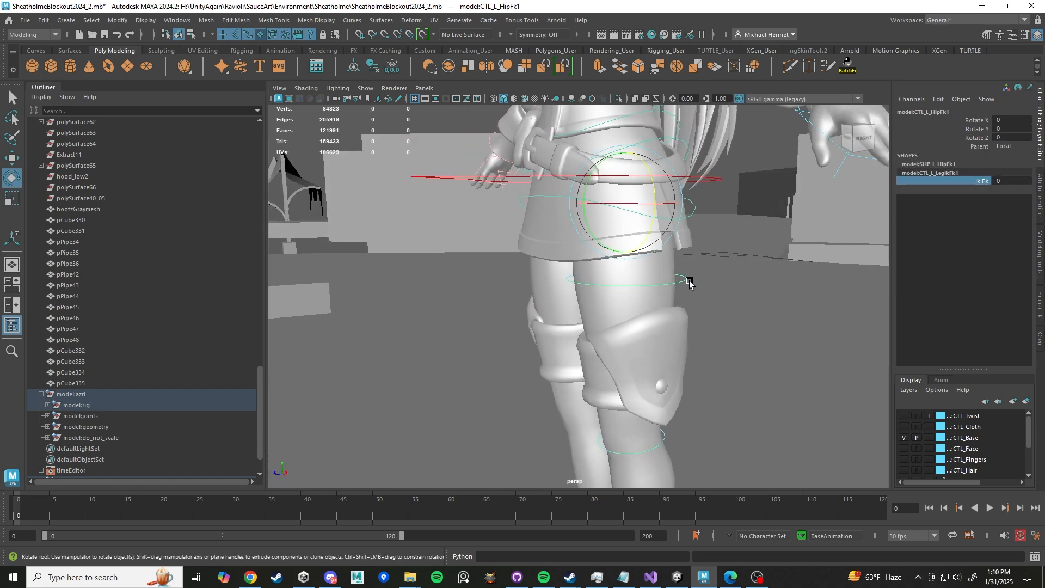
# - Rotate the left hip FK control slightly, then undo the rotation
pyautogui.scroll(-2, 687, 282)
pyautogui.moveTo(582, 196)
pyautogui.mouseDown()
pyautogui.moveTo(610, 190)
pyautogui.moveTo(608, 173)
pyautogui.moveTo(599, 240)
pyautogui.moveTo(613, 187)
pyautogui.moveTo(595, 233)
pyautogui.moveTo(578, 219)
pyautogui.moveTo(591, 195)
pyautogui.mouseUp()
pyautogui.hotkey('ctrl', 'z')
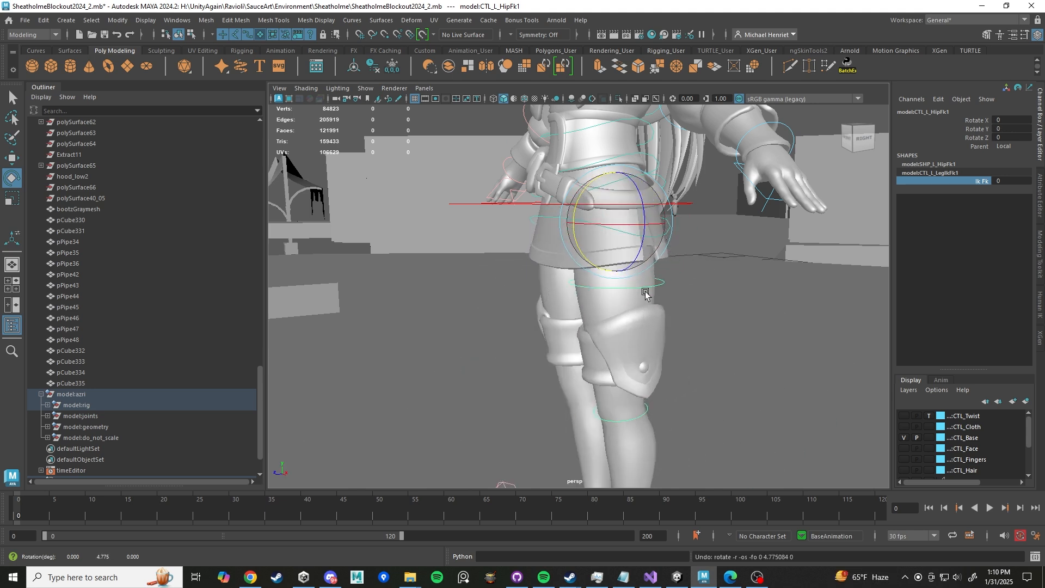
# - Set the left leg's Ik Fk attribute to 1 to switch the leg back to IK
pyautogui.keyDown('alt'); pyautogui.moveTo(688, 341); pyautogui.dragTo(616, 315, button='right'); pyautogui.keyUp('alt')
pyautogui.keyDown('alt'); pyautogui.moveTo(616, 316); pyautogui.dragTo(591, 278, button='middle'); pyautogui.keyUp('alt')
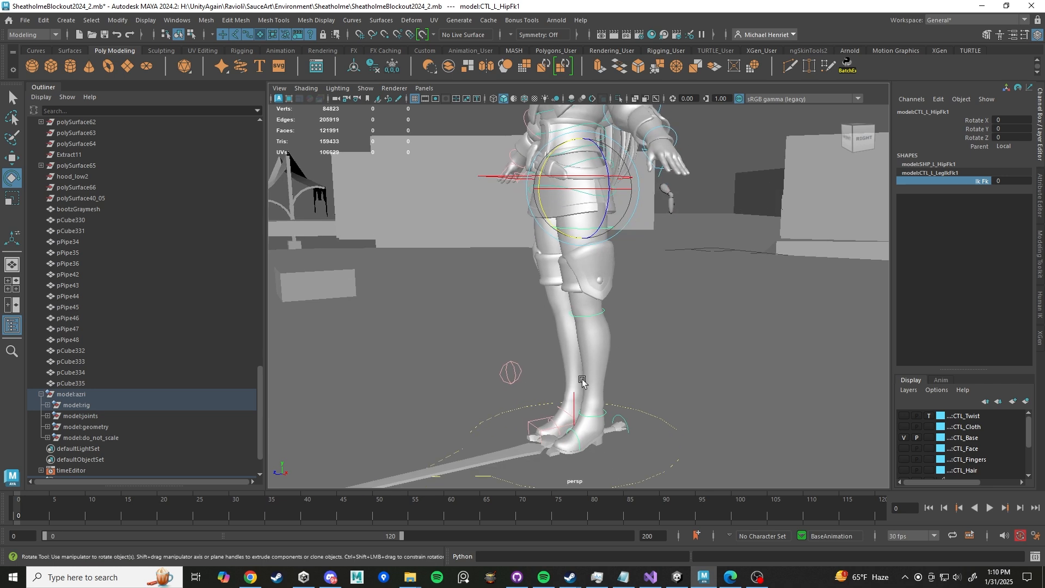
pyautogui.click(974, 179)
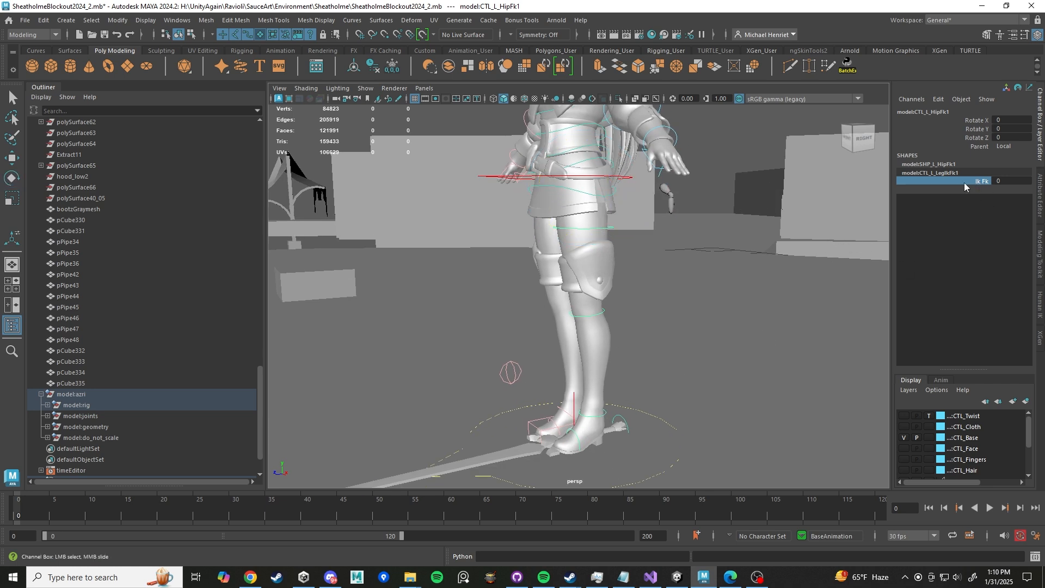
pyautogui.moveTo(731, 269); pyautogui.dragTo(808, 281, button='middle')
# - Select the left foot IK control and switch to the Move tool
pyautogui.scroll(-5, 629, 399)
pyautogui.keyDown('alt'); pyautogui.moveTo(632, 397); pyautogui.dragTo(561, 397); pyautogui.keyUp('alt')
pyautogui.scroll(6, 561, 396)
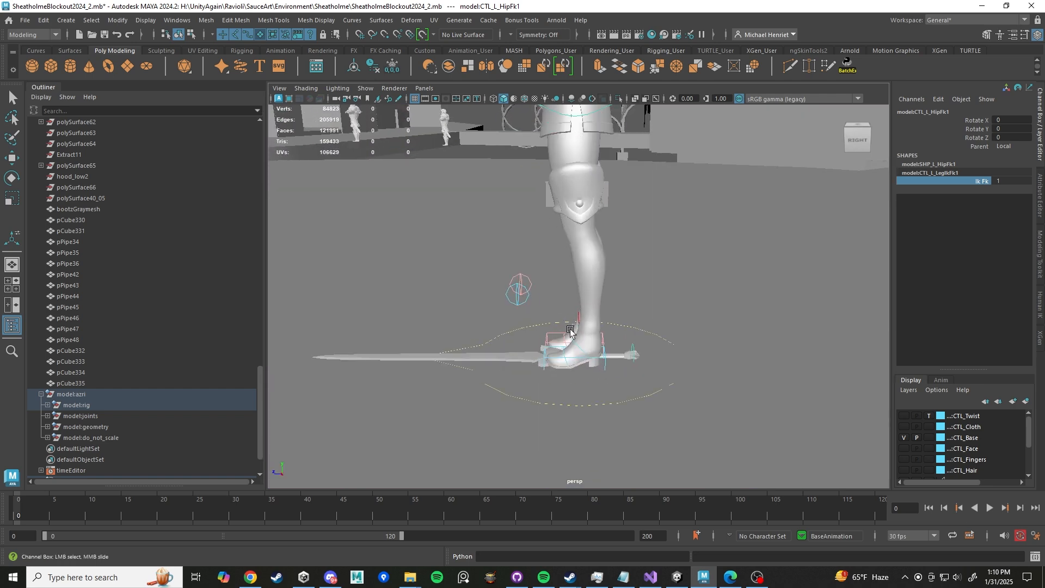
pyautogui.keyDown('alt'); pyautogui.moveTo(554, 329); pyautogui.dragTo(614, 379); pyautogui.keyUp('alt')
pyautogui.click(616, 376)
pyautogui.keyDown('alt'); pyautogui.moveTo(614, 368); pyautogui.dragTo(608, 327, button='middle'); pyautogui.keyUp('alt')
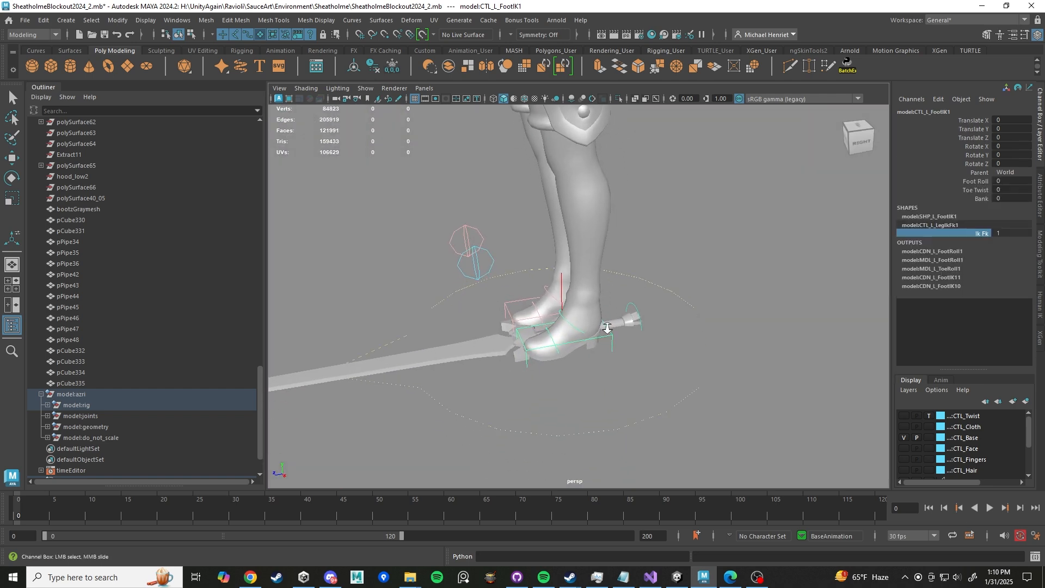
pyautogui.scroll(4, 608, 327)
pyautogui.press('w')
pyautogui.keyDown('alt'); pyautogui.moveTo(643, 336); pyautogui.dragTo(620, 314); pyautogui.keyUp('alt')
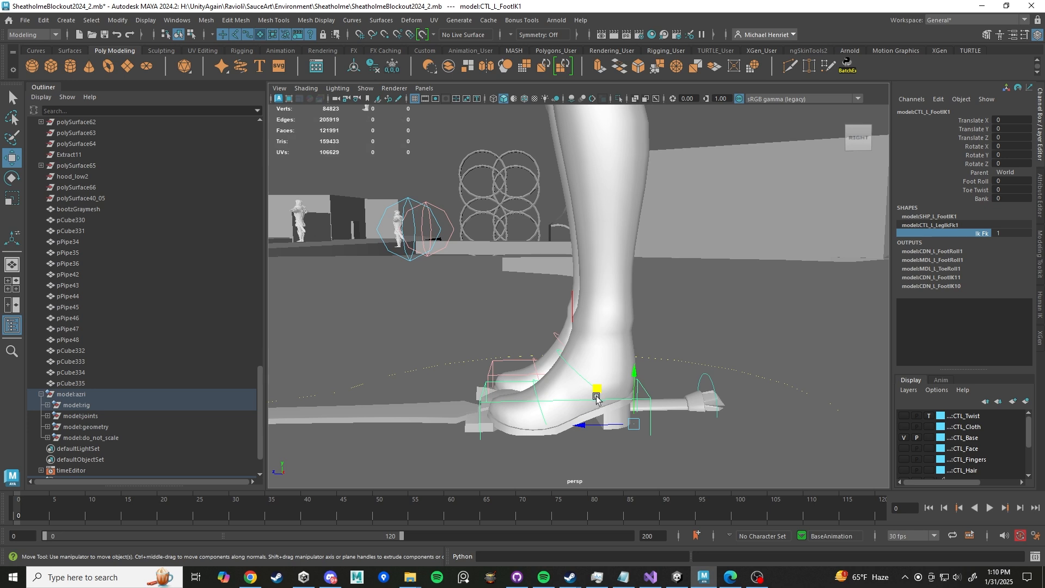
# - Try moving the left foot IK control and changing its Foot Roll value, undoing each change
pyautogui.moveTo(597, 390); pyautogui.dragTo(586, 356)
pyautogui.hotkey('ctrl', 'z')
pyautogui.click(980, 183)
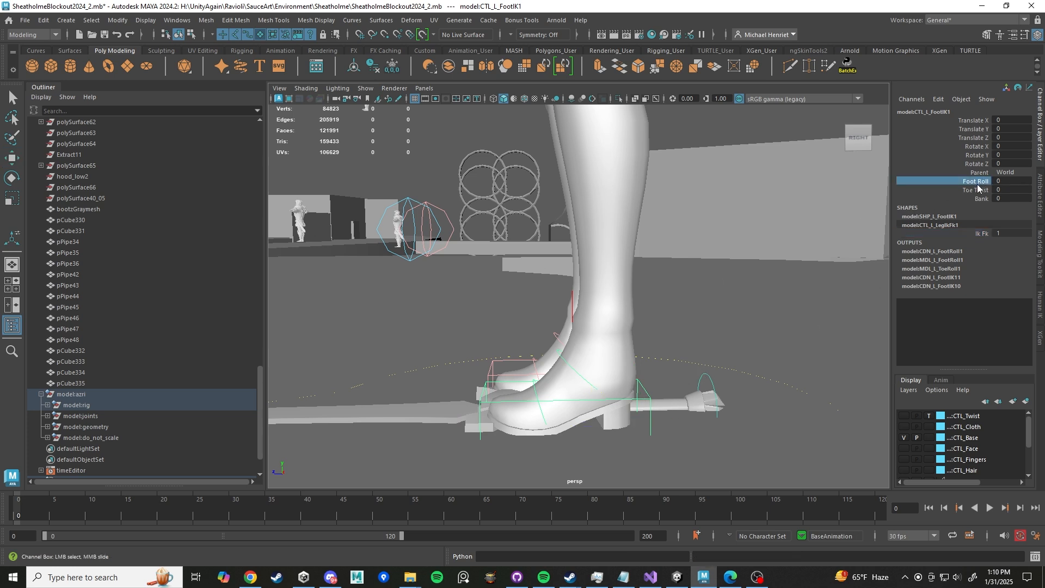
pyautogui.moveTo(701, 298); pyautogui.dragTo(728, 294, button='middle')
pyautogui.hotkey('ctrl', 'z')
# - Try setting the foot's Toe Twist to about 7.7 and changing its Foot Roll, undoing each change
pyautogui.click(973, 190)
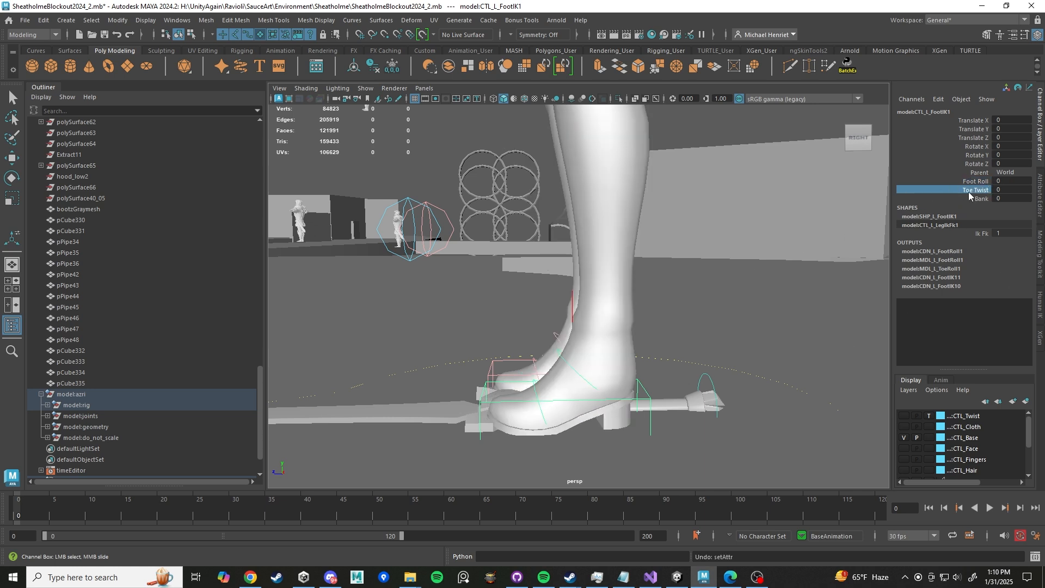
pyautogui.moveTo(736, 285); pyautogui.dragTo(796, 226, button='middle')
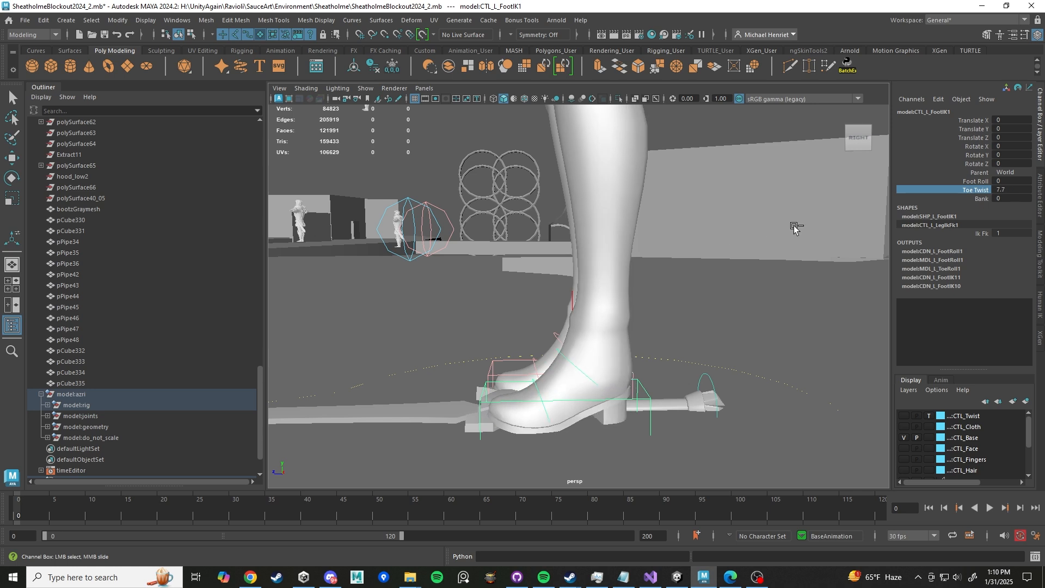
pyautogui.hotkey('ctrl', 'z')
pyautogui.click(973, 182)
pyautogui.moveTo(700, 261); pyautogui.dragTo(542, 273, button='middle')
pyautogui.hotkey('ctrl', 'z')
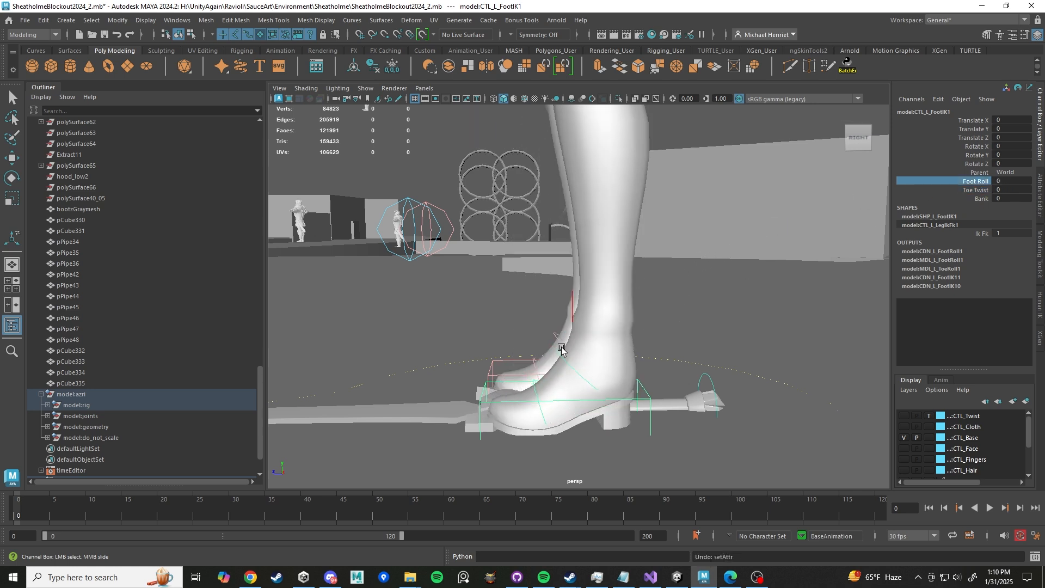
# - Select the left foot ball control and try rotating it about 44° in X with the Rotate tool, then undo
pyautogui.click(560, 354)
pyautogui.press('e')
pyautogui.moveTo(555, 359); pyautogui.dragTo(521, 364)
pyautogui.scroll(-3, 592, 346)
pyautogui.scroll(-4, 591, 346)
pyautogui.keyDown('alt'); pyautogui.moveTo(640, 283); pyautogui.dragTo(616, 348, button='middle'); pyautogui.keyUp('alt')
pyautogui.moveTo(615, 348)
pyautogui.keyDown('alt'); pyautogui.mouseDown()
pyautogui.moveTo(556, 348)
pyautogui.moveTo(605, 344)
pyautogui.mouseUp(); pyautogui.keyUp('alt')
pyautogui.keyDown('alt'); pyautogui.moveTo(604, 344); pyautogui.dragTo(597, 274, button='middle'); pyautogui.keyUp('alt')
pyautogui.moveTo(584, 294)
pyautogui.mouseDown()
pyautogui.moveTo(595, 300)
pyautogui.moveTo(584, 296)
pyautogui.mouseUp()
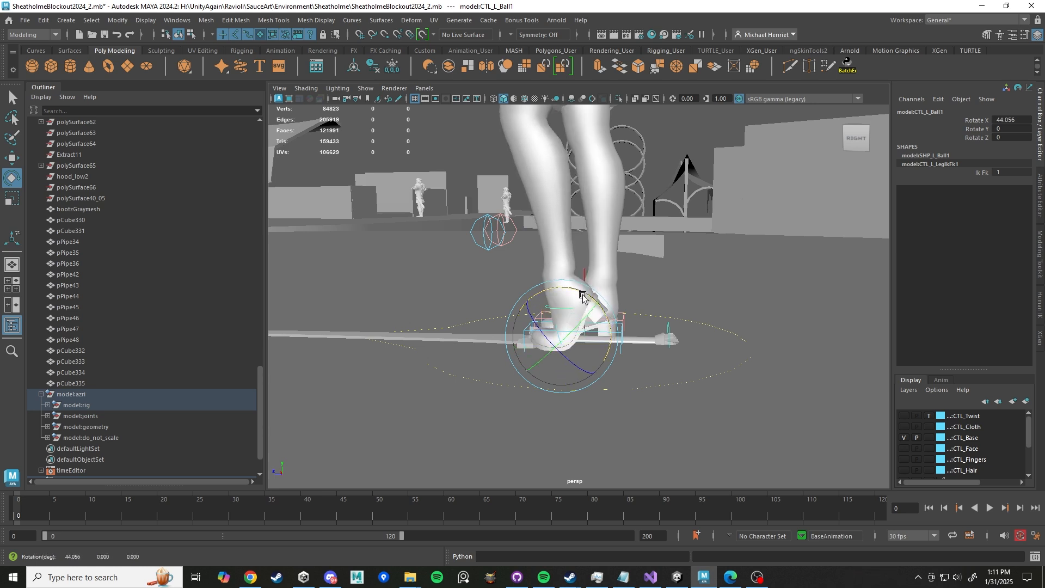
pyautogui.hotkey('ctrl', 'z')
# - Select the left foot IK control again and try moving it forward with the Move tool, then undo the move
pyautogui.scroll(4, 648, 323)
pyautogui.scroll(-6, 634, 316)
pyautogui.scroll(2, 629, 316)
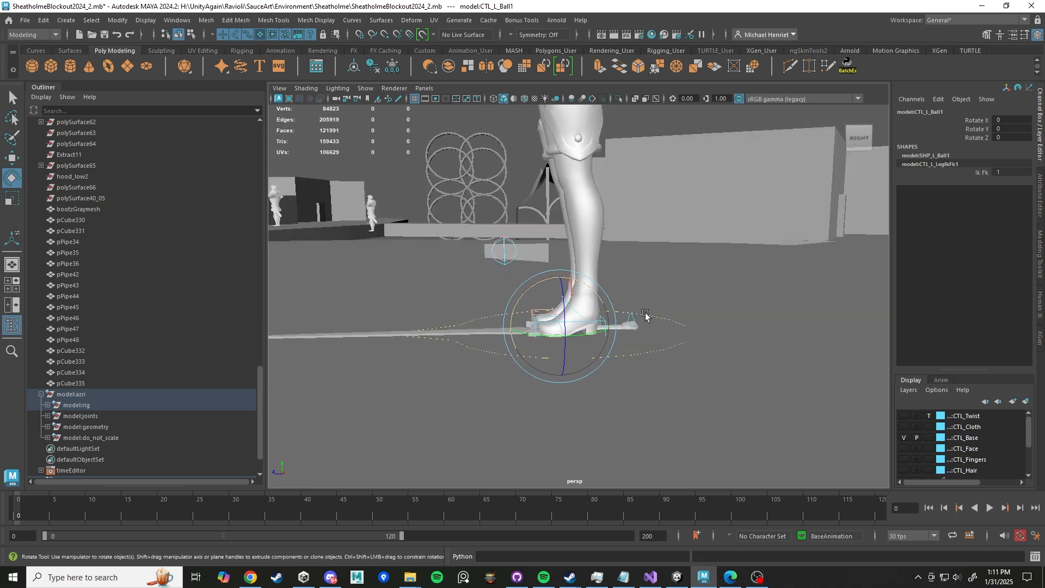
pyautogui.scroll(5, 646, 311)
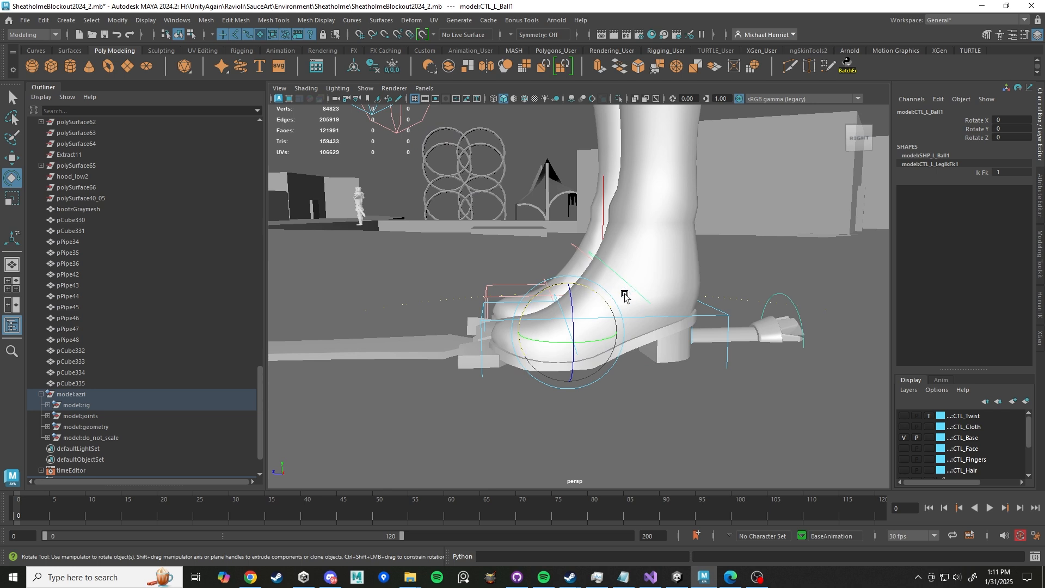
pyautogui.keyDown('alt'); pyautogui.moveTo(613, 273); pyautogui.dragTo(890, 201); pyautogui.keyUp('alt')
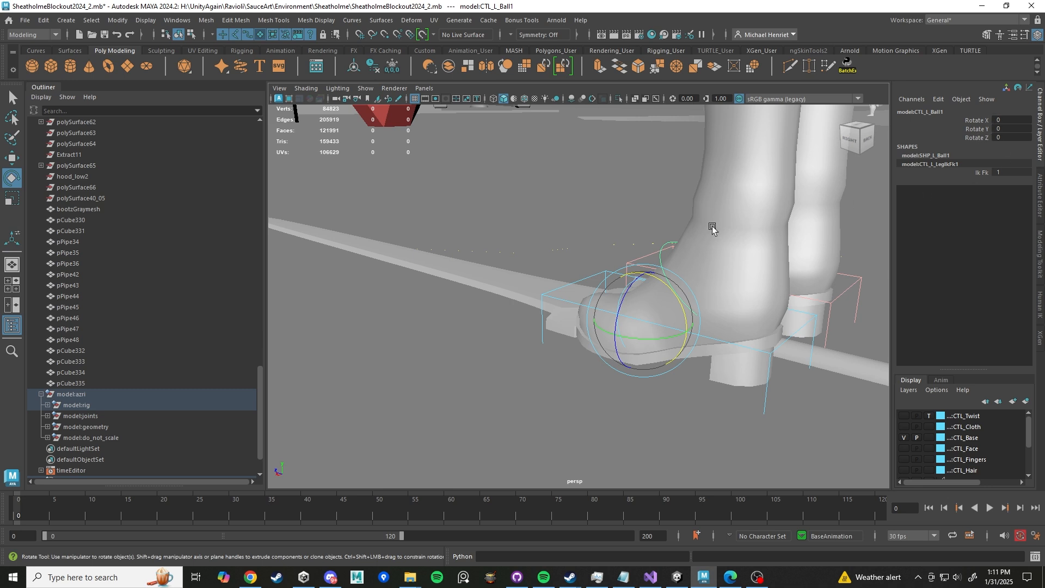
pyautogui.keyDown('alt'); pyautogui.moveTo(679, 226); pyautogui.dragTo(686, 292); pyautogui.keyUp('alt')
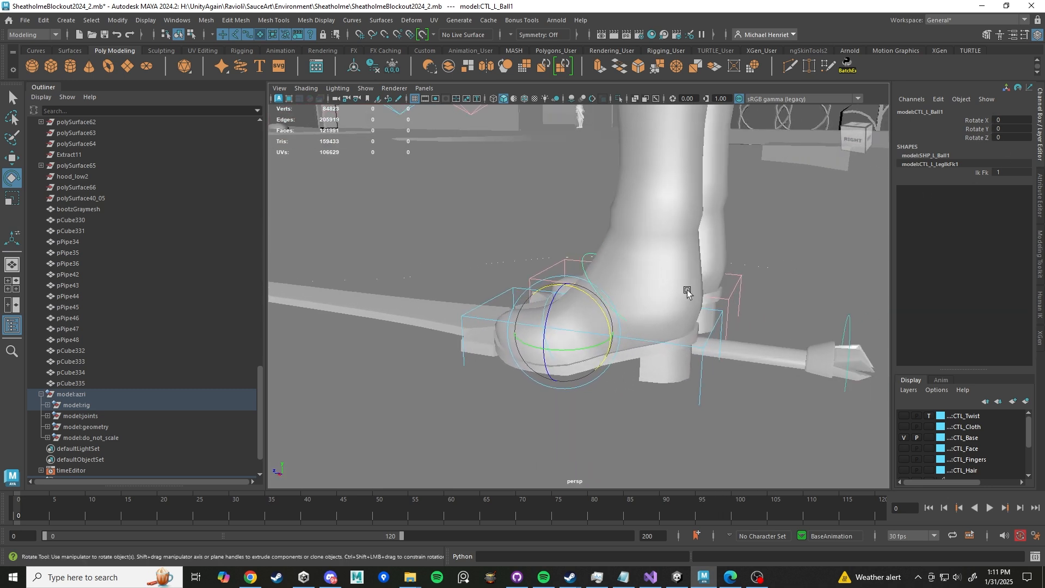
pyautogui.click(718, 321)
pyautogui.scroll(-5, 727, 329)
pyautogui.keyDown('alt'); pyautogui.moveTo(728, 329); pyautogui.dragTo(649, 336); pyautogui.keyUp('alt')
pyautogui.scroll(5, 652, 338)
pyautogui.press('w')
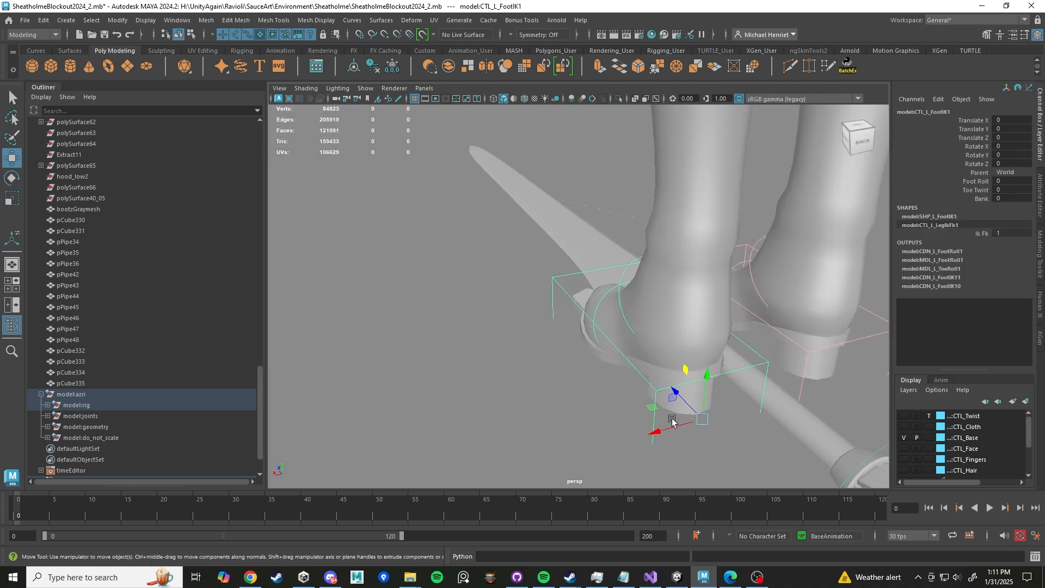
pyautogui.moveTo(672, 421); pyautogui.dragTo(571, 336)
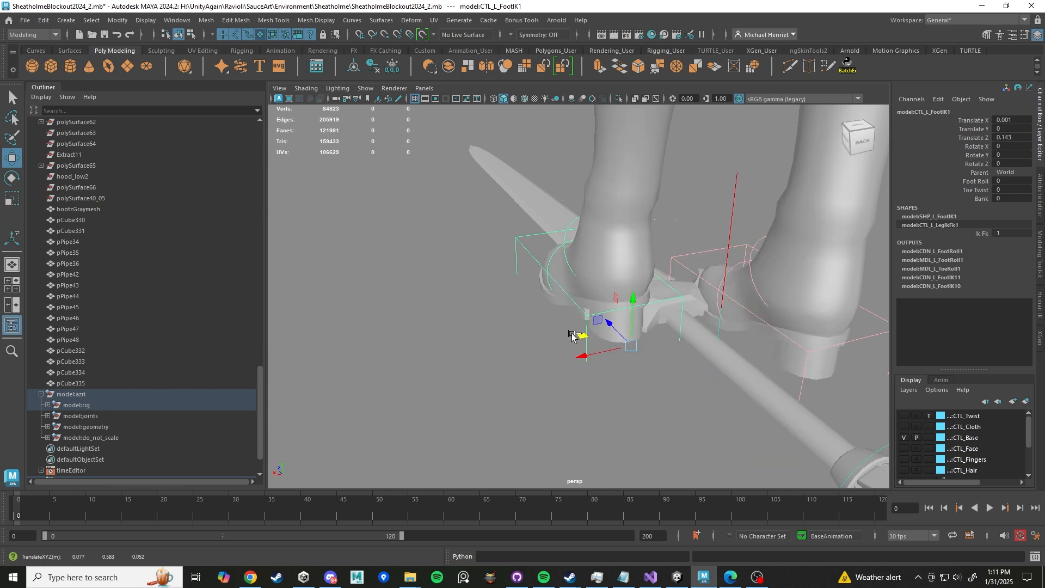
pyautogui.hotkey('ctrl', 'z')
# - Select the left toe IK control and try rotating it with the Rotate tool
pyautogui.keyDown('alt'); pyautogui.moveTo(511, 345); pyautogui.dragTo(634, 320); pyautogui.keyUp('alt')
pyautogui.click(561, 306)
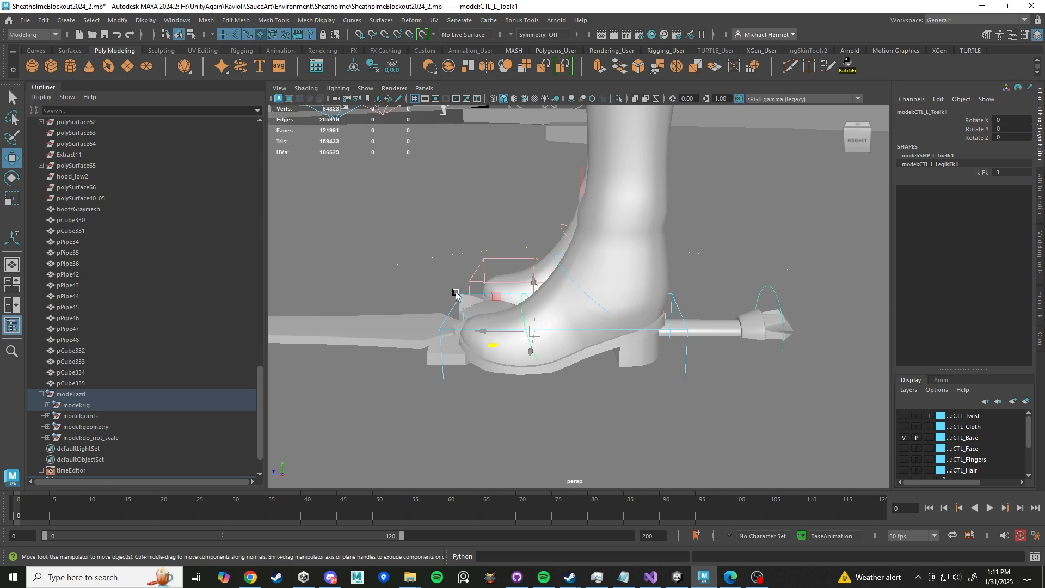
pyautogui.press('e')
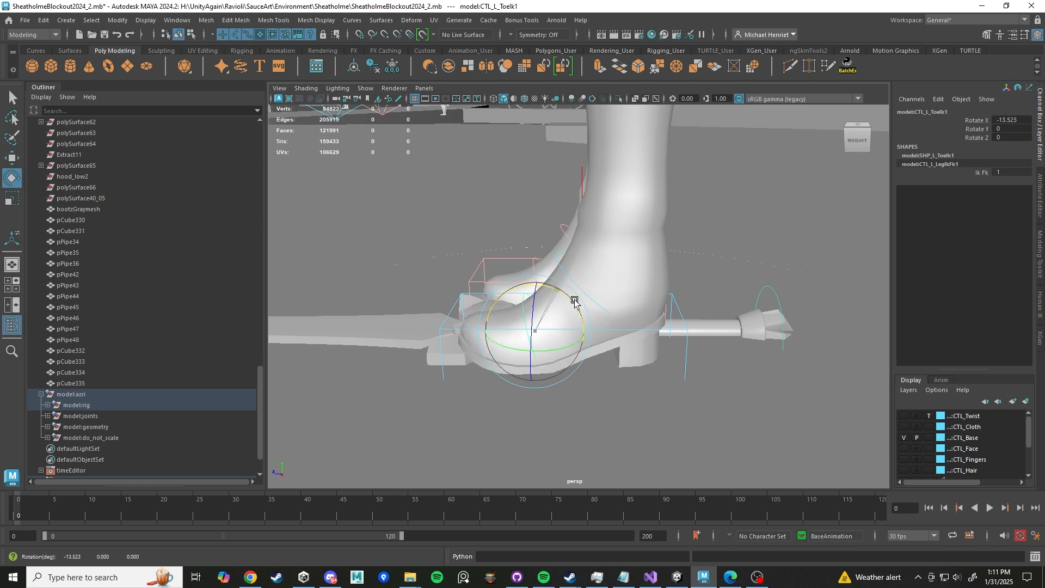
pyautogui.keyDown('alt'); pyautogui.moveTo(739, 358); pyautogui.dragTo(582, 335); pyautogui.keyUp('alt')
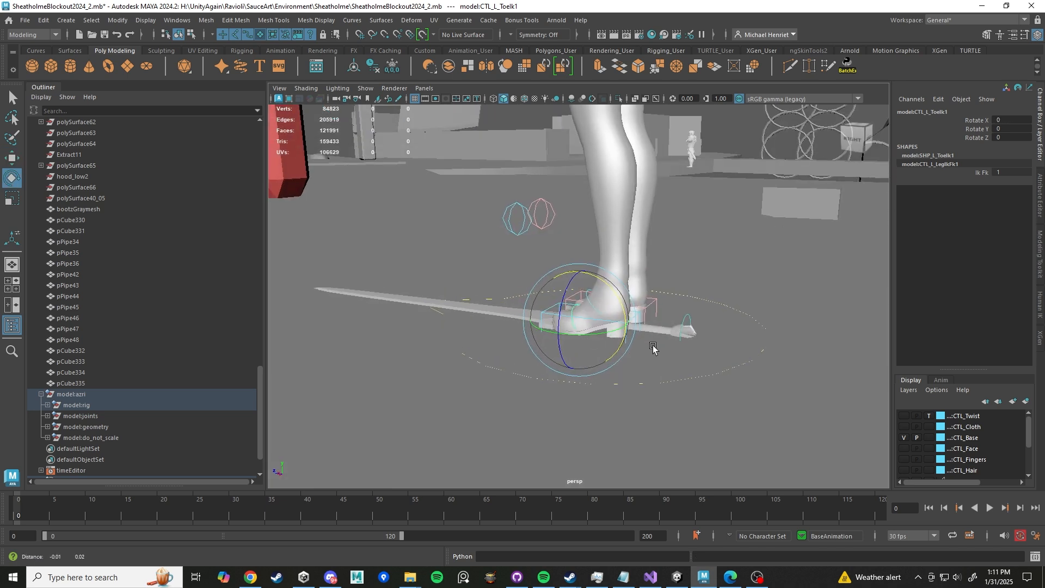
# - Reselect the left foot IK control and try shifting it backward, then undo the move
pyautogui.scroll(5, 653, 345)
pyautogui.click(734, 387)
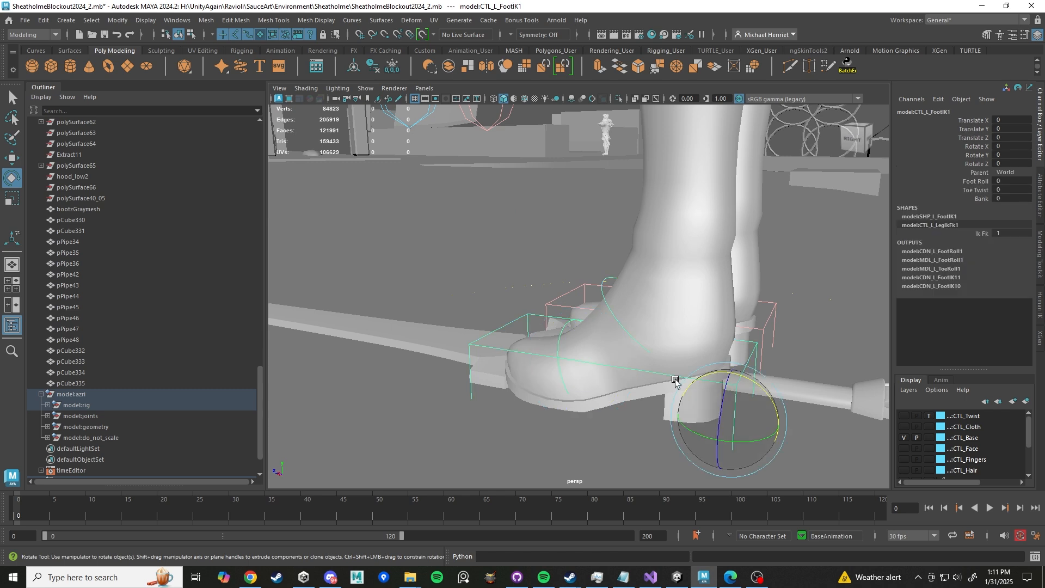
pyautogui.keyDown('alt'); pyautogui.moveTo(681, 379); pyautogui.dragTo(725, 357); pyautogui.keyUp('alt')
pyautogui.press('w')
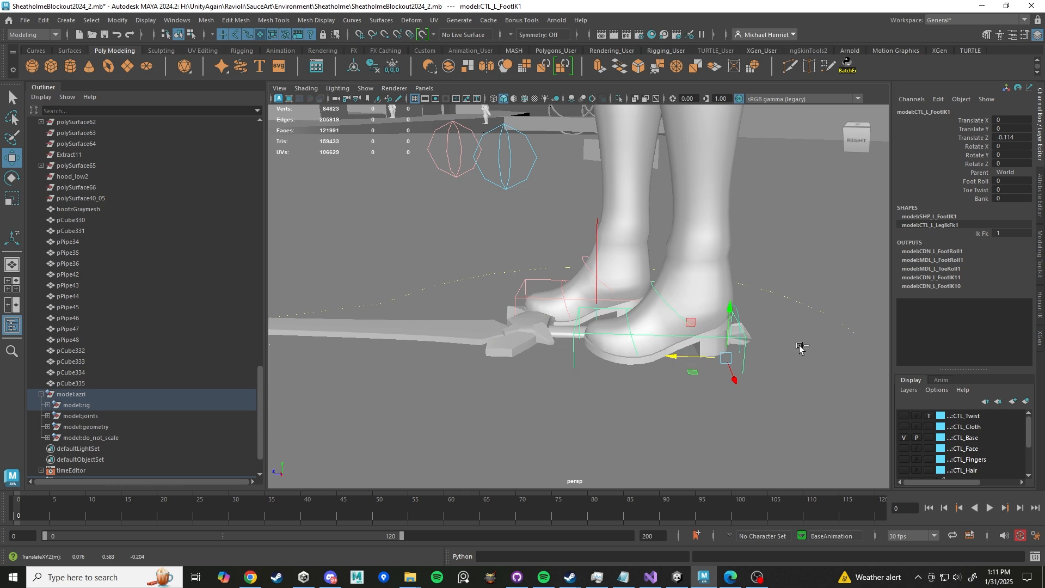
pyautogui.hotkey('ctrl', 'z')
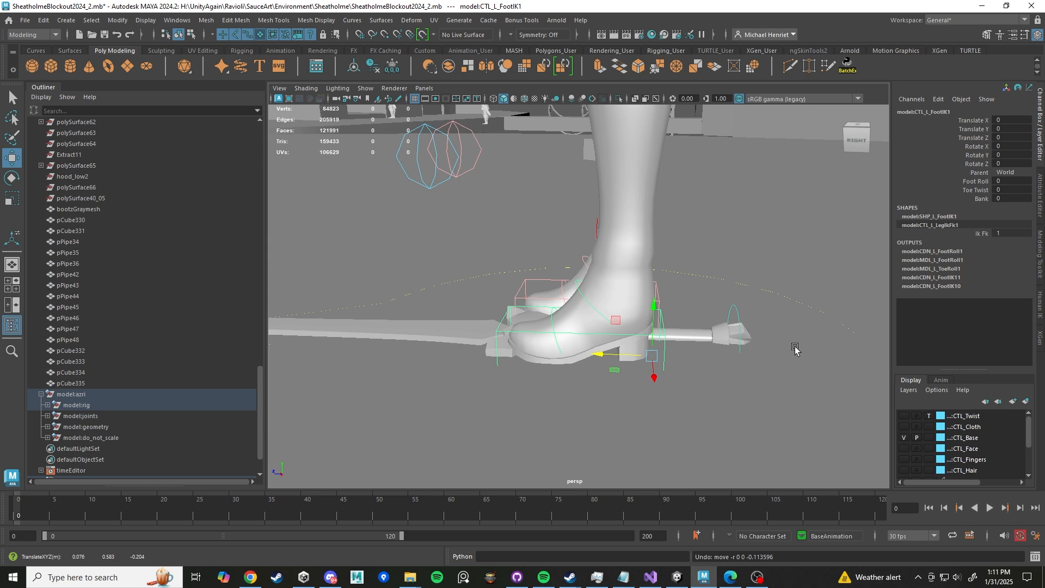
# - Select the pelvis control at the character's hips and switch to the Rotate tool
pyautogui.scroll(-3, 768, 284)
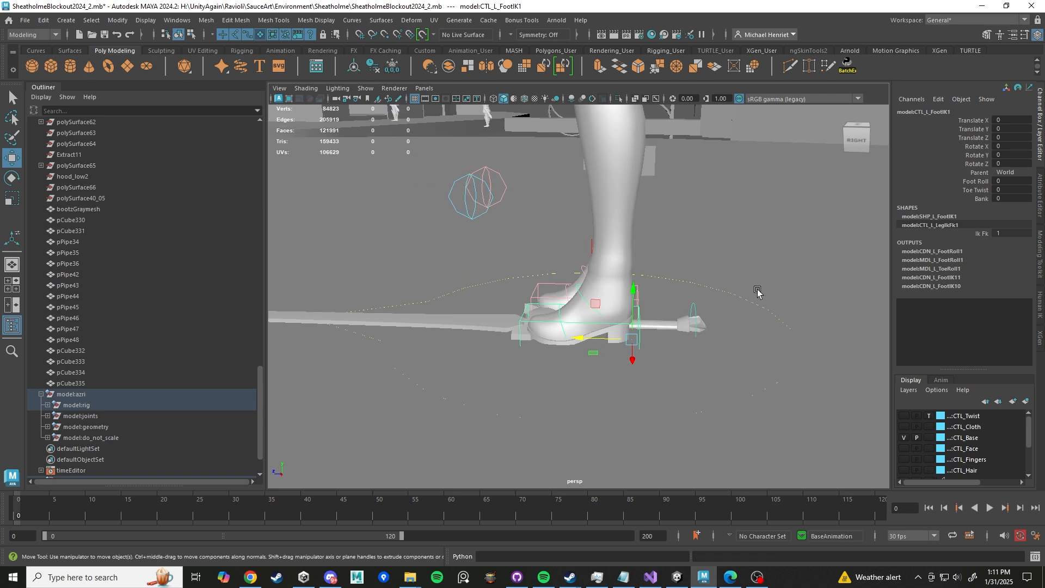
pyautogui.scroll(-3, 724, 288)
pyautogui.scroll(-3, 644, 214)
pyautogui.keyDown('alt'); pyautogui.moveTo(644, 221); pyautogui.dragTo(622, 369, button='middle'); pyautogui.keyUp('alt')
pyautogui.keyDown('alt'); pyautogui.moveTo(615, 261); pyautogui.dragTo(661, 315); pyautogui.keyUp('alt')
pyautogui.scroll(4, 660, 315)
pyautogui.moveTo(541, 326); pyautogui.dragTo(580, 335)
pyautogui.keyDown('alt'); pyautogui.moveTo(587, 326); pyautogui.dragTo(622, 325); pyautogui.keyUp('alt')
pyautogui.click(567, 302)
pyautogui.scroll(4, 589, 307)
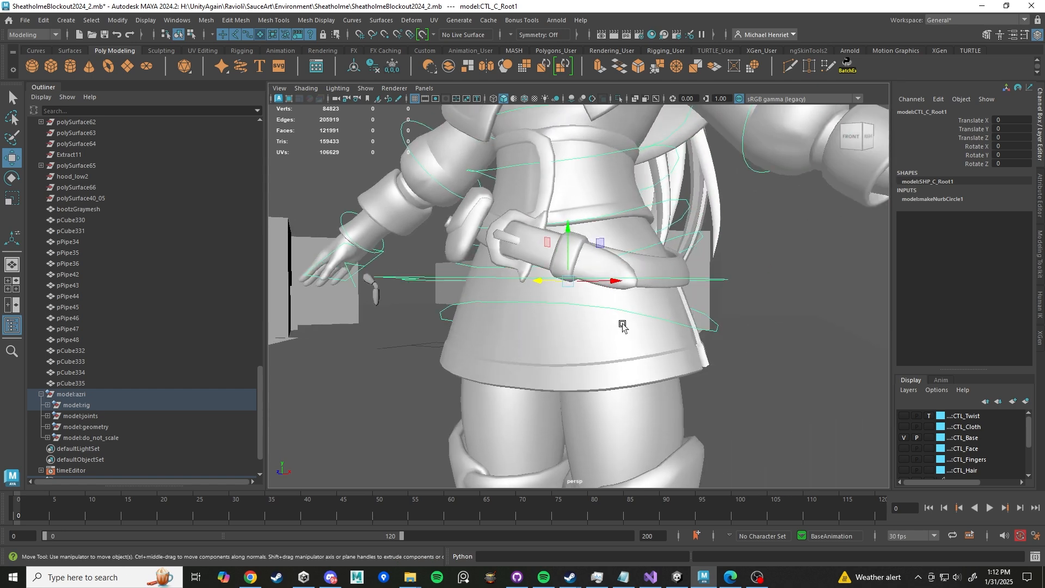
pyautogui.click(705, 329)
pyautogui.press('e')
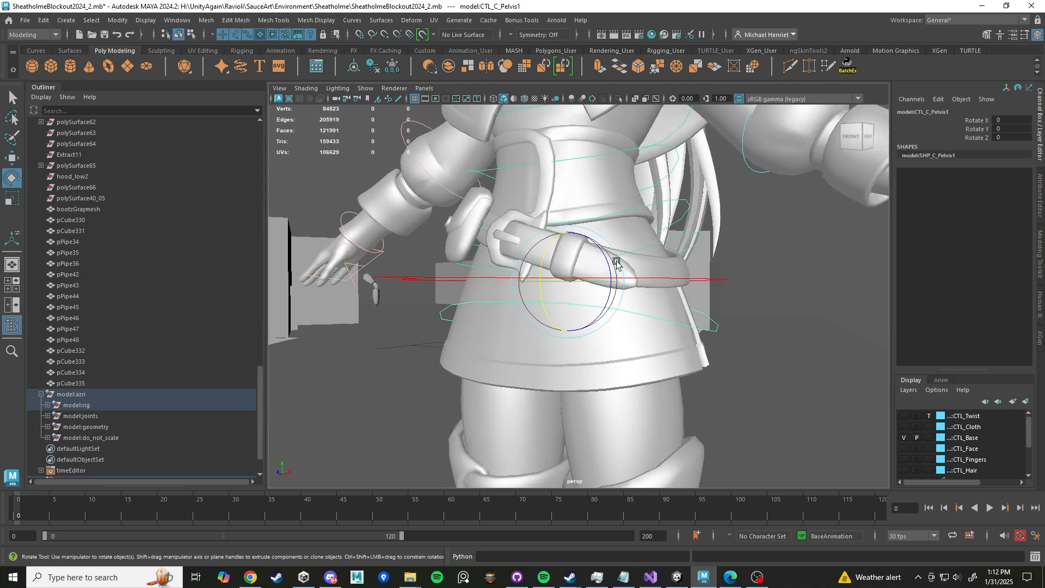
# - Try rotating the pelvis control and moving the root control, then undo all three changes
pyautogui.moveTo(604, 252)
pyautogui.mouseDown()
pyautogui.moveTo(603, 240)
pyautogui.moveTo(602, 271)
pyautogui.moveTo(600, 242)
pyautogui.moveTo(604, 256)
pyautogui.mouseUp()
pyautogui.keyDown('alt'); pyautogui.moveTo(731, 302); pyautogui.dragTo(731, 343); pyautogui.keyUp('alt')
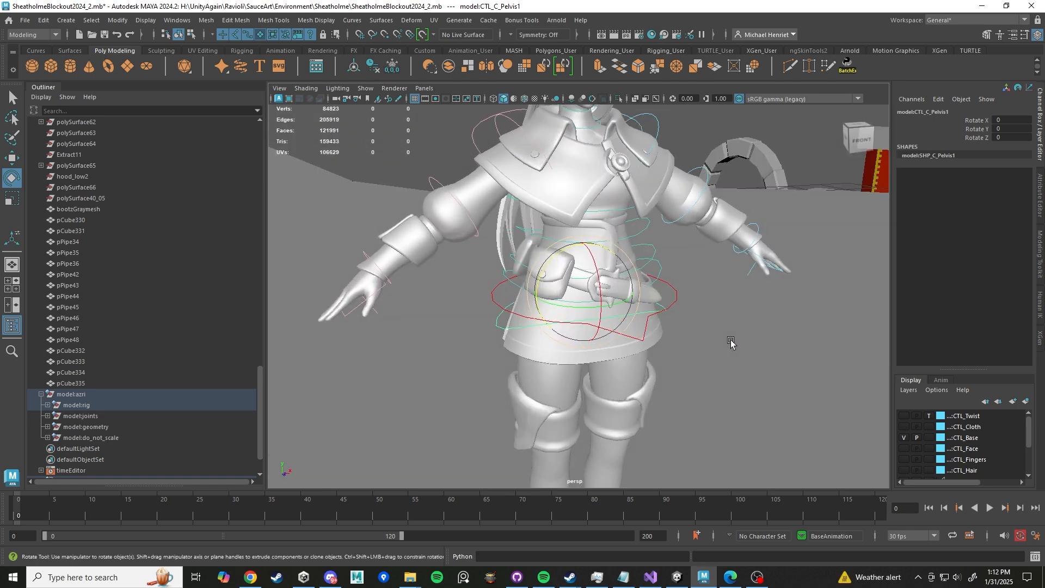
pyautogui.click(673, 287)
pyautogui.keyDown('alt'); pyautogui.moveTo(676, 296); pyautogui.dragTo(572, 331); pyautogui.keyUp('alt')
pyautogui.keyDown('alt'); pyautogui.moveTo(609, 165); pyautogui.dragTo(647, 150); pyautogui.keyUp('alt')
pyautogui.press('w')
pyautogui.moveTo(552, 248); pyautogui.dragTo(563, 296)
pyautogui.hotkey('ctrl', 'z')
pyautogui.hotkey('ctrl', 'z')
pyautogui.hotkey('ctrl', 'z')
pyautogui.hotkey('ctrl', 'z')
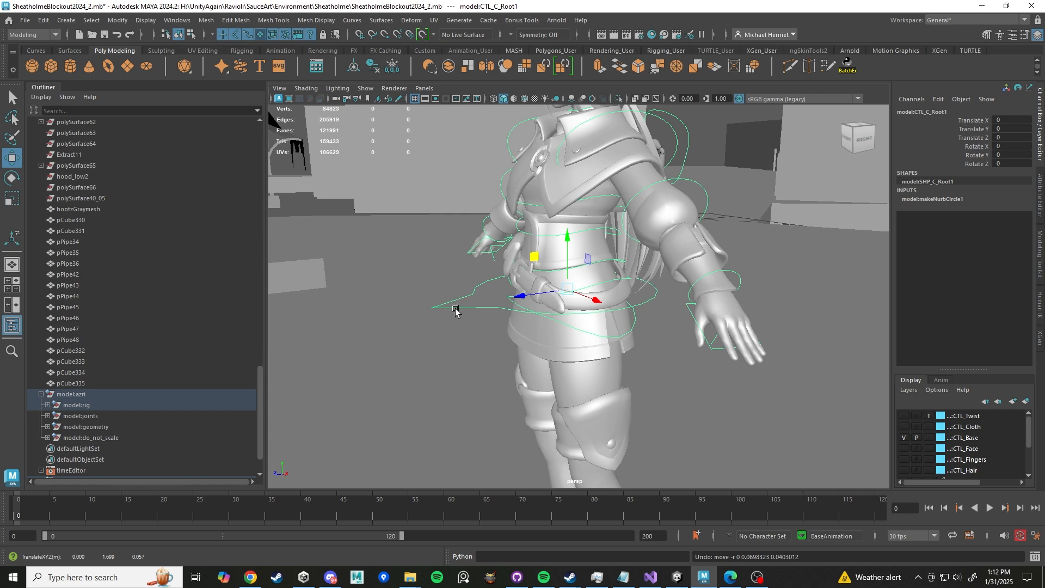
# - Select the second spine FK control at the waist and switch to the Rotate tool
pyautogui.keyDown('alt'); pyautogui.moveTo(574, 333); pyautogui.dragTo(625, 359); pyautogui.keyUp('alt')
pyautogui.keyDown('alt'); pyautogui.moveTo(629, 234); pyautogui.dragTo(618, 304, button='middle'); pyautogui.keyUp('alt')
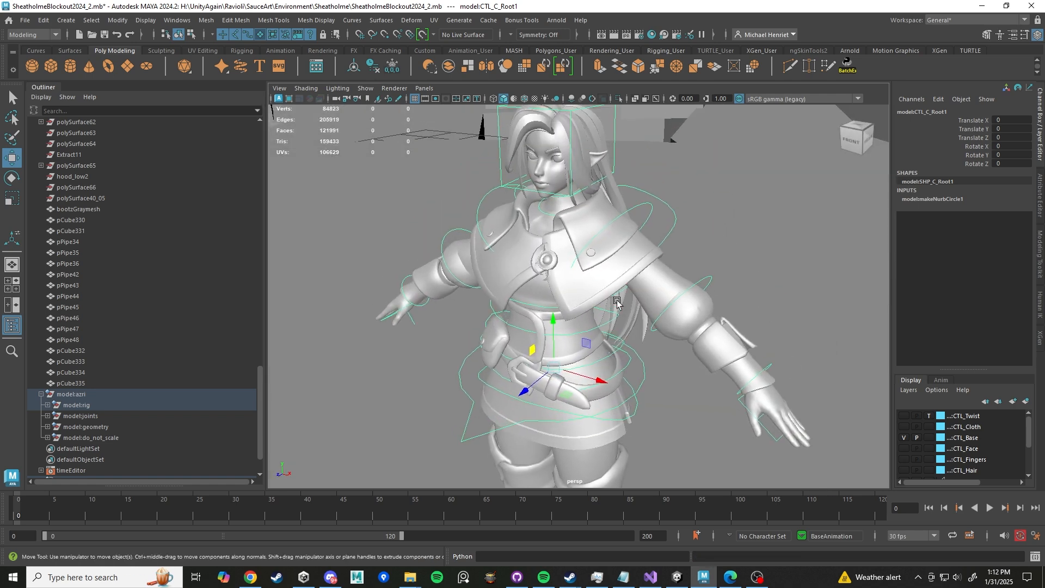
pyautogui.keyDown('alt'); pyautogui.moveTo(611, 298); pyautogui.dragTo(591, 286); pyautogui.keyUp('alt')
pyautogui.scroll(3, 592, 285)
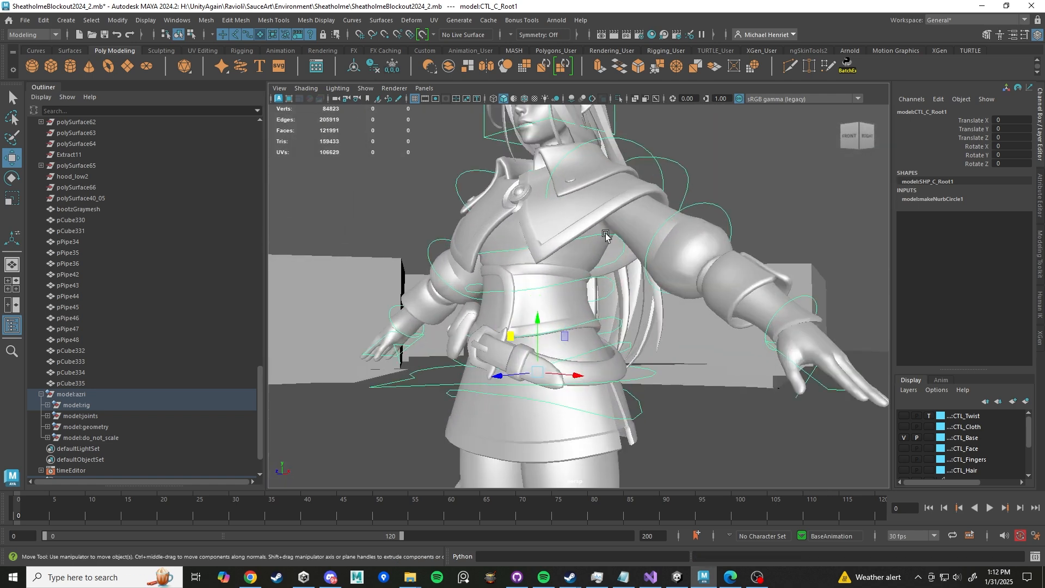
pyautogui.click(606, 235)
pyautogui.click(595, 279)
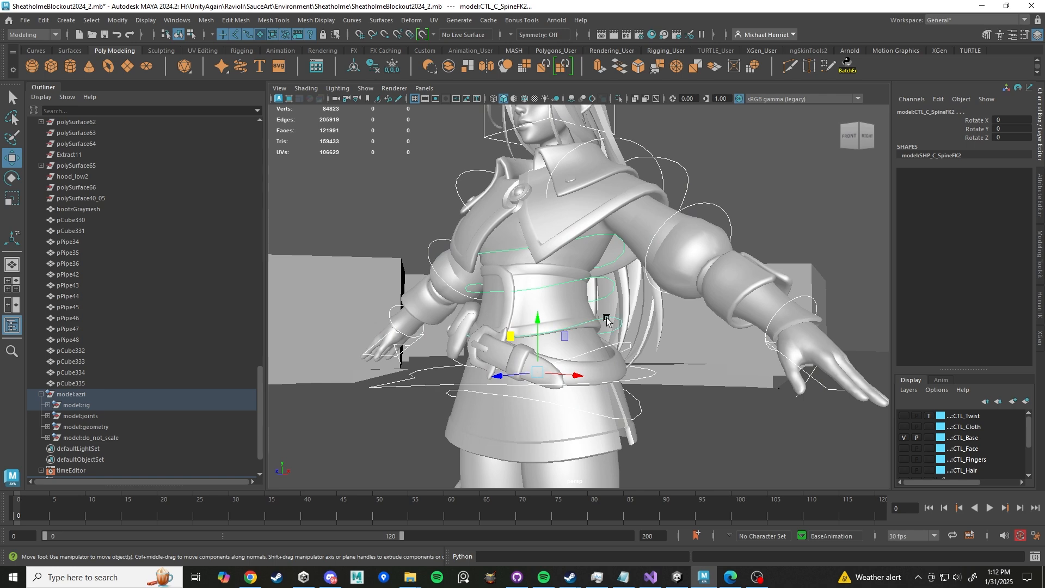
pyautogui.press('e')
# - Rotate the spine FK control about -13° in Y, then undo the rotation
pyautogui.moveTo(547, 340); pyautogui.dragTo(546, 344)
pyautogui.keyDown('alt'); pyautogui.moveTo(546, 344); pyautogui.dragTo(568, 357); pyautogui.keyUp('alt')
pyautogui.hotkey('ctrl', 'z')
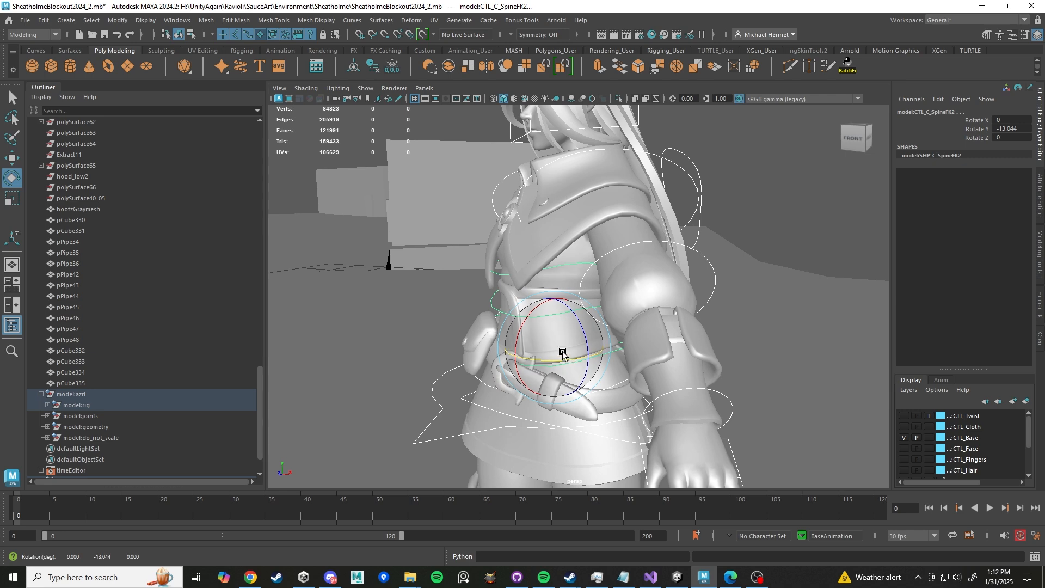
pyautogui.hotkey('ctrl', 'z')
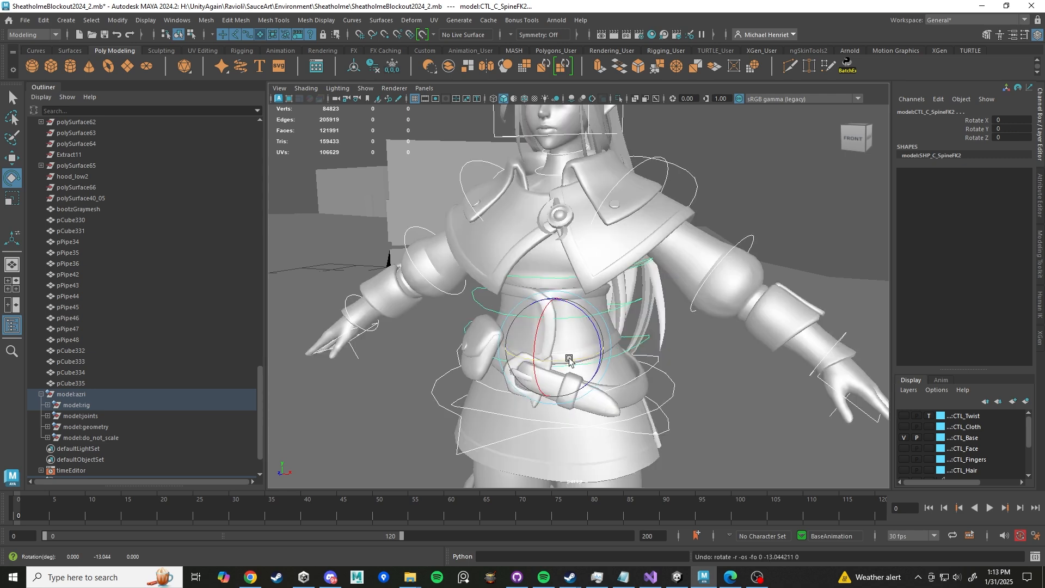
# - Try a larger spine FK rotation of about -33° in Y and undo it
pyautogui.moveTo(569, 359); pyautogui.dragTo(543, 363)
pyautogui.keyDown('alt'); pyautogui.moveTo(542, 363); pyautogui.dragTo(650, 312); pyautogui.keyUp('alt')
pyautogui.keyDown('alt'); pyautogui.moveTo(650, 312); pyautogui.dragTo(730, 315); pyautogui.keyUp('alt')
pyautogui.hotkey('ctrl', 'z')
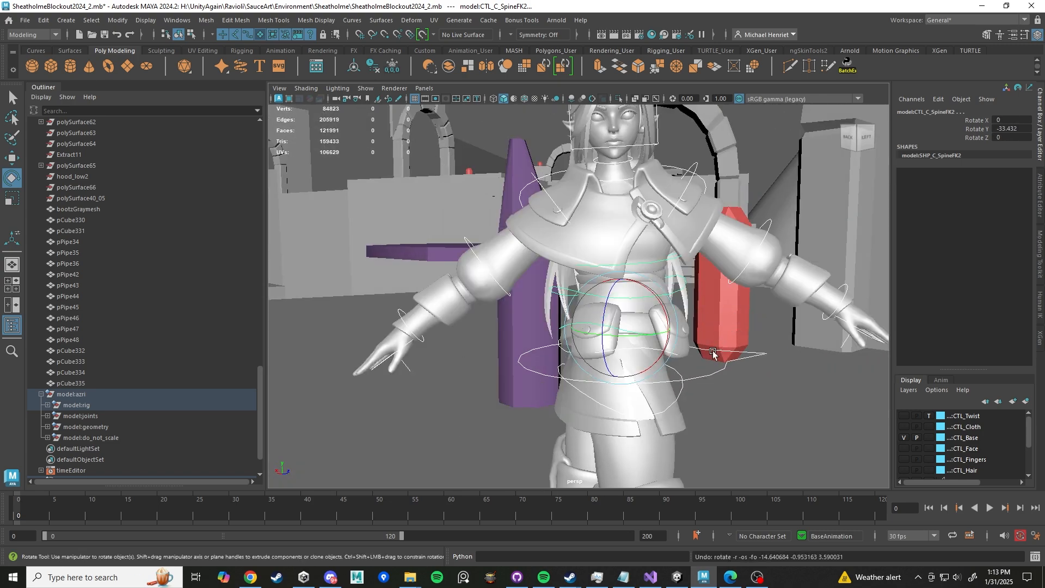
pyautogui.hotkey('ctrl', 'z')
pyautogui.keyDown('alt'); pyautogui.moveTo(720, 354); pyautogui.dragTo(643, 355); pyautogui.keyUp('alt')
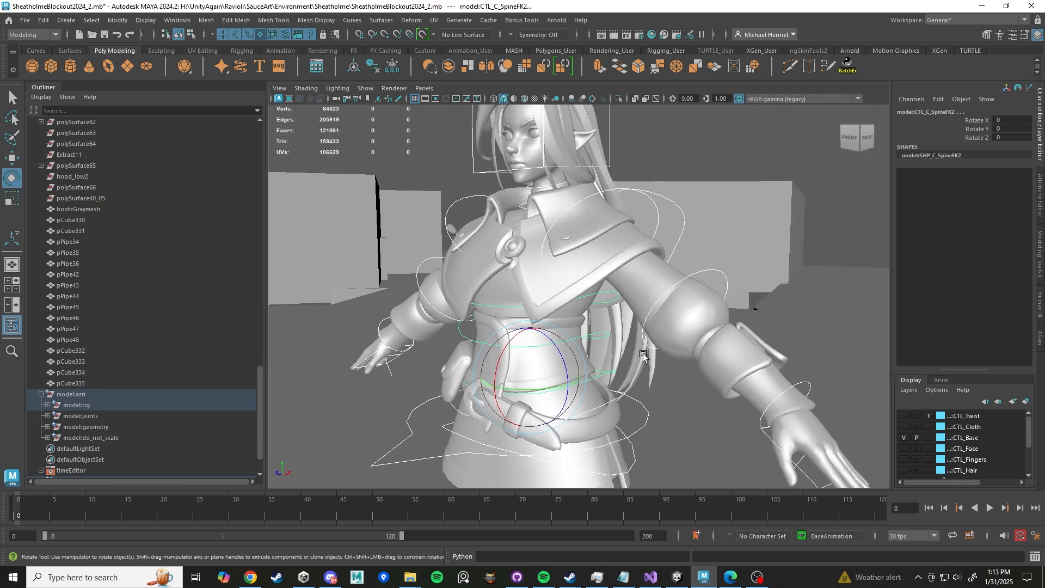
# - Try a small rotation of about 4° in X on the spine FK control and undo it
pyautogui.click(606, 295)
pyautogui.keyDown('shift'); pyautogui.click(601, 334); pyautogui.keyUp('shift')
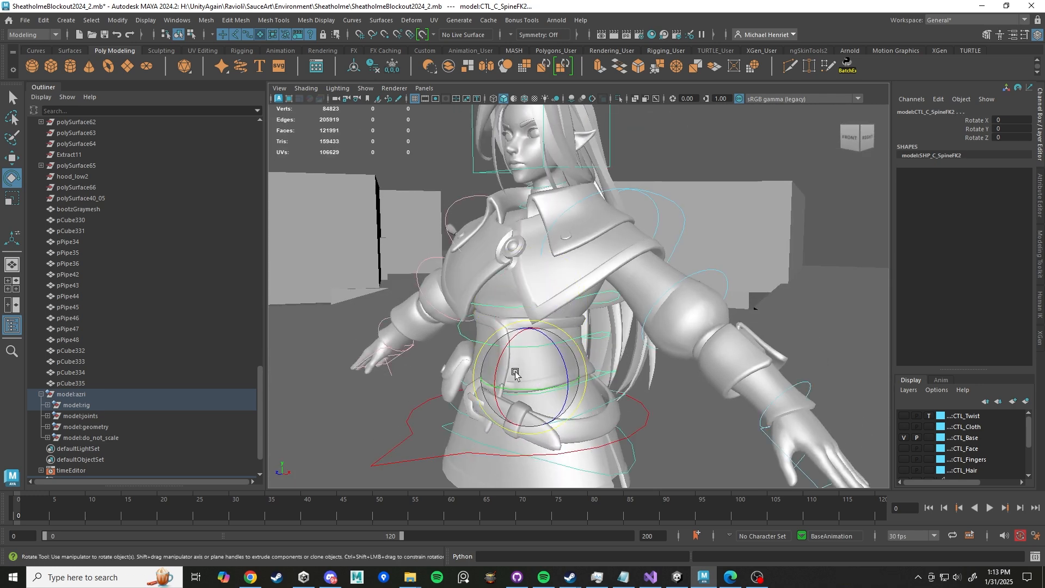
pyautogui.moveTo(511, 355)
pyautogui.mouseDown()
pyautogui.moveTo(519, 333)
pyautogui.moveTo(517, 356)
pyautogui.mouseUp()
pyautogui.hotkey('ctrl', 'z')
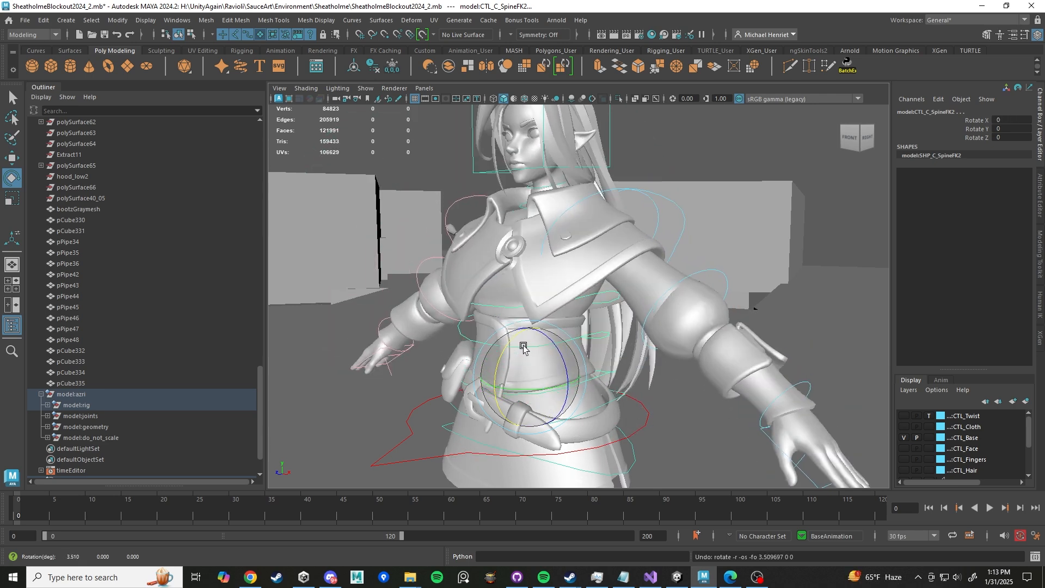
# - Try rotating the spine FK control about 8° in Y and undo it
pyautogui.keyDown('alt'); pyautogui.moveTo(575, 342); pyautogui.dragTo(640, 343); pyautogui.keyUp('alt')
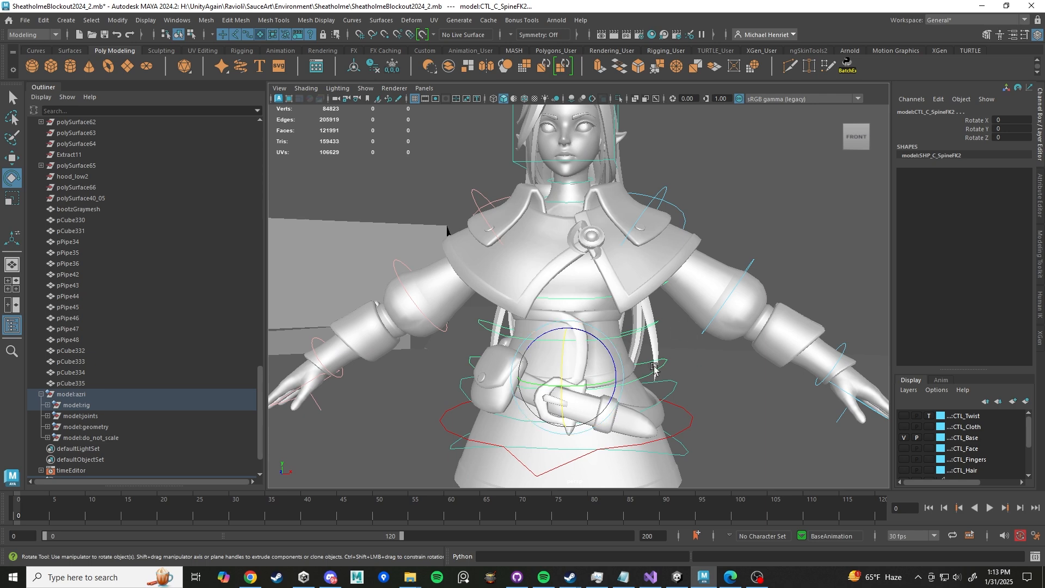
pyautogui.keyDown('alt'); pyautogui.moveTo(609, 420); pyautogui.dragTo(633, 418); pyautogui.keyUp('alt')
pyautogui.moveTo(571, 401); pyautogui.dragTo(623, 285)
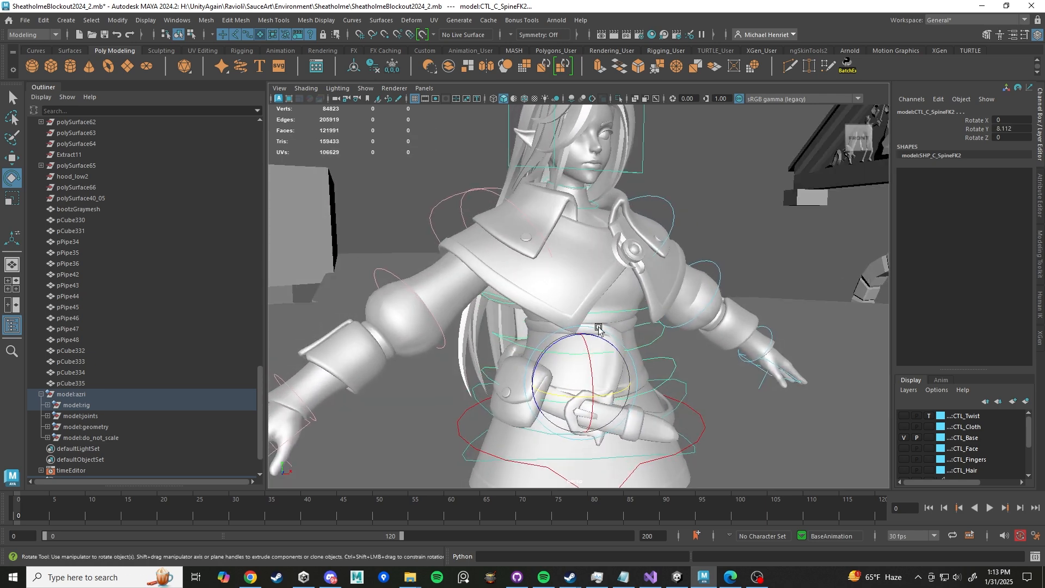
pyautogui.hotkey('ctrl', 'z')
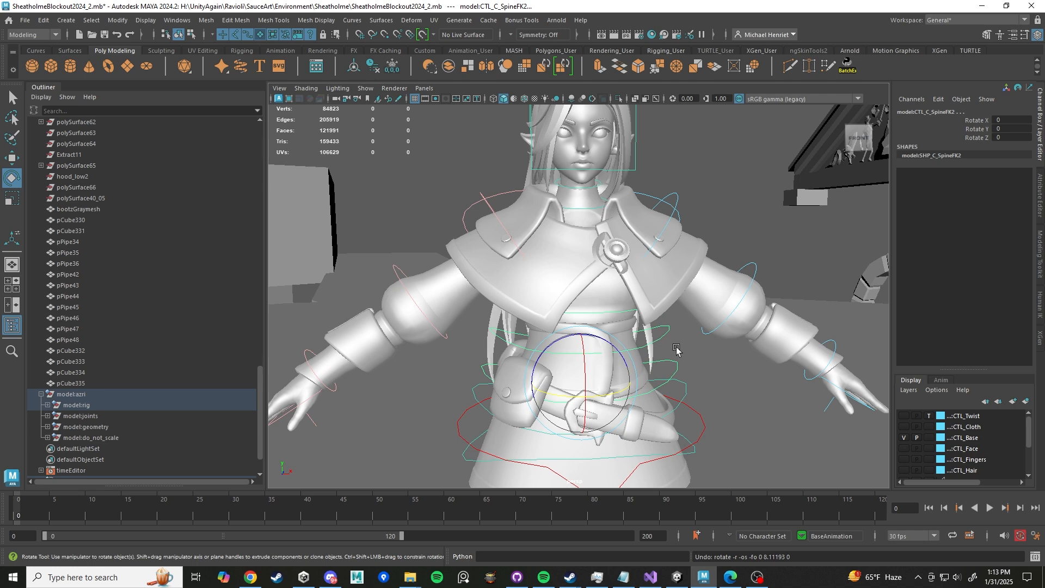
# - Switch to the Move tool and try moving the upper spine FK control, then undo the move
pyautogui.keyDown('alt'); pyautogui.moveTo(677, 348); pyautogui.dragTo(662, 383); pyautogui.keyUp('alt')
pyautogui.keyDown('alt'); pyautogui.moveTo(672, 397); pyautogui.dragTo(665, 366, button='middle'); pyautogui.keyUp('alt')
pyautogui.click(665, 373)
pyautogui.keyDown('alt'); pyautogui.moveTo(660, 373); pyautogui.dragTo(488, 341); pyautogui.keyUp('alt')
pyautogui.press('w')
pyautogui.keyDown('alt'); pyautogui.moveTo(462, 375); pyautogui.dragTo(488, 350); pyautogui.keyUp('alt')
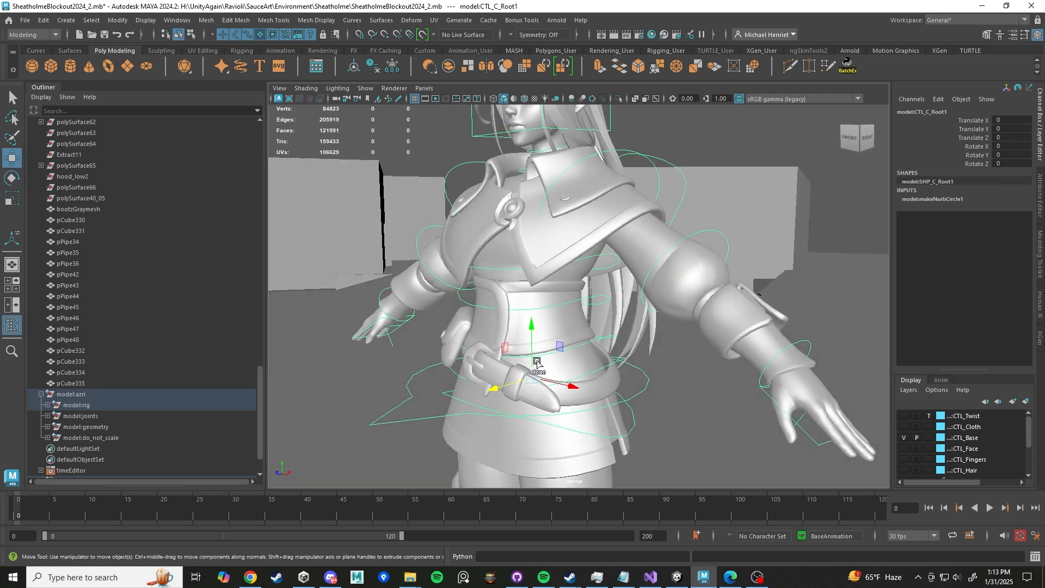
pyautogui.click(599, 303)
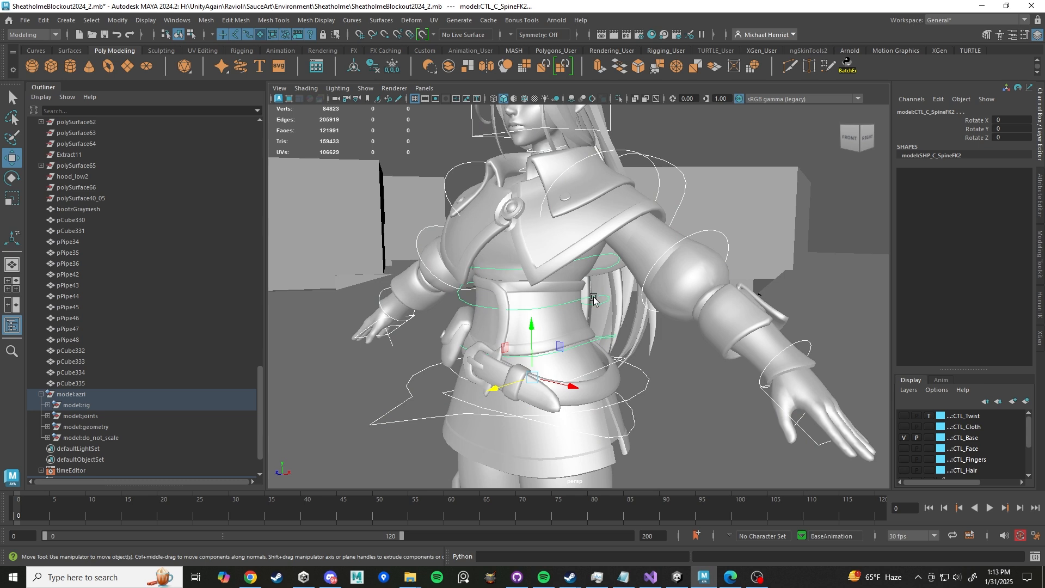
pyautogui.click(605, 256)
pyautogui.moveTo(495, 388); pyautogui.dragTo(599, 284)
pyautogui.hotkey('ctrl', 'z')
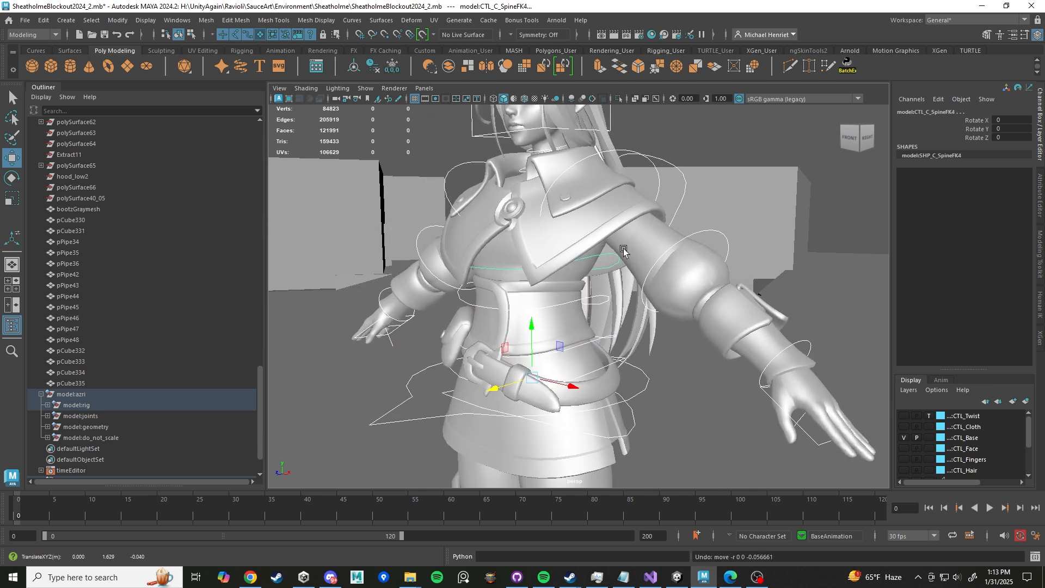
# - Select the various spine, root and hip controls in turn to inspect the torso rig
pyautogui.click(613, 256)
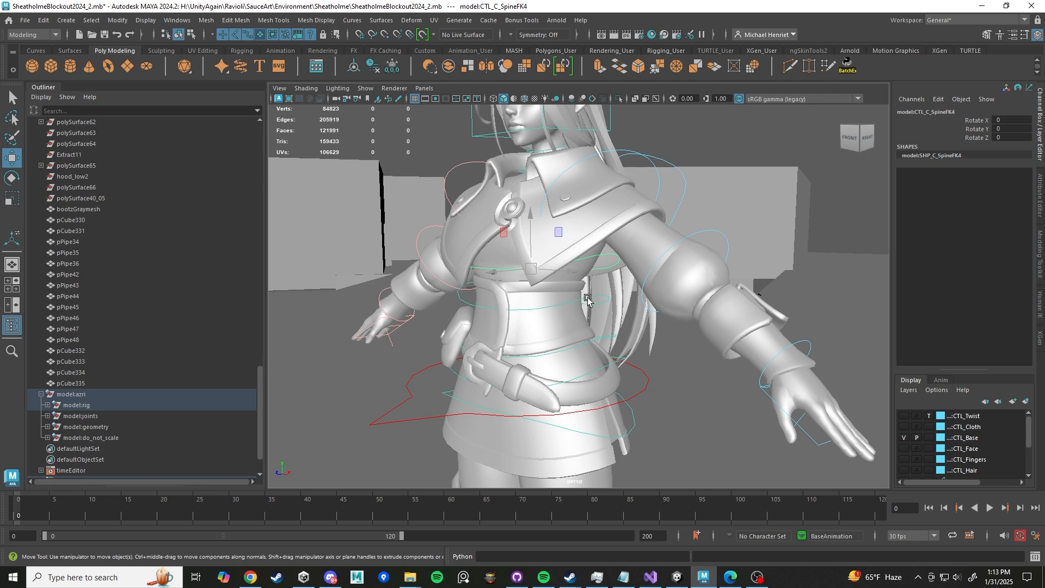
pyautogui.click(596, 345)
pyautogui.keyDown('shift'); pyautogui.click(601, 337); pyautogui.keyUp('shift')
pyautogui.keyDown('alt'); pyautogui.moveTo(604, 340); pyautogui.dragTo(762, 341); pyautogui.keyUp('alt')
pyautogui.keyDown('alt'); pyautogui.moveTo(836, 234); pyautogui.dragTo(683, 274); pyautogui.keyUp('alt')
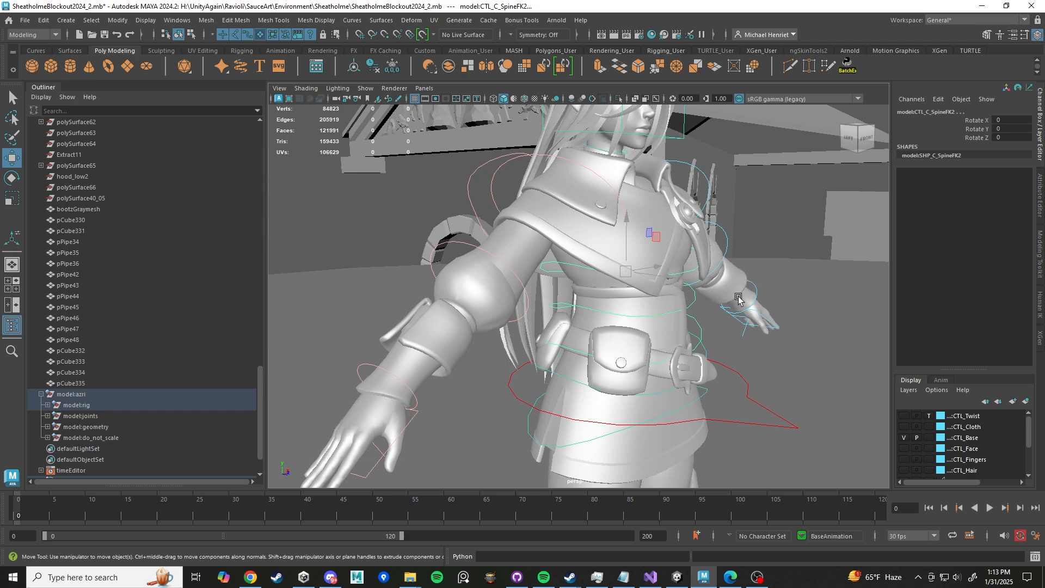
pyautogui.keyDown('alt'); pyautogui.moveTo(738, 299); pyautogui.dragTo(649, 325); pyautogui.keyUp('alt')
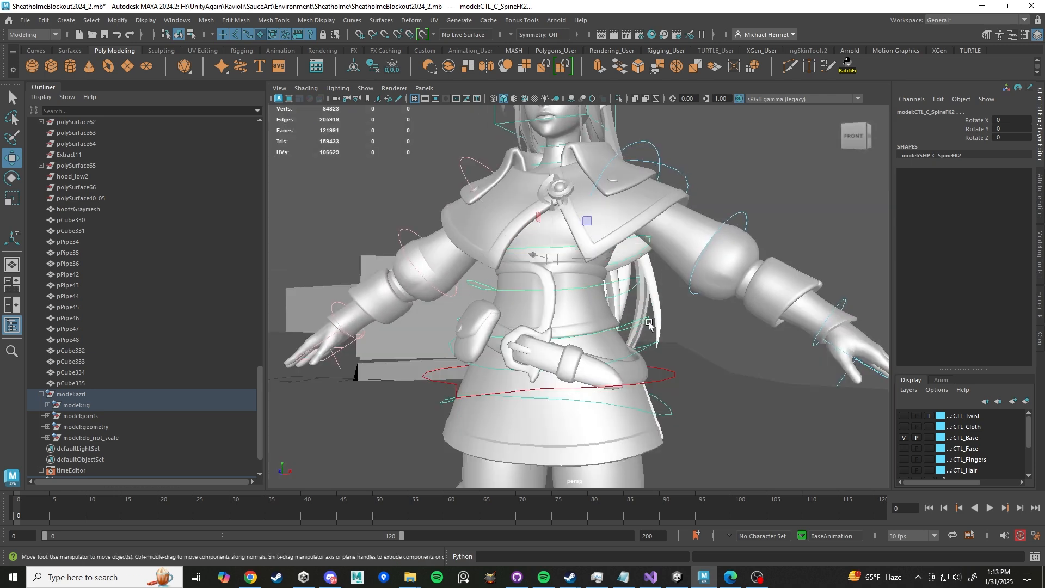
pyautogui.click(671, 373)
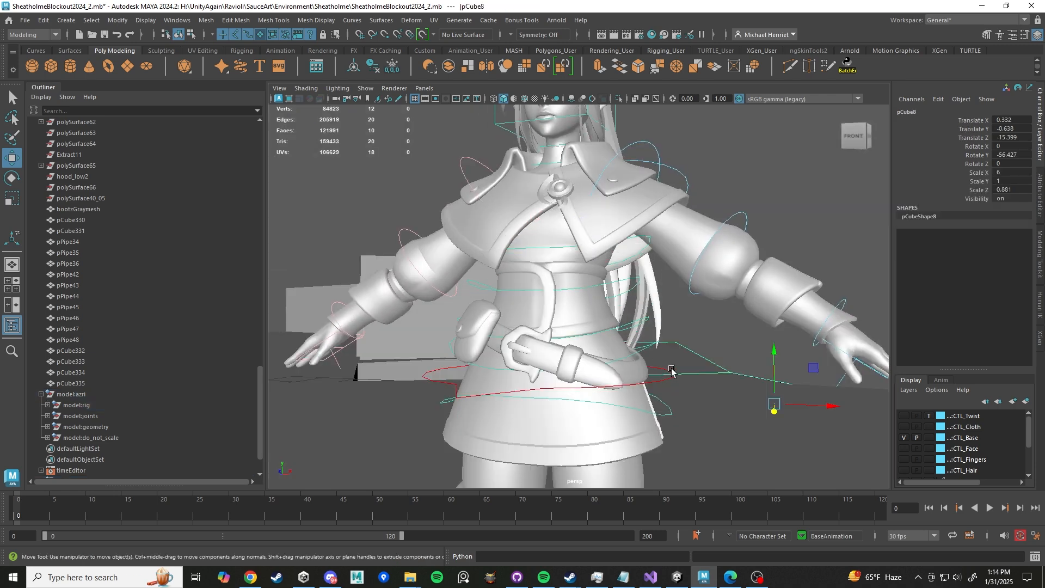
pyautogui.click(671, 372)
pyautogui.keyDown('alt'); pyautogui.moveTo(669, 371); pyautogui.dragTo(695, 217); pyautogui.keyUp('alt')
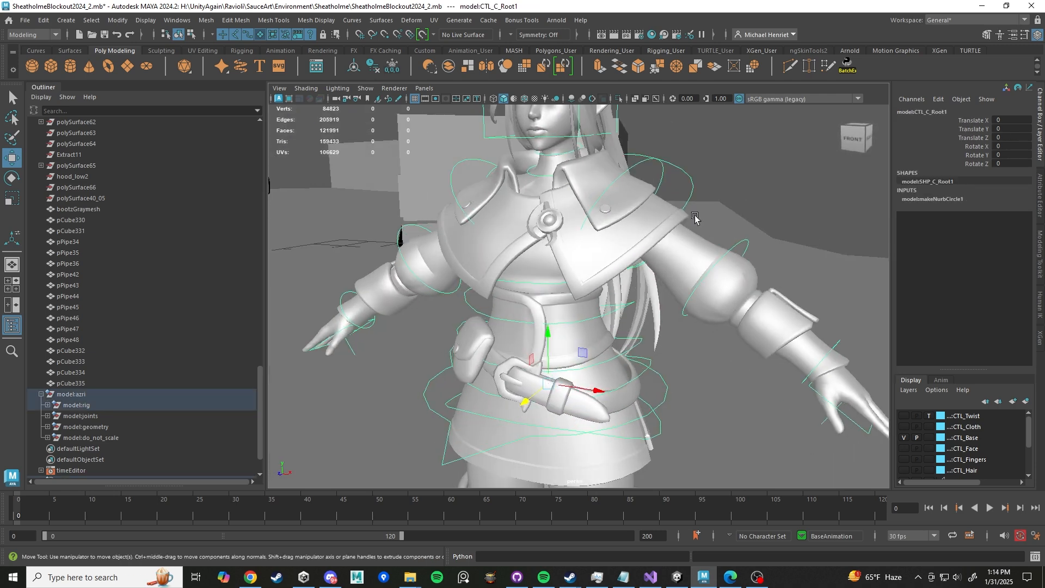
# - Select the left shoulder FK control and rotate it about 17° in Z with the Rotate tool
pyautogui.click(650, 160)
pyautogui.press('f')
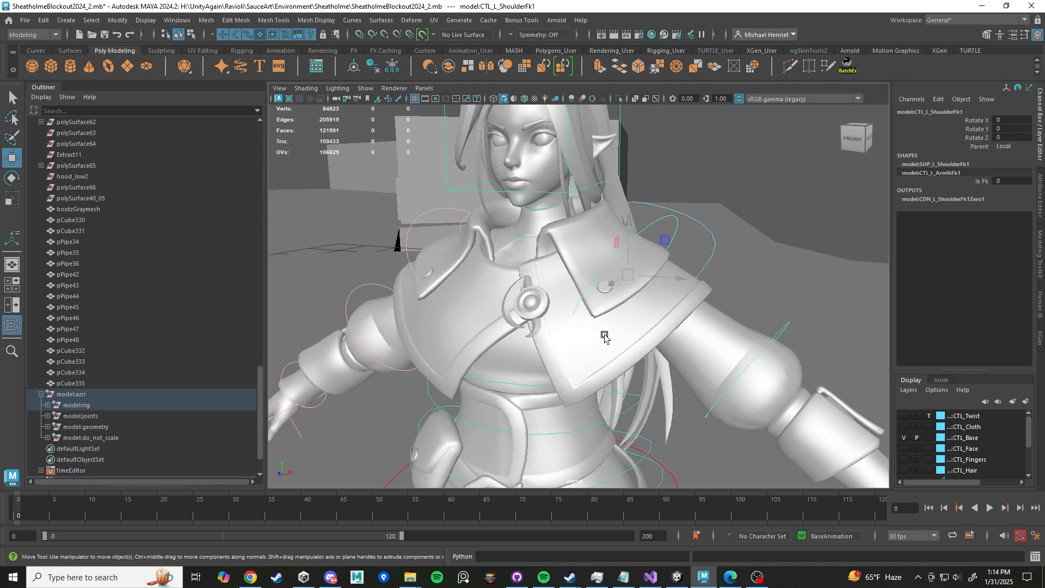
pyautogui.scroll(-5, 697, 235)
pyautogui.scroll(4, 672, 245)
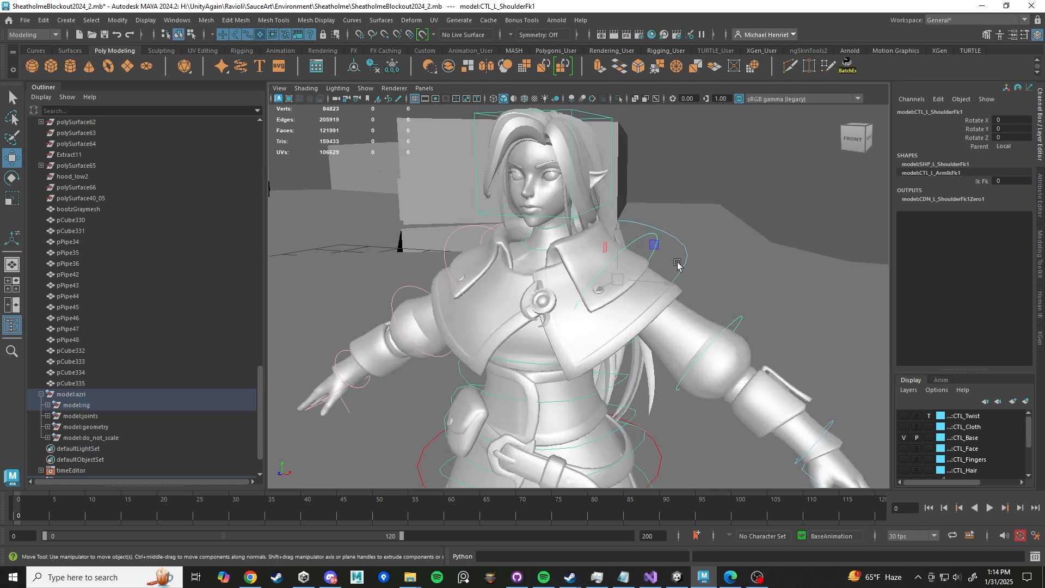
pyautogui.scroll(-4, 729, 251)
pyautogui.scroll(5, 722, 261)
pyautogui.press('e')
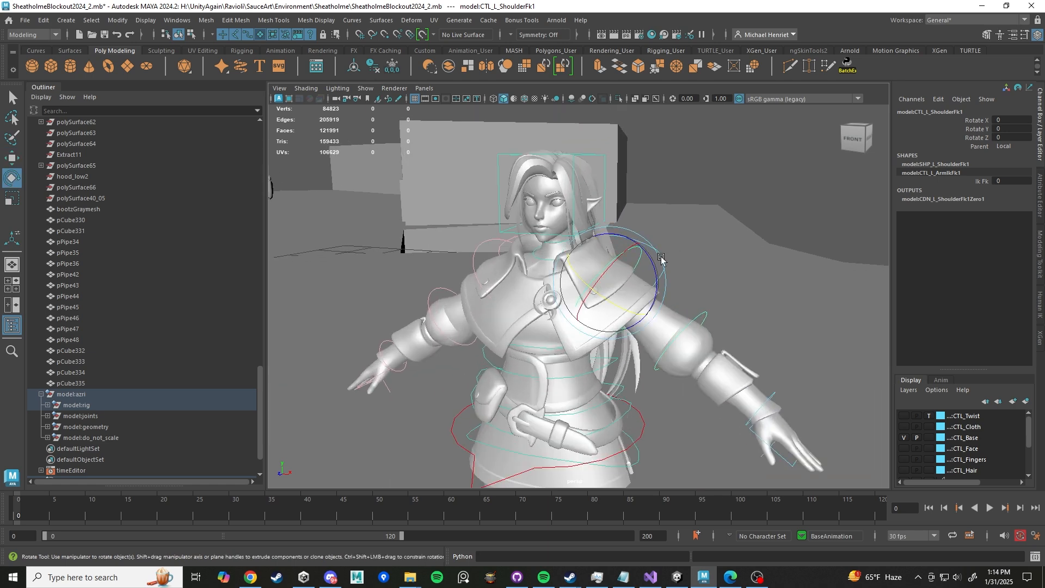
pyautogui.keyDown('alt'); pyautogui.moveTo(720, 258); pyautogui.dragTo(645, 207); pyautogui.keyUp('alt')
pyautogui.moveTo(612, 242); pyautogui.dragTo(689, 267)
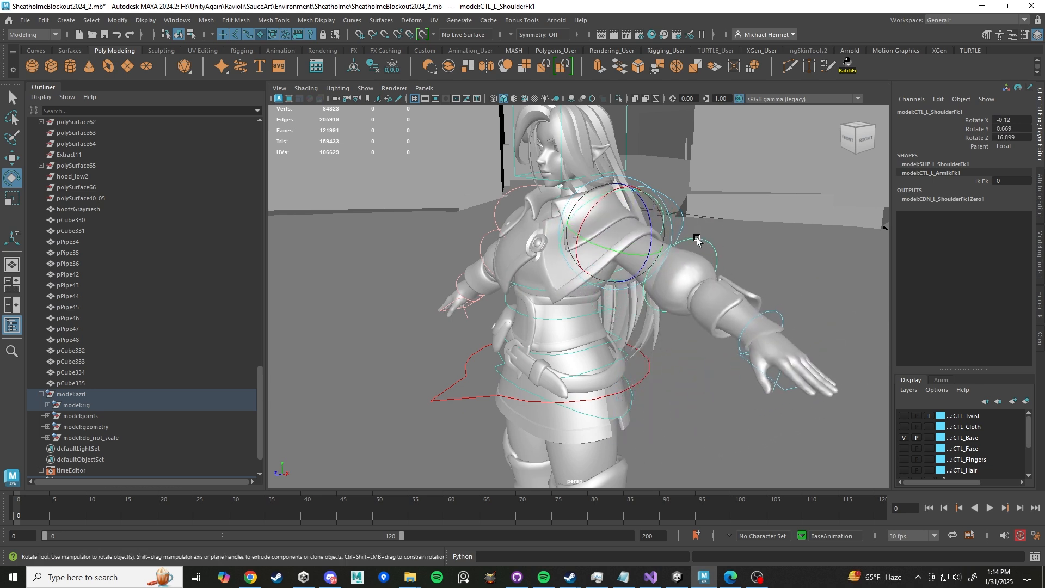
# - Bend the left elbow FK control several ways, undoing back to about -42° in Y
pyautogui.click(694, 283)
pyautogui.moveTo(690, 304)
pyautogui.mouseDown()
pyautogui.moveTo(675, 310)
pyautogui.moveTo(700, 310)
pyautogui.moveTo(670, 307)
pyautogui.moveTo(689, 304)
pyautogui.moveTo(681, 298)
pyautogui.mouseUp()
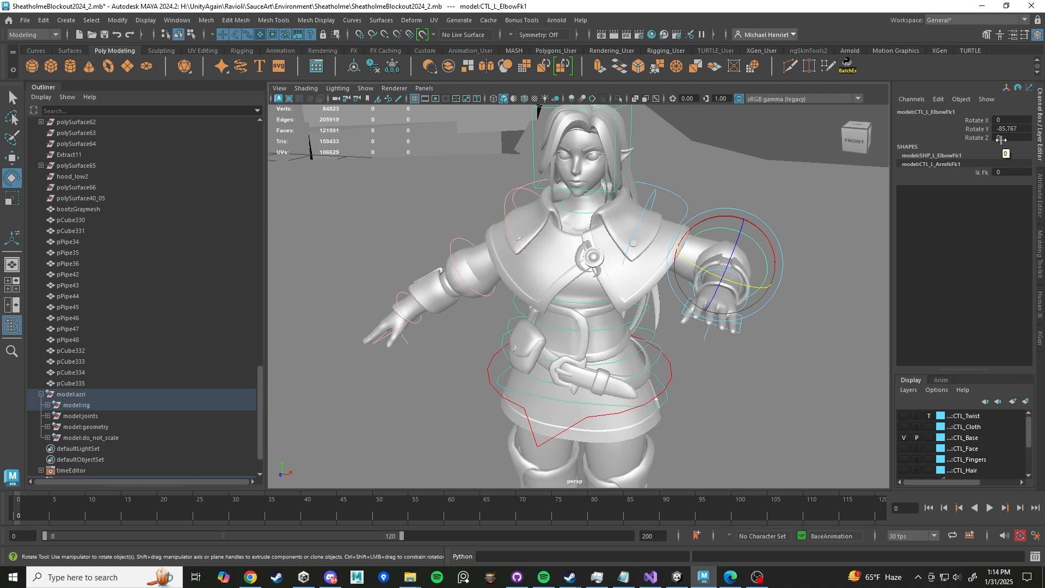
pyautogui.keyDown('alt'); pyautogui.moveTo(778, 207); pyautogui.dragTo(700, 223); pyautogui.keyUp('alt')
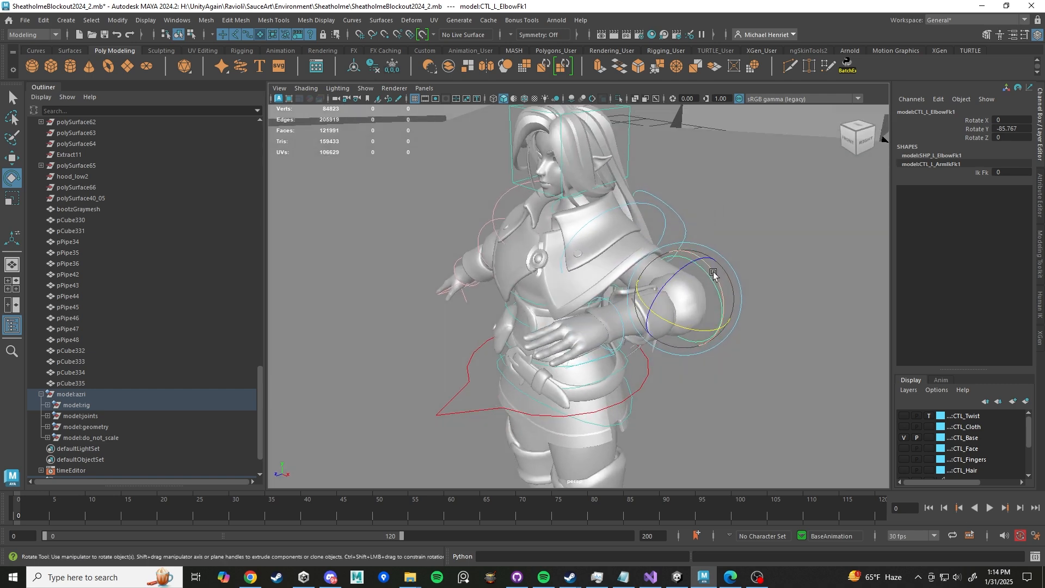
pyautogui.moveTo(715, 283); pyautogui.dragTo(470, 326)
pyautogui.hotkey('ctrl', 'z')
pyautogui.hotkey('ctrl', 'z')
pyautogui.hotkey('ctrl', 'z')
pyautogui.hotkey('ctrl', 'z')
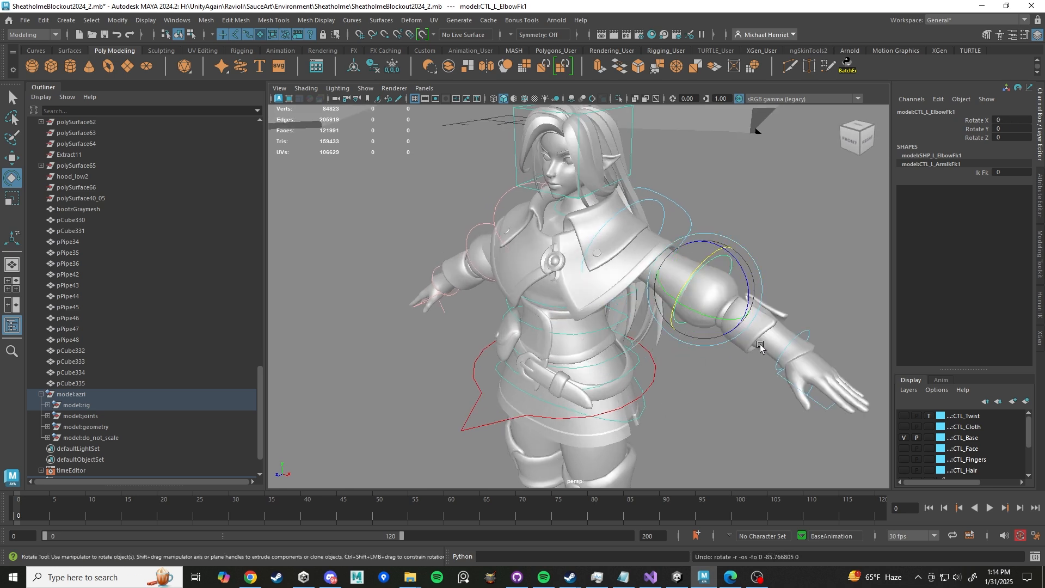
pyautogui.moveTo(703, 312); pyautogui.dragTo(673, 402)
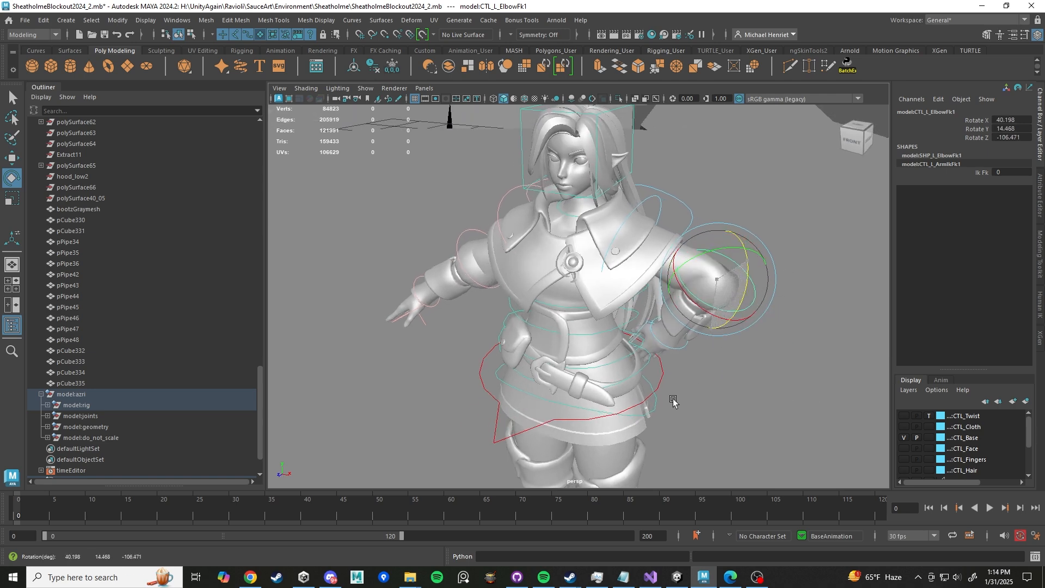
pyautogui.hotkey('ctrl', 'z')
pyautogui.hotkey('ctrl', 'z')
pyautogui.hotkey('ctrl', 'z')
pyautogui.hotkey('ctrl', 'z')
pyautogui.hotkey('ctrl', 'z')
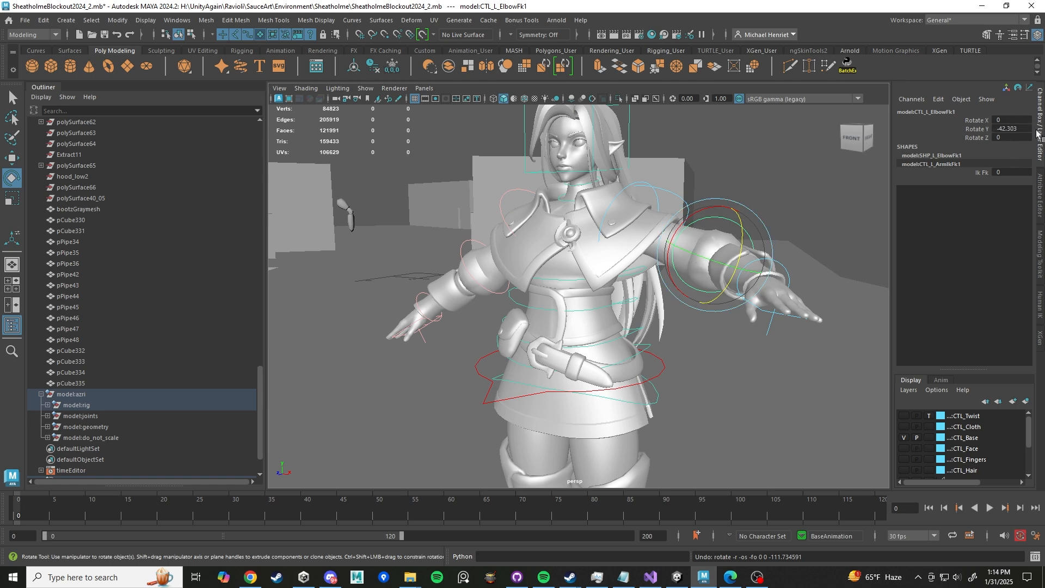
# - Select the left hand control and tilt it about 25° in Y and -15° in Z
pyautogui.keyDown('alt'); pyautogui.moveTo(765, 224); pyautogui.dragTo(708, 248); pyautogui.keyUp('alt')
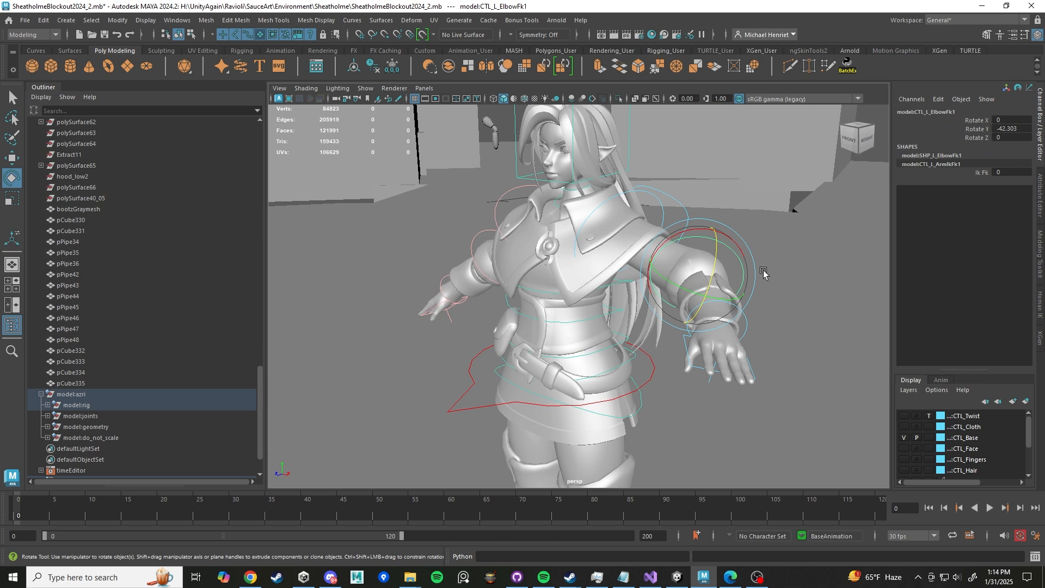
pyautogui.keyDown('alt'); pyautogui.moveTo(770, 297); pyautogui.dragTo(770, 327); pyautogui.keyUp('alt')
pyautogui.click(754, 360)
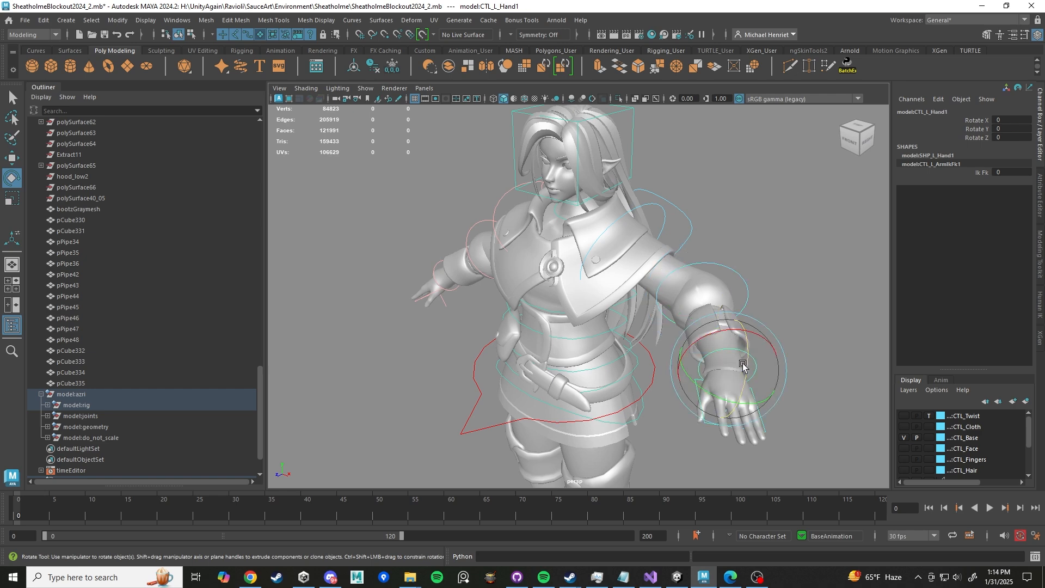
pyautogui.moveTo(746, 364); pyautogui.dragTo(737, 361)
# - Lower the left arm with the shoulder FK control to about -26° in Z and re-tilt the hand to about 11° in Y
pyautogui.click(655, 207)
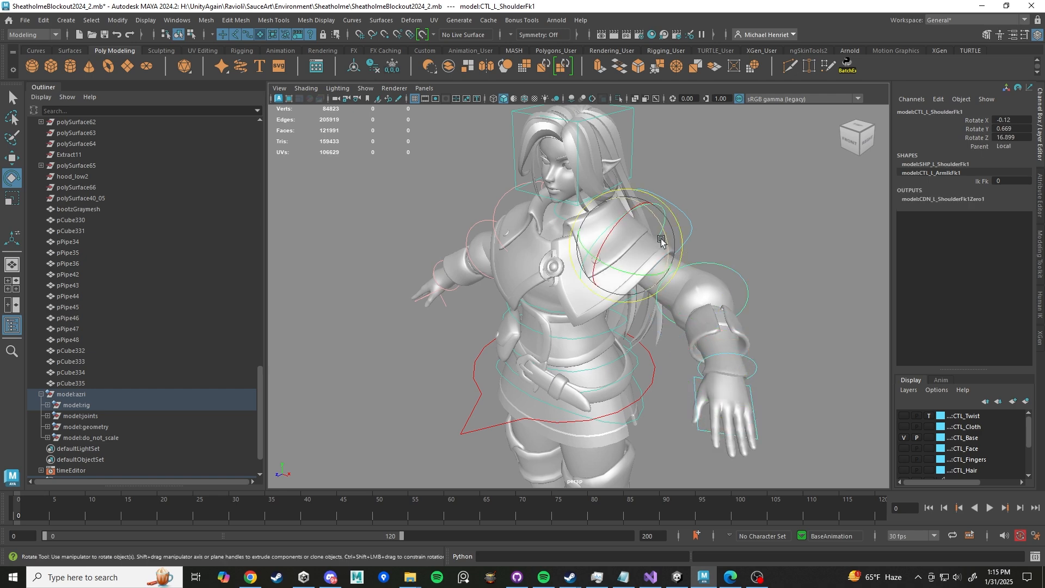
pyautogui.moveTo(675, 234); pyautogui.dragTo(672, 287)
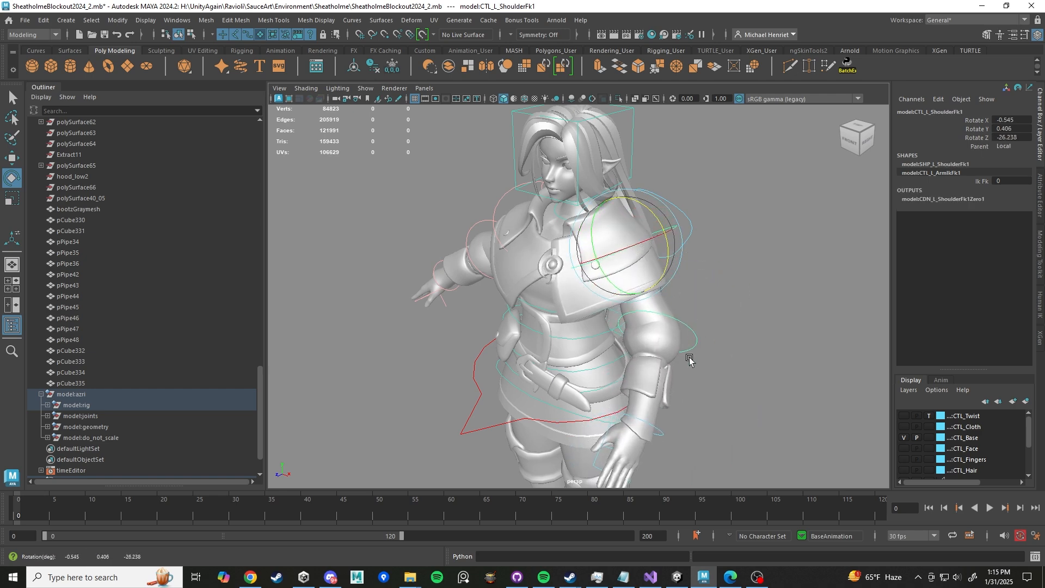
pyautogui.keyDown('alt'); pyautogui.moveTo(690, 358); pyautogui.dragTo(686, 324); pyautogui.keyUp('alt')
pyautogui.keyDown('alt'); pyautogui.moveTo(686, 324); pyautogui.dragTo(627, 194, button='middle'); pyautogui.keyUp('alt')
pyautogui.keyDown('alt'); pyautogui.moveTo(666, 296); pyautogui.dragTo(619, 298); pyautogui.keyUp('alt')
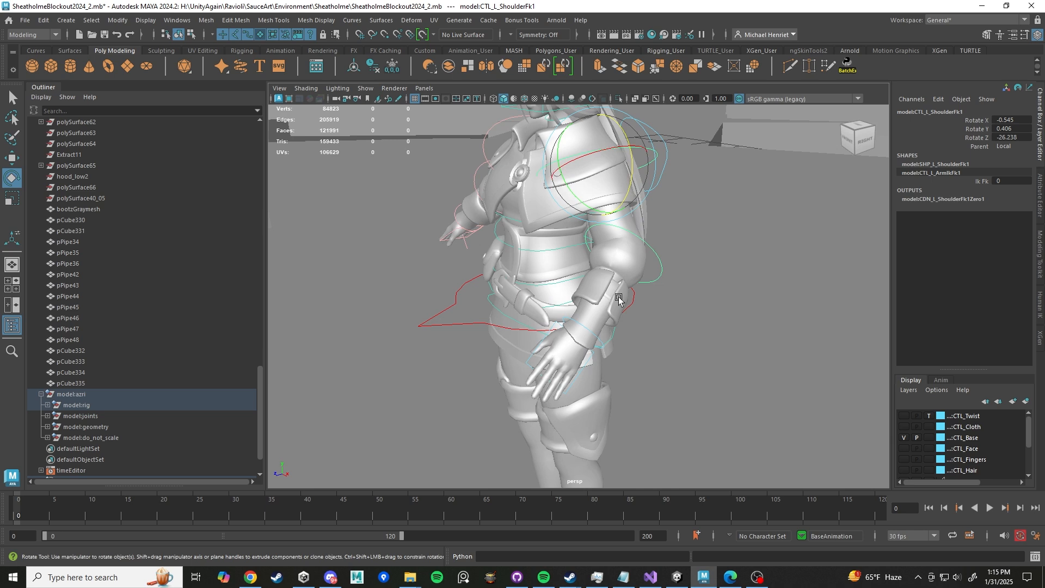
pyautogui.click(602, 346)
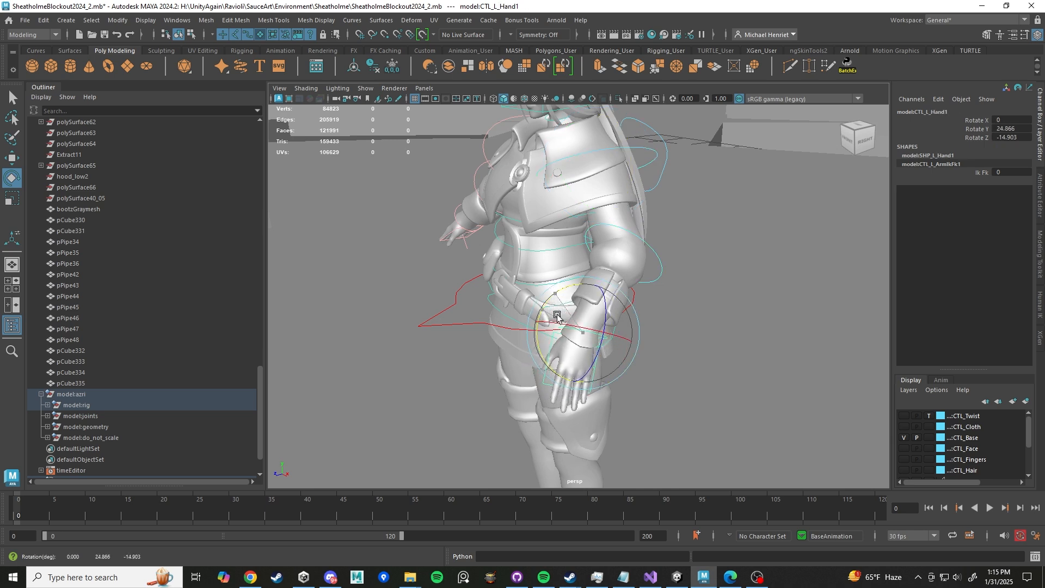
pyautogui.moveTo(557, 315); pyautogui.dragTo(579, 326)
# - Raise the left arm overhead by rotating the shoulder FK control to about -55° X and 95° Z
pyautogui.click(641, 153)
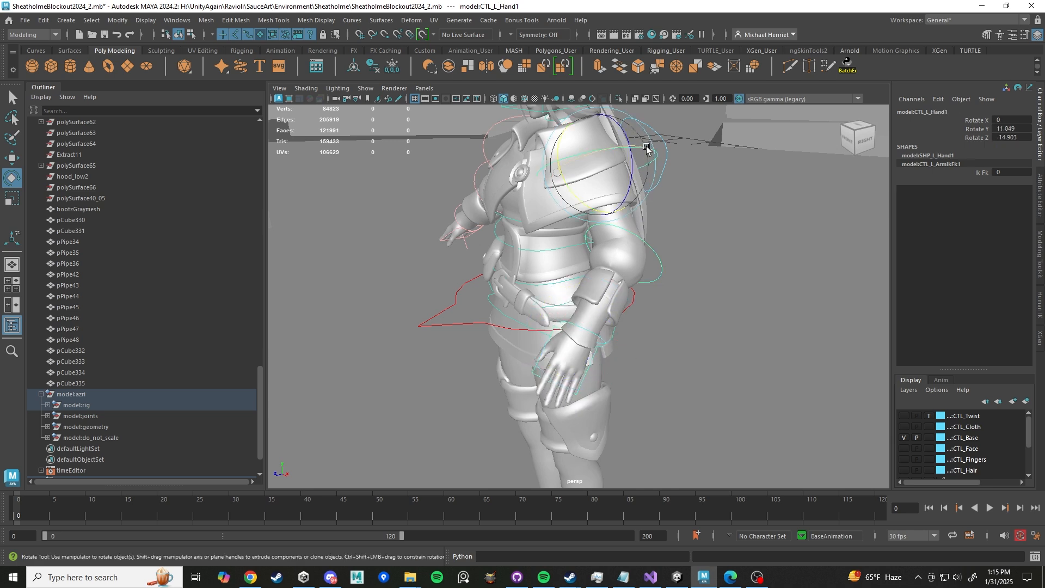
pyautogui.moveTo(626, 166); pyautogui.dragTo(679, 191)
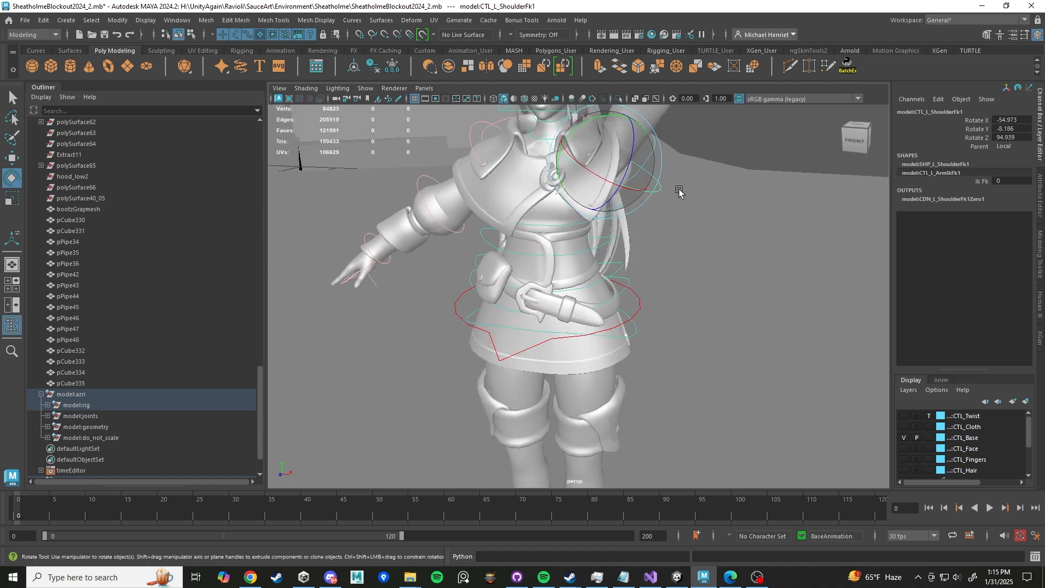
pyautogui.keyDown('alt'); pyautogui.moveTo(679, 191); pyautogui.dragTo(668, 354, button='middle'); pyautogui.keyUp('alt')
pyautogui.keyDown('alt'); pyautogui.moveTo(668, 354); pyautogui.dragTo(678, 322); pyautogui.keyUp('alt')
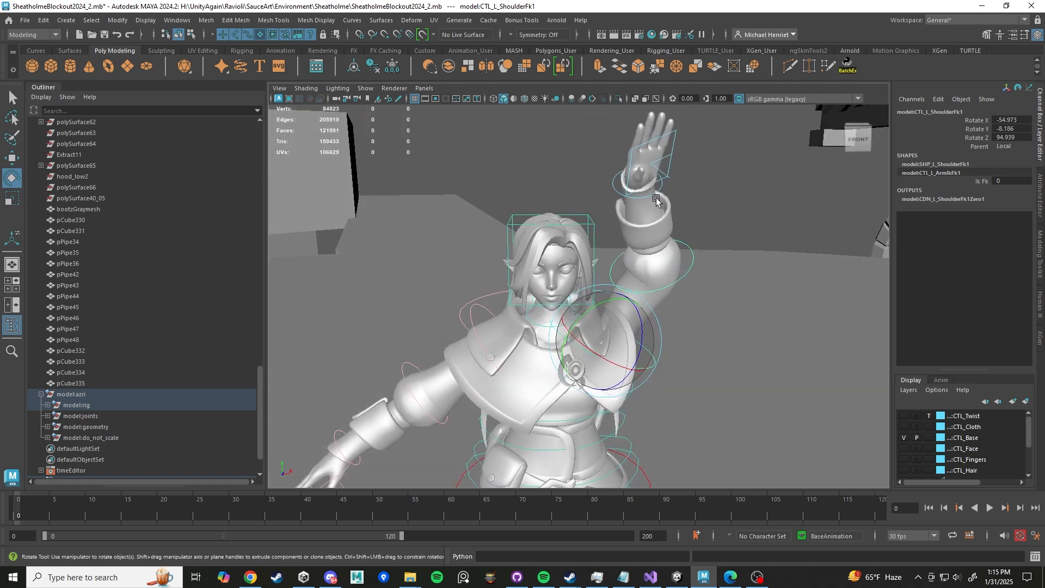
# - Straighten the raised left hand and adjust the shoulder FK control to about -66° X and 92° Z
pyautogui.click(611, 188)
pyautogui.moveTo(651, 197); pyautogui.dragTo(615, 327)
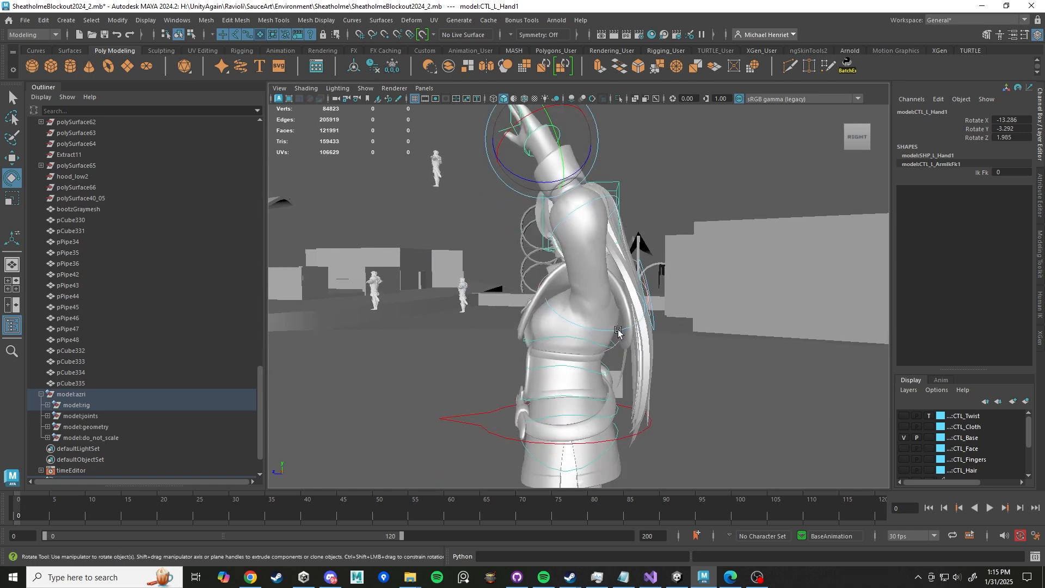
pyautogui.click(616, 332)
pyautogui.keyDown('alt'); pyautogui.moveTo(617, 333); pyautogui.dragTo(659, 344); pyautogui.keyUp('alt')
pyautogui.moveTo(569, 302); pyautogui.dragTo(564, 291)
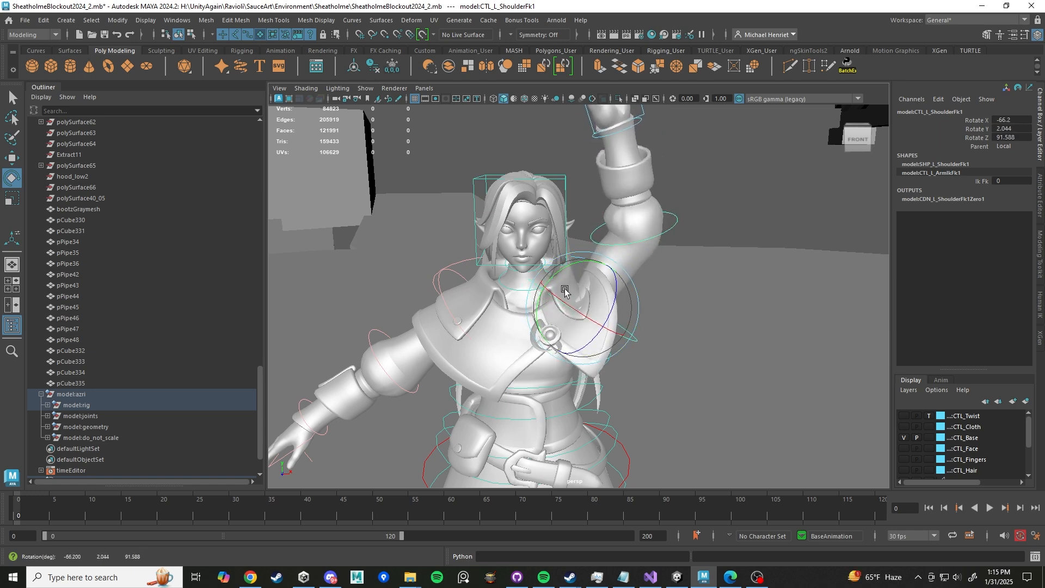
# - Try rotating the left clavicle control about 17° in Z, then undo it
pyautogui.click(699, 220)
pyautogui.scroll(5, 658, 294)
pyautogui.scroll(-6, 648, 321)
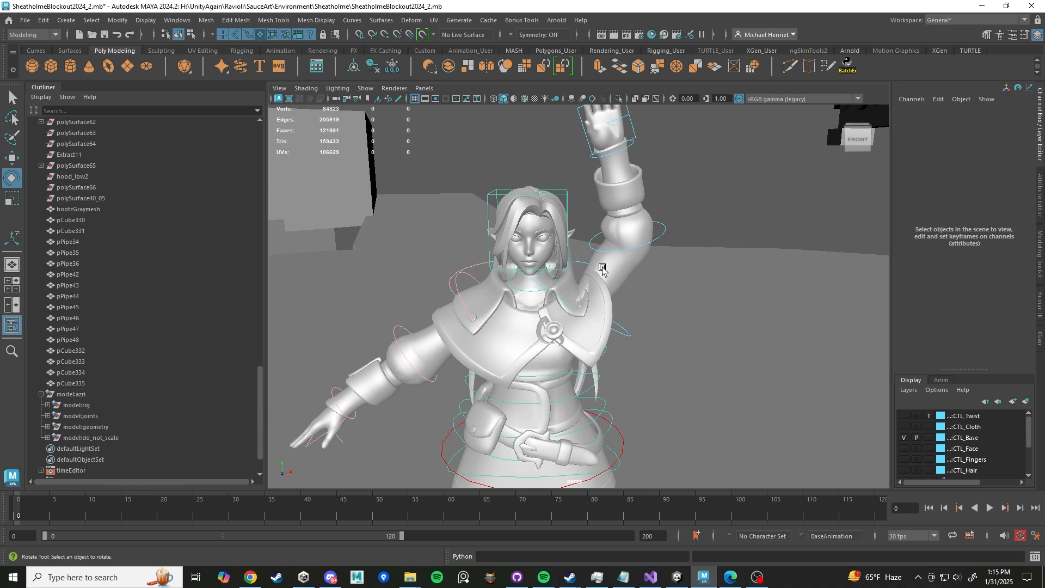
pyautogui.keyDown('alt'); pyautogui.moveTo(611, 279); pyautogui.dragTo(730, 296); pyautogui.keyUp('alt')
pyautogui.click(671, 280)
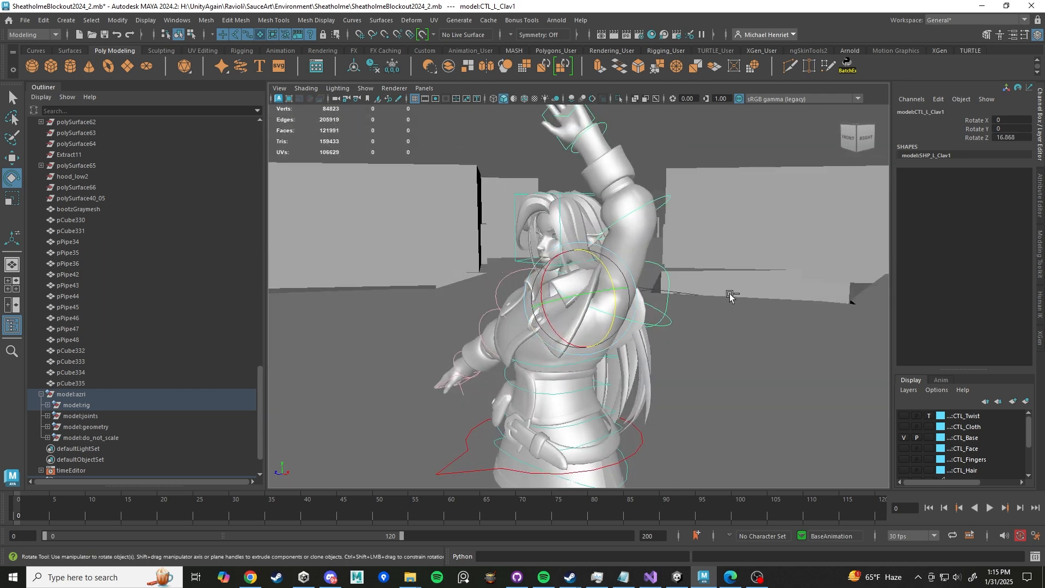
pyautogui.hotkey('ctrl', 'z')
pyautogui.scroll(3, 727, 289)
pyautogui.keyDown('alt'); pyautogui.moveTo(546, 292); pyautogui.dragTo(554, 345); pyautogui.keyUp('alt')
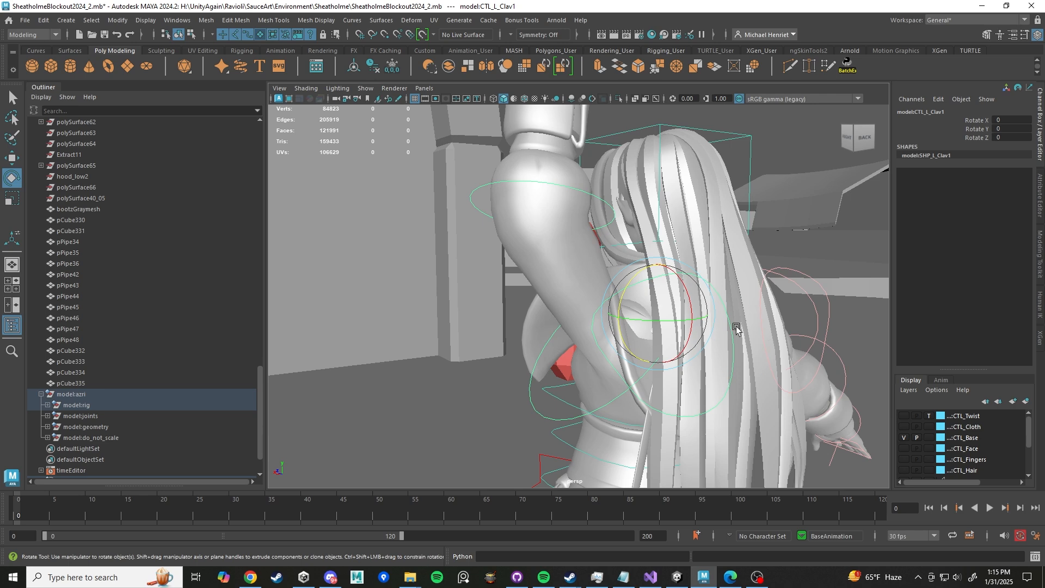
pyautogui.moveTo(635, 278); pyautogui.dragTo(740, 236)
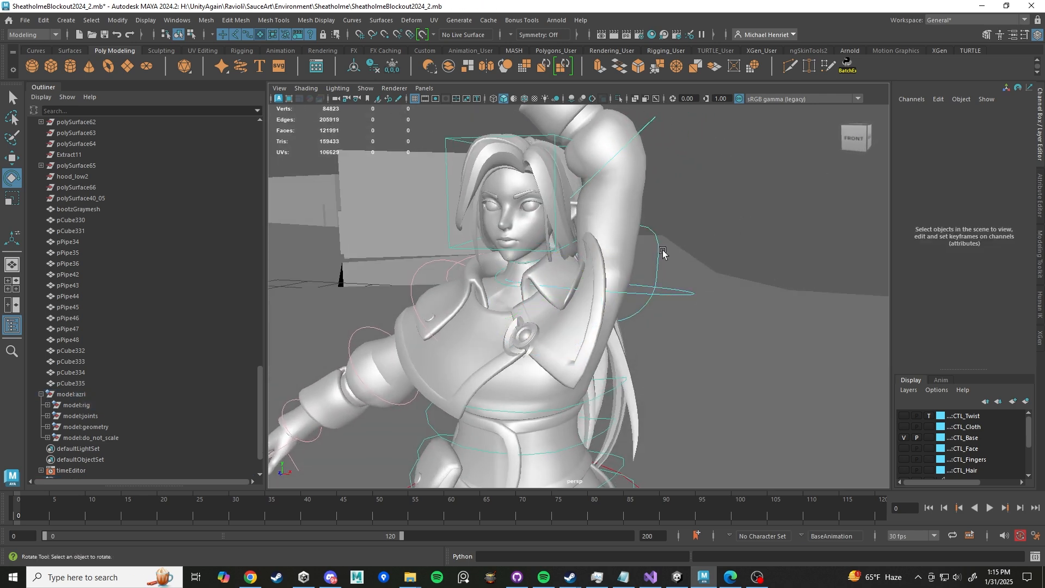
# - Rotate the left clavicle control to about 1° X, -4° Y and 52° Z to lift the raised arm
pyautogui.click(686, 296)
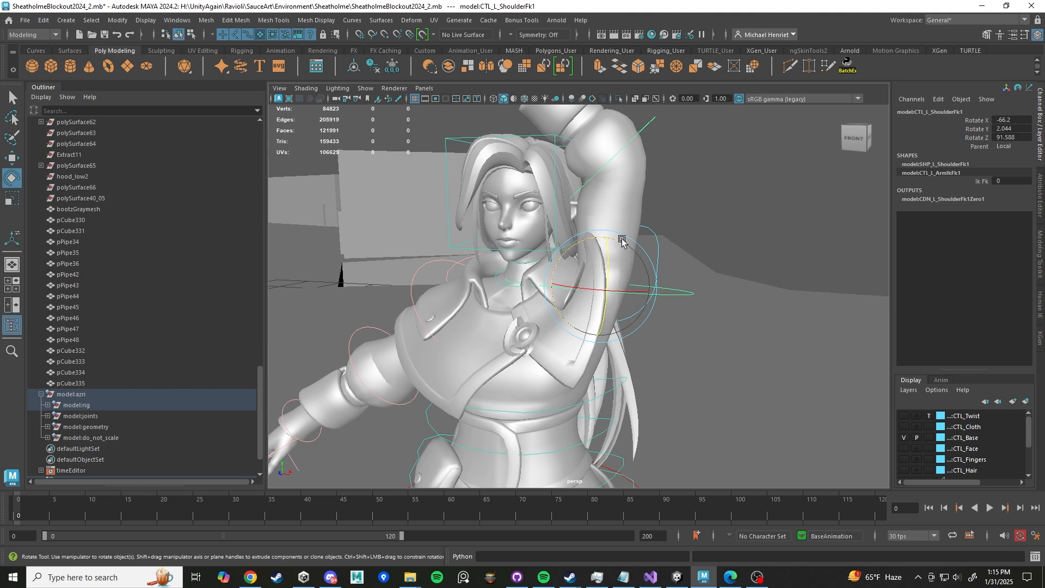
pyautogui.moveTo(623, 241); pyautogui.dragTo(629, 248)
pyautogui.keyDown('alt'); pyautogui.moveTo(519, 246); pyautogui.dragTo(819, 290); pyautogui.keyUp('alt')
pyautogui.click(685, 233)
pyautogui.keyDown('alt'); pyautogui.moveTo(819, 290); pyautogui.dragTo(655, 297, button='right'); pyautogui.keyUp('alt')
pyautogui.keyDown('alt'); pyautogui.moveTo(654, 297); pyautogui.dragTo(601, 299); pyautogui.keyUp('alt')
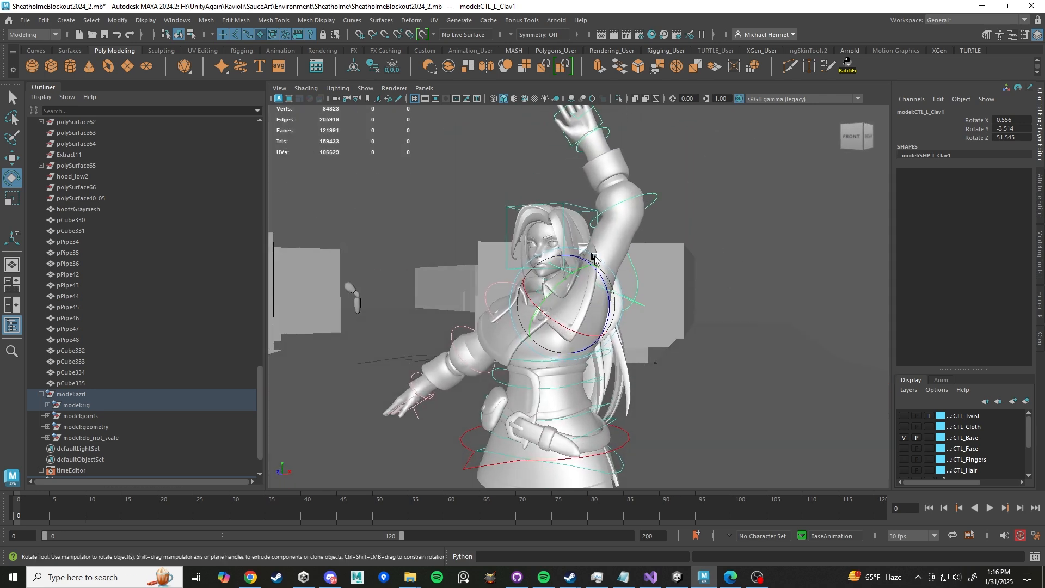
pyautogui.keyDown('alt'); pyautogui.moveTo(703, 284); pyautogui.dragTo(640, 289); pyautogui.keyUp('alt')
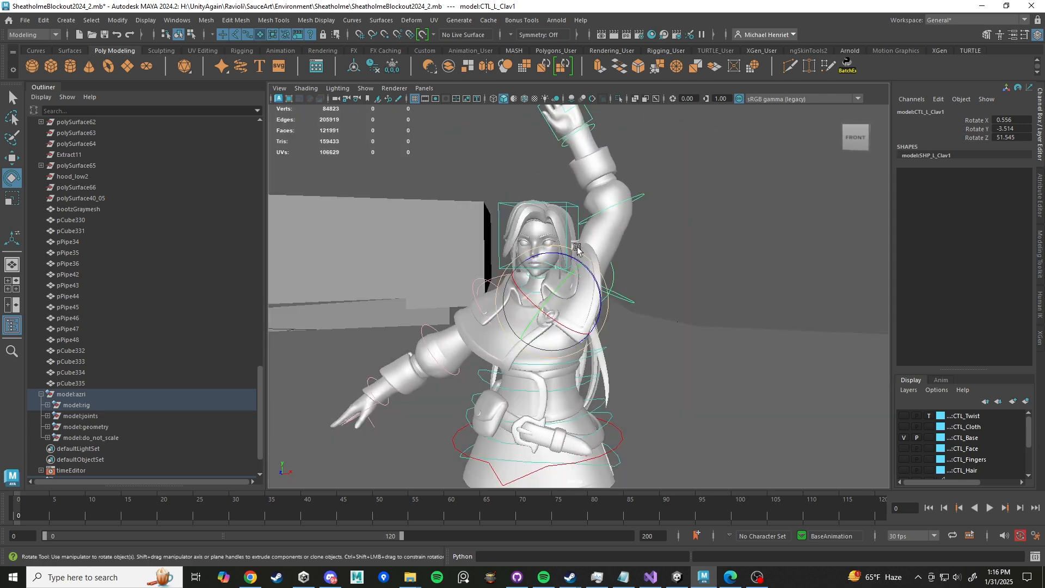
pyautogui.moveTo(576, 251); pyautogui.dragTo(614, 275)
pyautogui.click(617, 274)
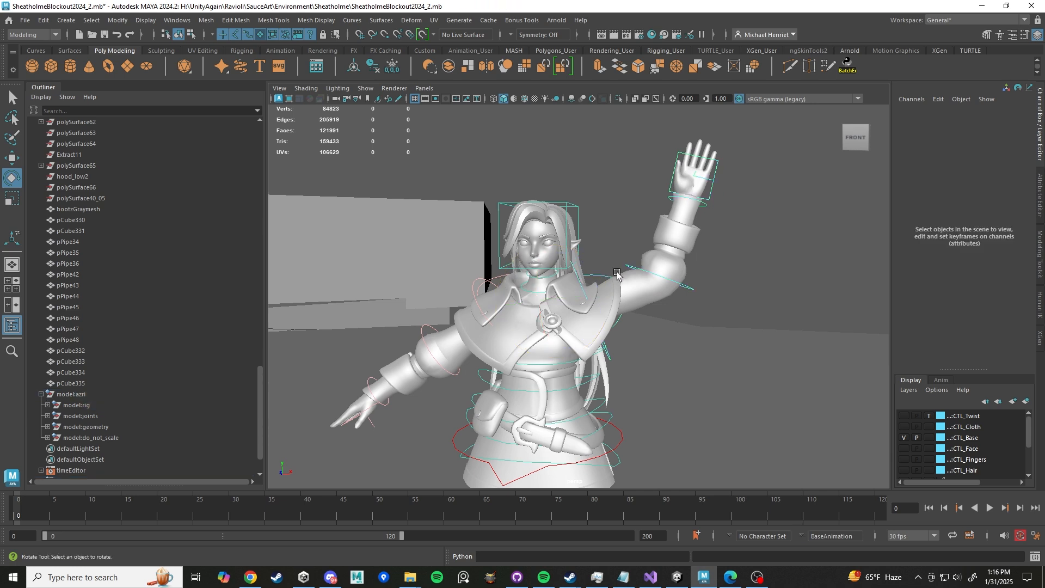
# - Adjust the left shoulder FK control to about -71° X, 1° Y and 99° Z
pyautogui.click(608, 354)
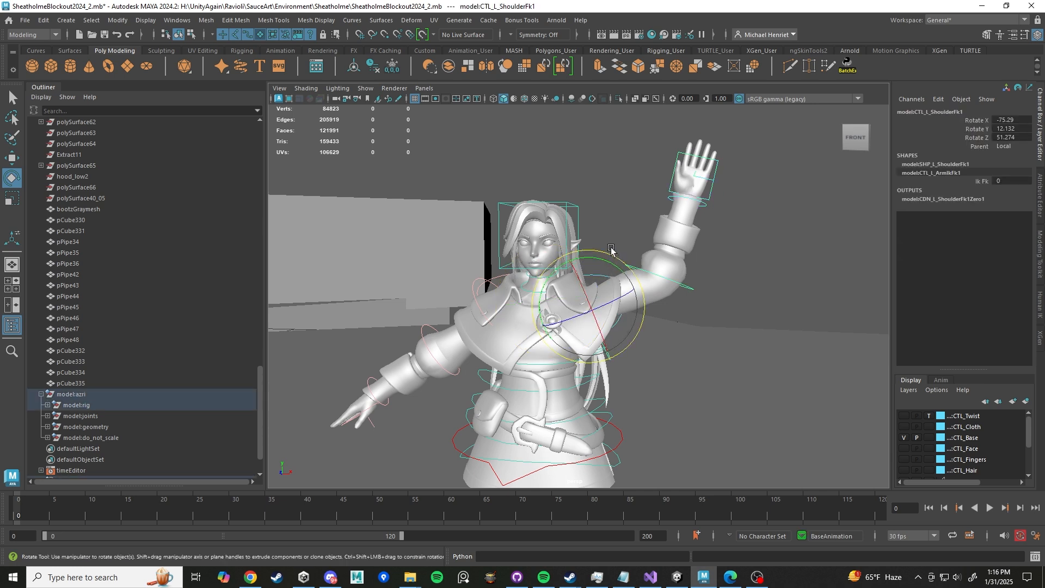
pyautogui.moveTo(611, 249); pyautogui.dragTo(558, 283)
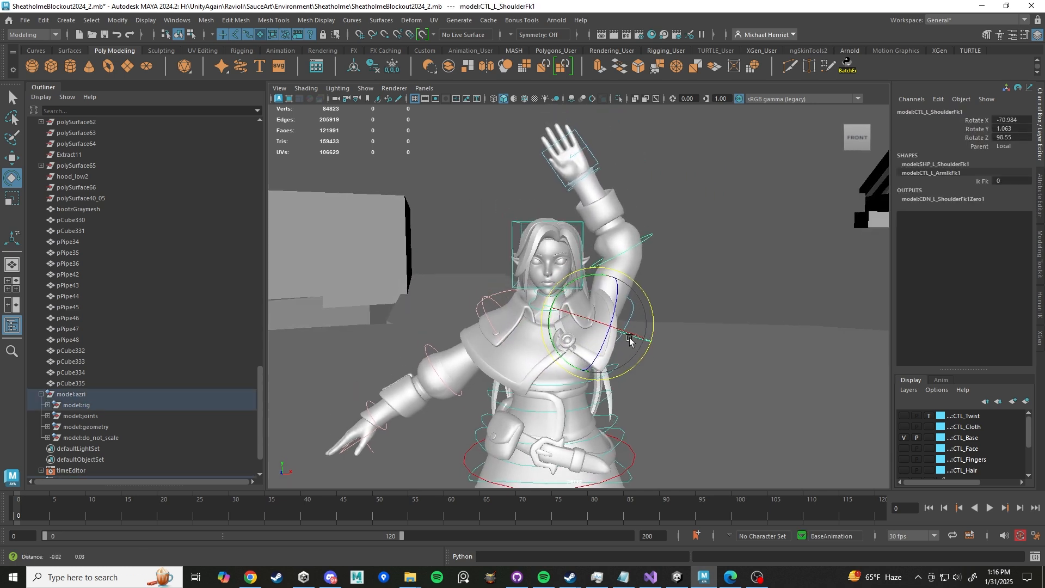
pyautogui.scroll(2, 549, 308)
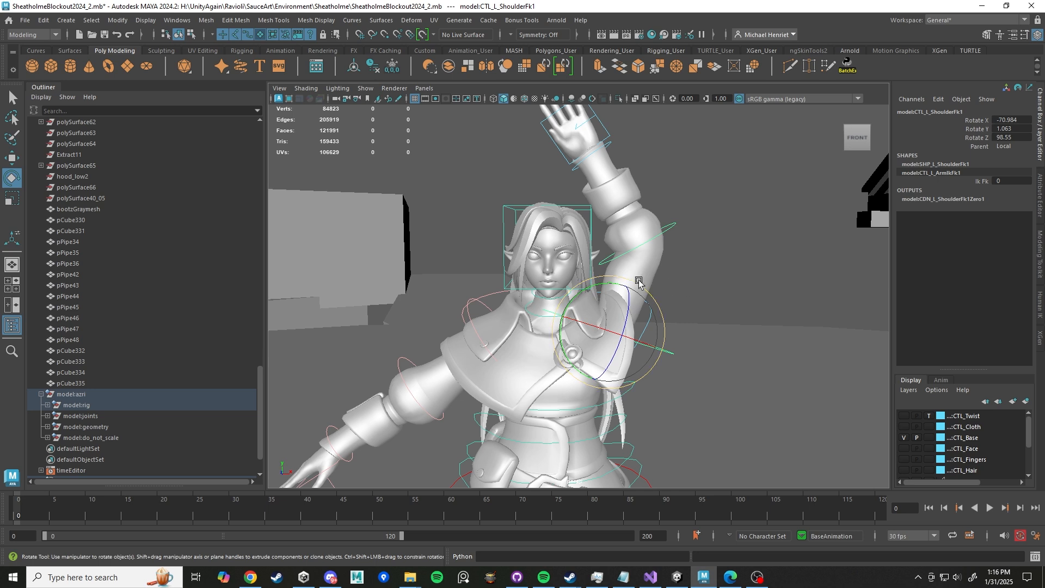
# - Bring the left clavicle control back down to about -7° X, -4° Y and 0° Z
pyautogui.moveTo(639, 282); pyautogui.dragTo(689, 295)
pyautogui.click(689, 295)
pyautogui.click(587, 284)
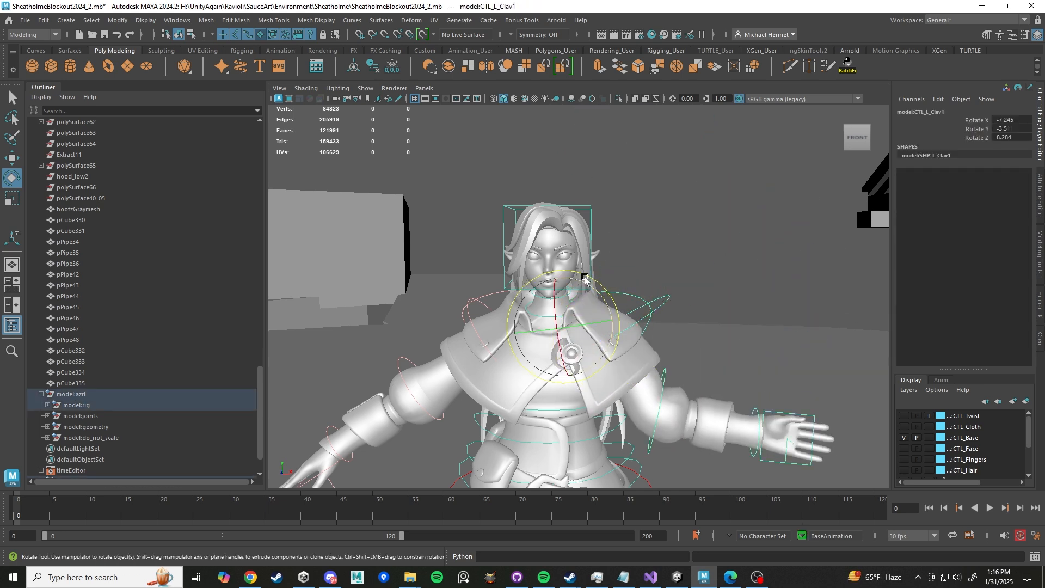
pyautogui.moveTo(587, 284); pyautogui.dragTo(593, 292)
# - Lower the left arm to the side with the shoulder FK control at about 8° X, 17° Y and -28° Z
pyautogui.keyDown('alt'); pyautogui.moveTo(687, 339); pyautogui.dragTo(648, 348); pyautogui.keyUp('alt')
pyautogui.keyDown('alt'); pyautogui.moveTo(653, 346); pyautogui.dragTo(670, 281, button='middle'); pyautogui.keyUp('alt')
pyautogui.click(664, 260)
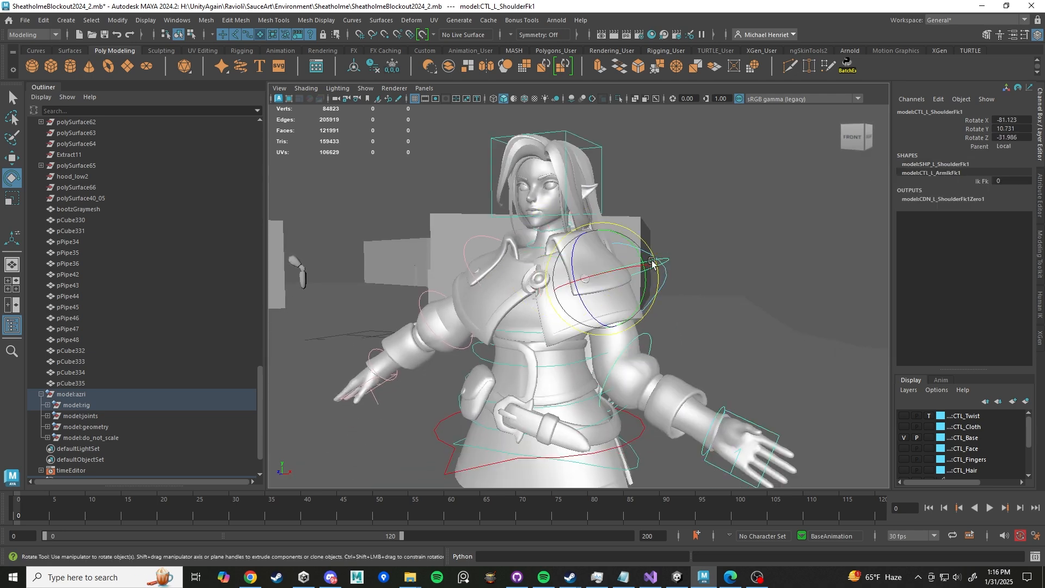
pyautogui.moveTo(585, 256); pyautogui.dragTo(573, 279)
pyautogui.keyDown('alt'); pyautogui.moveTo(643, 309); pyautogui.dragTo(567, 327); pyautogui.keyUp('alt')
pyautogui.click(609, 386)
pyautogui.moveTo(608, 385); pyautogui.dragTo(690, 271)
pyautogui.click(660, 259)
pyautogui.moveTo(623, 298)
pyautogui.mouseDown()
pyautogui.moveTo(609, 299)
pyautogui.moveTo(645, 301)
pyautogui.moveTo(612, 310)
pyautogui.mouseUp()
pyautogui.scroll(-5, 655, 352)
pyautogui.keyDown('alt'); pyautogui.moveTo(656, 352); pyautogui.dragTo(684, 348); pyautogui.keyUp('alt')
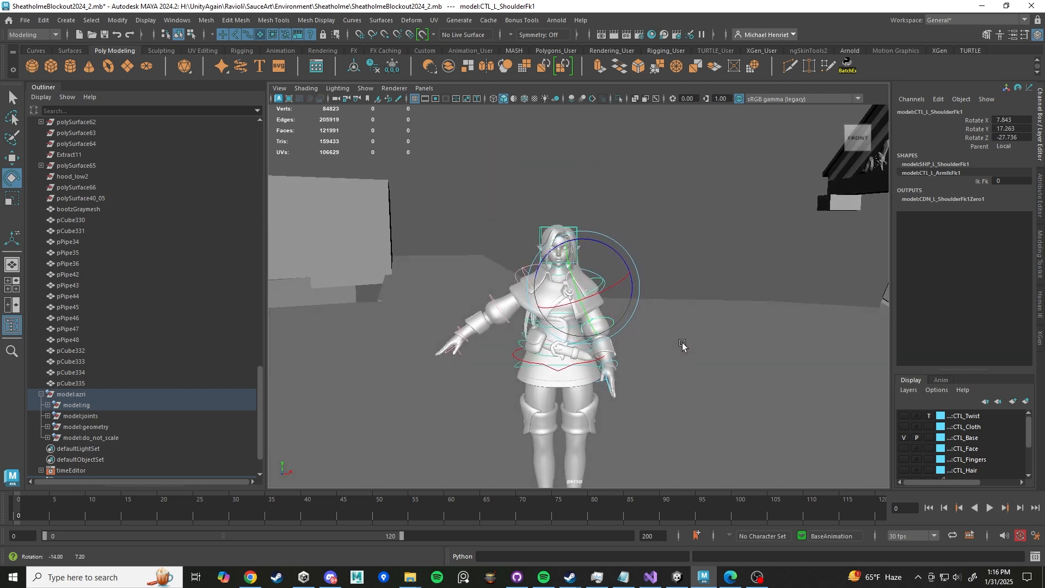
# - Select the right shoulder FK control and rotate it down about -33° in Z
pyautogui.scroll(5, 669, 337)
pyautogui.scroll(2, 669, 338)
pyautogui.click(424, 246)
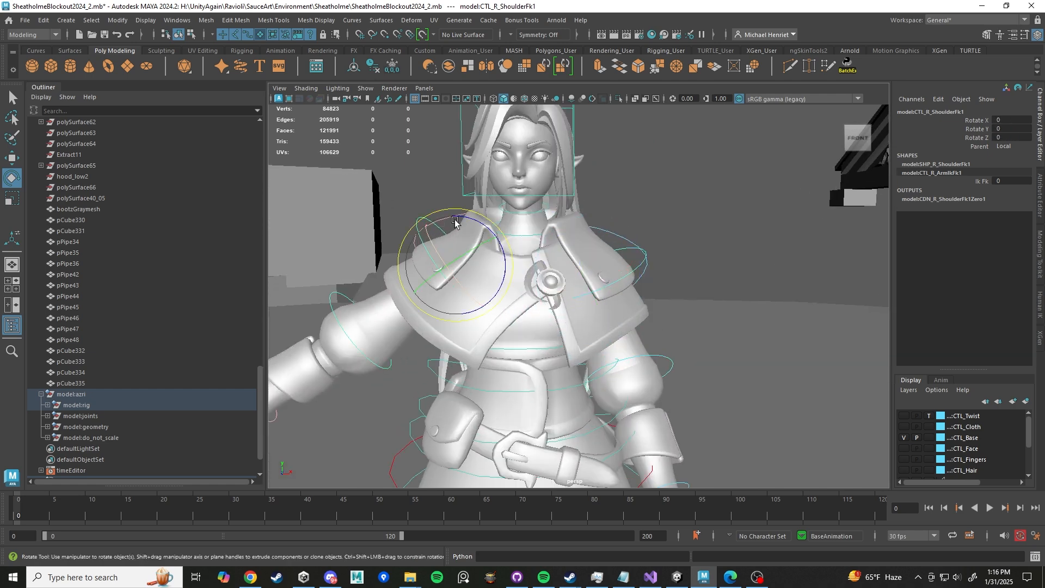
pyautogui.moveTo(466, 211); pyautogui.dragTo(446, 230)
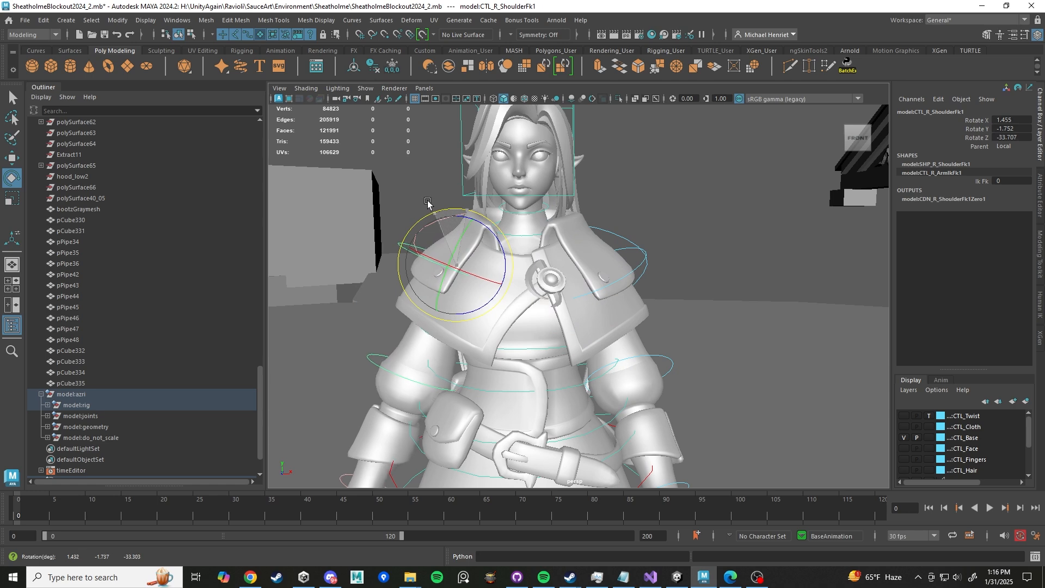
pyautogui.scroll(-3, 588, 303)
pyautogui.scroll(3, 589, 303)
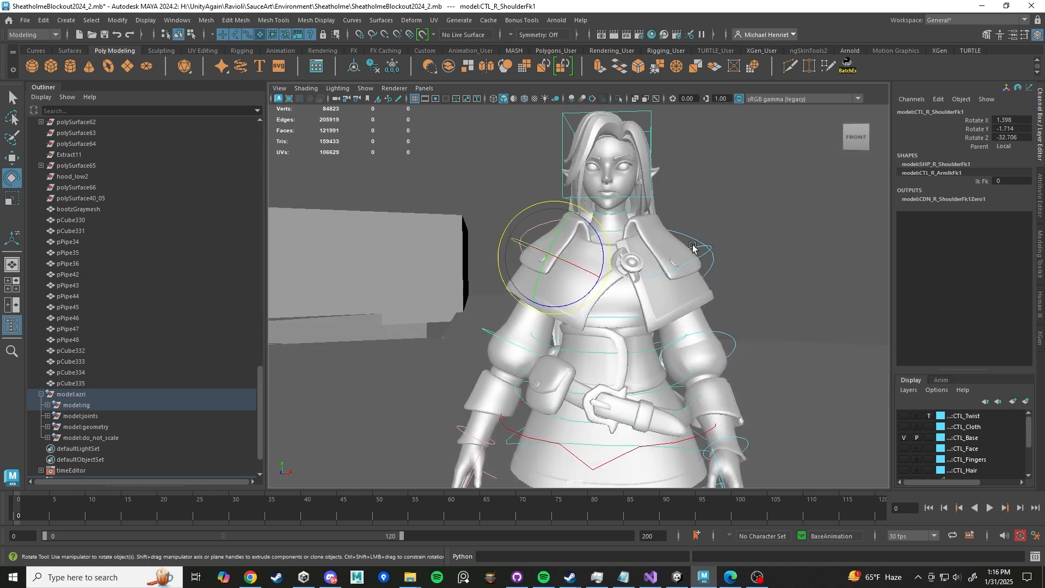
# - Rotate the left clavicle control to about -8° X, -5° Y and -7° Z
pyautogui.click(686, 233)
pyautogui.keyDown('alt'); pyautogui.moveTo(711, 240); pyautogui.dragTo(733, 253); pyautogui.keyUp('alt')
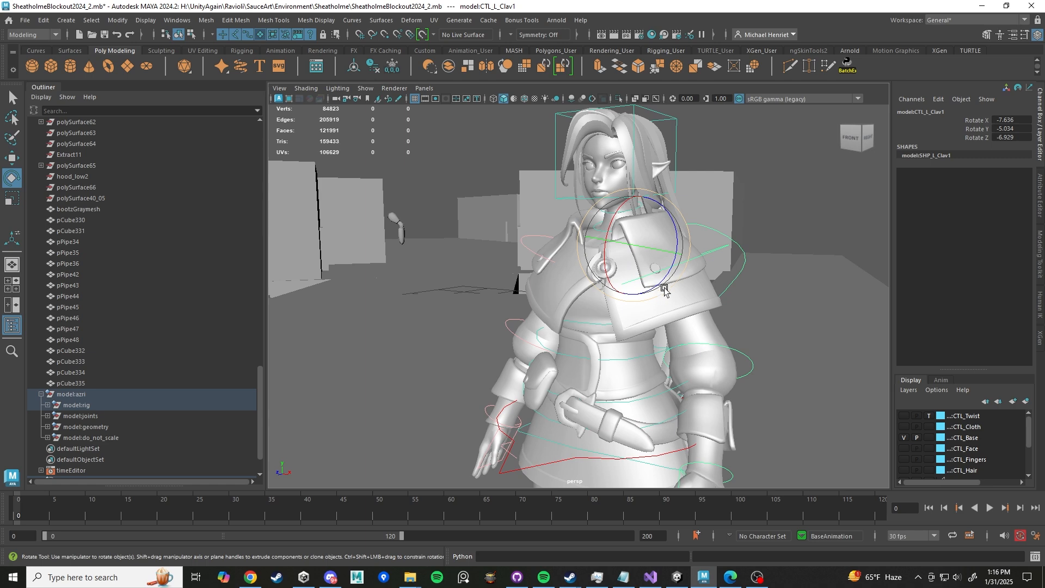
pyautogui.keyDown('alt'); pyautogui.moveTo(664, 289); pyautogui.dragTo(688, 293); pyautogui.keyUp('alt')
# - Undo the last five actions
pyautogui.hotkey('ctrl', 'z')
pyautogui.hotkey('ctrl', 'z')
pyautogui.hotkey('ctrl', 'z')
pyautogui.hotkey('ctrl', 'z')
pyautogui.hotkey('ctrl', 'z')
pyautogui.hotkey('ctrl', 'z')
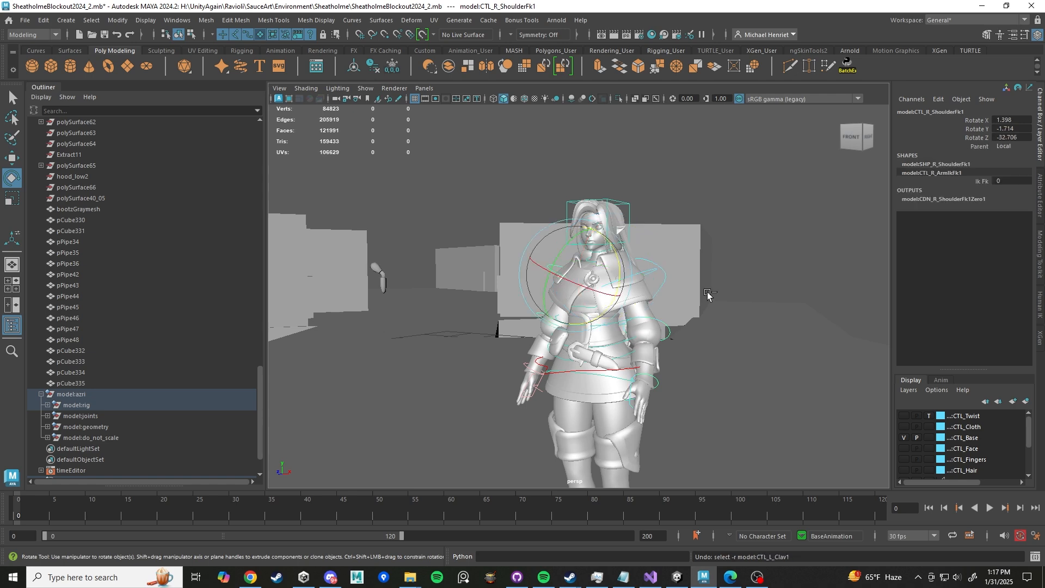
pyautogui.hotkey('ctrl', 'z')
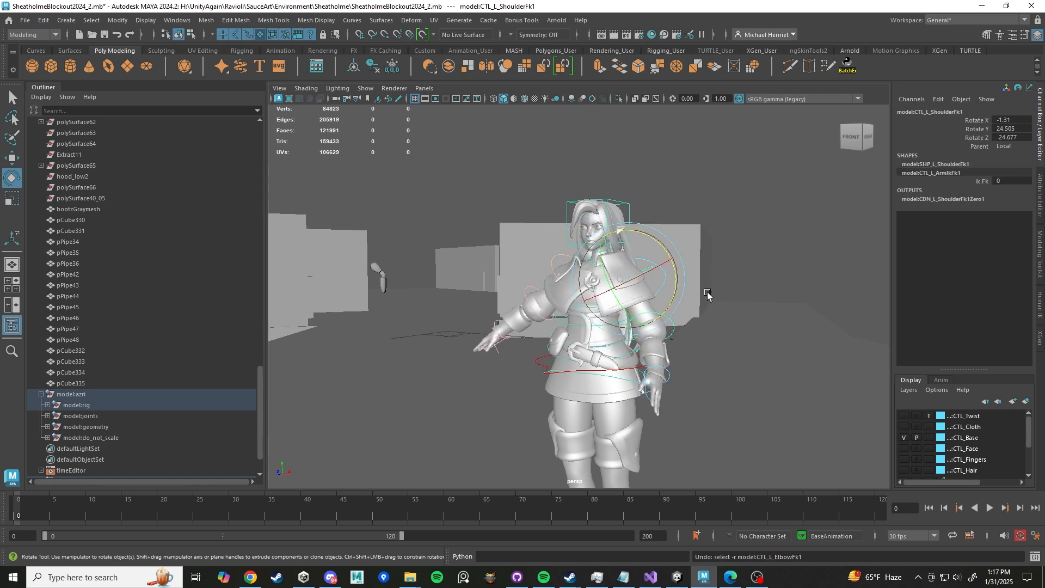
# - Select the left clavicle control and reset its X, Y and Z rotation to 0
pyautogui.scroll(10, 709, 294)
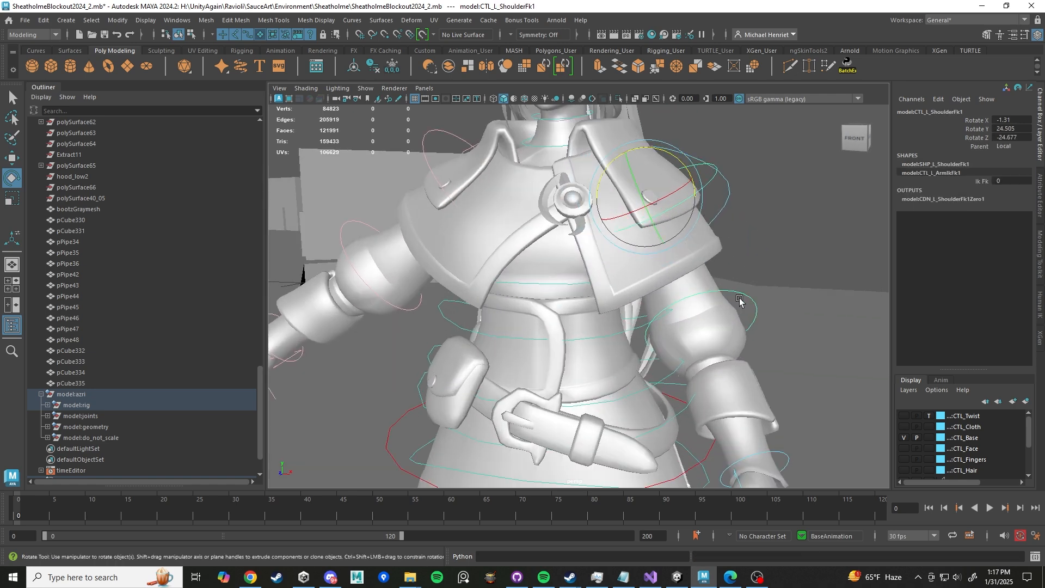
pyautogui.click(751, 325)
pyautogui.click(784, 456)
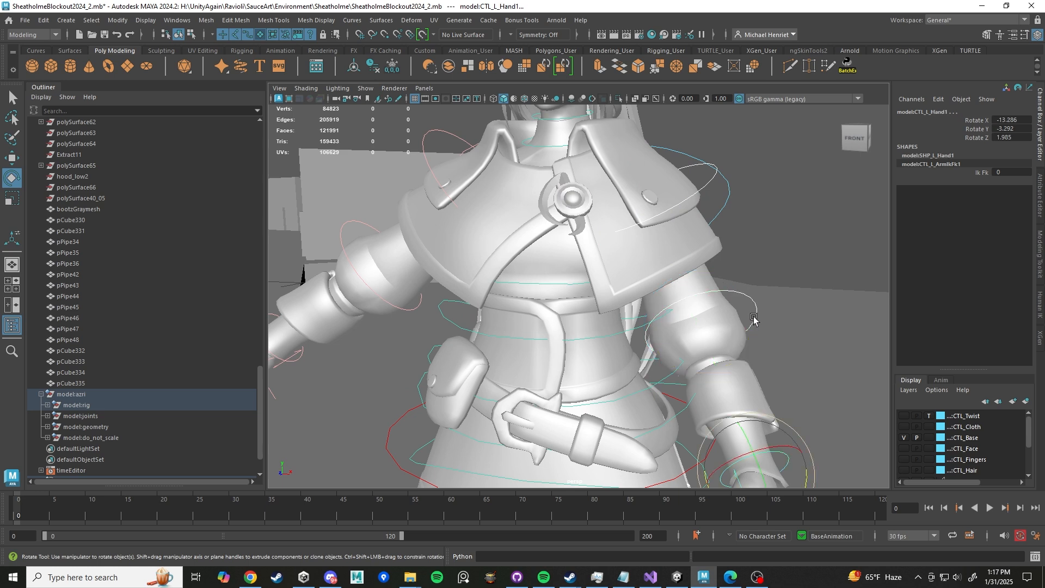
pyautogui.click(723, 187)
pyautogui.moveTo(1001, 120); pyautogui.dragTo(1003, 134)
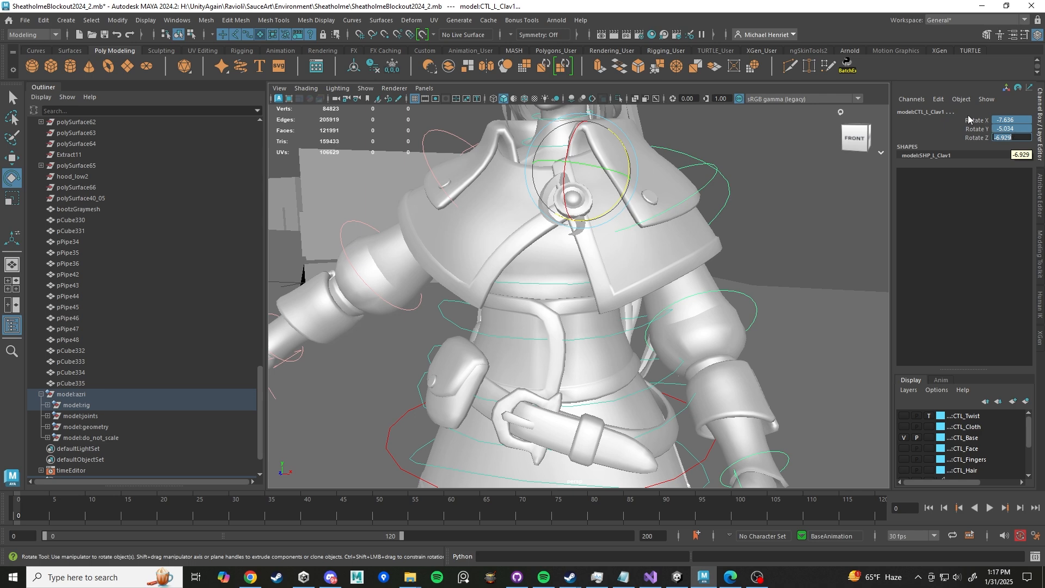
pyautogui.write('0')
pyautogui.press('Return')
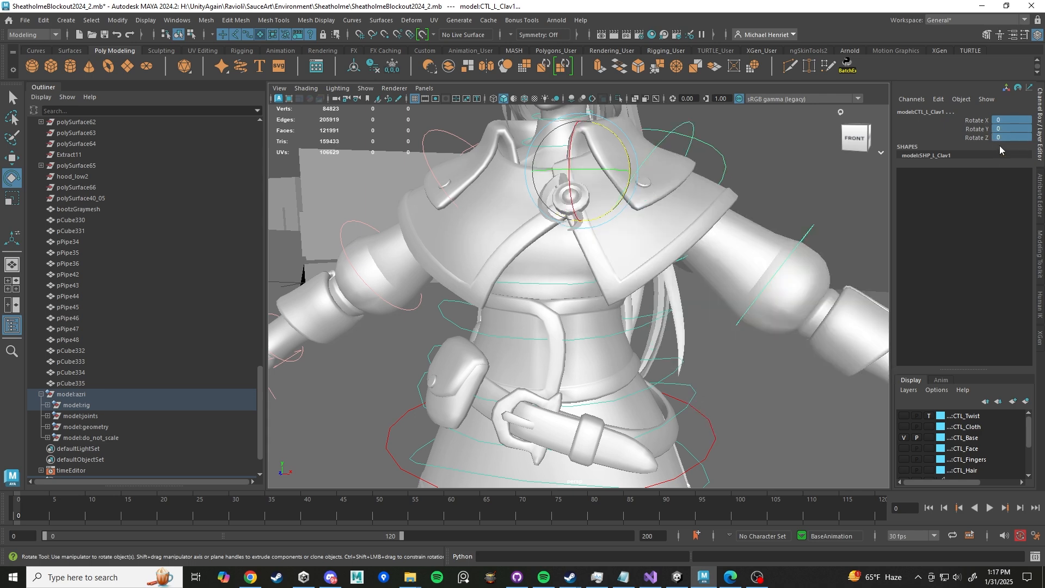
# - Select the left hand control and set its Ik Fk attribute to 1 to switch the arm to IK
pyautogui.press('f')
pyautogui.click(749, 205)
pyautogui.keyDown('alt'); pyautogui.moveTo(749, 204); pyautogui.dragTo(721, 265); pyautogui.keyUp('alt')
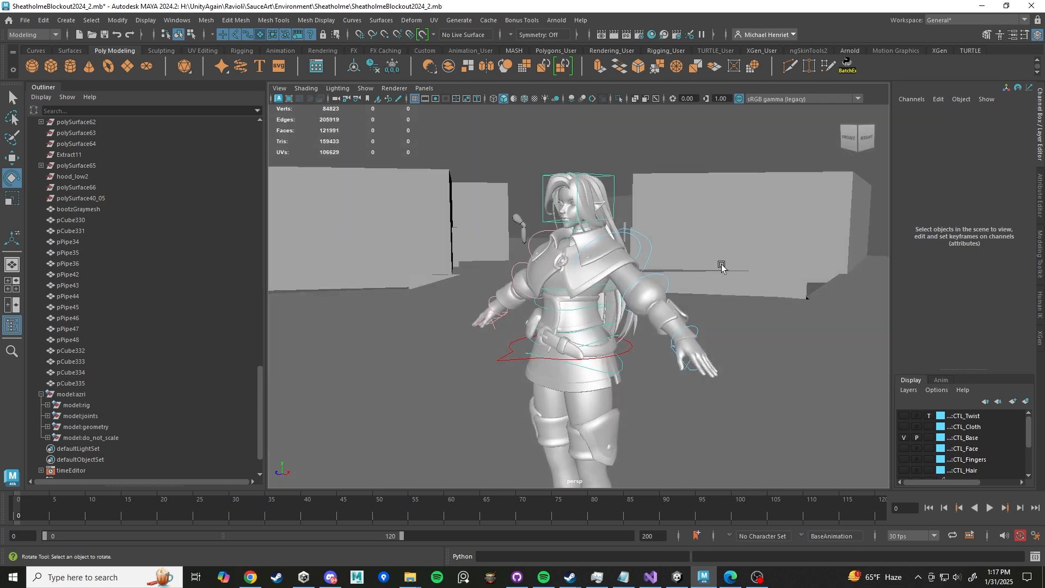
pyautogui.click(696, 328)
pyautogui.click(980, 172)
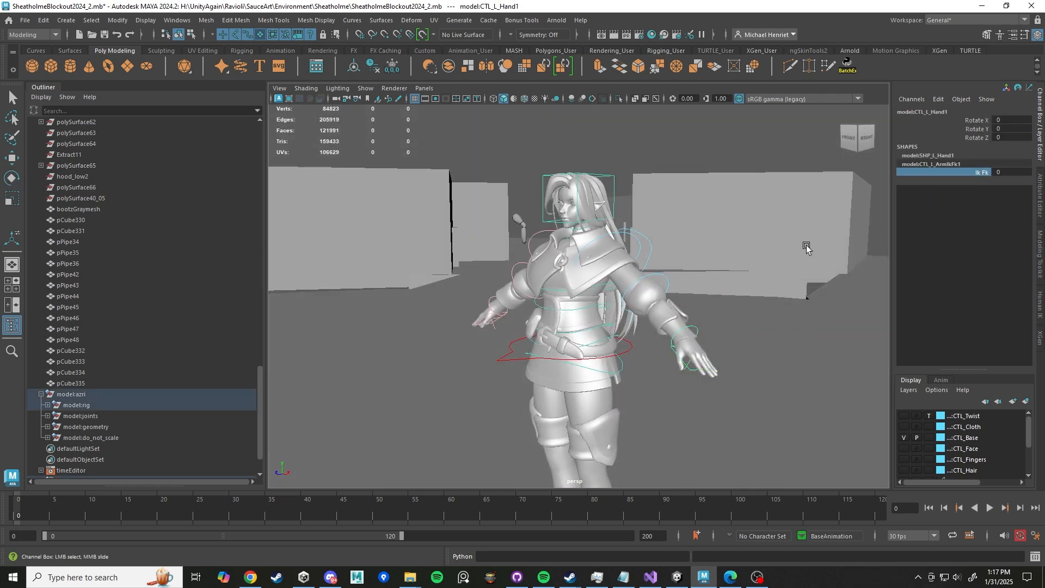
pyautogui.moveTo(843, 254); pyautogui.dragTo(873, 282, button='middle')
# - Orbit around the character to inspect both arms in their current pose
pyautogui.keyDown('alt'); pyautogui.moveTo(671, 255); pyautogui.dragTo(702, 239); pyautogui.keyUp('alt')
pyautogui.keyDown('alt'); pyautogui.moveTo(697, 237); pyautogui.dragTo(630, 231, button='middle'); pyautogui.keyUp('alt')
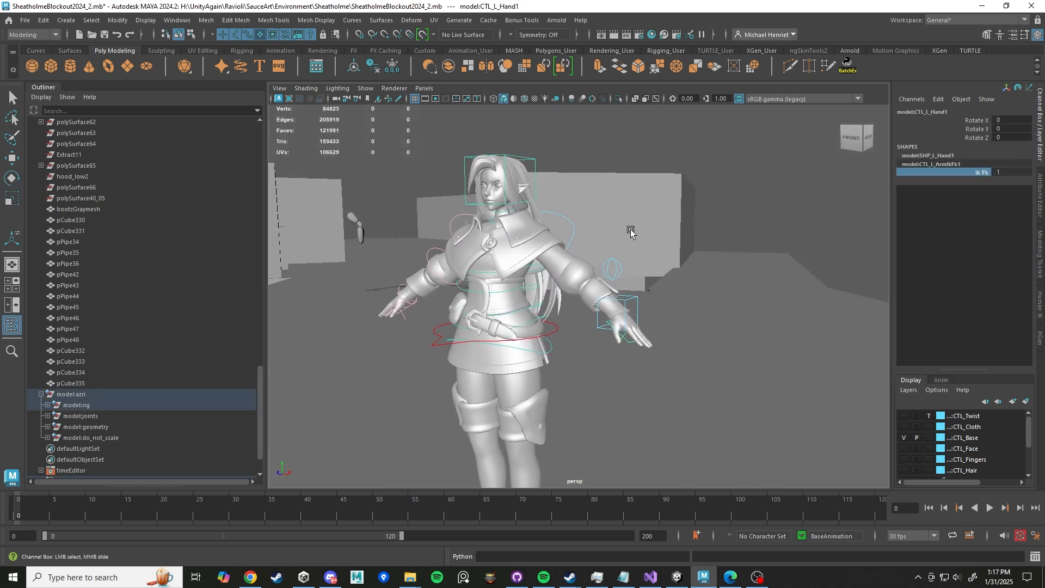
pyautogui.keyDown('alt'); pyautogui.moveTo(630, 231); pyautogui.dragTo(719, 227, button='right'); pyautogui.keyUp('alt')
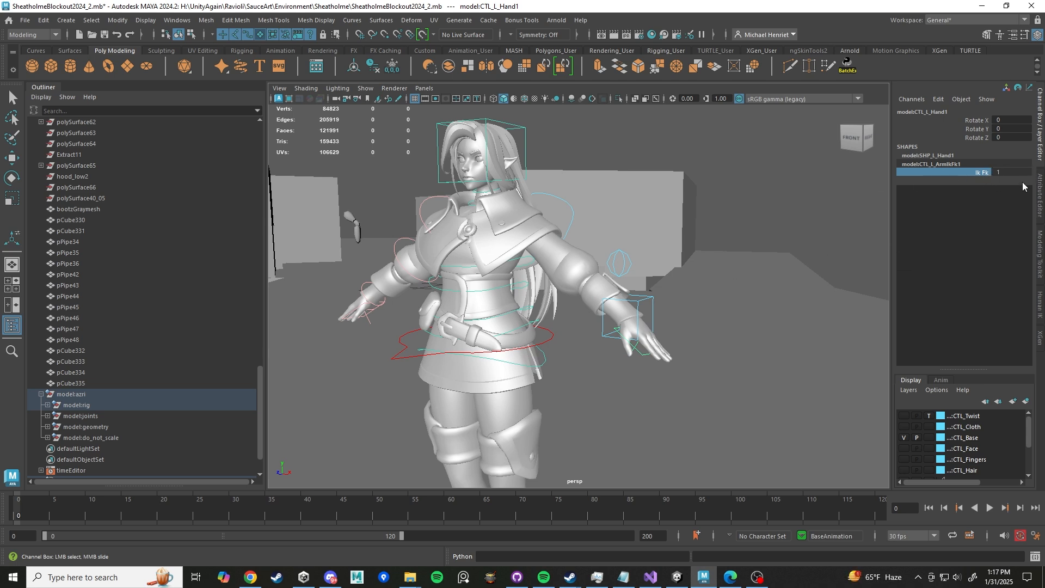
pyautogui.scroll(4, 671, 271)
pyautogui.scroll(-2, 715, 299)
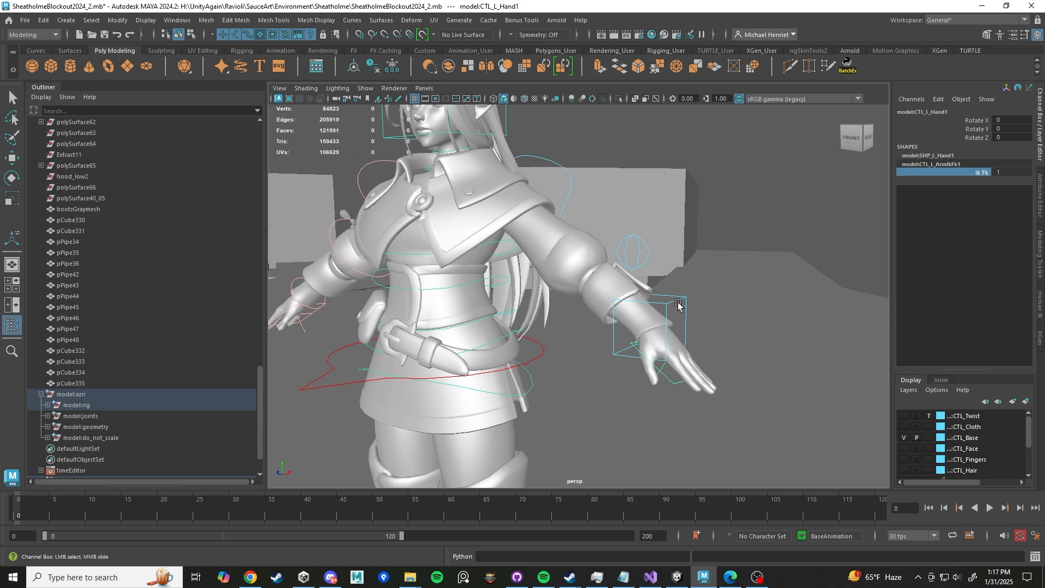
pyautogui.keyDown('alt'); pyautogui.moveTo(680, 302); pyautogui.dragTo(684, 317); pyautogui.keyUp('alt')
pyautogui.keyDown('alt'); pyautogui.moveTo(685, 317); pyautogui.dragTo(712, 389, button='middle'); pyautogui.keyUp('alt')
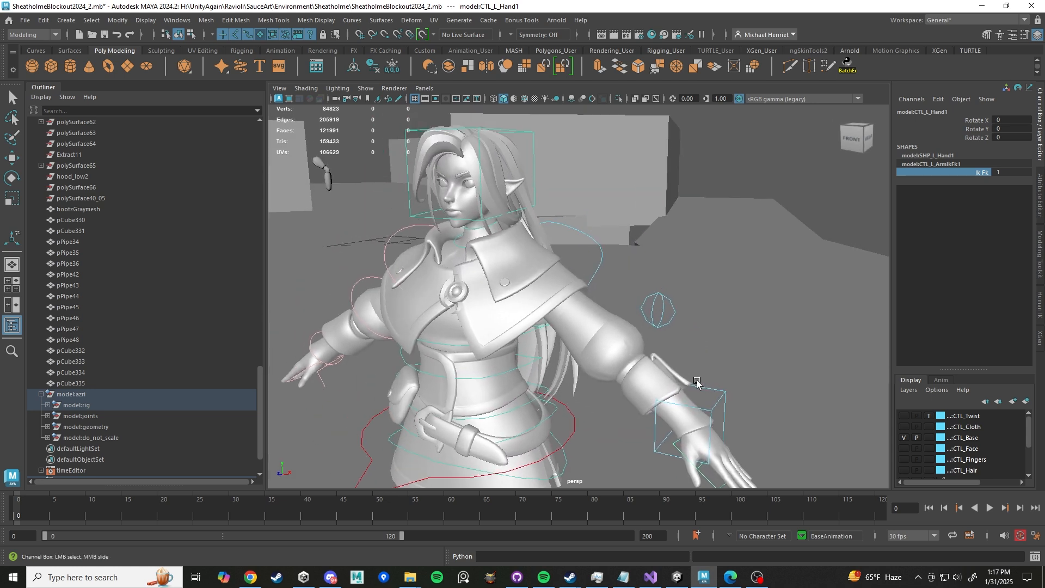
pyautogui.keyDown('alt'); pyautogui.moveTo(319, 368); pyautogui.dragTo(311, 349); pyautogui.keyUp('alt')
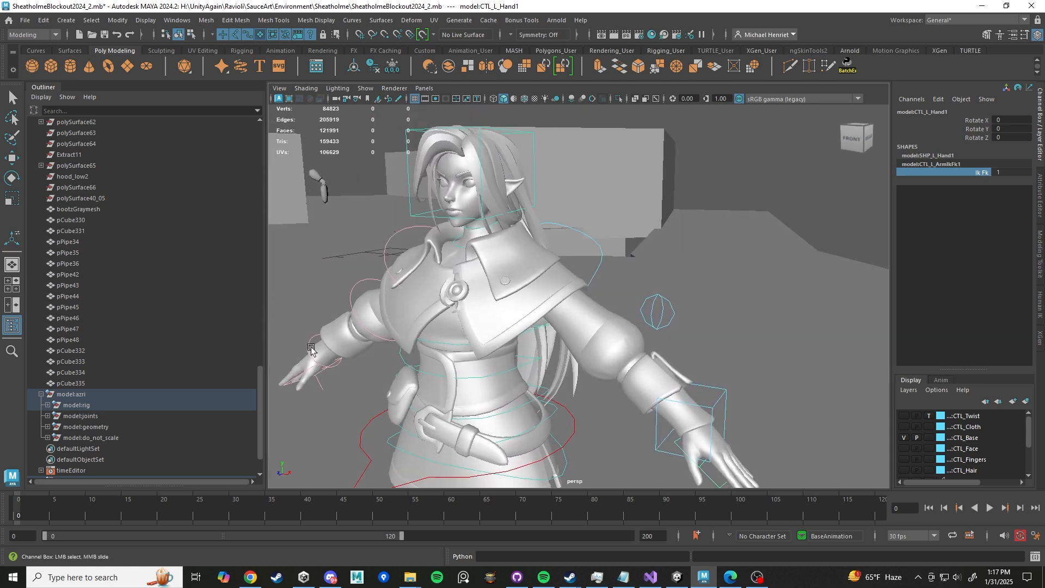
pyautogui.click(313, 345)
pyautogui.press('e')
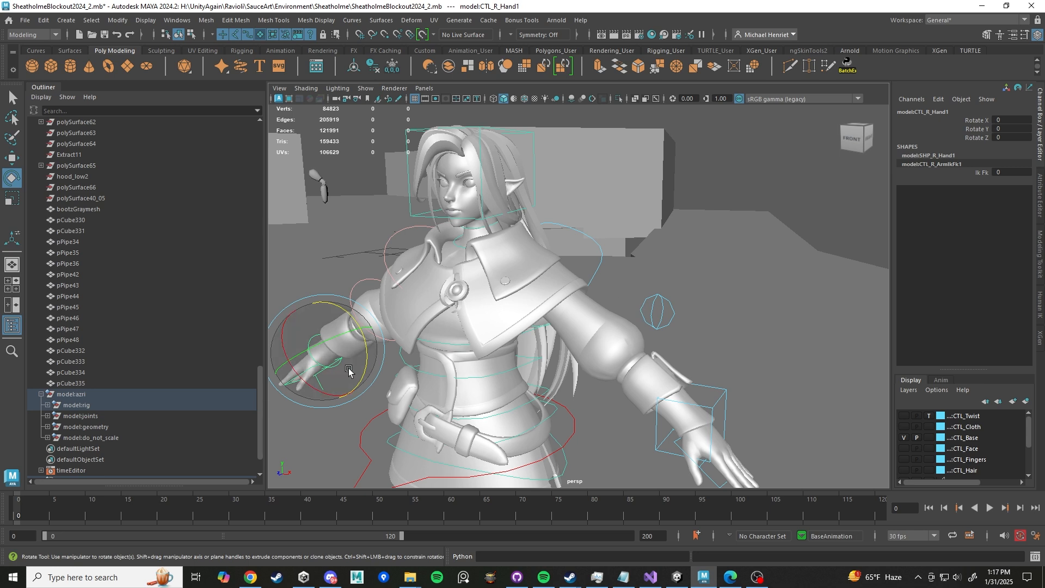
pyautogui.press('w')
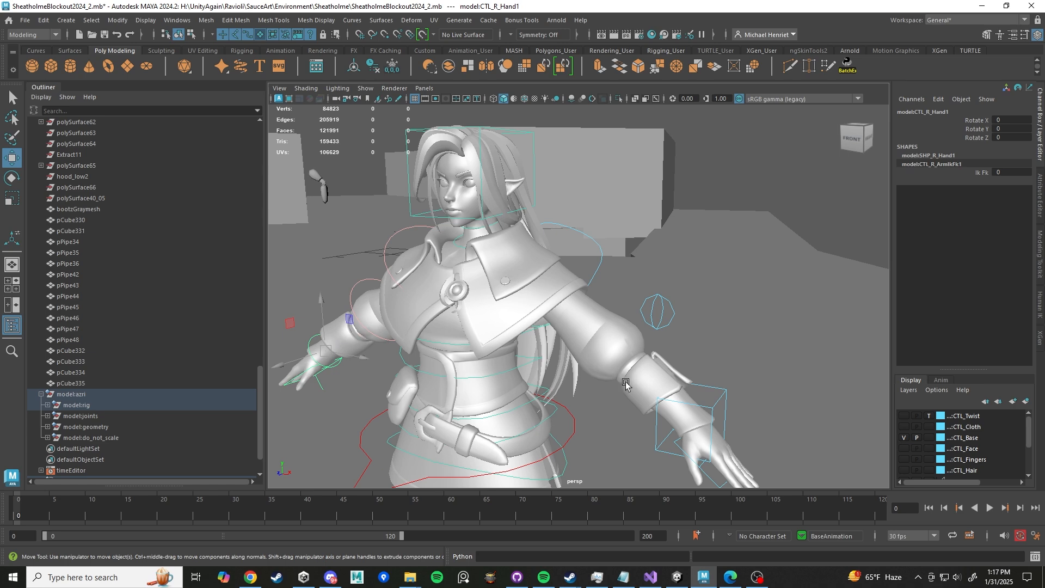
# - Move the left arm's IK hand control and undo the move
pyautogui.click(715, 409)
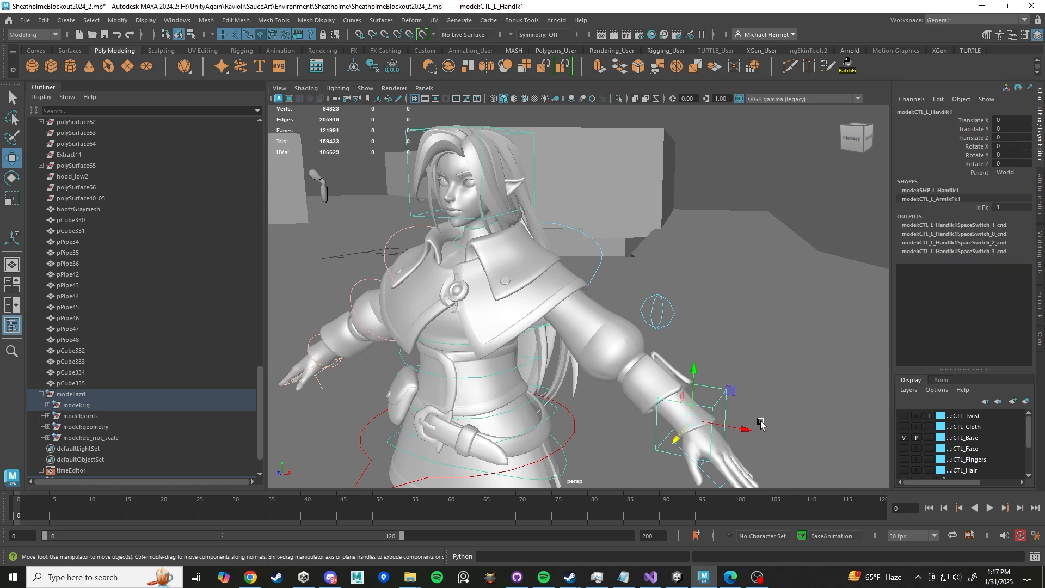
pyautogui.keyDown('alt'); pyautogui.moveTo(760, 425); pyautogui.dragTo(690, 329, button='middle'); pyautogui.keyUp('alt')
pyautogui.scroll(6, 691, 329)
pyautogui.keyDown('alt'); pyautogui.moveTo(690, 329); pyautogui.dragTo(718, 334); pyautogui.keyUp('alt')
pyautogui.scroll(-6, 722, 331)
pyautogui.scroll(3, 718, 337)
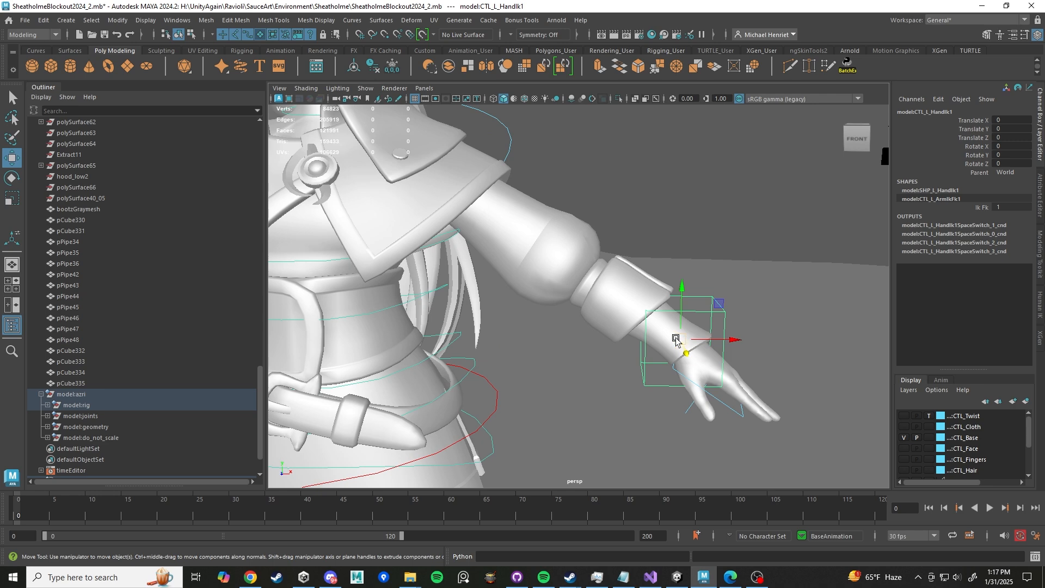
pyautogui.moveTo(676, 341); pyautogui.dragTo(514, 362)
pyautogui.hotkey('ctrl', 'z')
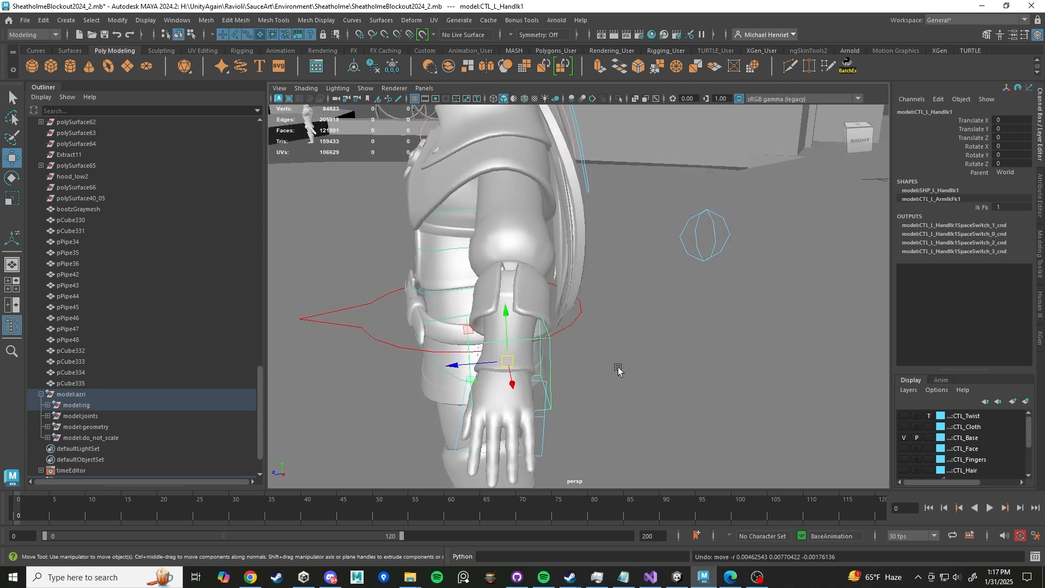
# - Nudge the left IK hand control slightly upward
pyautogui.moveTo(607, 368)
pyautogui.keyDown('alt'); pyautogui.mouseDown()
pyautogui.moveTo(630, 364)
pyautogui.moveTo(685, 399)
pyautogui.moveTo(565, 275)
pyautogui.moveTo(547, 285)
pyautogui.moveTo(599, 353)
pyautogui.mouseUp(); pyautogui.keyUp('alt')
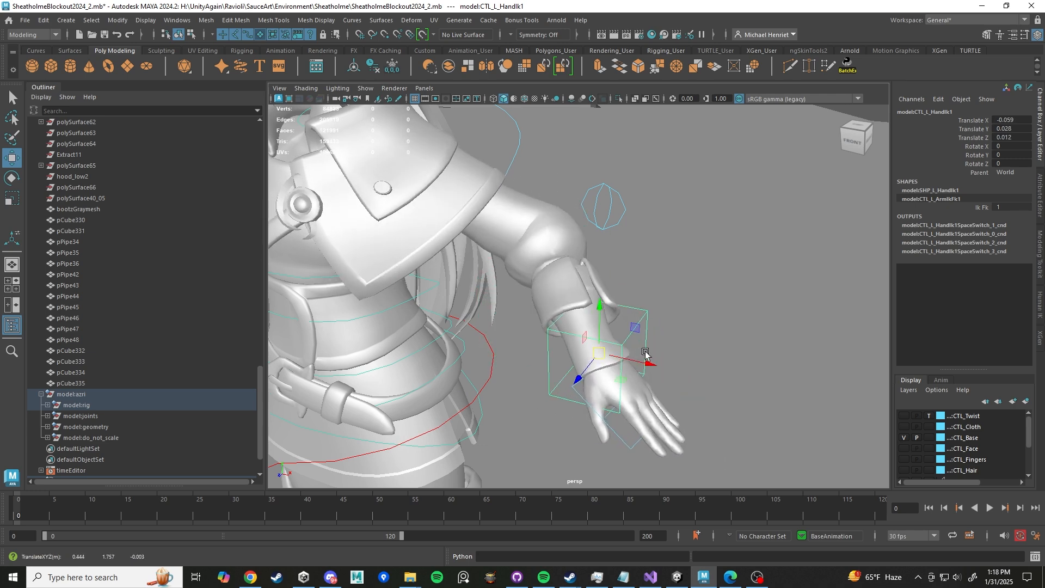
pyautogui.scroll(-6, 671, 348)
pyautogui.keyDown('alt'); pyautogui.moveTo(546, 401); pyautogui.dragTo(632, 355, button='middle'); pyautogui.keyUp('alt')
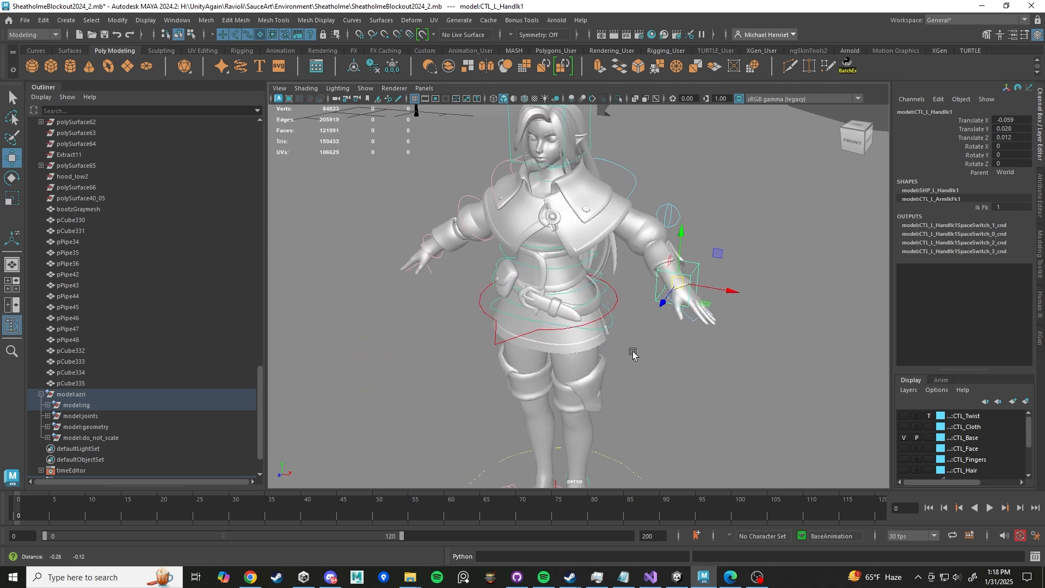
# - Select the root control, rotate it a couple of times, and undo all the rotations
pyautogui.scroll(4, 632, 354)
pyautogui.click(537, 344)
pyautogui.keyDown('alt'); pyautogui.moveTo(544, 359); pyautogui.dragTo(611, 331); pyautogui.keyUp('alt')
pyautogui.press('e')
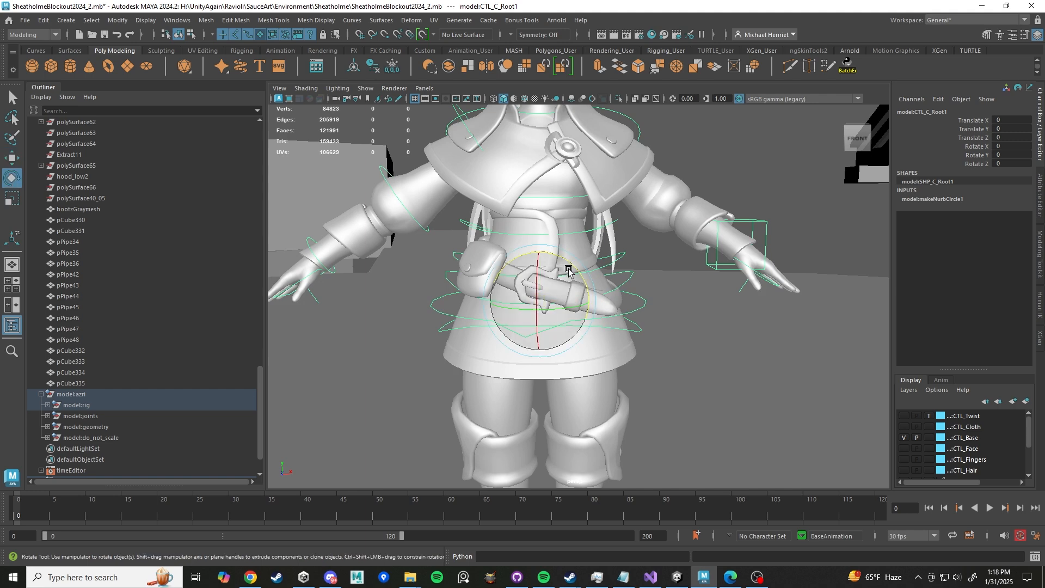
pyautogui.moveTo(568, 252); pyautogui.dragTo(548, 245)
pyautogui.moveTo(568, 252)
pyautogui.keyDown('alt'); pyautogui.mouseDown()
pyautogui.moveTo(526, 278)
pyautogui.moveTo(553, 274)
pyautogui.moveTo(542, 294)
pyautogui.moveTo(583, 289)
pyautogui.moveTo(564, 256)
pyautogui.moveTo(590, 292)
pyautogui.moveTo(576, 287)
pyautogui.moveTo(567, 259)
pyautogui.moveTo(561, 283)
pyautogui.moveTo(569, 294)
pyautogui.moveTo(564, 269)
pyautogui.moveTo(574, 267)
pyautogui.mouseUp(); pyautogui.keyUp('alt')
pyautogui.hotkey('ctrl', 'z')
pyautogui.hotkey('ctrl', 'z')
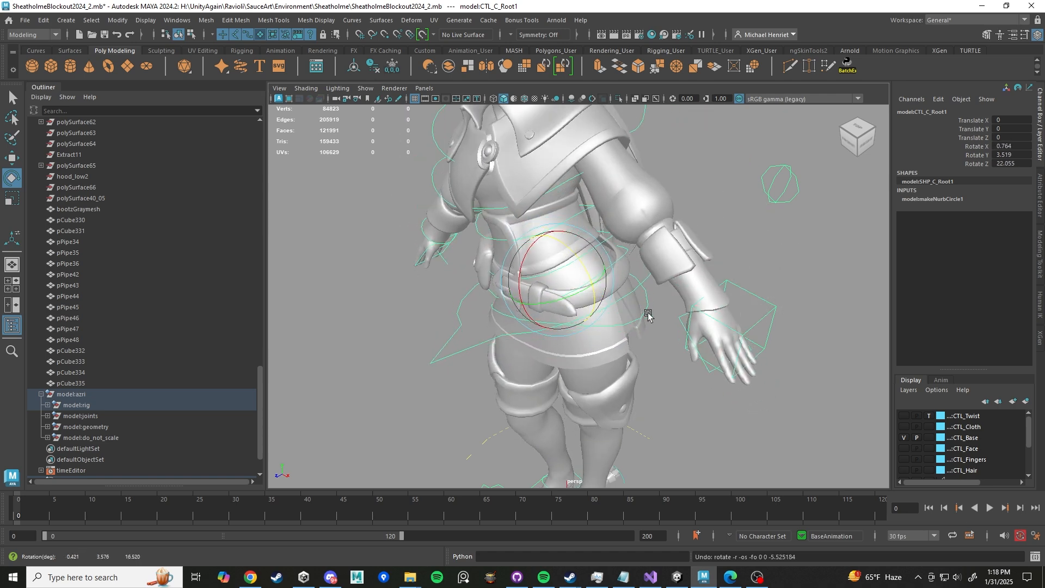
pyautogui.hotkey('ctrl', 'z')
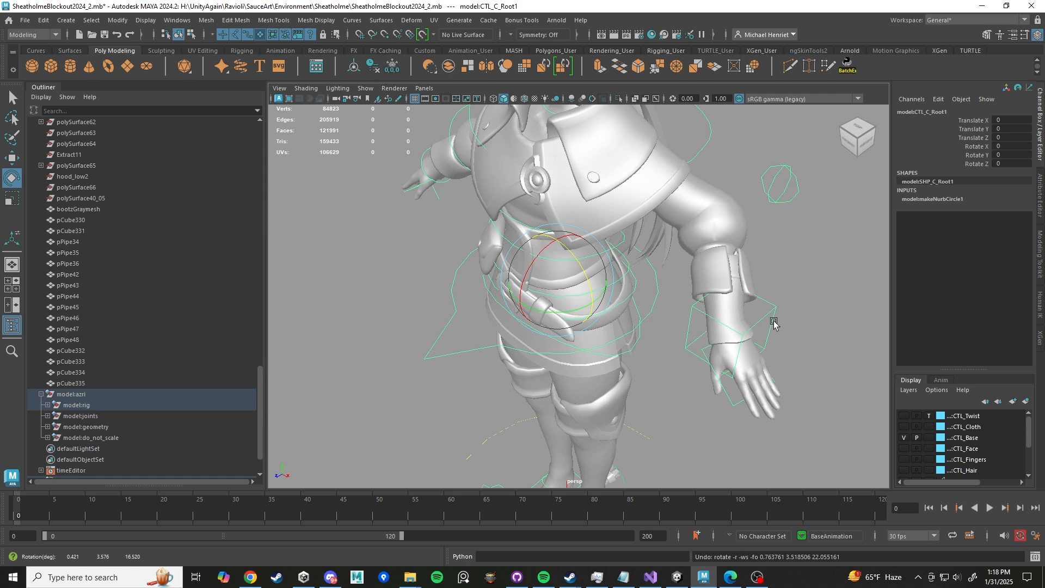
# - Select the left IK hand control, move it downward, and undo the move
pyautogui.keyDown('alt'); pyautogui.moveTo(638, 334); pyautogui.dragTo(670, 314); pyautogui.keyUp('alt')
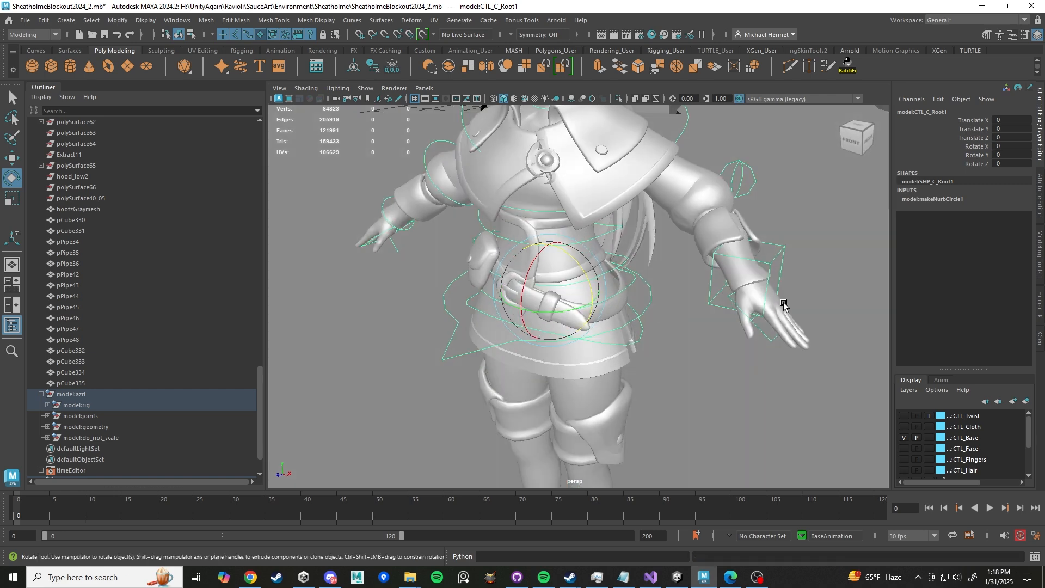
pyautogui.click(775, 260)
pyautogui.keyDown('alt'); pyautogui.moveTo(751, 300); pyautogui.dragTo(752, 338); pyautogui.keyUp('alt')
pyautogui.press('w')
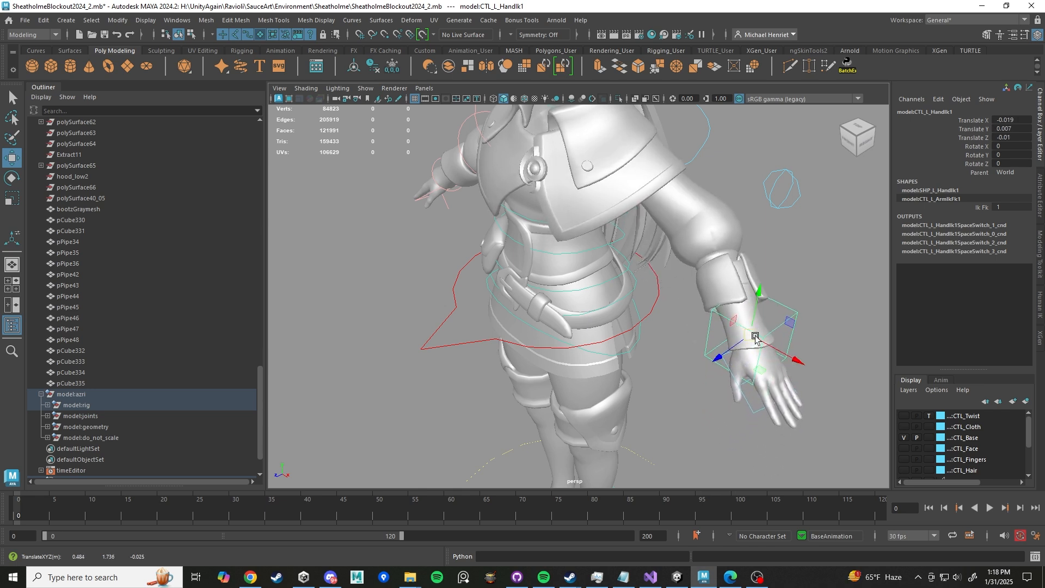
pyautogui.hotkey('ctrl', 'z')
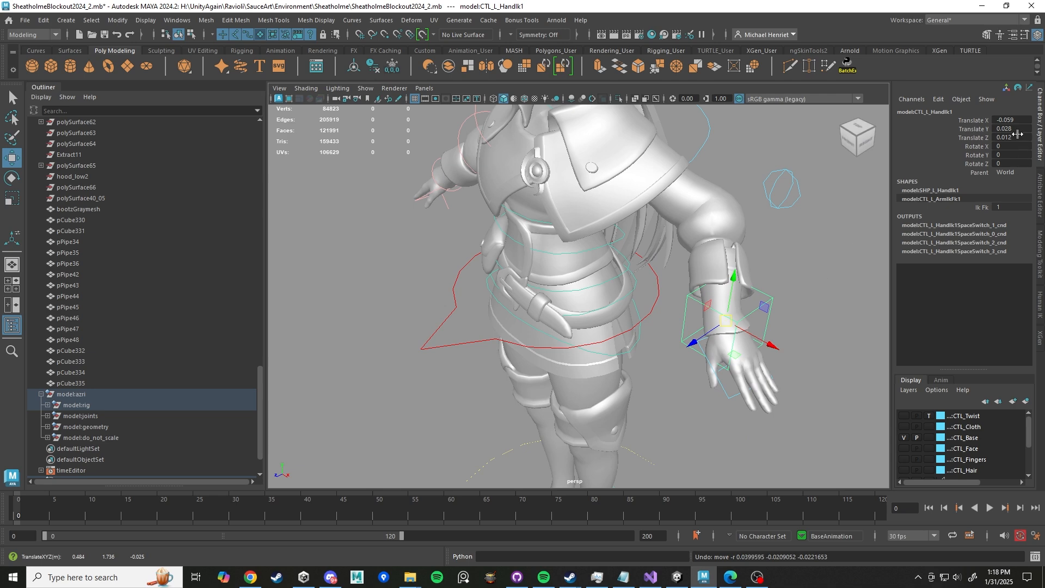
# - Set the left IK hand control's Translate X, Y and Z to 0
pyautogui.moveTo(1010, 118); pyautogui.dragTo(1011, 137)
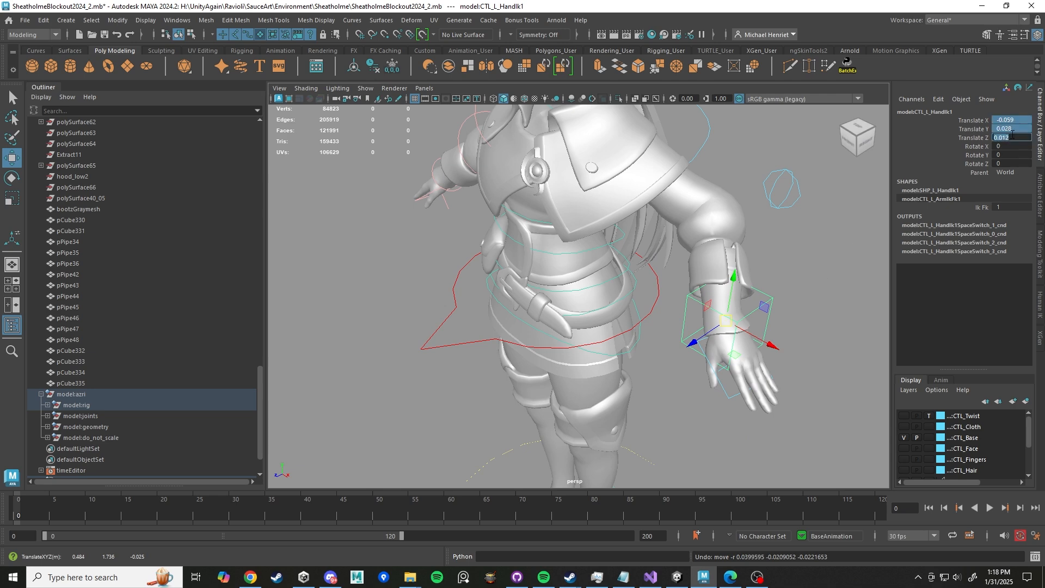
pyautogui.write('0')
pyautogui.press('Return')
# - Move and rotate the left IK hand control to bend the left arm
pyautogui.scroll(-5, 730, 256)
pyautogui.keyDown('alt'); pyautogui.moveTo(714, 257); pyautogui.dragTo(662, 279); pyautogui.keyUp('alt')
pyautogui.keyDown('alt'); pyautogui.moveTo(701, 259); pyautogui.dragTo(626, 284); pyautogui.keyUp('alt')
pyautogui.moveTo(611, 289); pyautogui.dragTo(614, 329)
pyautogui.press('e')
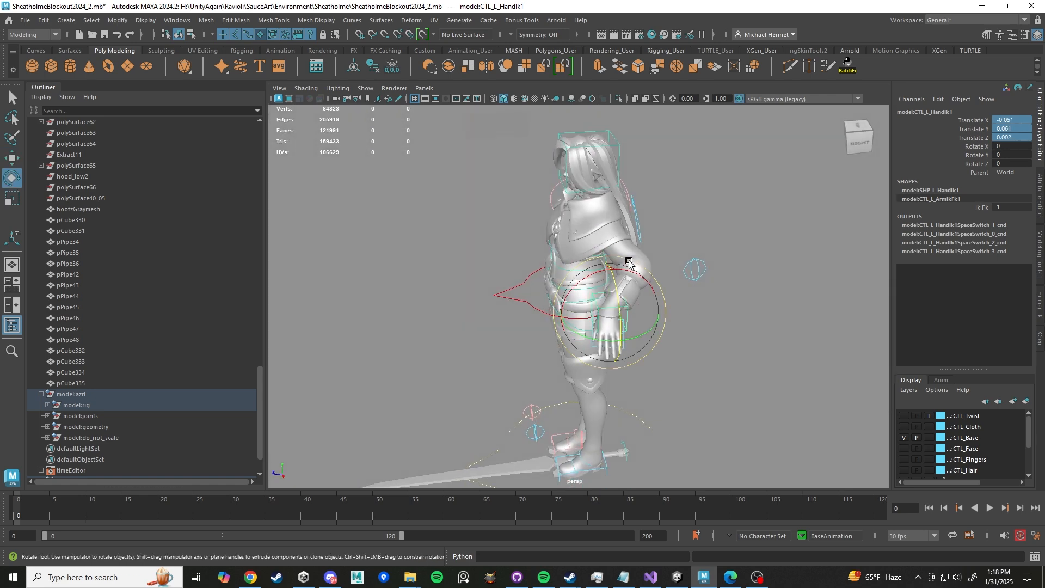
pyautogui.moveTo(630, 264); pyautogui.dragTo(654, 274)
# - Select the left arm pole vector control, move it upward, and undo the move
pyautogui.click(706, 269)
pyautogui.keyDown('alt'); pyautogui.moveTo(738, 286); pyautogui.dragTo(793, 268); pyautogui.keyUp('alt')
pyautogui.press('w')
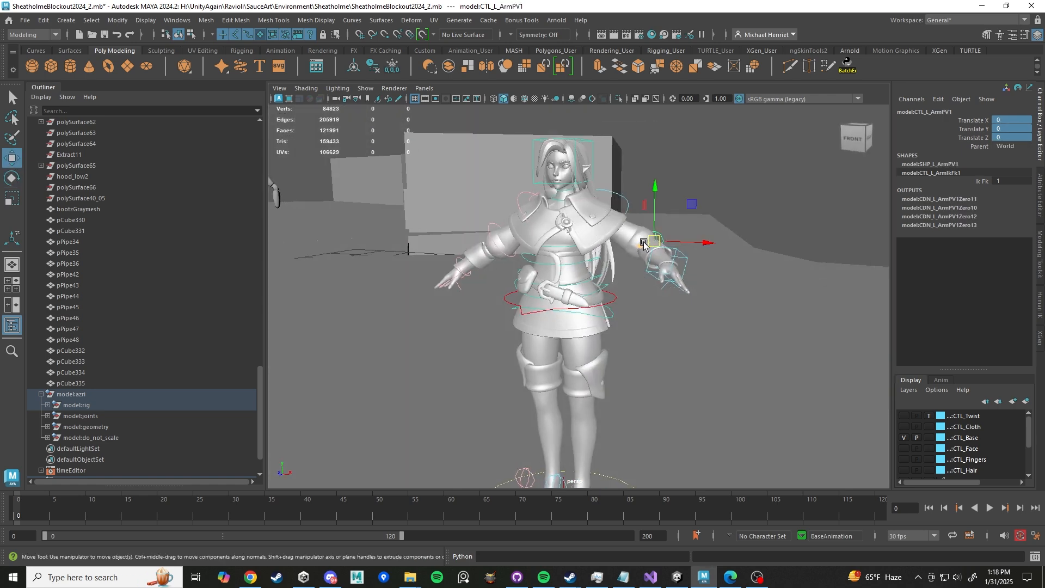
pyautogui.moveTo(654, 241); pyautogui.dragTo(680, 204)
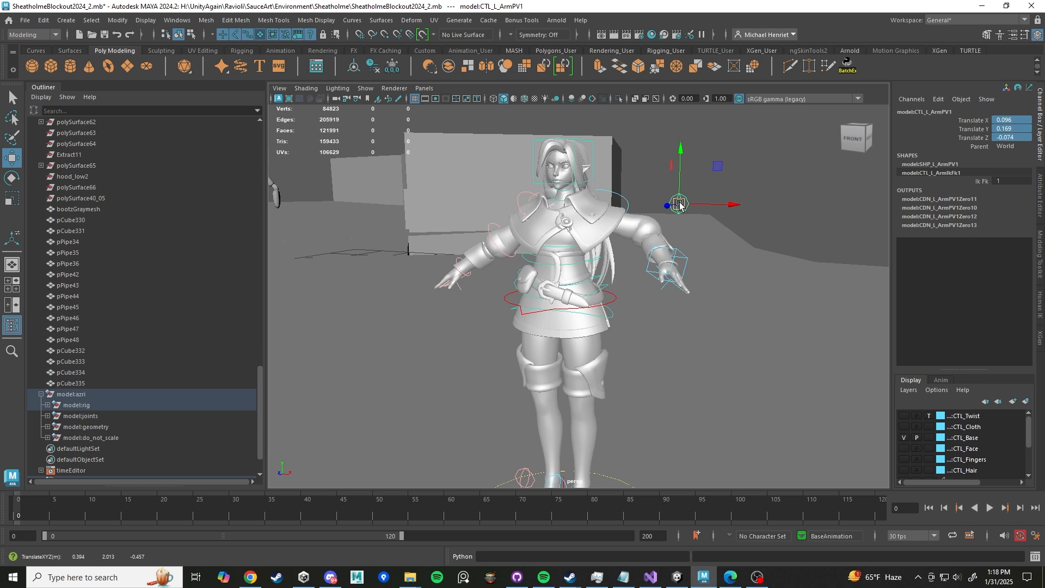
pyautogui.hotkey('ctrl', 'z')
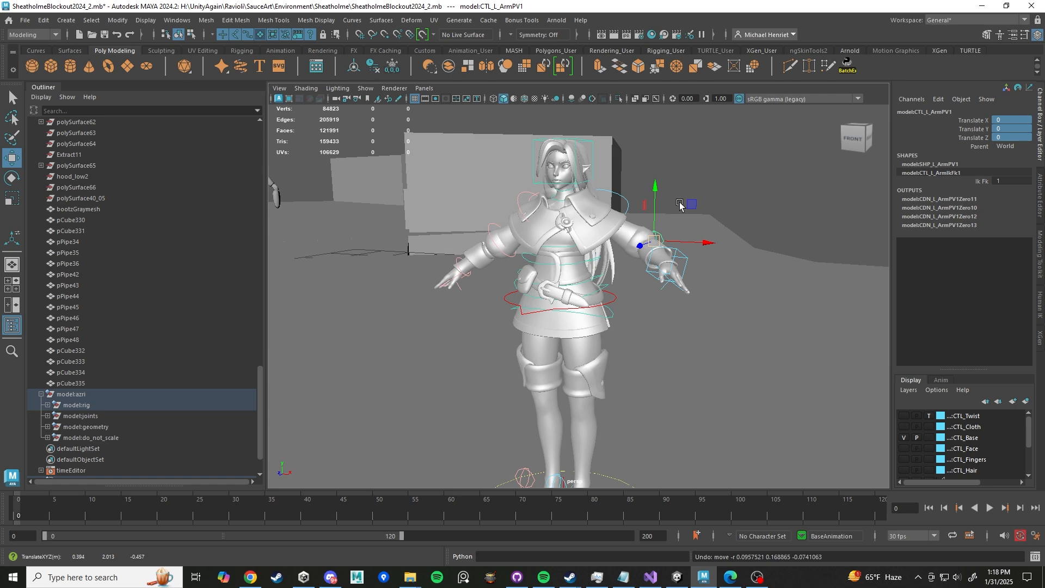
# - Reset all translate and rotate channels of the left IK hand control to 0
pyautogui.keyDown('alt'); pyautogui.moveTo(599, 298); pyautogui.dragTo(673, 284); pyautogui.keyUp('alt')
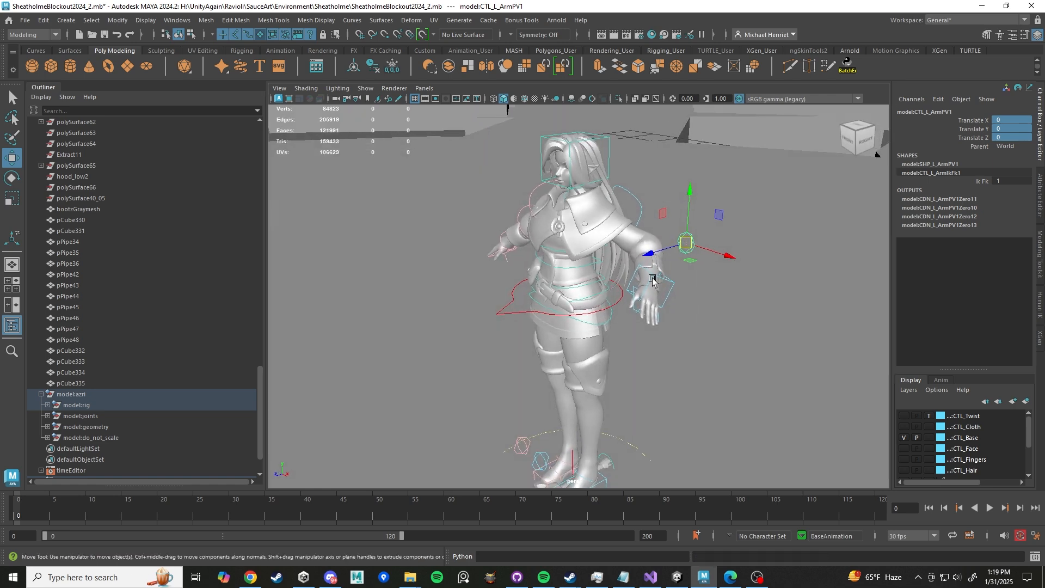
pyautogui.scroll(4, 646, 293)
pyautogui.scroll(-7, 640, 305)
pyautogui.moveTo(639, 305)
pyautogui.keyDown('alt'); pyautogui.mouseDown()
pyautogui.moveTo(615, 305)
pyautogui.moveTo(626, 297)
pyautogui.mouseUp(); pyautogui.keyUp('alt')
pyautogui.click(630, 294)
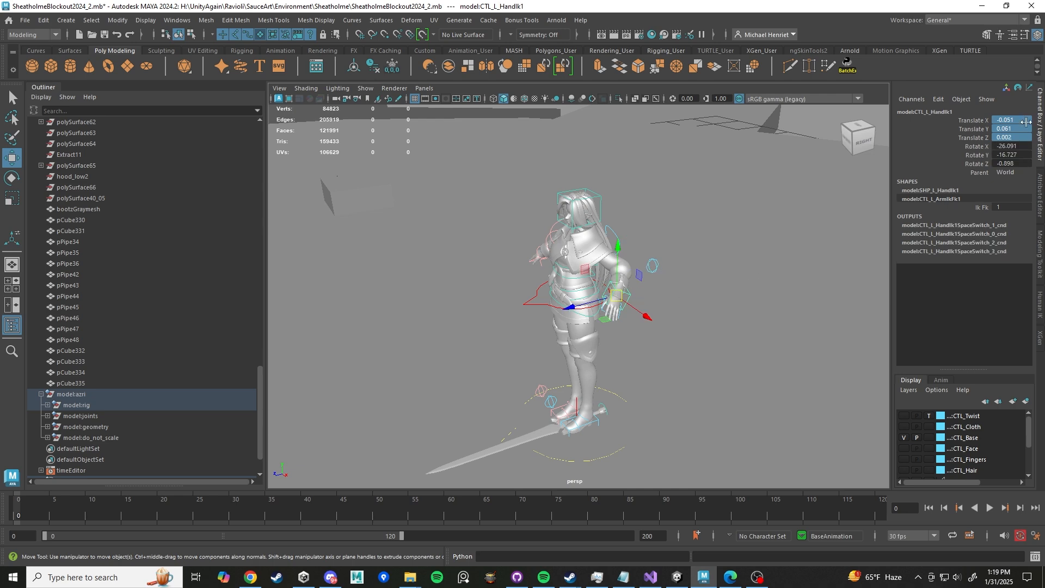
pyautogui.moveTo(1009, 121); pyautogui.dragTo(1004, 164)
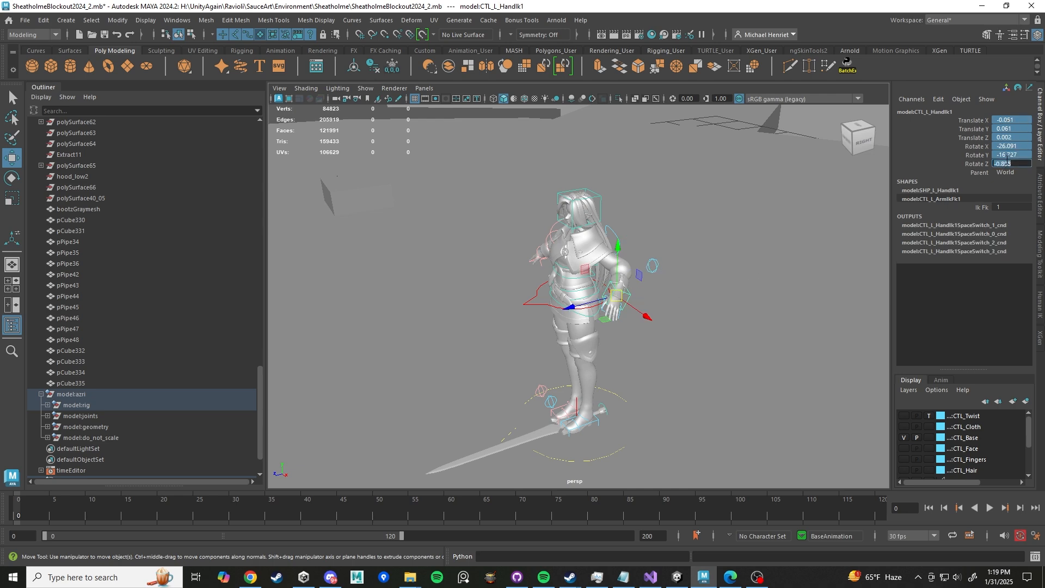
pyautogui.write('0')
pyautogui.press('Return')
# - Select the neck control, rotate it forward, and undo the rotation
pyautogui.press('f')
pyautogui.keyDown('alt'); pyautogui.moveTo(578, 245); pyautogui.dragTo(673, 215); pyautogui.keyUp('alt')
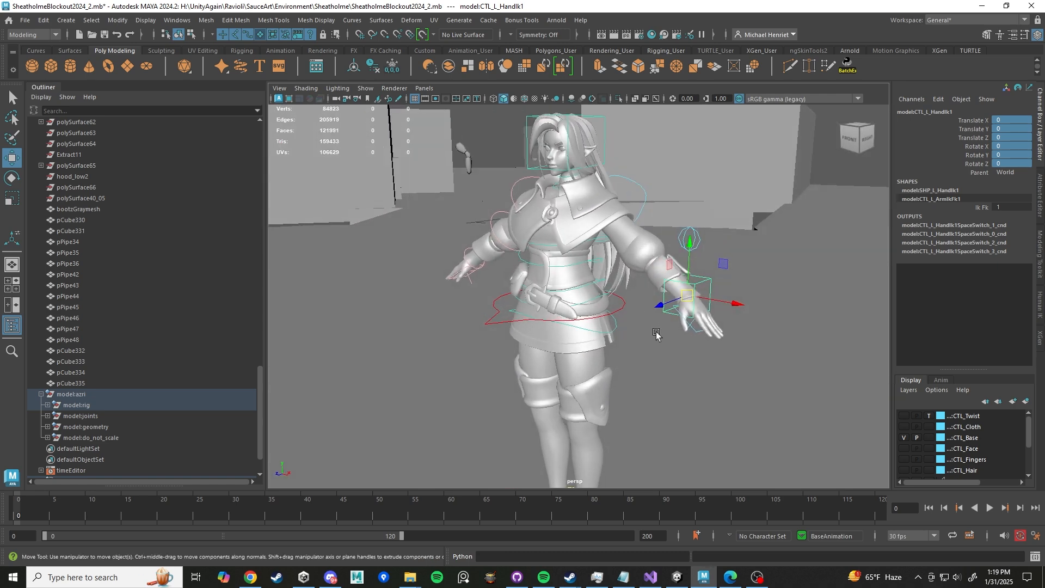
pyautogui.scroll(3, 657, 334)
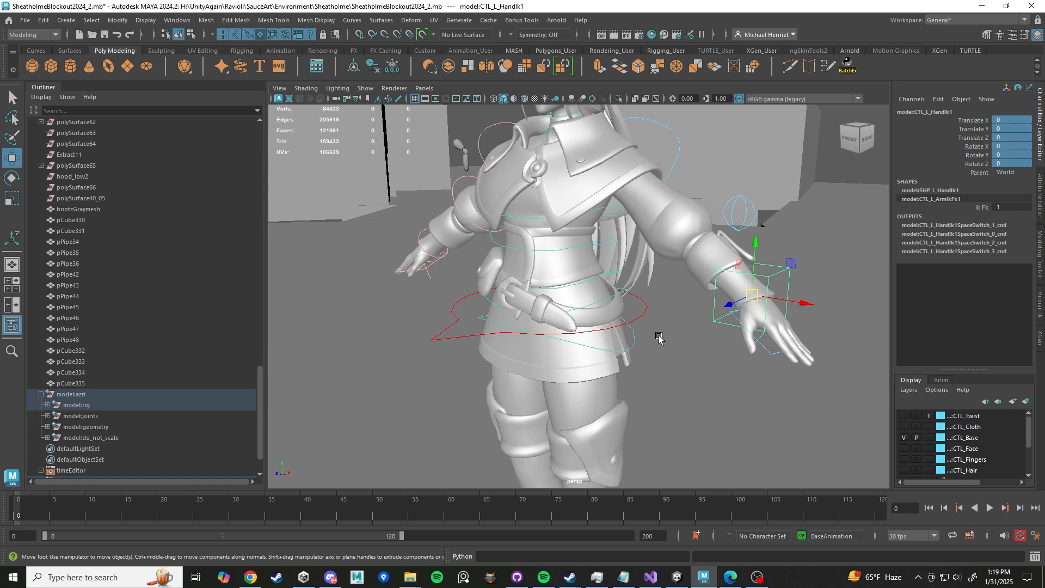
pyautogui.scroll(-5, 659, 337)
pyautogui.keyDown('alt'); pyautogui.moveTo(610, 207); pyautogui.dragTo(581, 306, button='middle'); pyautogui.keyUp('alt')
pyautogui.scroll(5, 581, 306)
pyautogui.keyDown('alt'); pyautogui.moveTo(572, 305); pyautogui.dragTo(588, 285); pyautogui.keyUp('alt')
pyautogui.click(560, 194)
pyautogui.scroll(5, 585, 275)
pyautogui.scroll(6, 588, 286)
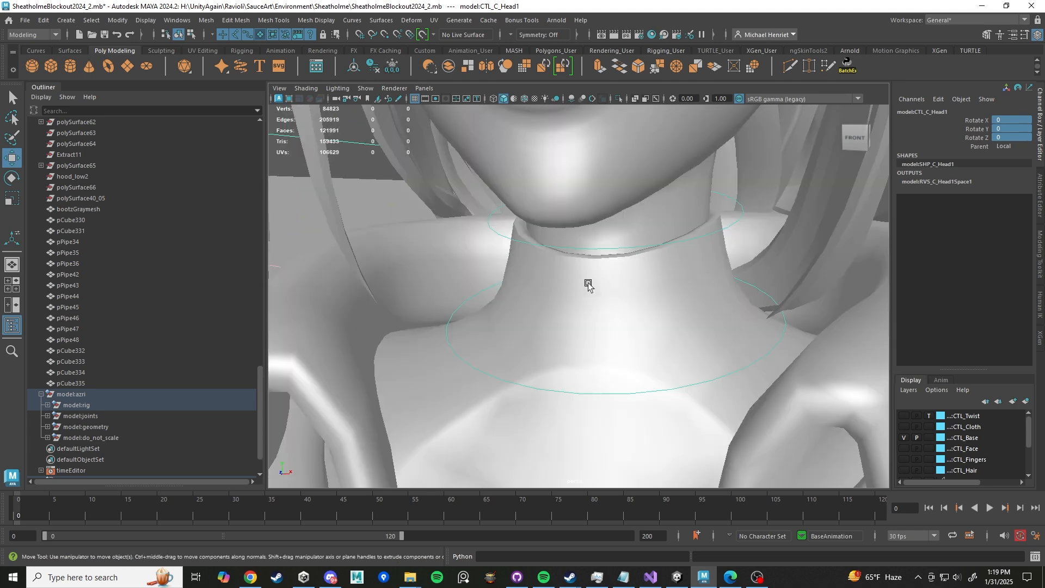
pyautogui.click(750, 380)
pyautogui.press('e')
pyautogui.scroll(-5, 660, 346)
pyautogui.moveTo(595, 310)
pyautogui.mouseDown()
pyautogui.moveTo(589, 329)
pyautogui.moveTo(583, 318)
pyautogui.mouseUp()
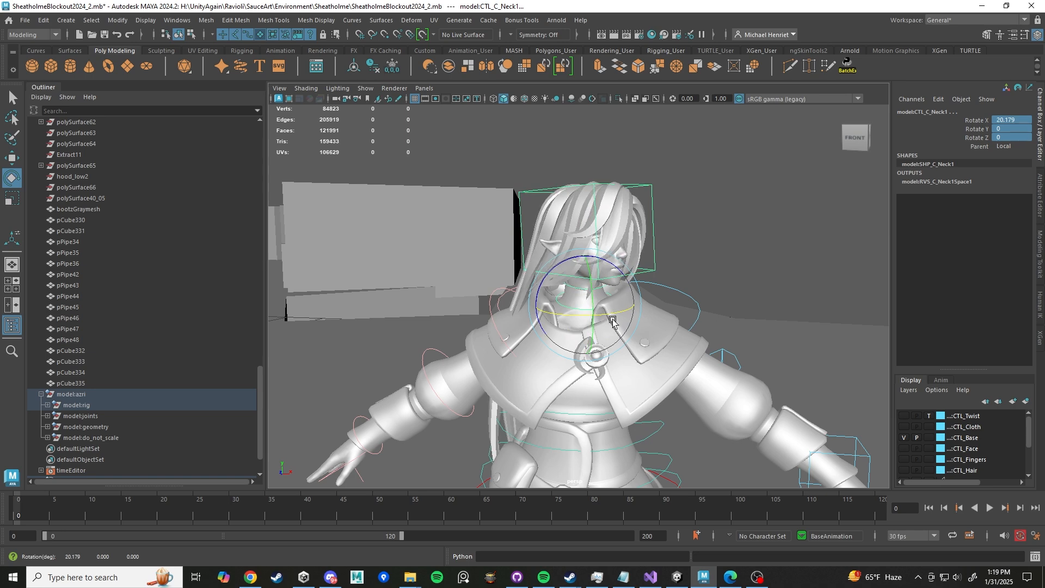
pyautogui.hotkey('ctrl', 'z')
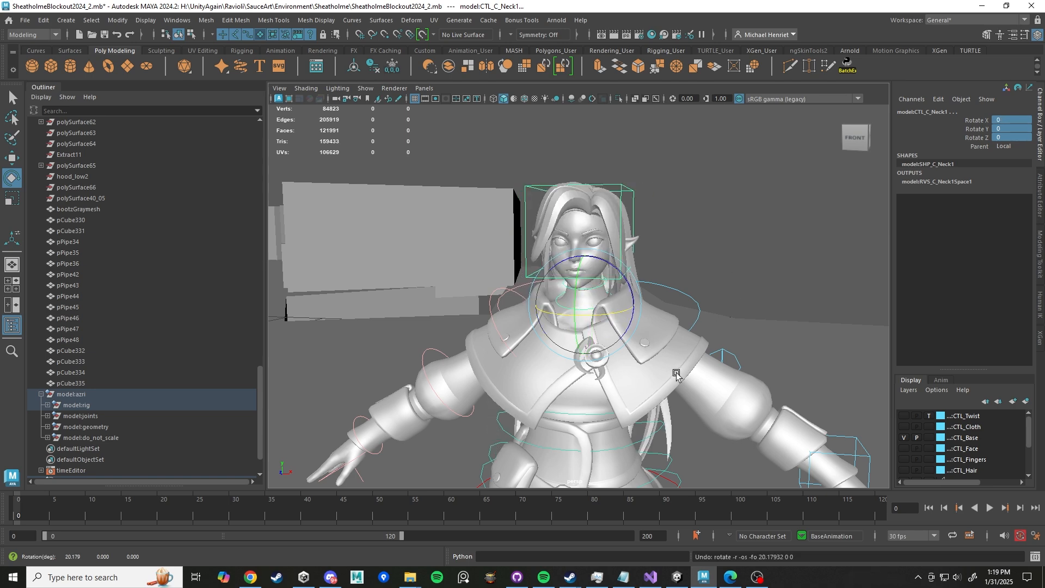
# - Rotate the root control about 12 degrees around Y
pyautogui.keyDown('alt'); pyautogui.moveTo(676, 373); pyautogui.dragTo(638, 373, button='right'); pyautogui.keyUp('alt')
pyautogui.keyDown('alt'); pyautogui.moveTo(638, 373); pyautogui.dragTo(635, 337, button='middle'); pyautogui.keyUp('alt')
pyautogui.click(645, 316)
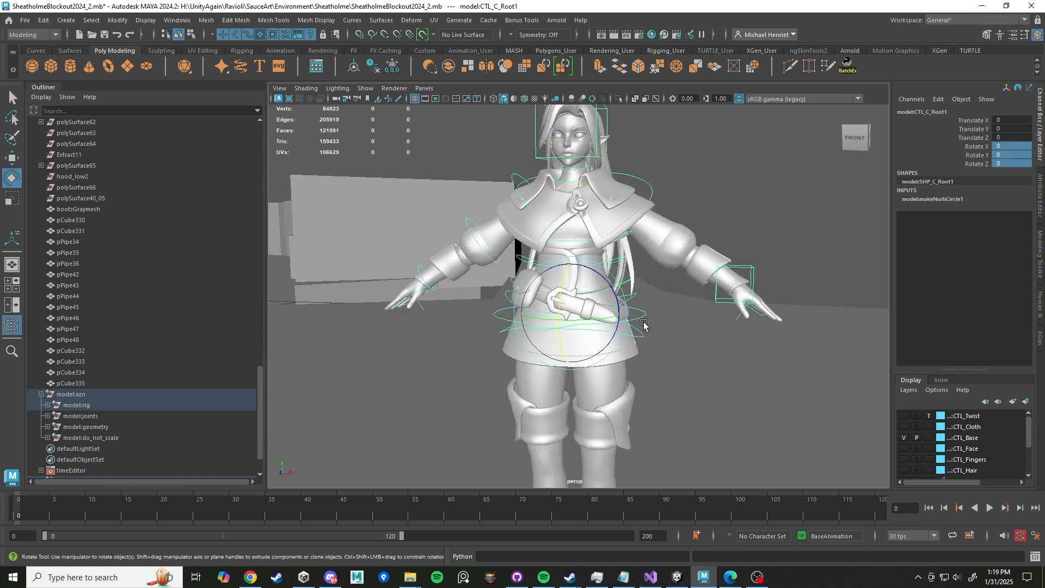
pyautogui.moveTo(592, 318); pyautogui.dragTo(598, 260)
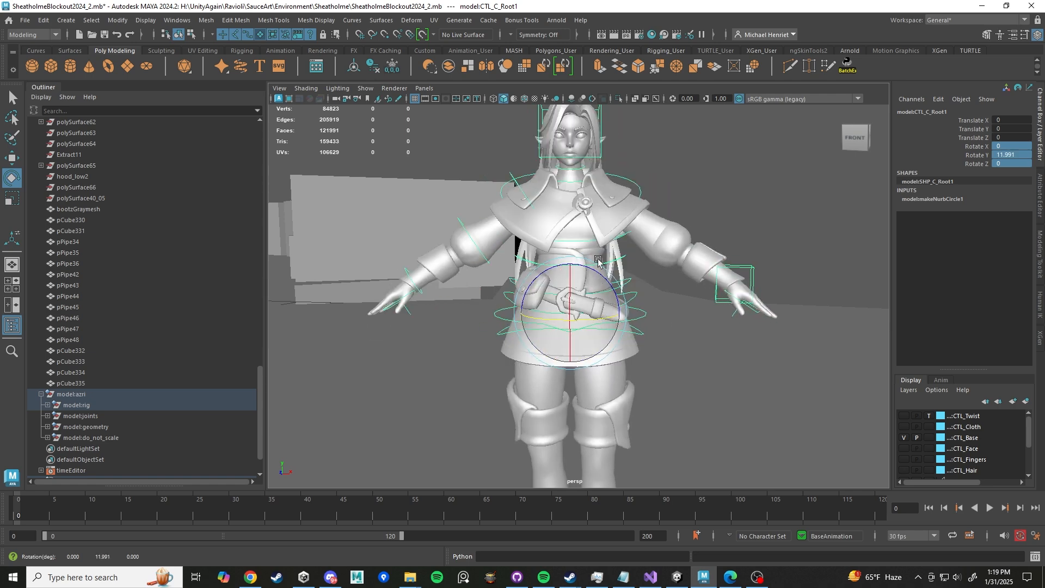
# - Select the head control, rotate it, and undo the rotation
pyautogui.click(599, 110)
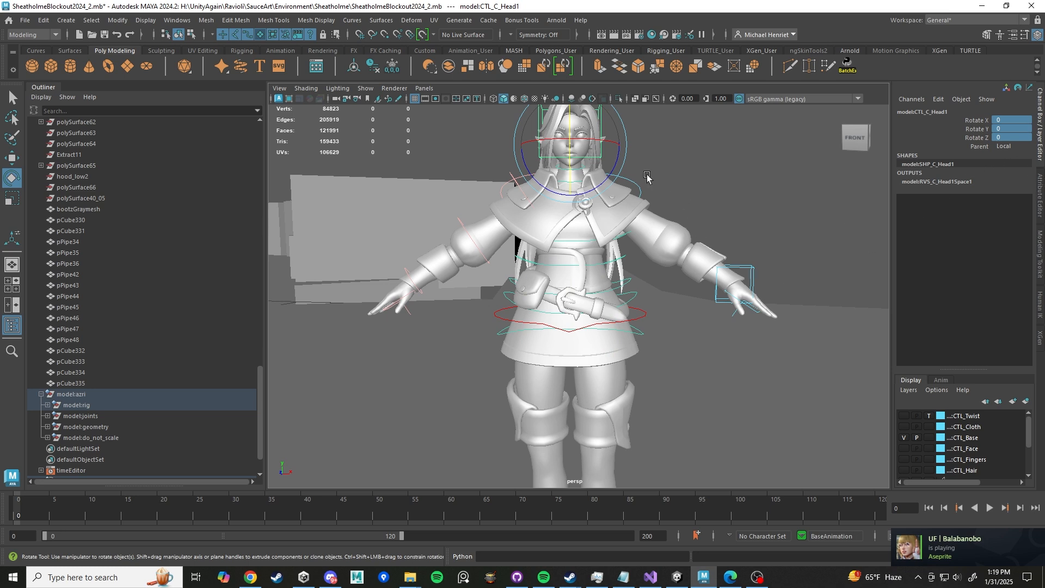
pyautogui.moveTo(581, 147); pyautogui.dragTo(632, 165)
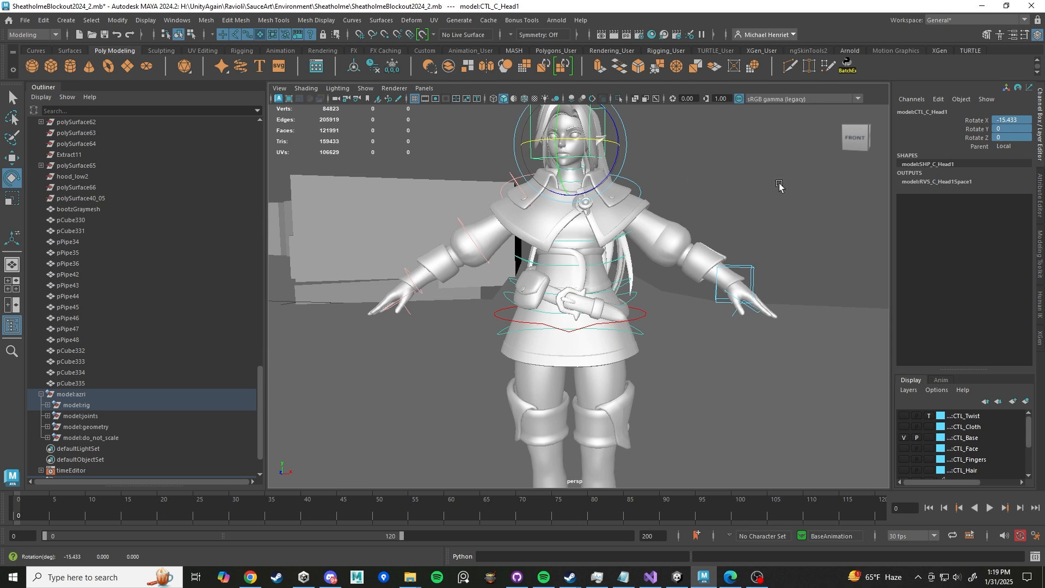
pyautogui.hotkey('ctrl', 'z')
# - Set the head control's Parent space to World
pyautogui.click(978, 146)
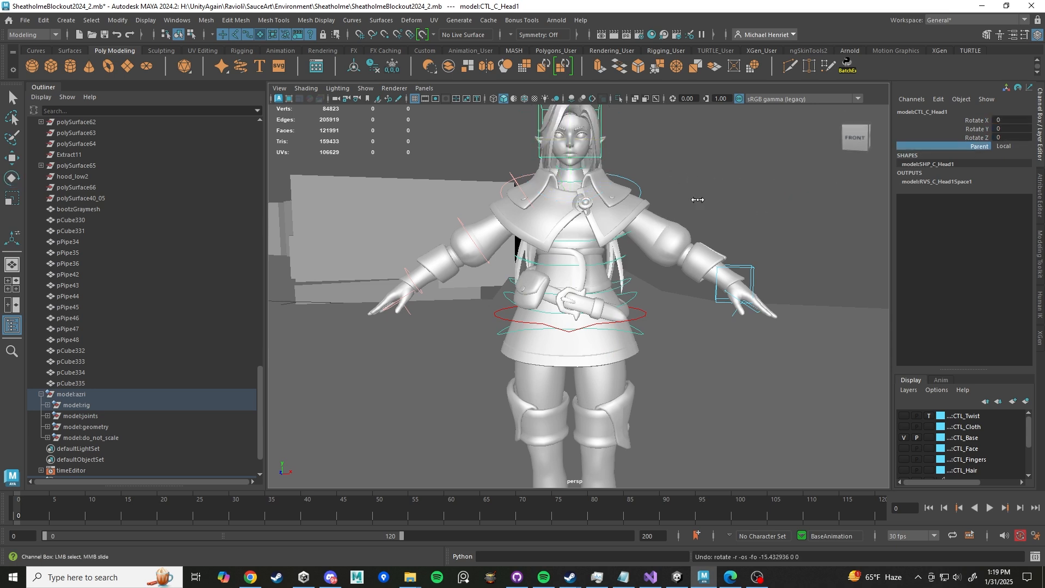
pyautogui.click(1005, 146)
pyautogui.click(1010, 157)
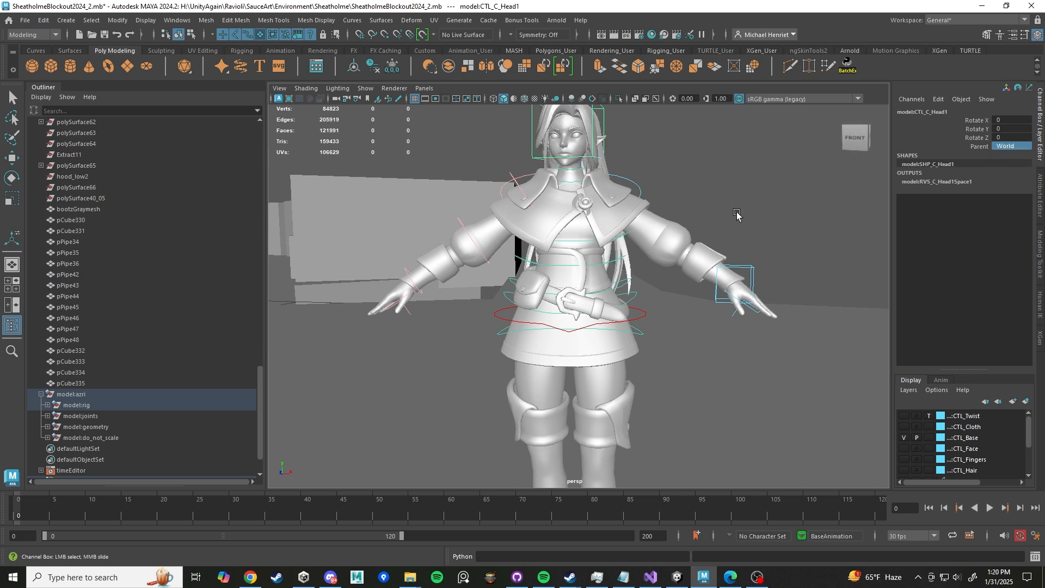
# - Rotate the root control further around Y and undo the rotation
pyautogui.click(643, 321)
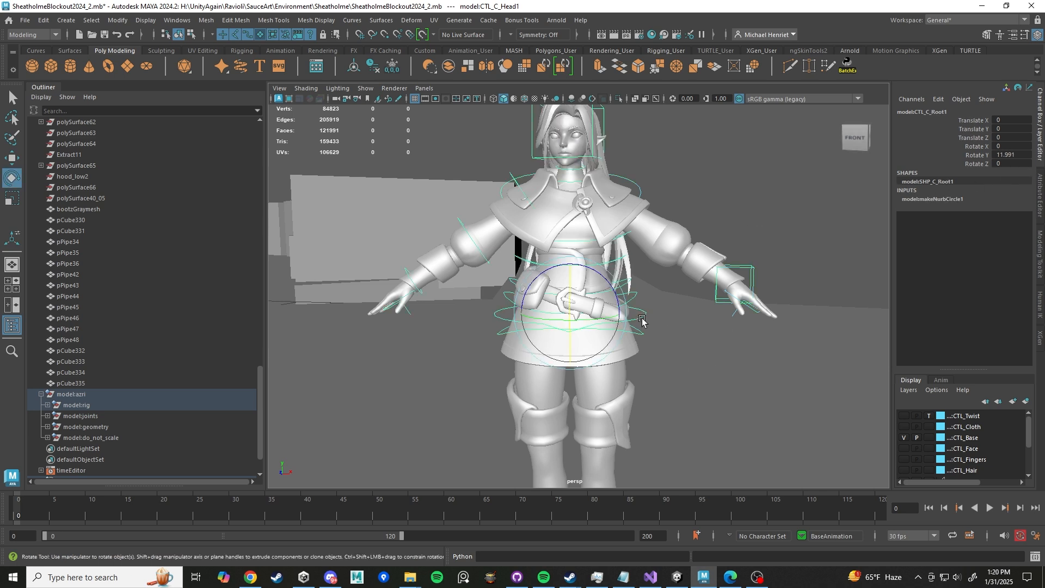
pyautogui.press('e')
pyautogui.moveTo(588, 318)
pyautogui.mouseDown()
pyautogui.moveTo(565, 317)
pyautogui.moveTo(595, 305)
pyautogui.mouseUp()
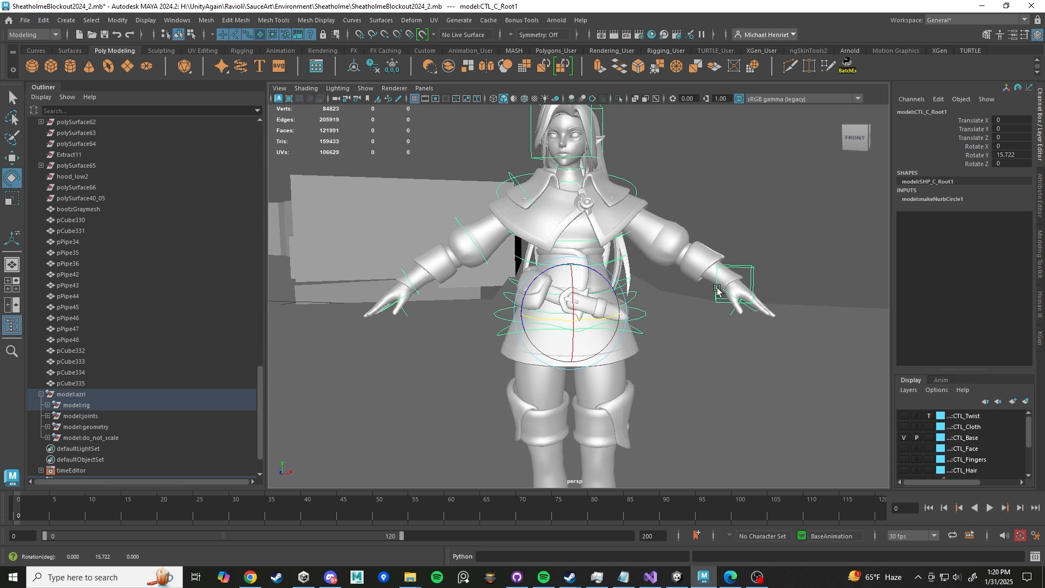
pyautogui.hotkey('ctrl', 'z')
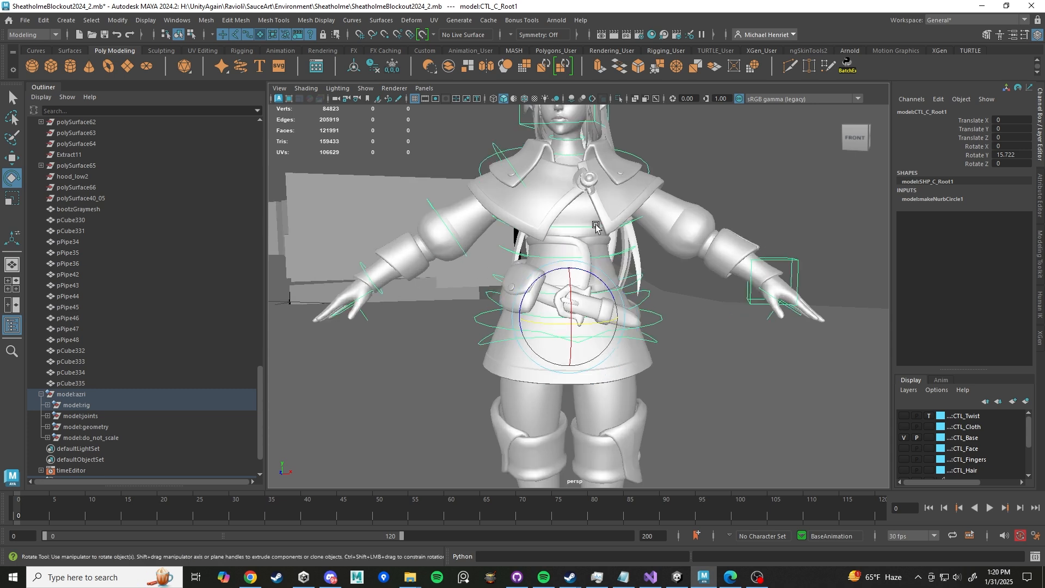
# - Select the spine FK controls and rotate the second spine FK control around Y to about 4.4 degrees
pyautogui.click(597, 227)
pyautogui.click(631, 256)
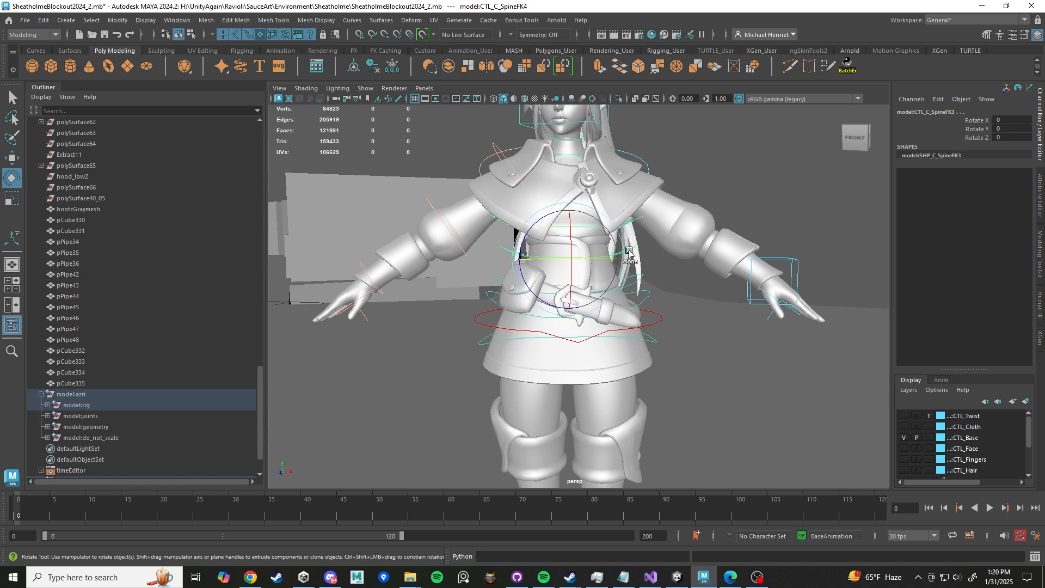
pyautogui.click(639, 282)
pyautogui.moveTo(602, 294); pyautogui.dragTo(595, 295)
pyautogui.scroll(-2, 619, 300)
pyautogui.scroll(2, 619, 301)
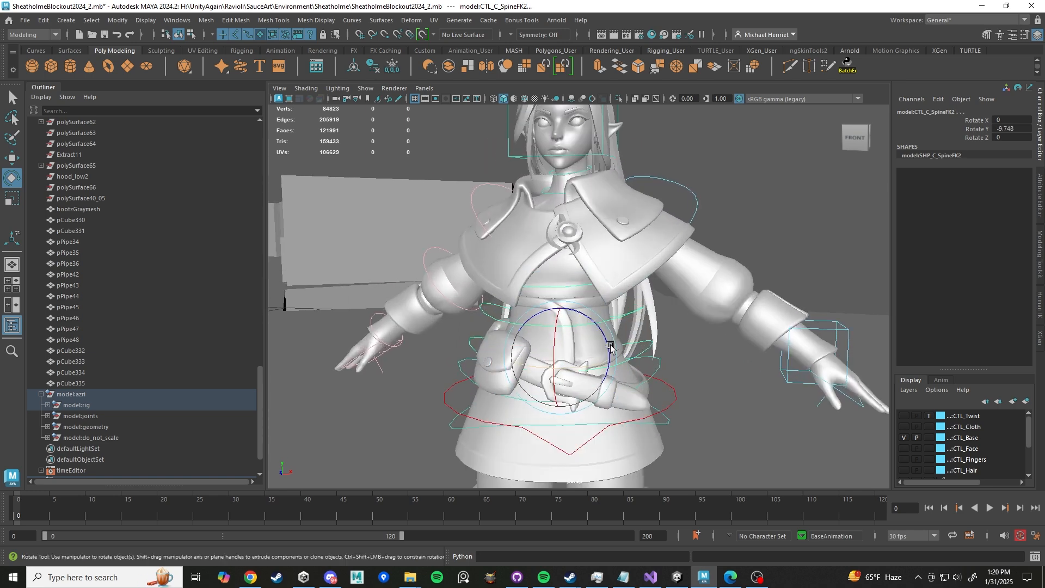
pyautogui.moveTo(579, 367); pyautogui.dragTo(588, 366)
pyautogui.keyDown('alt'); pyautogui.moveTo(588, 360); pyautogui.dragTo(604, 403, button='middle'); pyautogui.keyUp('alt')
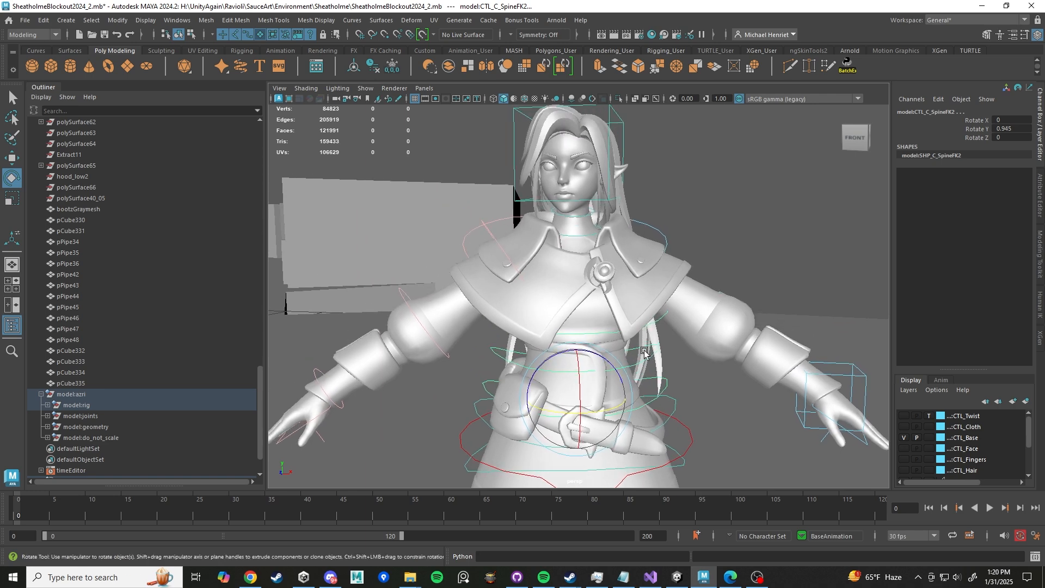
pyautogui.scroll(-2, 645, 353)
pyautogui.moveTo(602, 390); pyautogui.dragTo(604, 390)
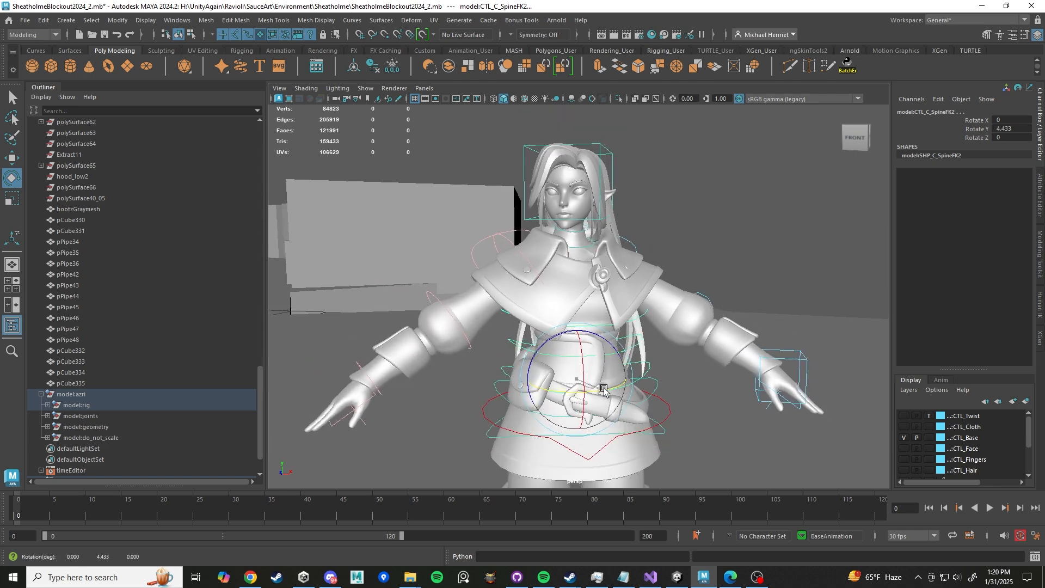
# - Select the head and neck controls, rotate the lower neck control around X, and undo the rotation
pyautogui.keyDown('alt'); pyautogui.moveTo(868, 219); pyautogui.dragTo(696, 224); pyautogui.keyUp('alt')
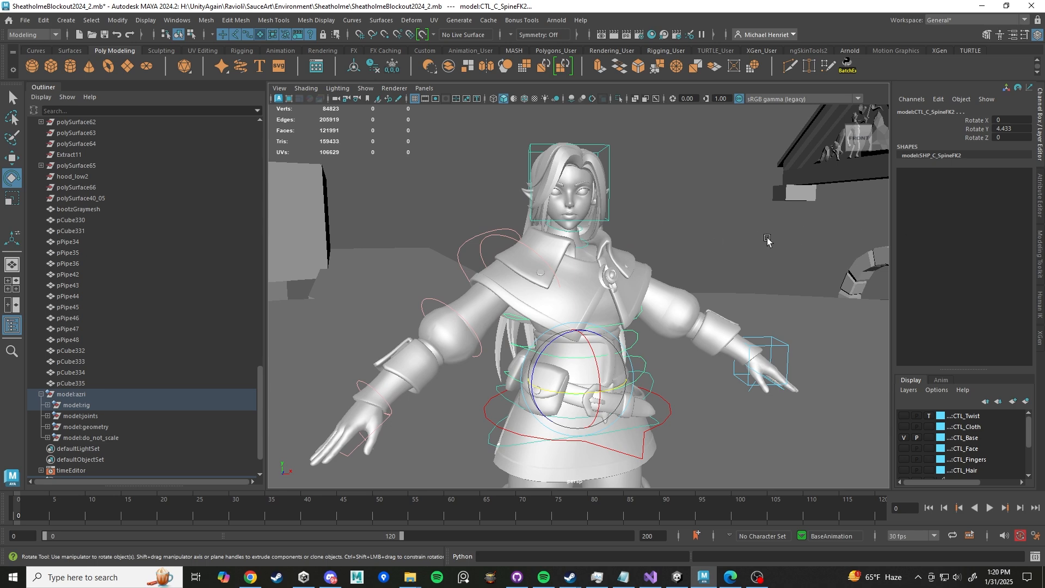
pyautogui.keyDown('alt'); pyautogui.moveTo(767, 240); pyautogui.dragTo(649, 205); pyautogui.keyUp('alt')
pyautogui.click(604, 149)
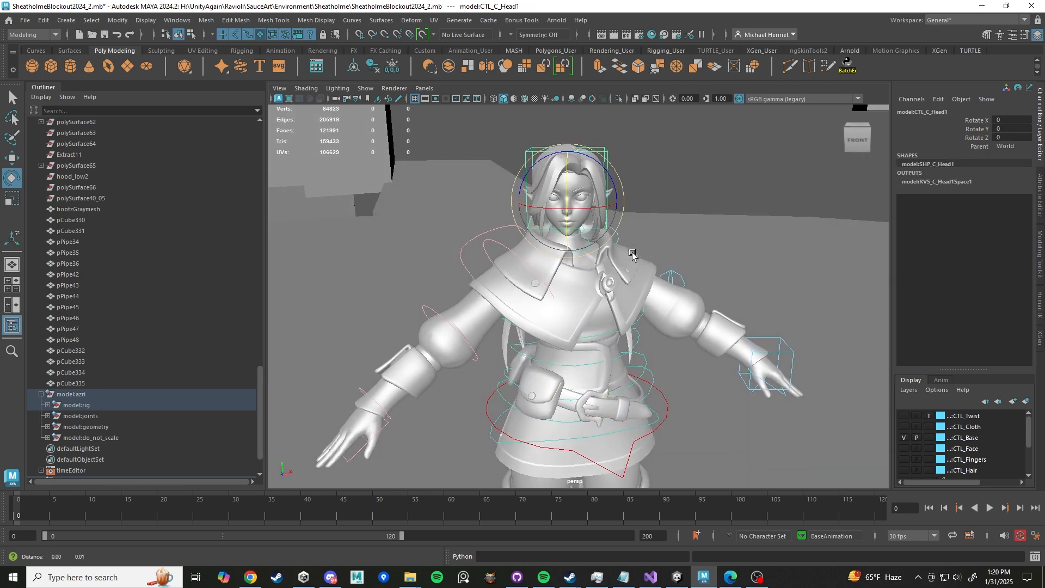
pyautogui.scroll(4, 578, 228)
pyautogui.press('w')
pyautogui.click(585, 226)
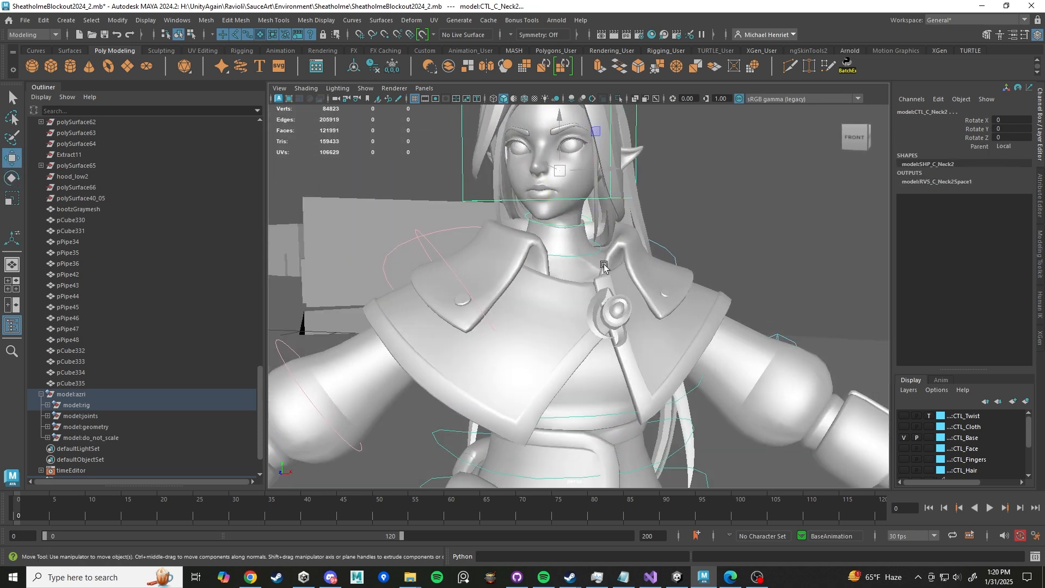
pyautogui.press('e')
pyautogui.scroll(-4, 604, 260)
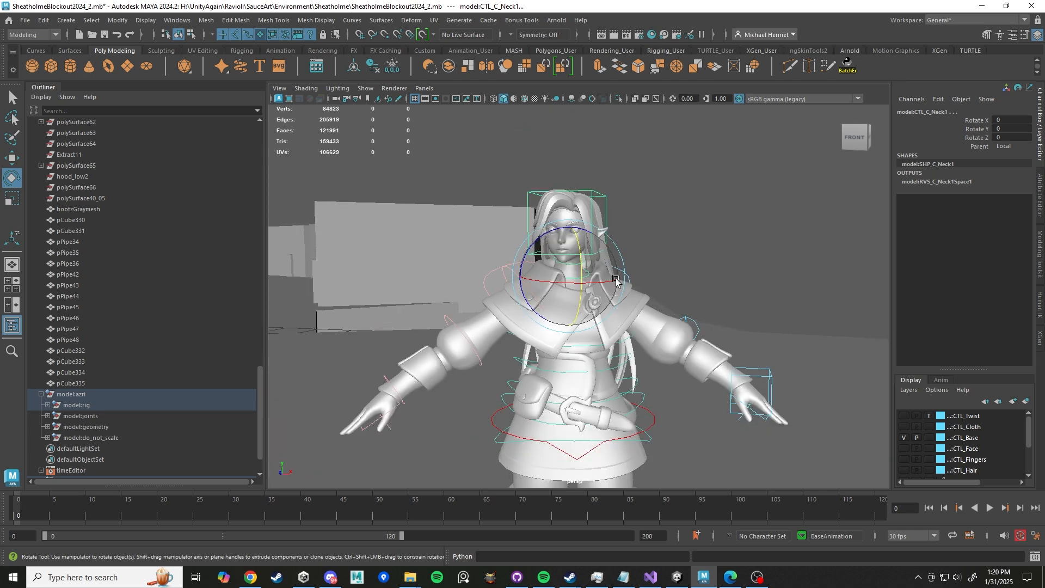
pyautogui.scroll(2, 615, 282)
pyautogui.moveTo(555, 272); pyautogui.dragTo(546, 275)
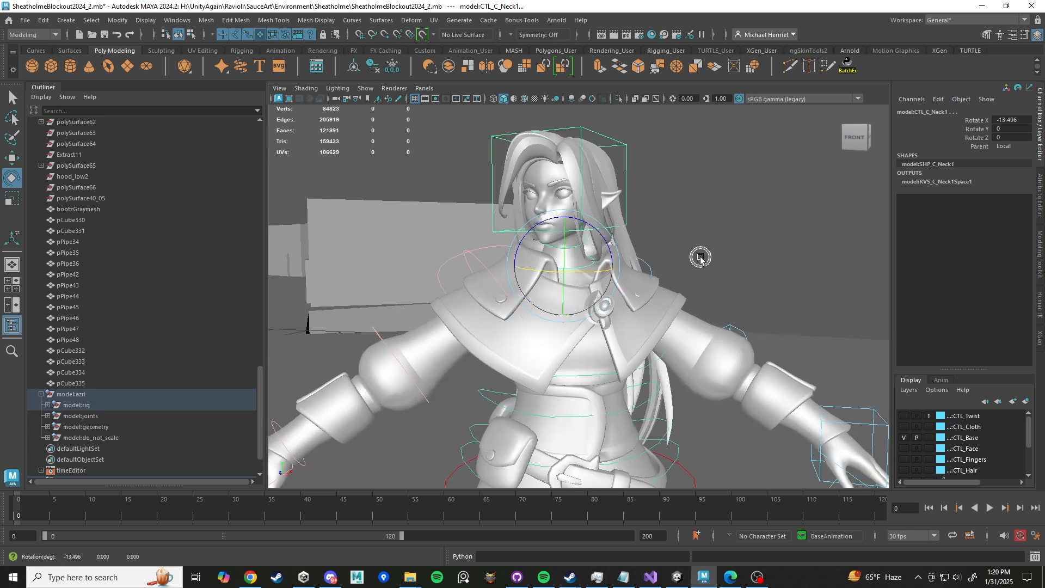
pyautogui.hotkey('ctrl', 'z')
# - Select the upper spine FK control and the head control to inspect them from a wider view
pyautogui.scroll(-2, 669, 367)
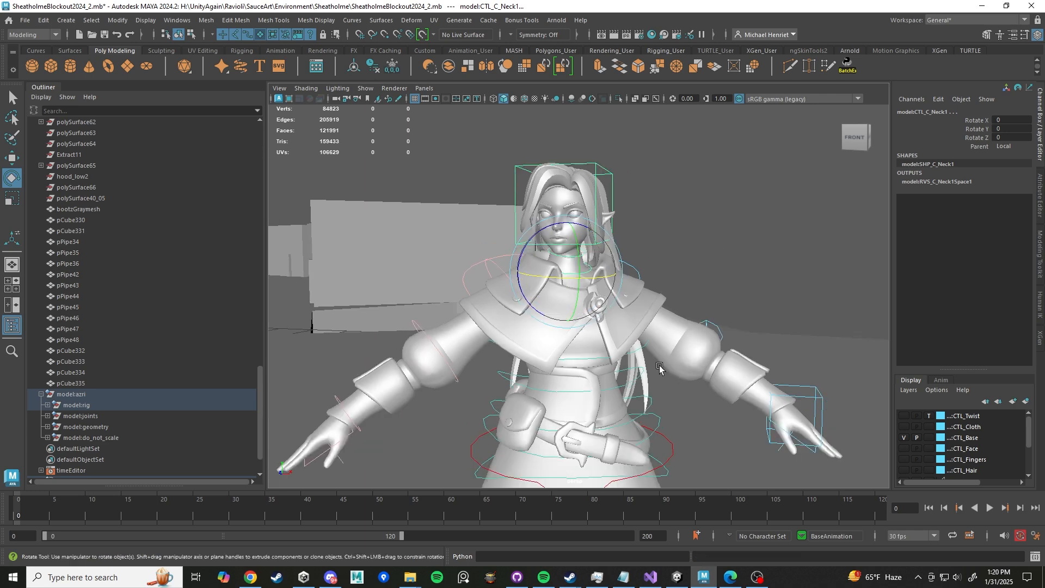
pyautogui.keyDown('alt'); pyautogui.moveTo(627, 363); pyautogui.dragTo(623, 295, button='middle'); pyautogui.keyUp('alt')
pyautogui.scroll(2, 622, 295)
pyautogui.click(603, 276)
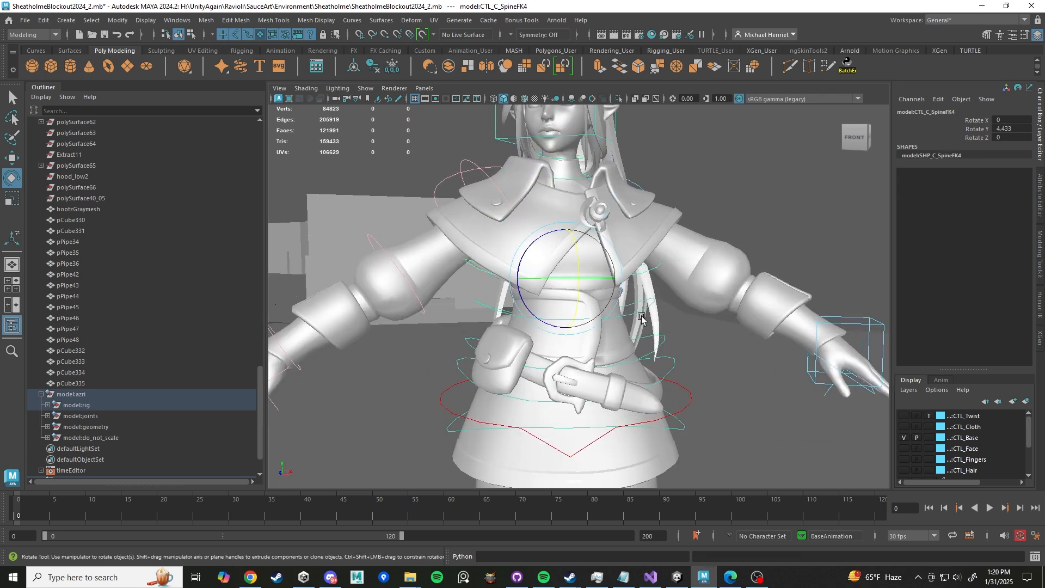
pyautogui.scroll(-2, 633, 204)
pyautogui.keyDown('alt'); pyautogui.moveTo(632, 204); pyautogui.dragTo(621, 279, button='middle'); pyautogui.keyUp('alt')
pyautogui.click(575, 172)
pyautogui.click(576, 171)
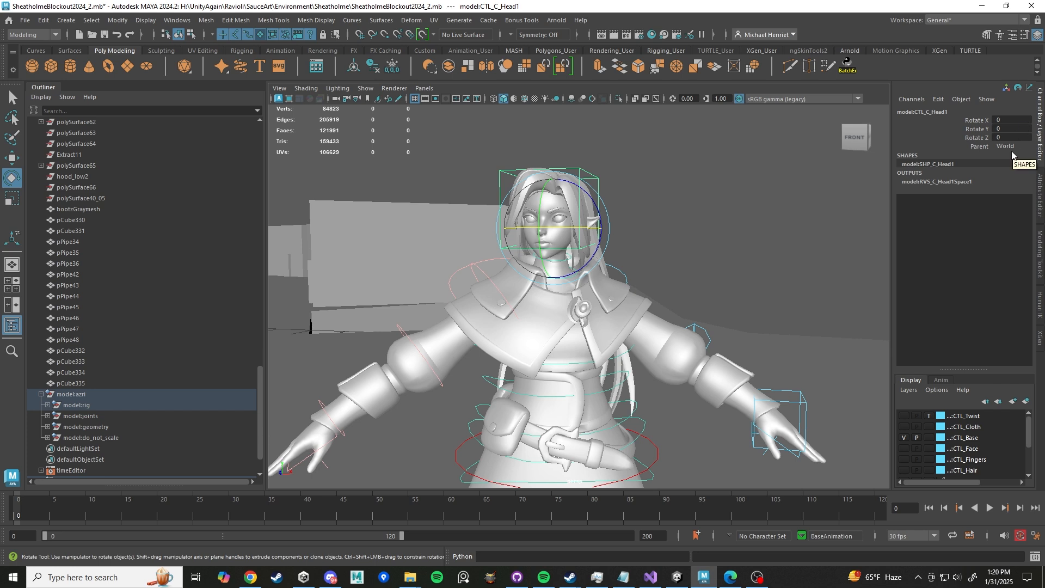
pyautogui.scroll(-6, 714, 270)
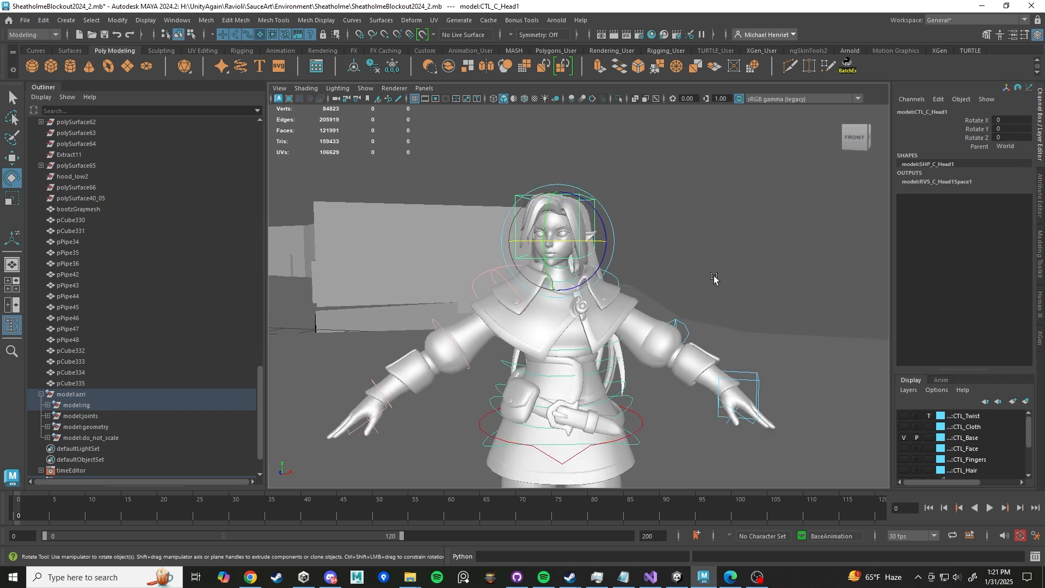
pyautogui.scroll(-2, 711, 352)
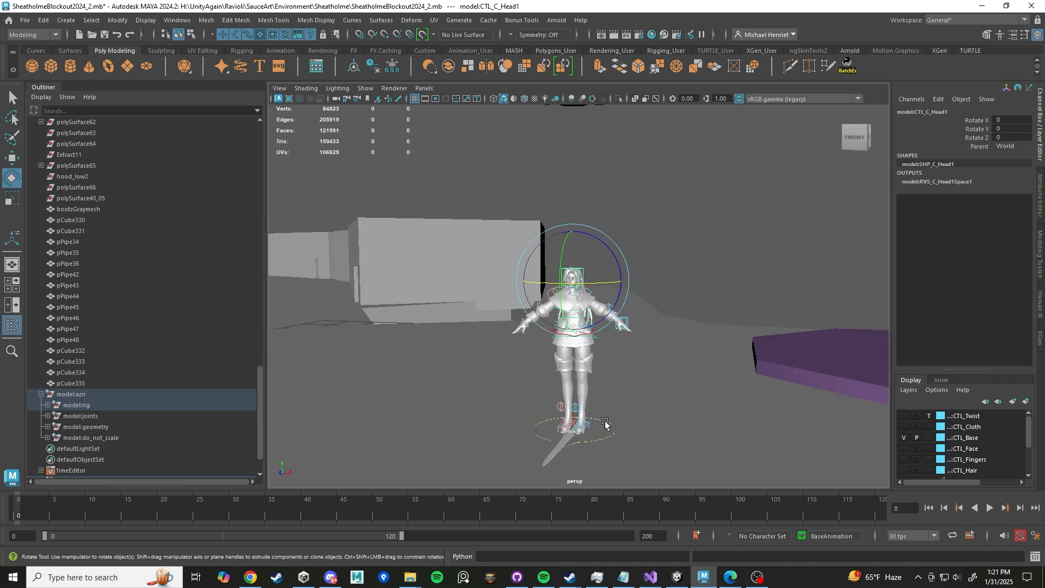
# - Select the world control, rotate it about 37.5 degrees around Y, and undo the rotation
pyautogui.click(606, 422)
pyautogui.keyDown('alt'); pyautogui.moveTo(629, 366); pyautogui.dragTo(628, 335, button='middle'); pyautogui.keyUp('alt')
pyautogui.click(609, 397)
pyautogui.scroll(4, 609, 398)
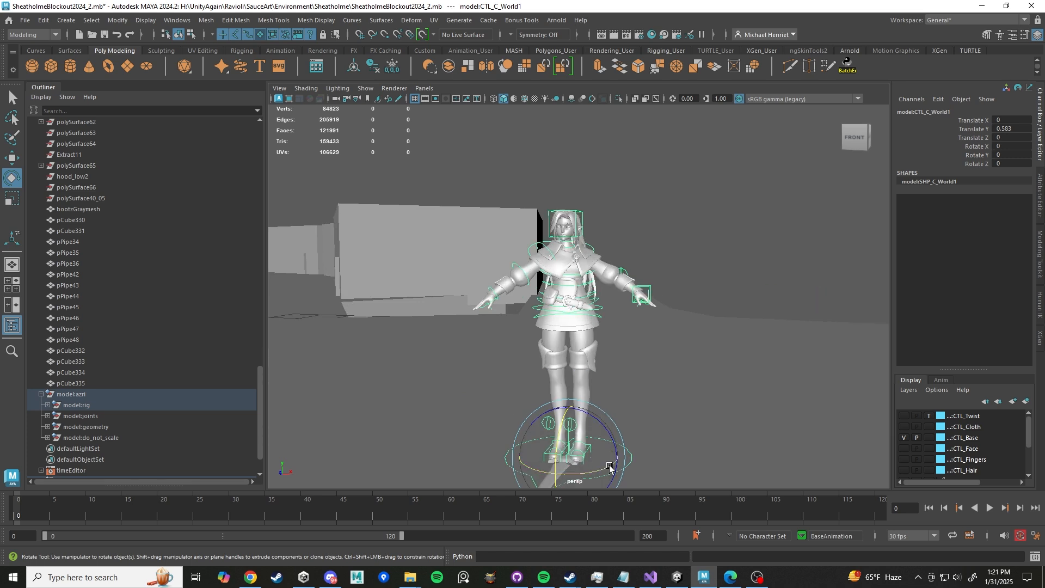
pyautogui.moveTo(609, 467); pyautogui.dragTo(625, 461)
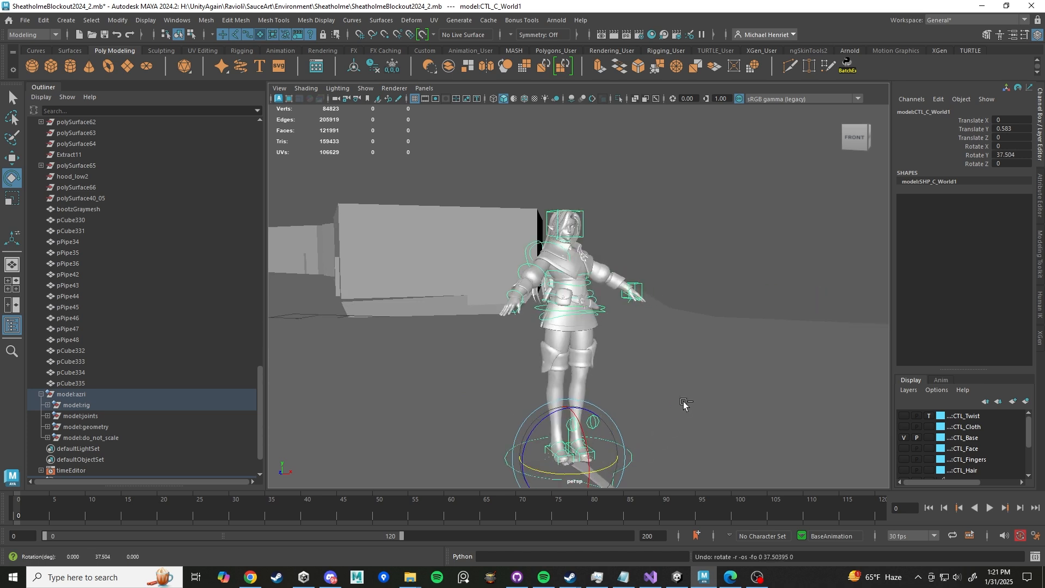
pyautogui.scroll(5, 619, 180)
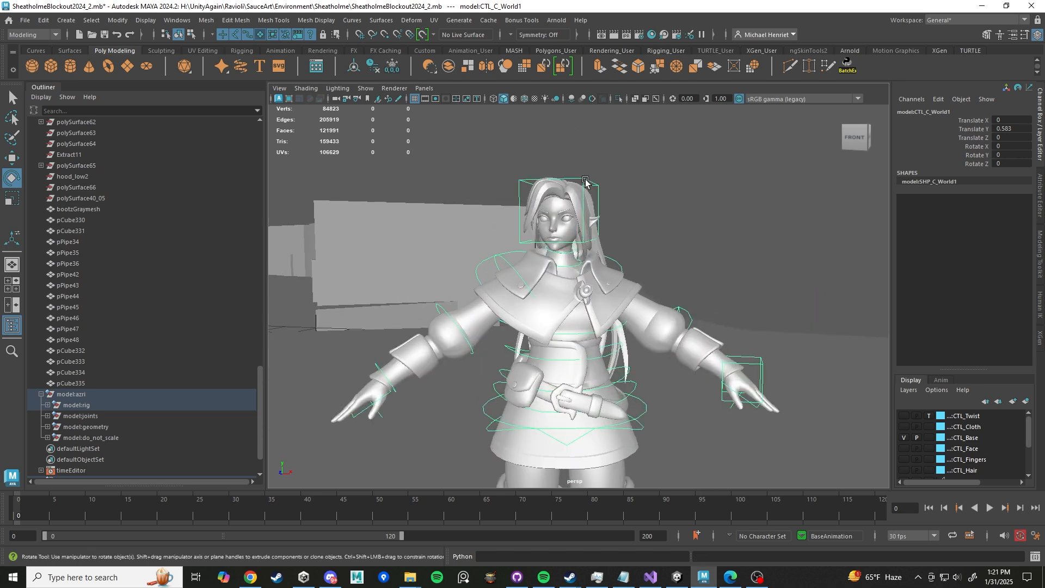
# - Select the left leg pole vector, then the left foot IK control, rotate it around Y, and undo the rotation
pyautogui.click(585, 181)
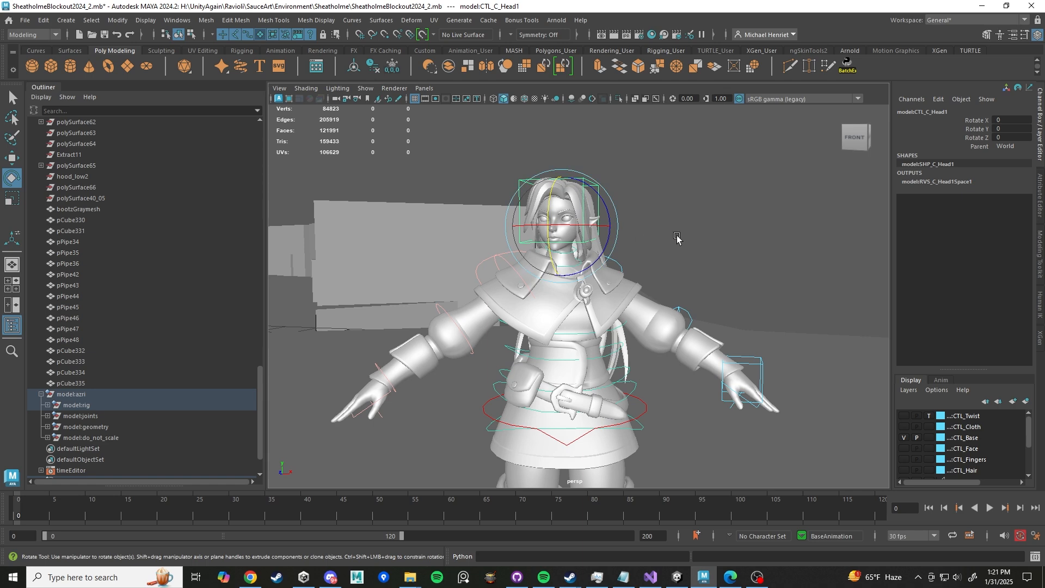
pyautogui.keyDown('alt'); pyautogui.moveTo(677, 238); pyautogui.dragTo(606, 410); pyautogui.keyUp('alt')
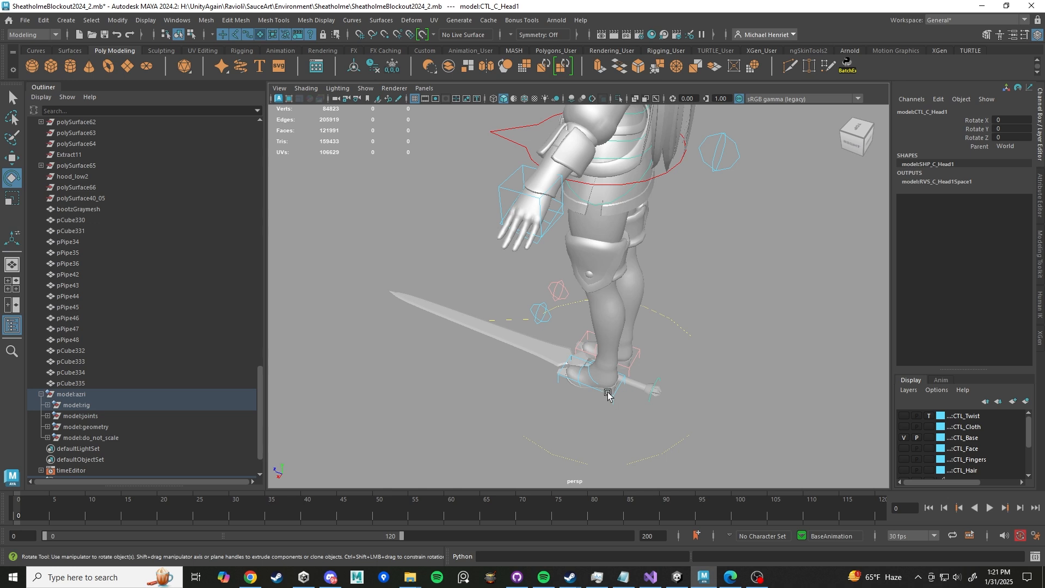
pyautogui.click(608, 394)
pyautogui.click(541, 322)
pyautogui.scroll(-4, 576, 294)
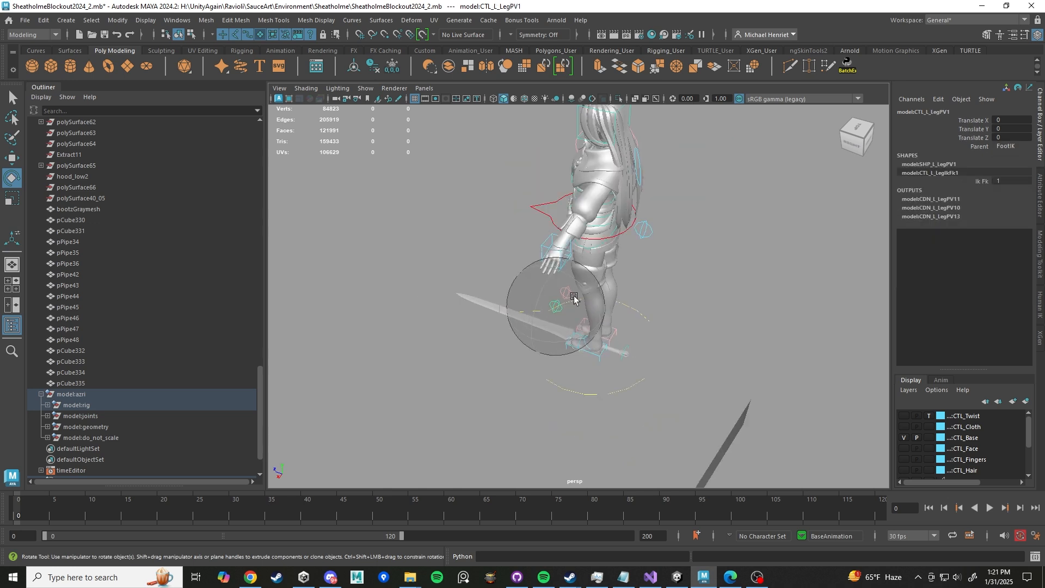
pyautogui.scroll(4, 576, 295)
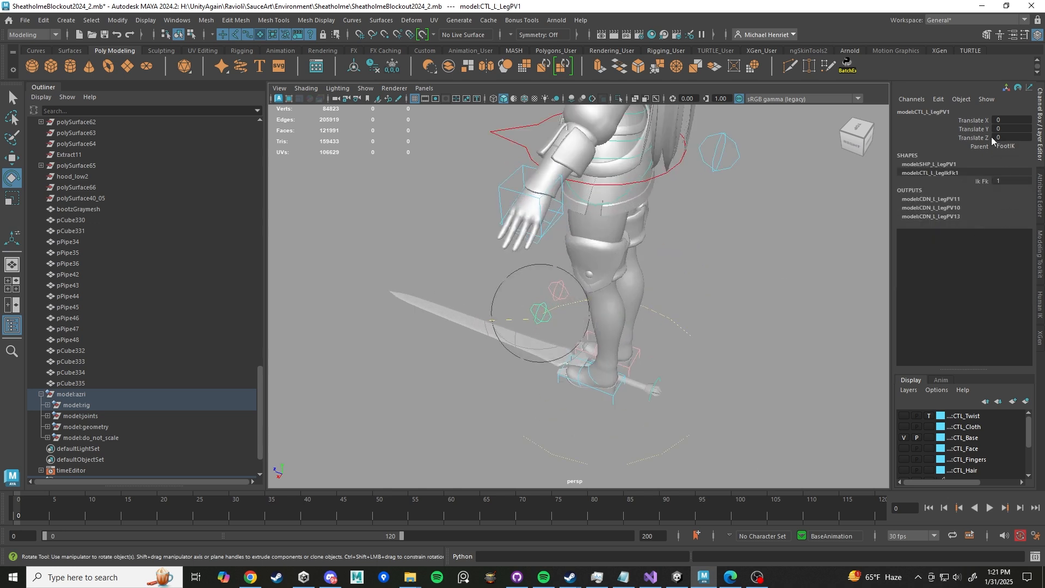
pyautogui.click(611, 397)
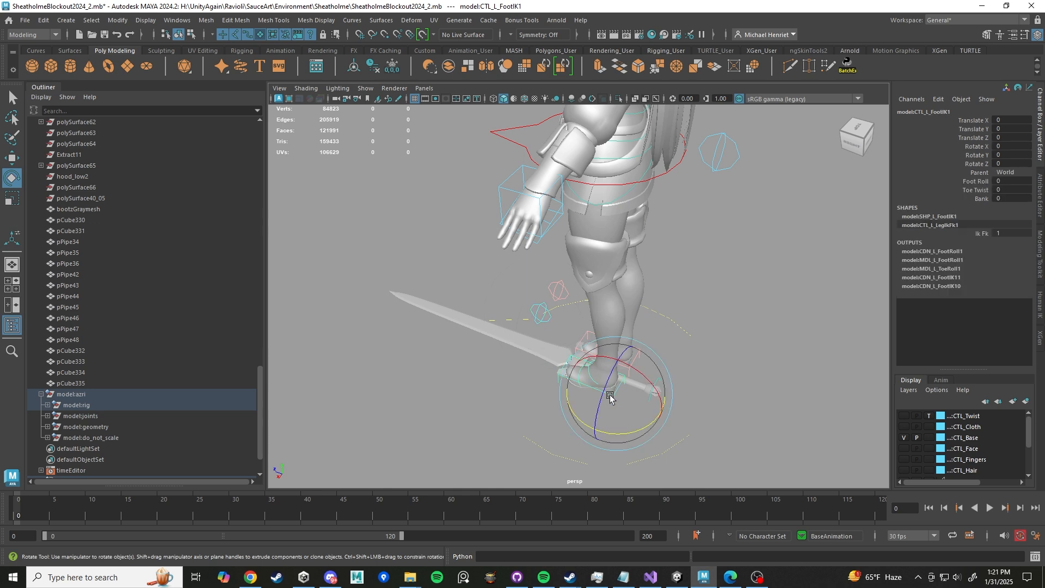
pyautogui.click(619, 436)
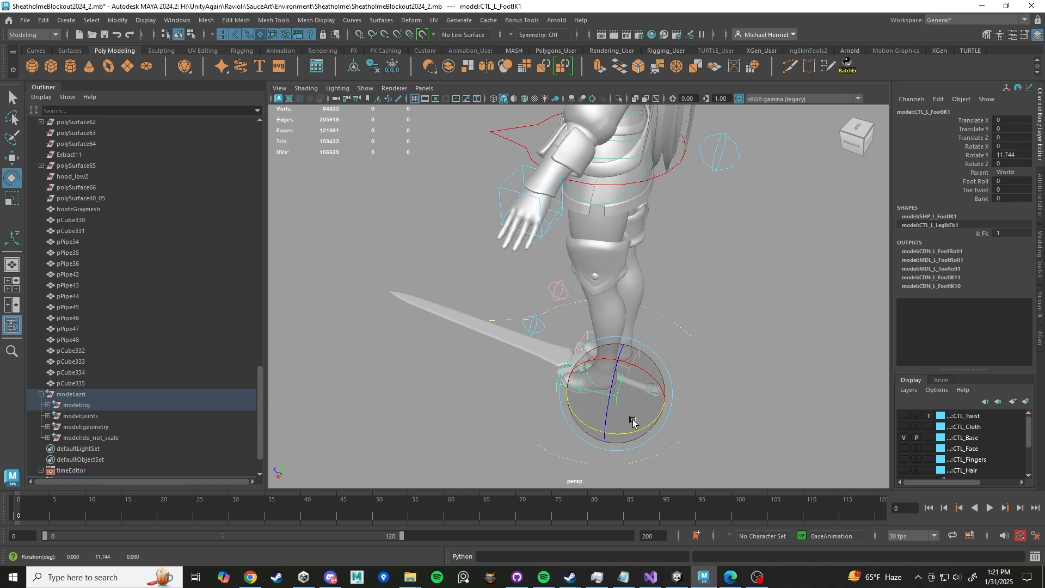
pyautogui.hotkey('ctrl', 'z')
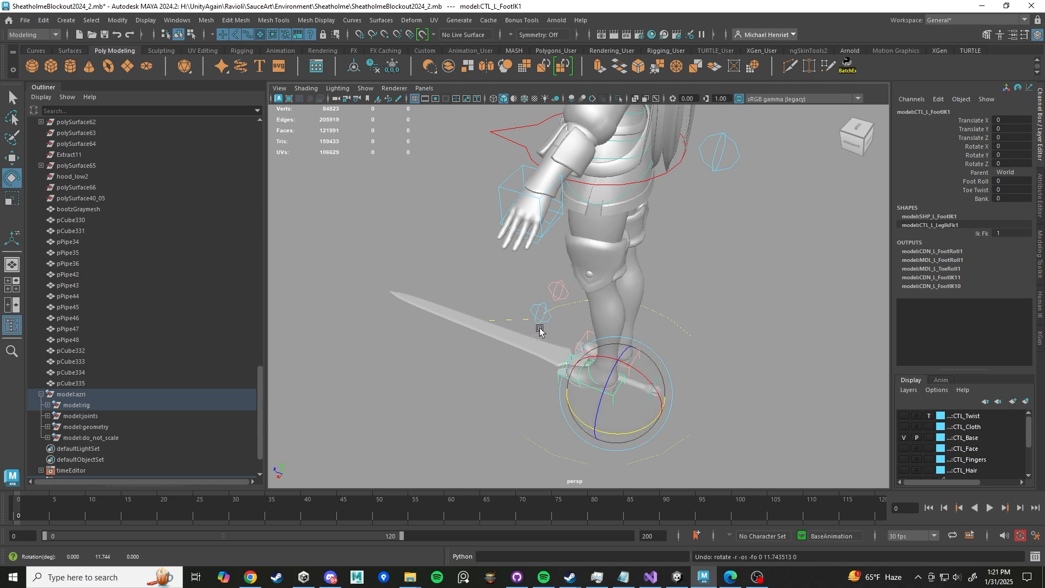
# - Orbit around the character to examine the rig and its surroundings from several angles
pyautogui.scroll(-5, 546, 338)
pyautogui.keyDown('alt'); pyautogui.moveTo(543, 343); pyautogui.dragTo(622, 333); pyautogui.keyUp('alt')
pyautogui.scroll(4, 715, 371)
pyautogui.scroll(-5, 549, 331)
pyautogui.scroll(6, 549, 331)
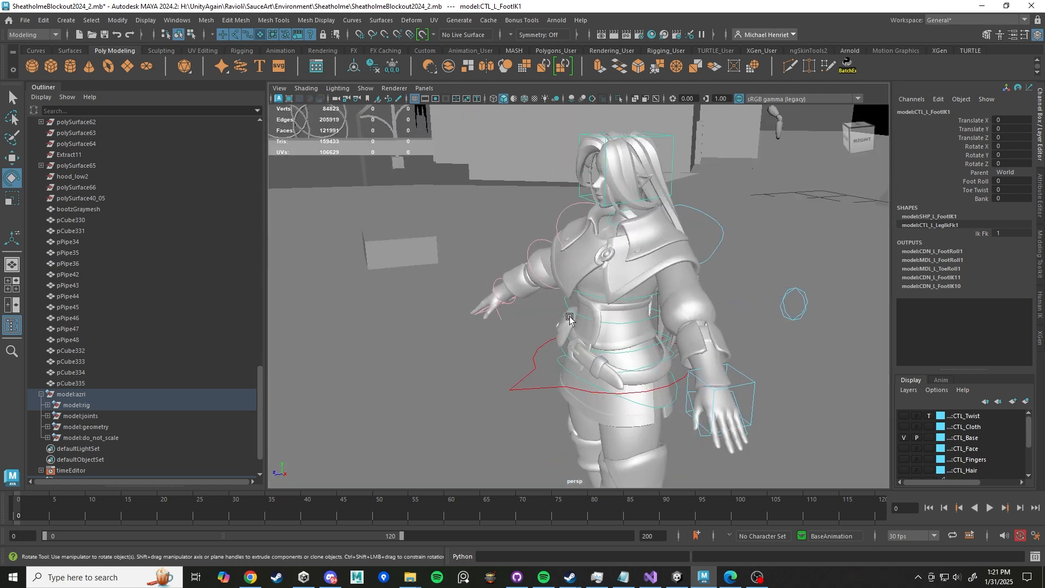
pyautogui.keyDown('alt'); pyautogui.moveTo(549, 330); pyautogui.dragTo(611, 317); pyautogui.keyUp('alt')
pyautogui.scroll(-5, 610, 315)
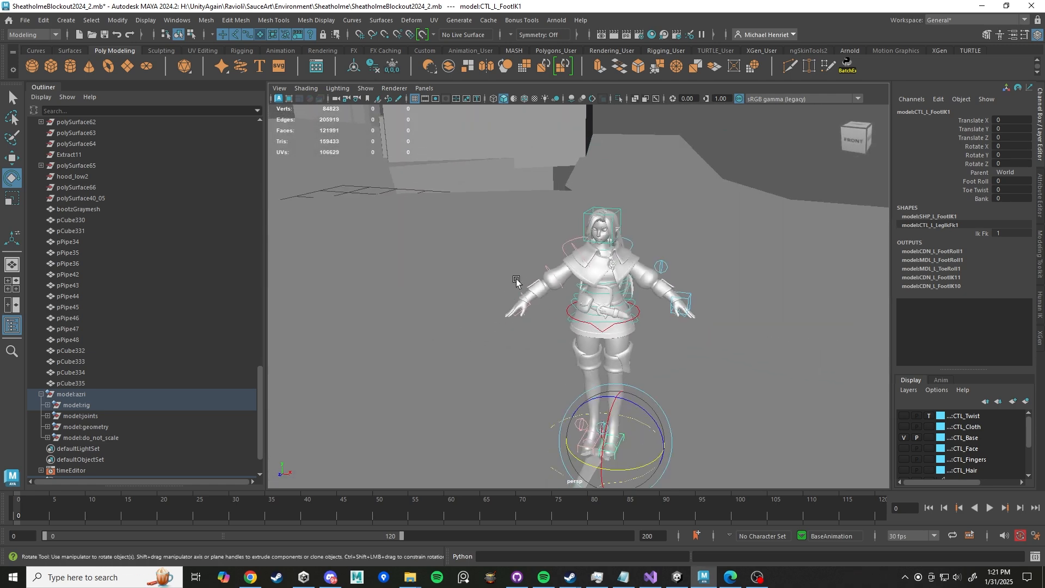
pyautogui.moveTo(515, 287)
pyautogui.keyDown('alt'); pyautogui.mouseDown()
pyautogui.moveTo(511, 276)
pyautogui.moveTo(537, 289)
pyautogui.moveTo(566, 280)
pyautogui.moveTo(432, 275)
pyautogui.moveTo(520, 279)
pyautogui.mouseUp(); pyautogui.keyUp('alt')
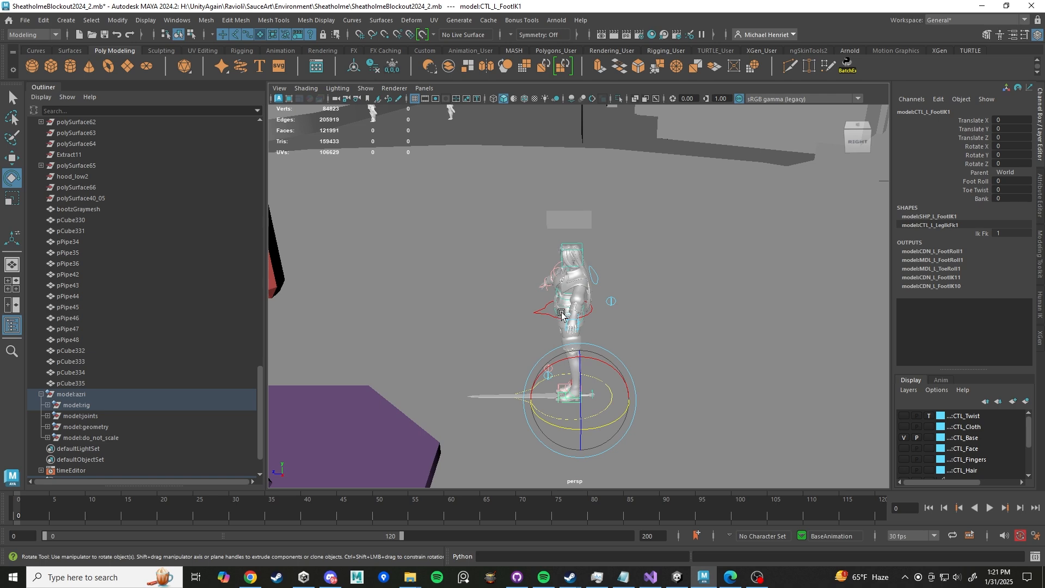
pyautogui.scroll(5, 509, 313)
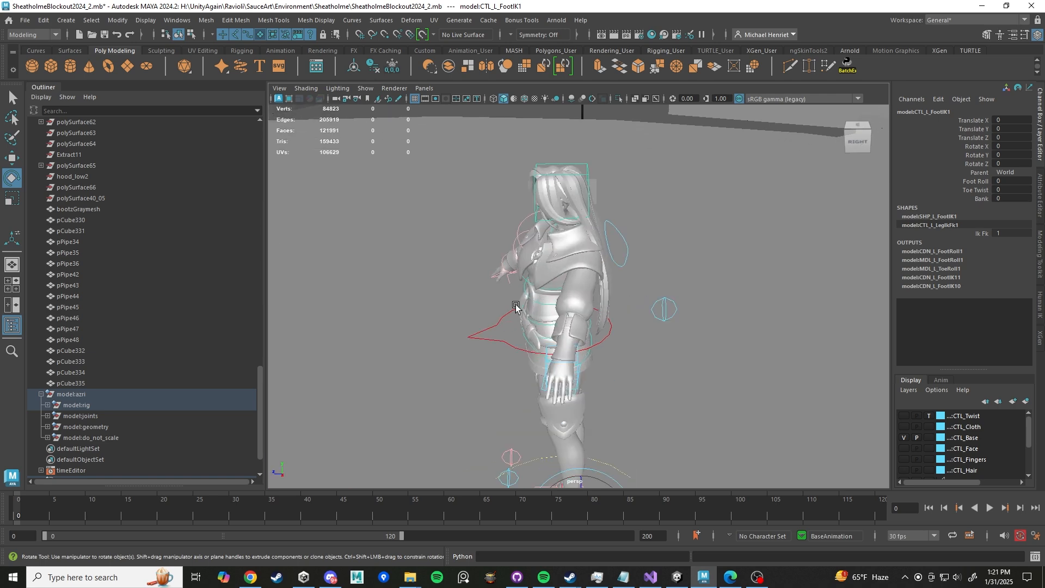
pyautogui.keyDown('alt'); pyautogui.moveTo(505, 312); pyautogui.dragTo(479, 328); pyautogui.keyUp('alt')
pyautogui.scroll(-5, 590, 327)
pyautogui.keyDown('alt'); pyautogui.moveTo(625, 235); pyautogui.dragTo(621, 250); pyautogui.keyUp('alt')
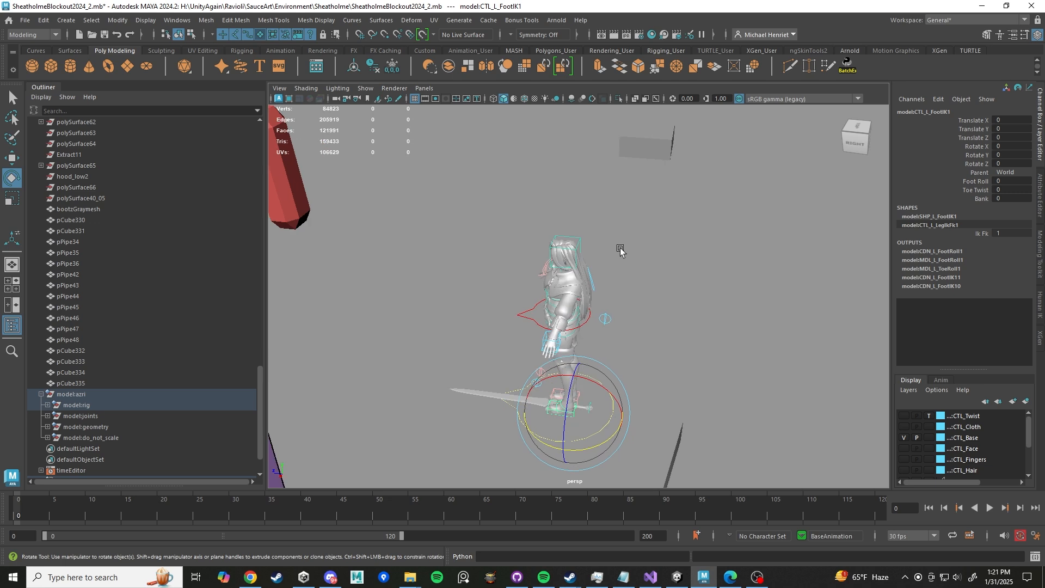
pyautogui.scroll(-8, 621, 250)
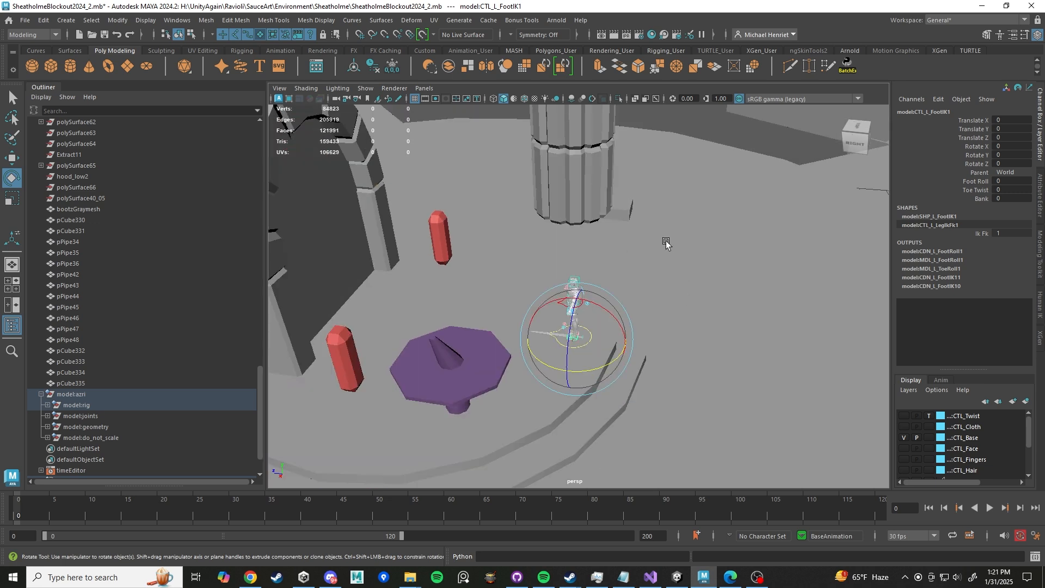
# - Select the world control and move the character to about X -5 and Y 33
pyautogui.click(716, 130)
pyautogui.click(583, 347)
pyautogui.press('w')
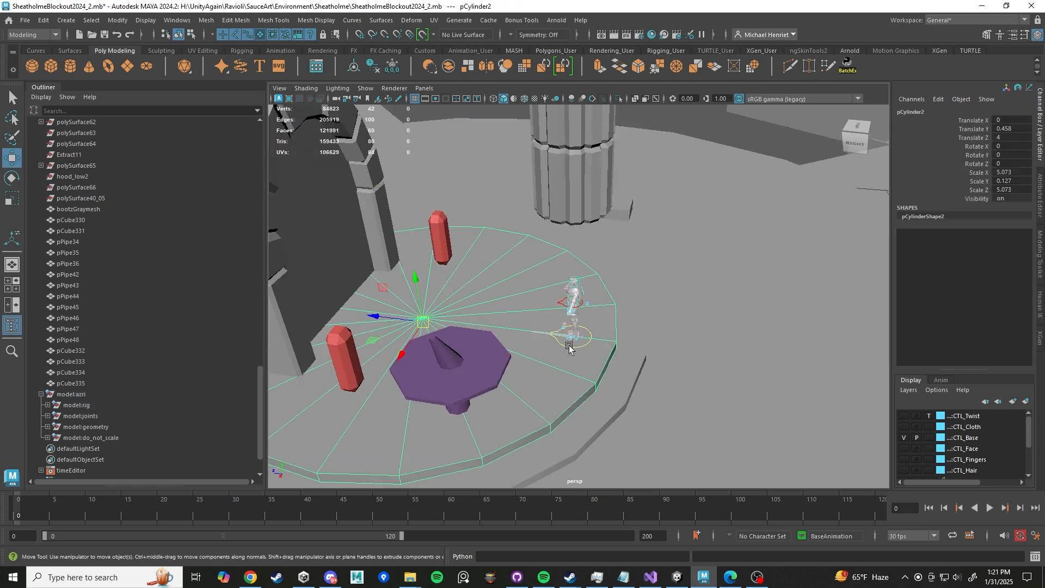
pyautogui.moveTo(574, 293); pyautogui.dragTo(462, 301)
pyautogui.keyDown('alt'); pyautogui.moveTo(537, 296); pyautogui.dragTo(553, 449, button='middle'); pyautogui.keyUp('alt')
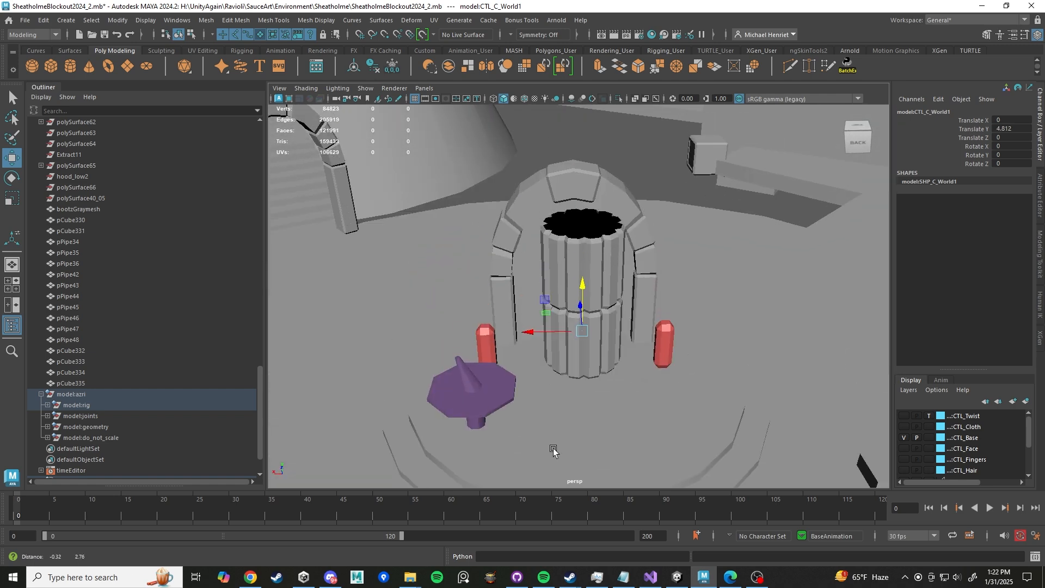
pyautogui.keyDown('alt'); pyautogui.moveTo(553, 448); pyautogui.dragTo(547, 310, button='right'); pyautogui.keyUp('alt')
pyautogui.moveTo(534, 277); pyautogui.dragTo(501, 111)
pyautogui.scroll(-5, 529, 232)
pyautogui.keyDown('alt'); pyautogui.moveTo(531, 232); pyautogui.dragTo(546, 272, button='middle'); pyautogui.keyUp('alt')
pyautogui.moveTo(546, 262); pyautogui.dragTo(610, 88)
pyautogui.keyDown('alt'); pyautogui.moveTo(593, 294); pyautogui.dragTo(522, 256); pyautogui.keyUp('alt')
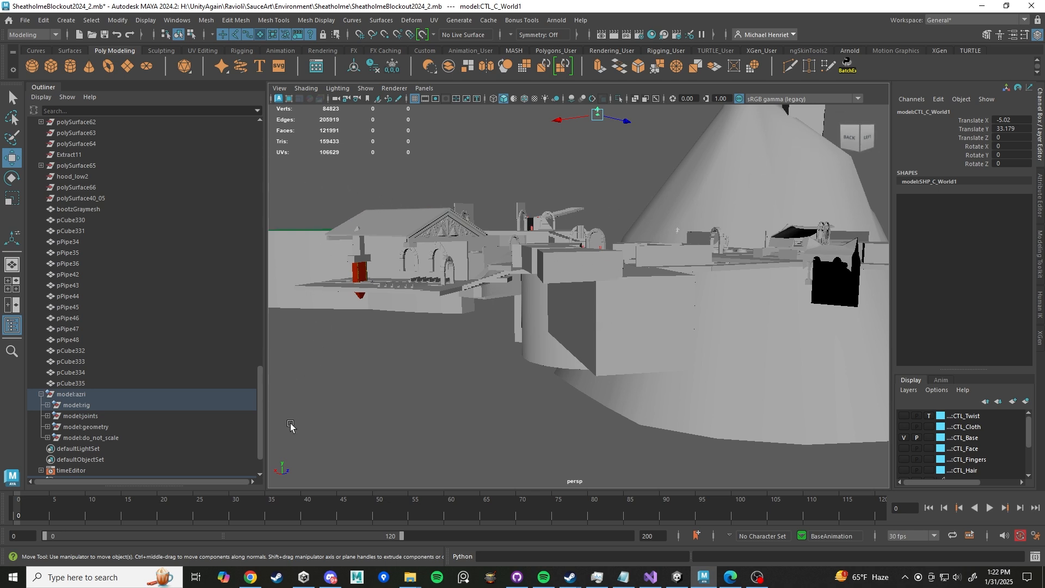
# - Select the surrounding environment geometry in the viewport and scroll the outliner through the selection
pyautogui.moveTo(285, 459); pyautogui.dragTo(839, 132)
pyautogui.moveTo(578, 255)
pyautogui.keyDown('alt'); pyautogui.mouseDown()
pyautogui.moveTo(612, 267)
pyautogui.moveTo(575, 249)
pyautogui.mouseUp(); pyautogui.keyUp('alt')
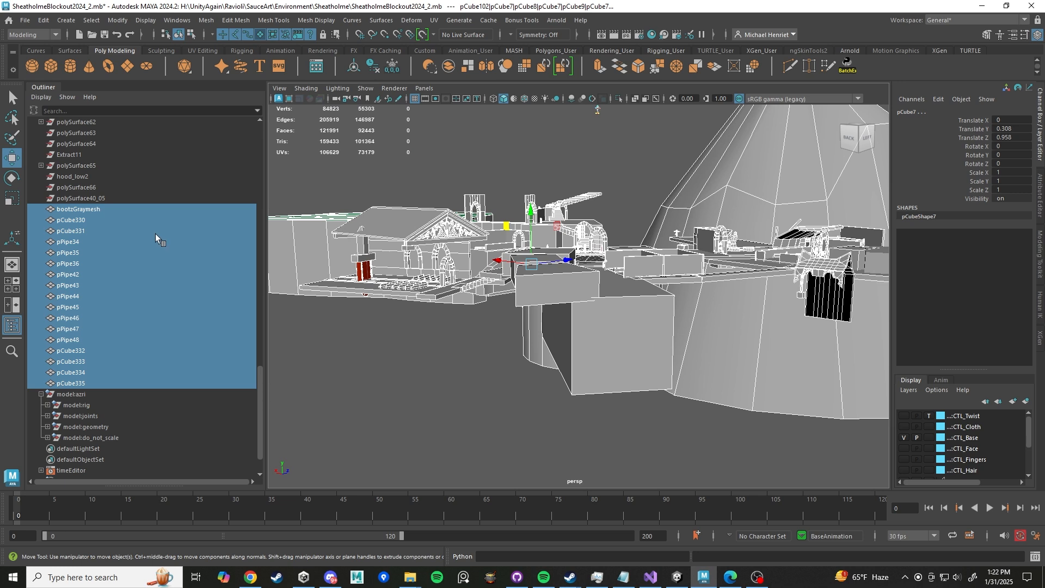
pyautogui.scroll(5, 155, 234)
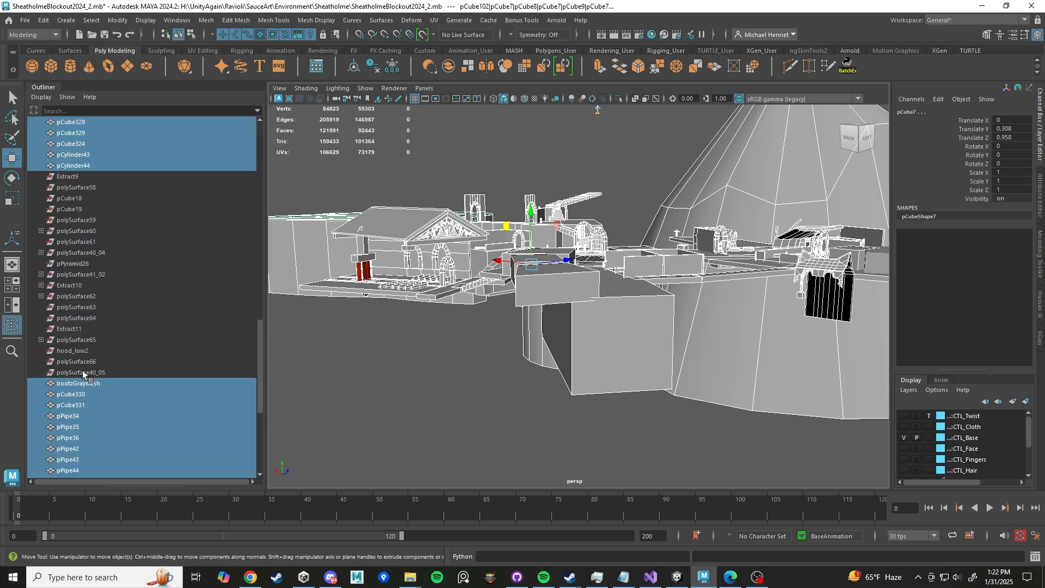
# - Extend the outliner selection upward to include the remaining environment objects up to Extract9
pyautogui.keyDown('ctrl'); pyautogui.click(83, 371); pyautogui.keyUp('ctrl')
pyautogui.keyDown('ctrl'); pyautogui.click(77, 362); pyautogui.keyUp('ctrl')
pyautogui.keyDown('ctrl'); pyautogui.click(79, 350); pyautogui.keyUp('ctrl')
pyautogui.keyDown('ctrl'); pyautogui.click(82, 340); pyautogui.keyUp('ctrl')
pyautogui.keyDown('ctrl'); pyautogui.click(80, 338); pyautogui.keyUp('ctrl')
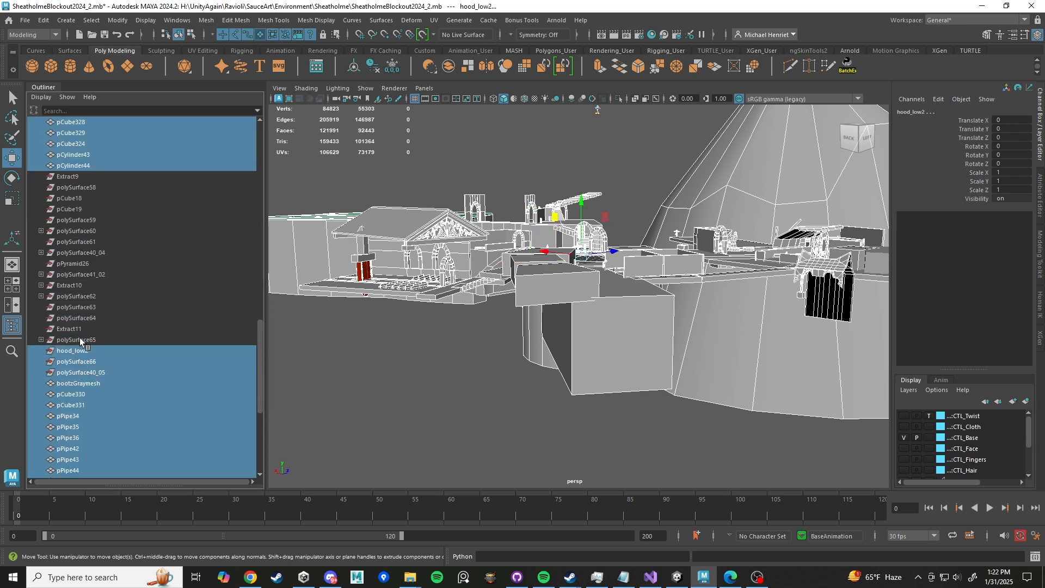
pyautogui.keyDown('ctrl'); pyautogui.click(80, 340); pyautogui.keyUp('ctrl')
pyautogui.keyDown('ctrl'); pyautogui.click(80, 329); pyautogui.keyUp('ctrl')
pyautogui.keyDown('ctrl'); pyautogui.click(79, 318); pyautogui.keyUp('ctrl')
pyautogui.keyDown('ctrl'); pyautogui.click(79, 307); pyautogui.keyUp('ctrl')
pyautogui.keyDown('ctrl'); pyautogui.click(78, 297); pyautogui.keyUp('ctrl')
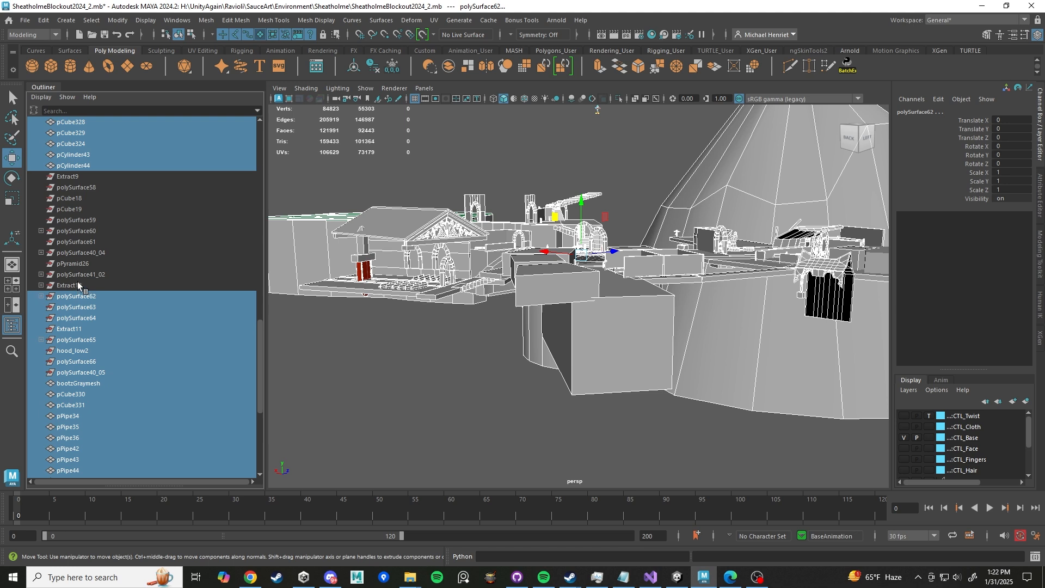
pyautogui.keyDown('ctrl'); pyautogui.click(78, 284); pyautogui.keyUp('ctrl')
pyautogui.keyDown('ctrl'); pyautogui.click(77, 274); pyautogui.keyUp('ctrl')
pyautogui.keyDown('ctrl'); pyautogui.click(79, 252); pyautogui.keyUp('ctrl')
pyautogui.keyDown('ctrl'); pyautogui.click(80, 263); pyautogui.keyUp('ctrl')
pyautogui.keyDown('ctrl'); pyautogui.click(82, 242); pyautogui.keyUp('ctrl')
pyautogui.keyDown('ctrl'); pyautogui.click(83, 231); pyautogui.keyUp('ctrl')
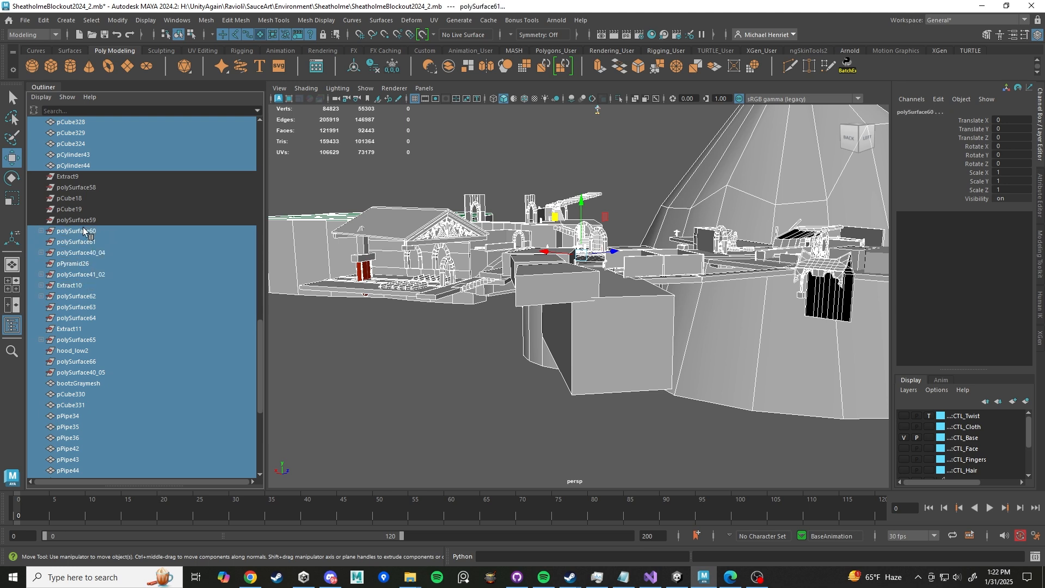
pyautogui.keyDown('ctrl'); pyautogui.click(80, 220); pyautogui.keyUp('ctrl')
pyautogui.keyDown('ctrl'); pyautogui.click(78, 209); pyautogui.keyUp('ctrl')
pyautogui.keyDown('ctrl'); pyautogui.click(76, 198); pyautogui.keyUp('ctrl')
pyautogui.keyDown('ctrl'); pyautogui.click(77, 187); pyautogui.keyUp('ctrl')
pyautogui.keyDown('ctrl'); pyautogui.click(77, 177); pyautogui.keyUp('ctrl')
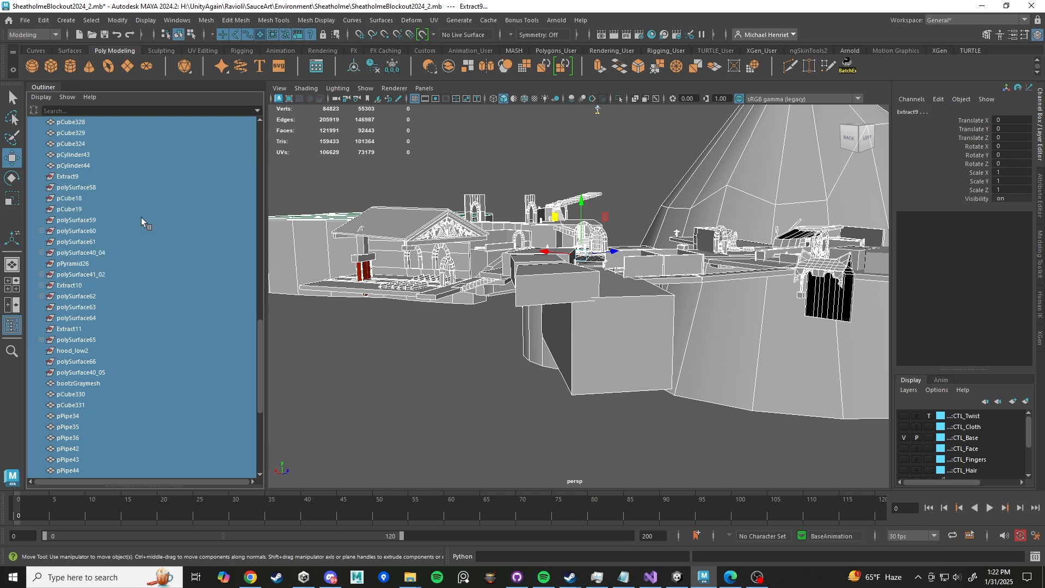
pyautogui.scroll(7, 141, 226)
pyautogui.scroll(7, 138, 243)
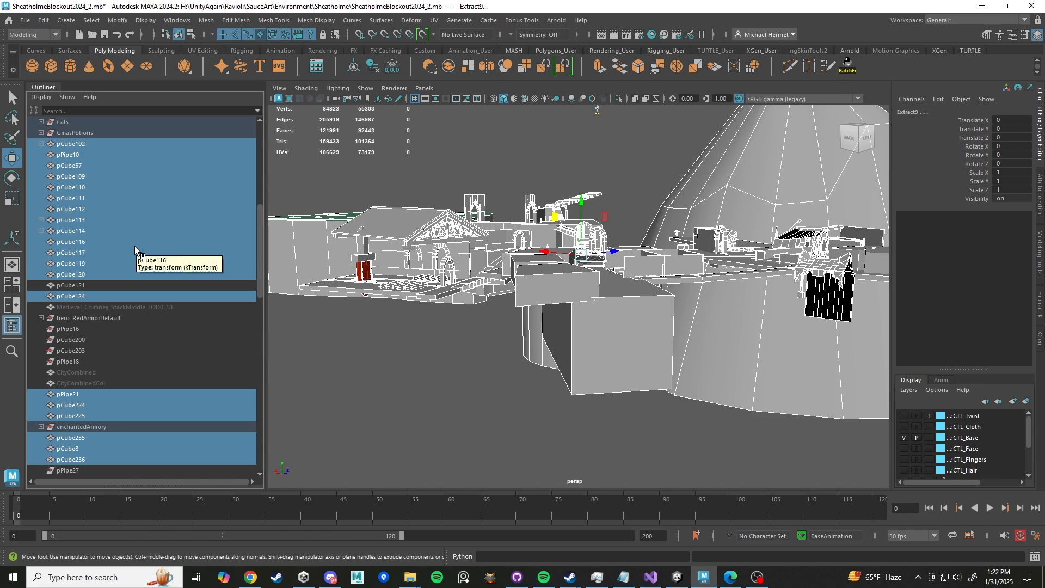
# - Frame the selected environment and orbit around it to inspect the scene
pyautogui.press('f')
pyautogui.keyDown('alt'); pyautogui.moveTo(498, 312); pyautogui.dragTo(462, 309); pyautogui.keyUp('alt')
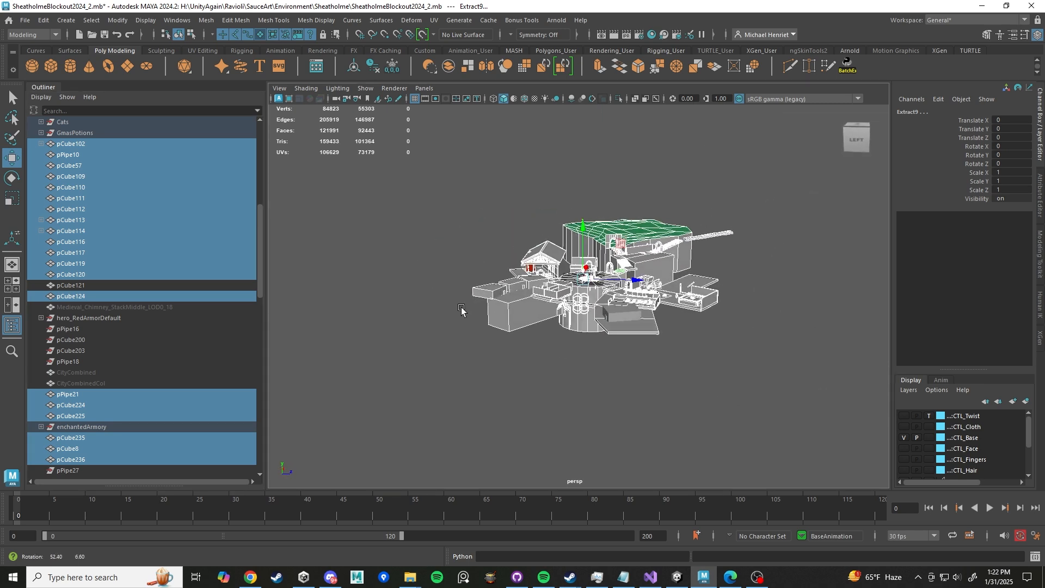
pyautogui.keyDown('ctrl'); pyautogui.keyDown('shift'); pyautogui.moveTo(451, 384); pyautogui.dragTo(724, 238); pyautogui.keyUp('shift'); pyautogui.keyUp('ctrl')
pyautogui.keyDown('alt'); pyautogui.moveTo(486, 350); pyautogui.dragTo(555, 351); pyautogui.keyUp('alt')
pyautogui.keyDown('ctrl'); pyautogui.keyDown('shift'); pyautogui.moveTo(297, 201); pyautogui.dragTo(540, 380); pyautogui.keyUp('shift'); pyautogui.keyUp('ctrl')
pyautogui.keyDown('alt'); pyautogui.moveTo(475, 309); pyautogui.dragTo(486, 303); pyautogui.keyUp('alt')
pyautogui.keyDown('alt'); pyautogui.moveTo(478, 256); pyautogui.dragTo(486, 382); pyautogui.keyUp('alt')
pyautogui.keyDown('alt'); pyautogui.moveTo(487, 382); pyautogui.dragTo(671, 404, button='right'); pyautogui.keyUp('alt')
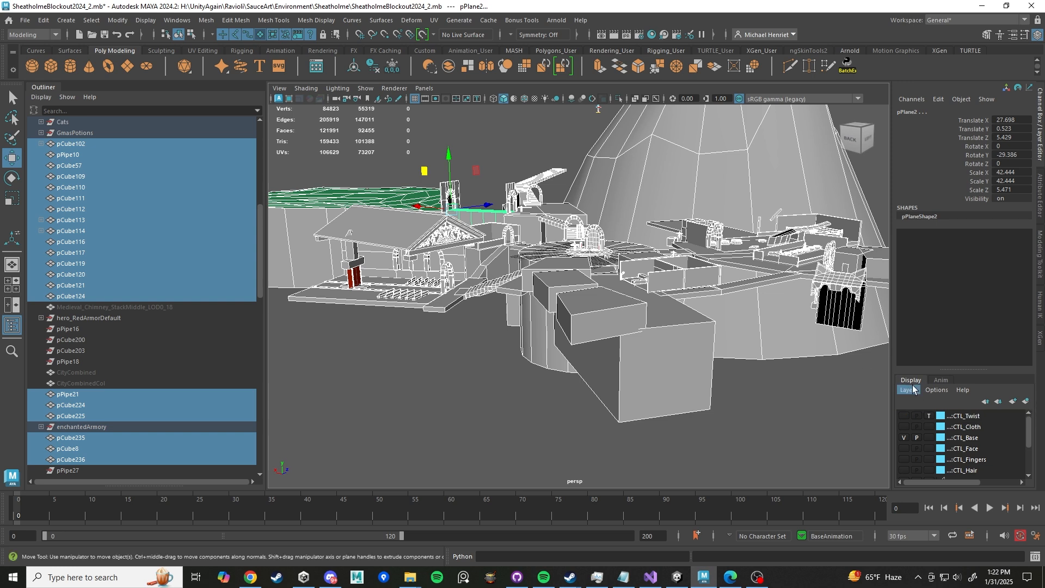
# - Create a new display layer from the selected environment objects, toggle its visibility, and set it to reference
pyautogui.click(1027, 402)
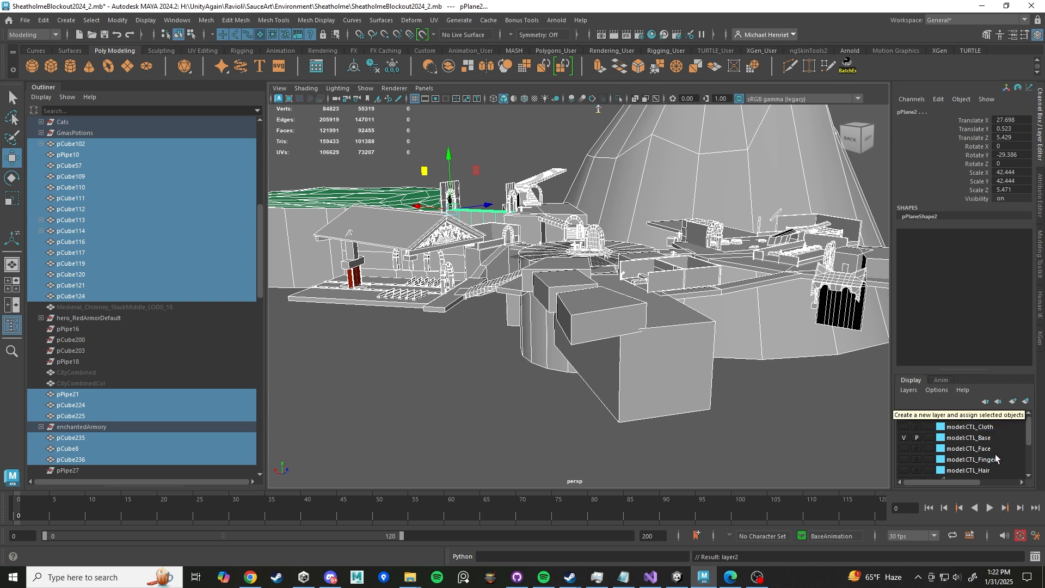
pyautogui.scroll(-3, 997, 450)
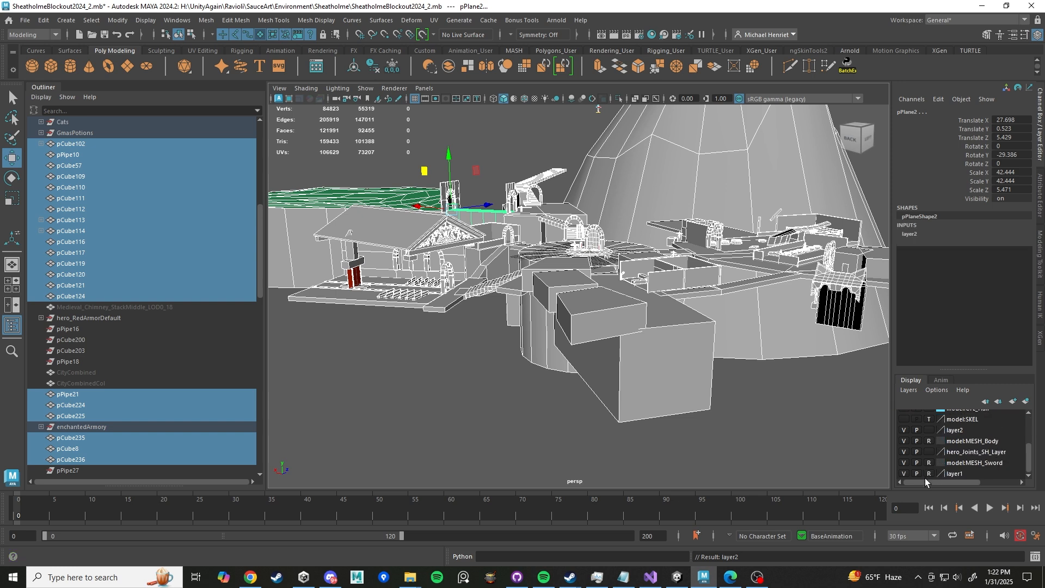
pyautogui.click(904, 430)
pyautogui.click(904, 430)
pyautogui.click(904, 431)
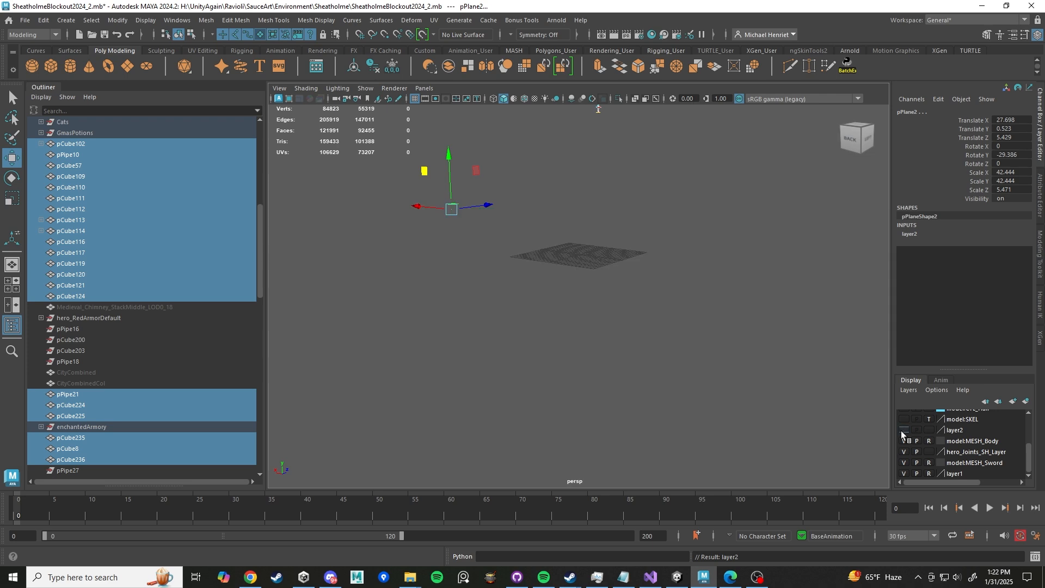
pyautogui.click(904, 430)
pyautogui.click(904, 430)
pyautogui.click(904, 430)
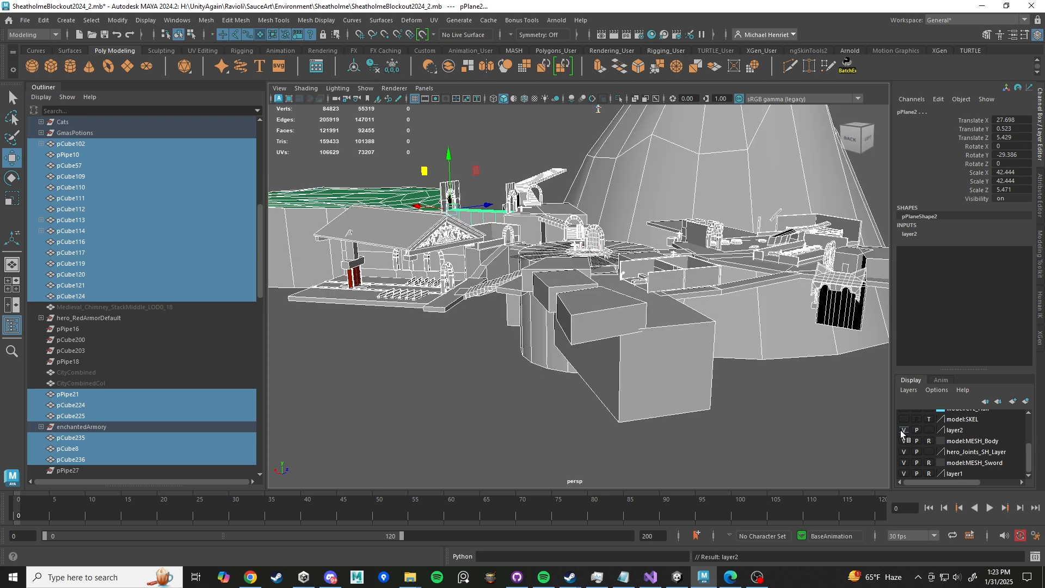
pyautogui.click(930, 430)
pyautogui.click(930, 431)
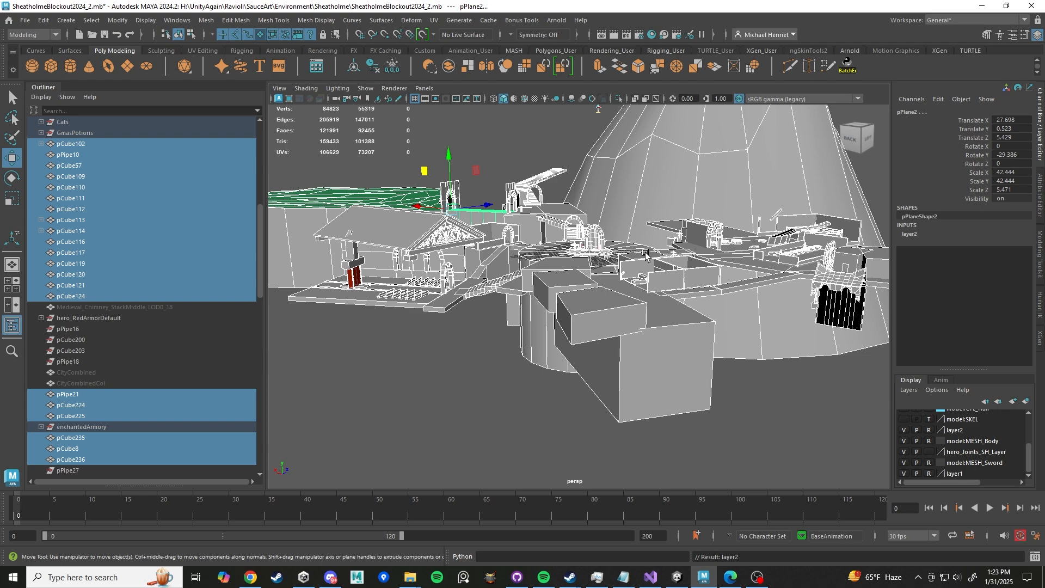
# - Orbit and zoom through the environment to locate the character
pyautogui.keyDown('alt'); pyautogui.moveTo(638, 237); pyautogui.dragTo(628, 381, button='middle'); pyautogui.keyUp('alt')
pyautogui.scroll(5, 628, 381)
pyautogui.keyDown('alt'); pyautogui.moveTo(622, 348); pyautogui.dragTo(618, 319); pyautogui.keyUp('alt')
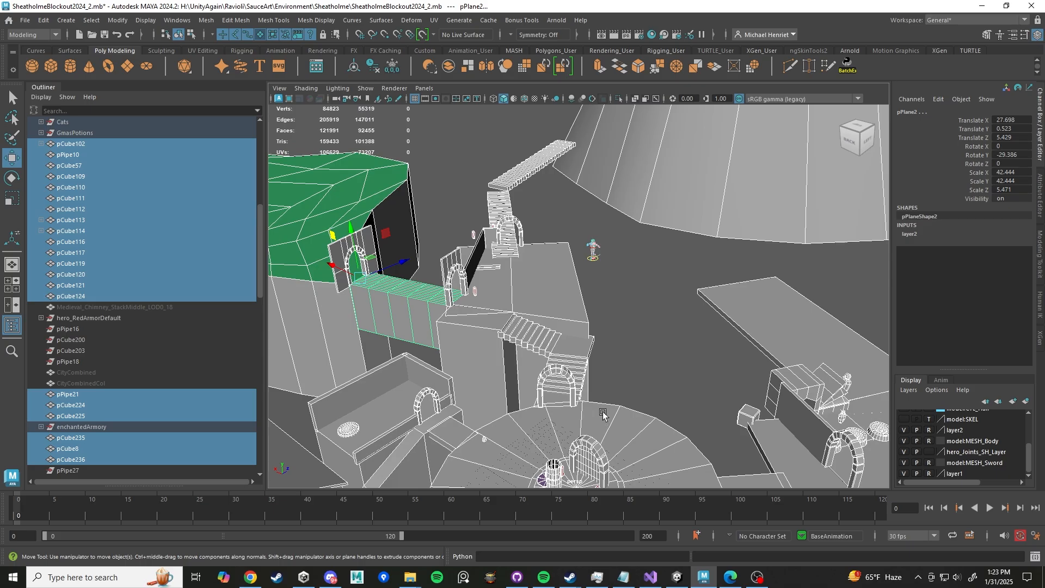
pyautogui.keyDown('alt'); pyautogui.moveTo(603, 415); pyautogui.dragTo(582, 363); pyautogui.keyUp('alt')
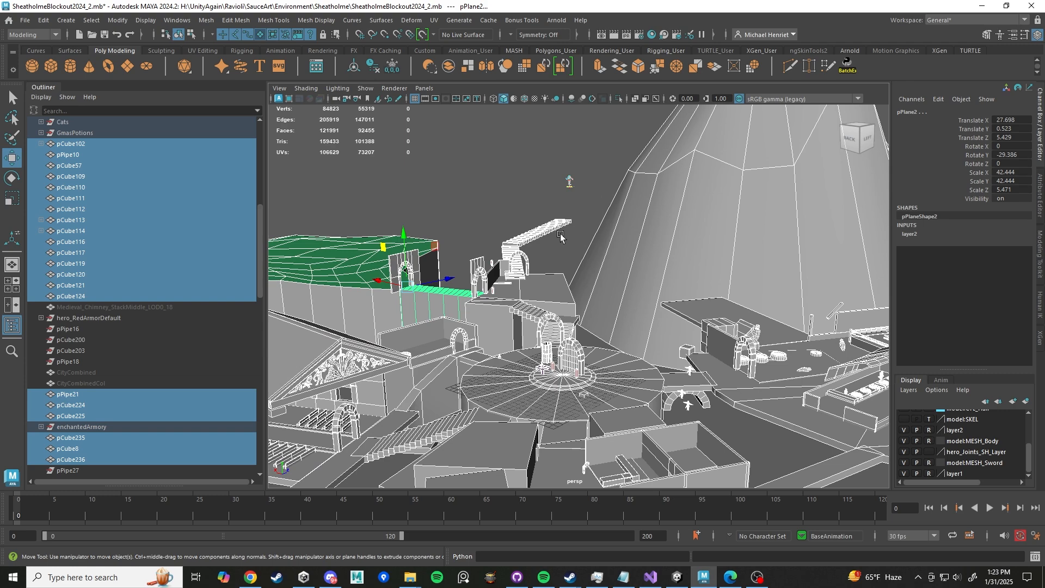
pyautogui.keyDown('alt'); pyautogui.moveTo(585, 207); pyautogui.dragTo(609, 343, button='middle'); pyautogui.keyUp('alt')
pyautogui.scroll(10, 610, 343)
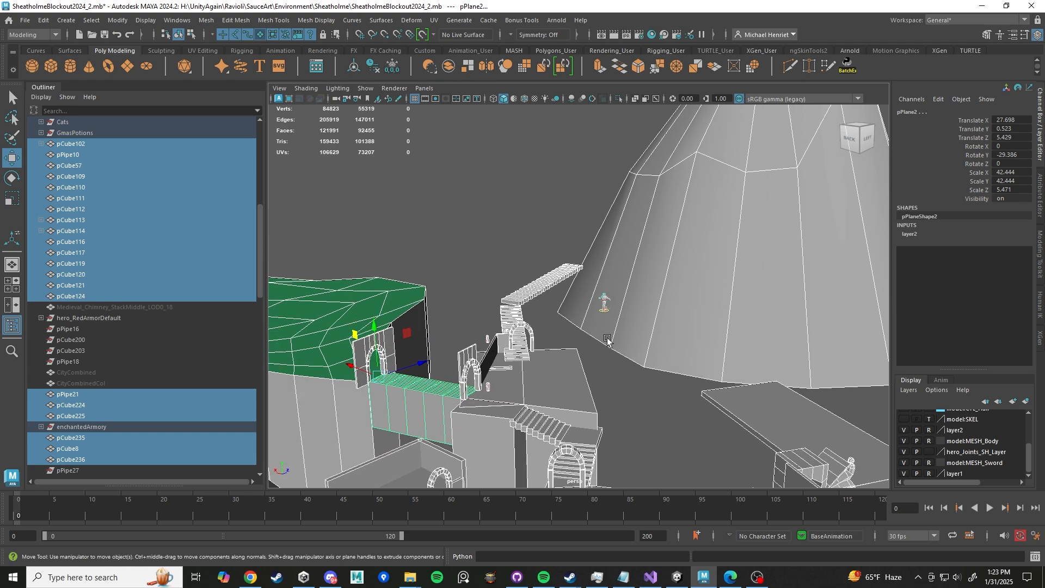
pyautogui.keyDown('alt'); pyautogui.moveTo(625, 348); pyautogui.dragTo(579, 344); pyautogui.keyUp('alt')
pyautogui.keyDown('alt'); pyautogui.moveTo(578, 345); pyautogui.dragTo(616, 294, button='middle'); pyautogui.keyUp('alt')
pyautogui.scroll(5, 616, 294)
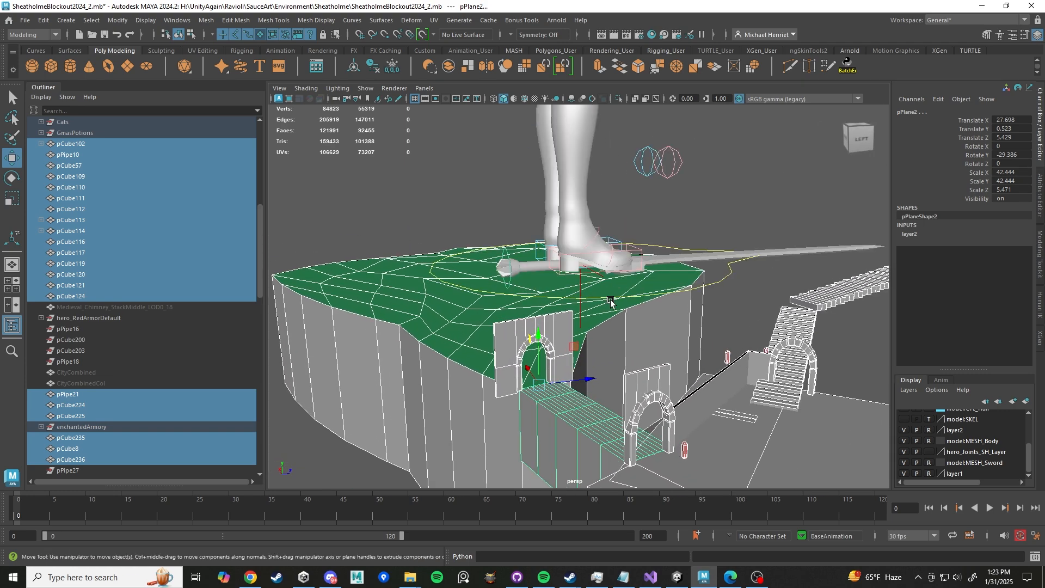
pyautogui.keyDown('alt'); pyautogui.moveTo(612, 303); pyautogui.dragTo(708, 341); pyautogui.keyUp('alt')
pyautogui.keyDown('alt'); pyautogui.moveTo(707, 341); pyautogui.dragTo(634, 316, button='middle'); pyautogui.keyUp('alt')
pyautogui.keyDown('alt'); pyautogui.moveTo(635, 316); pyautogui.dragTo(706, 368); pyautogui.keyUp('alt')
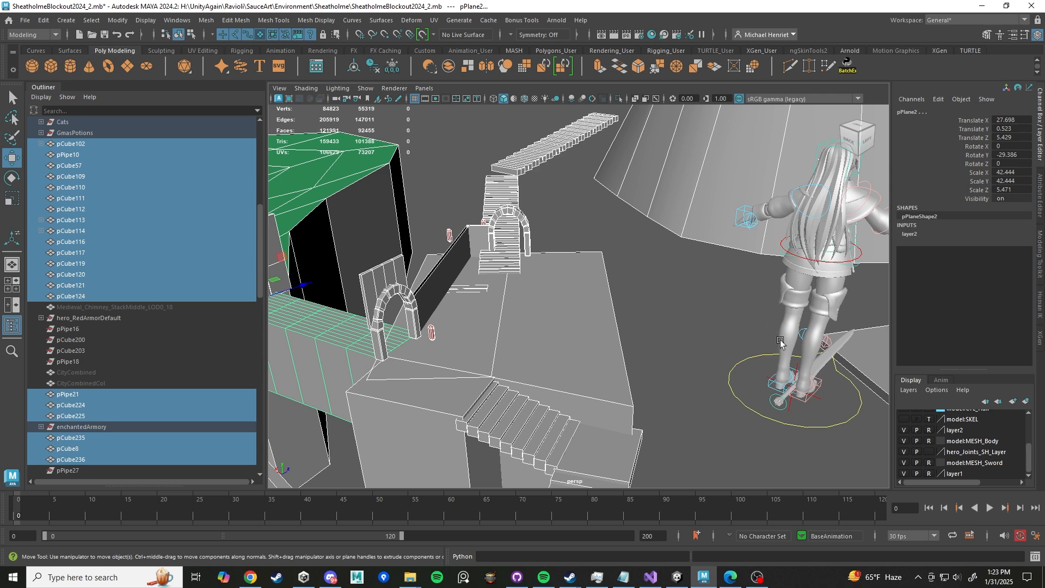
# - Select the character's world control and undo the last two scale operations
pyautogui.click(756, 420)
pyautogui.scroll(-6, 741, 433)
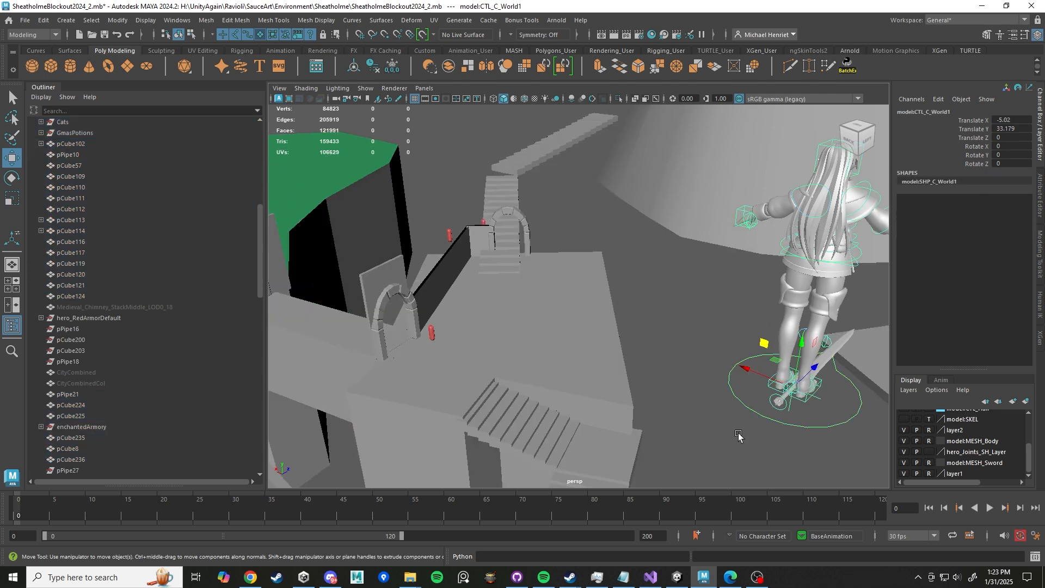
pyautogui.scroll(3, 655, 406)
pyautogui.keyDown('alt'); pyautogui.moveTo(658, 401); pyautogui.dragTo(1044, 135); pyautogui.keyUp('alt')
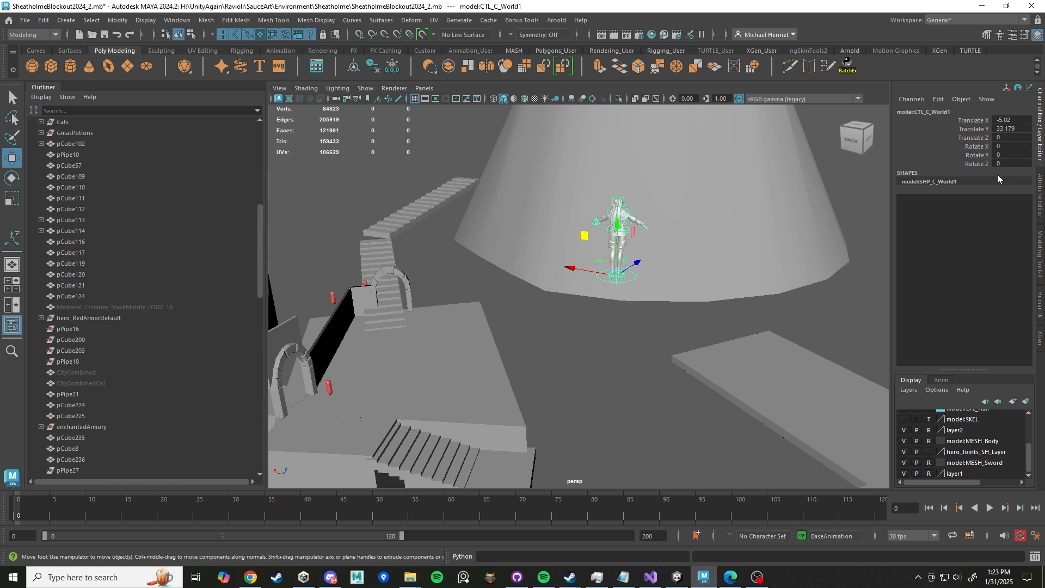
pyautogui.scroll(3, 683, 287)
pyautogui.press('r')
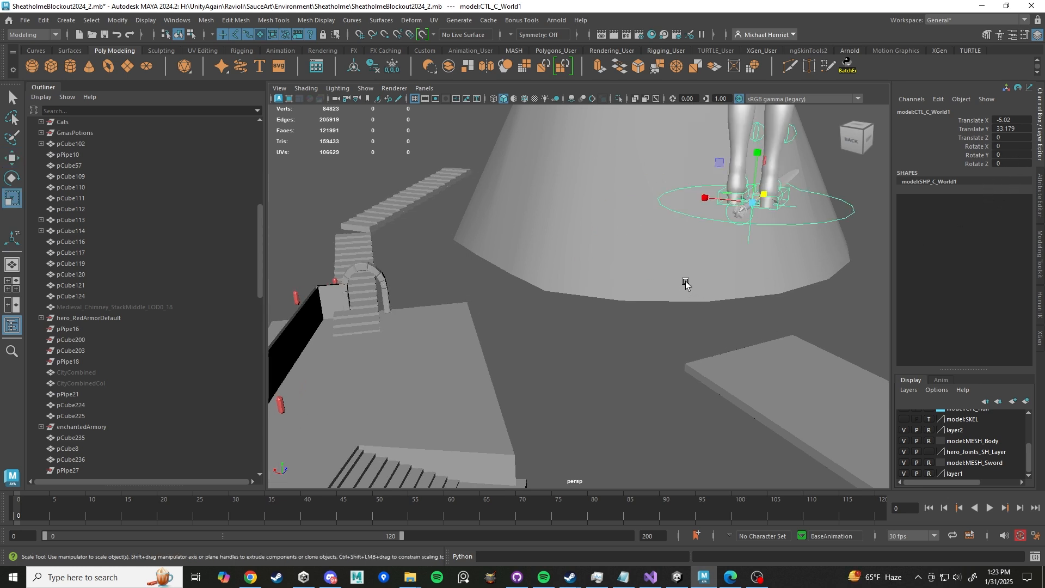
pyautogui.press('f')
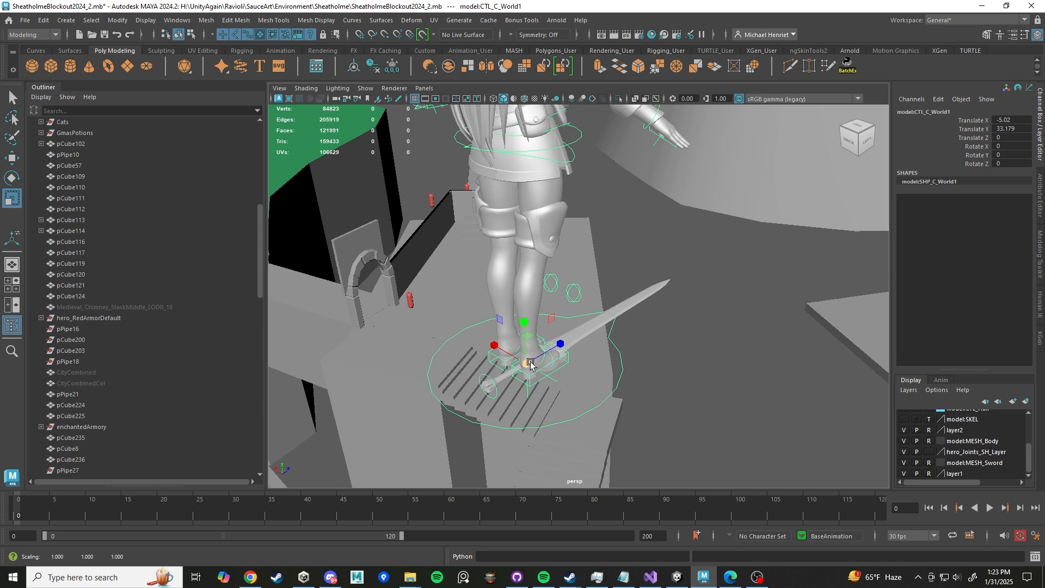
pyautogui.scroll(-5, 569, 353)
pyautogui.hotkey('ctrl', 'z')
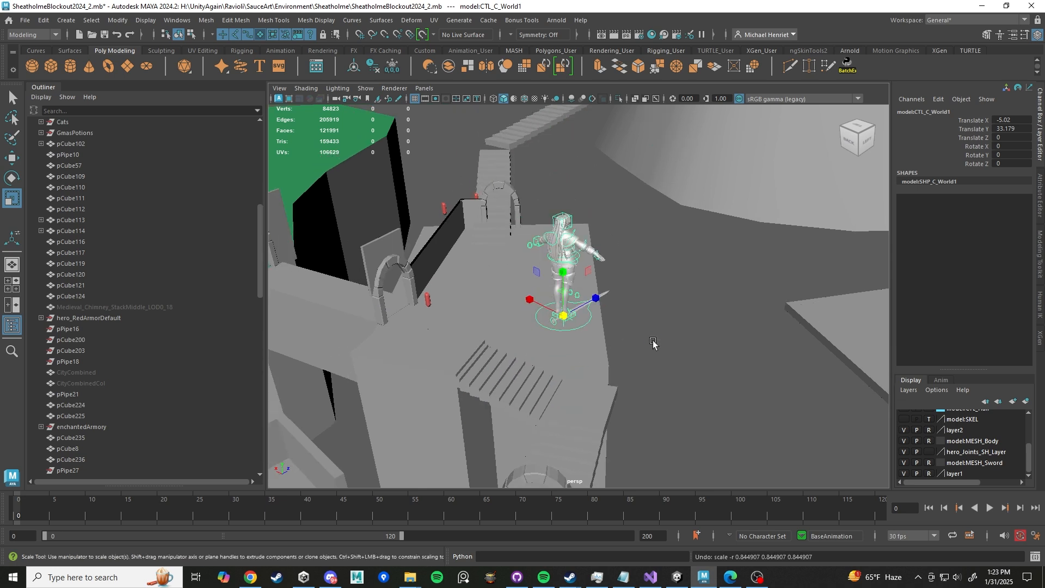
pyautogui.scroll(-2, 653, 341)
pyautogui.hotkey('ctrl', 'z')
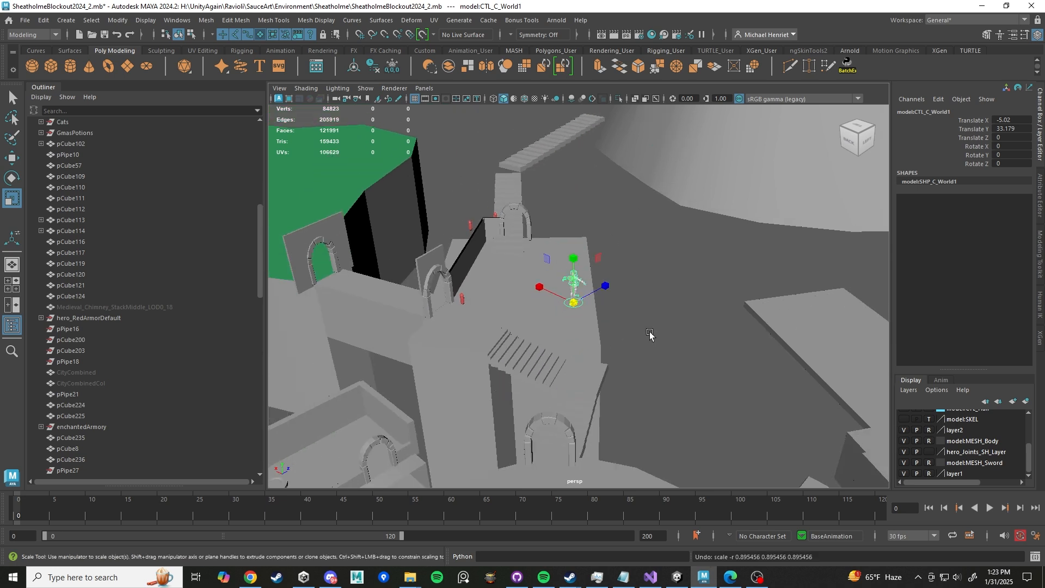
# - Move the world control up to about Y 56.5
pyautogui.scroll(-2, 613, 319)
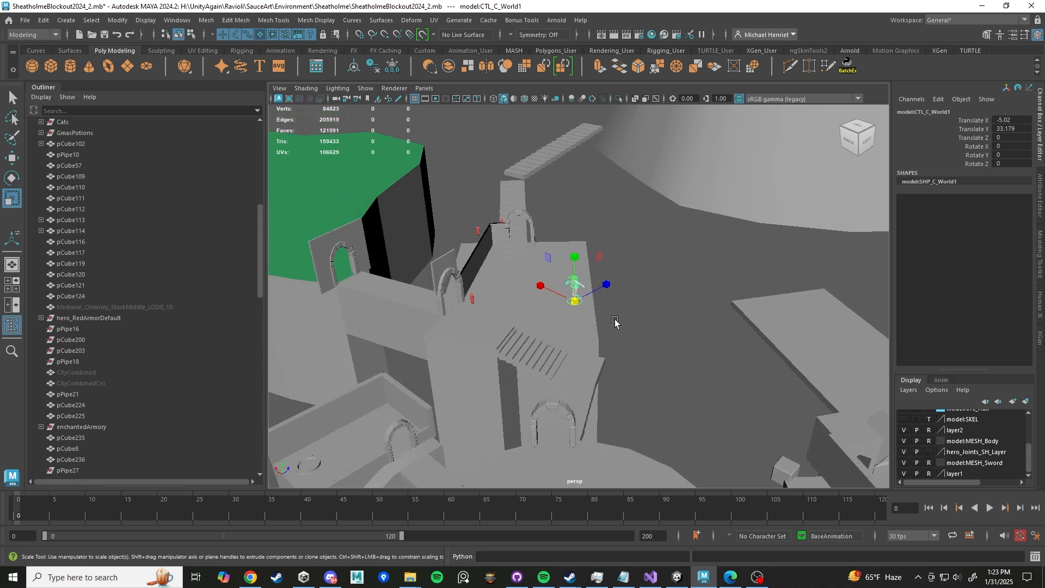
pyautogui.scroll(-4, 618, 335)
pyautogui.scroll(5, 622, 349)
pyautogui.press('w')
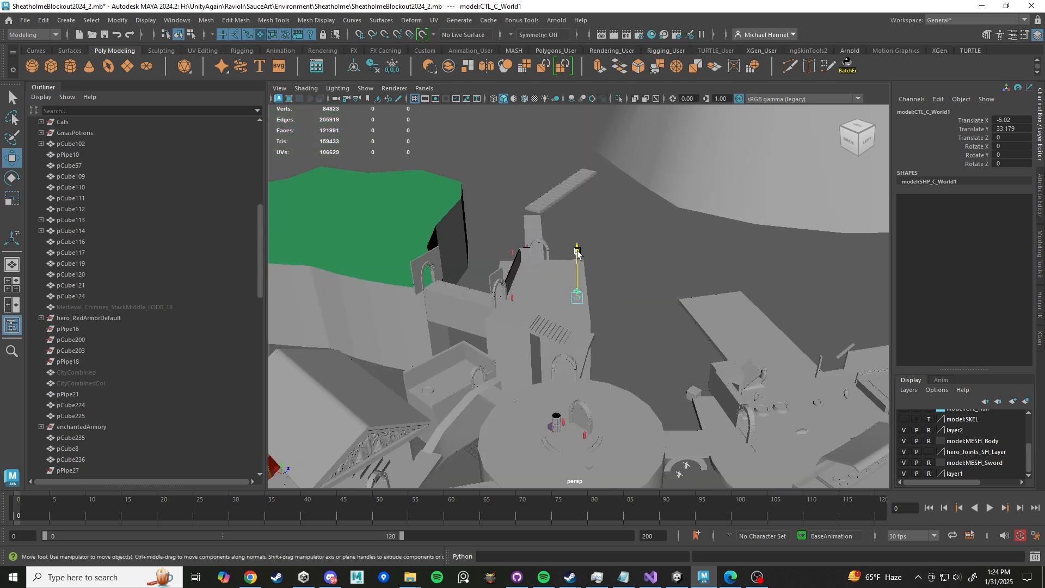
pyautogui.moveTo(580, 262); pyautogui.dragTo(665, 163)
# - Select all objects in layer2 and group them together
pyautogui.click(958, 432)
pyautogui.rightClick(956, 429)
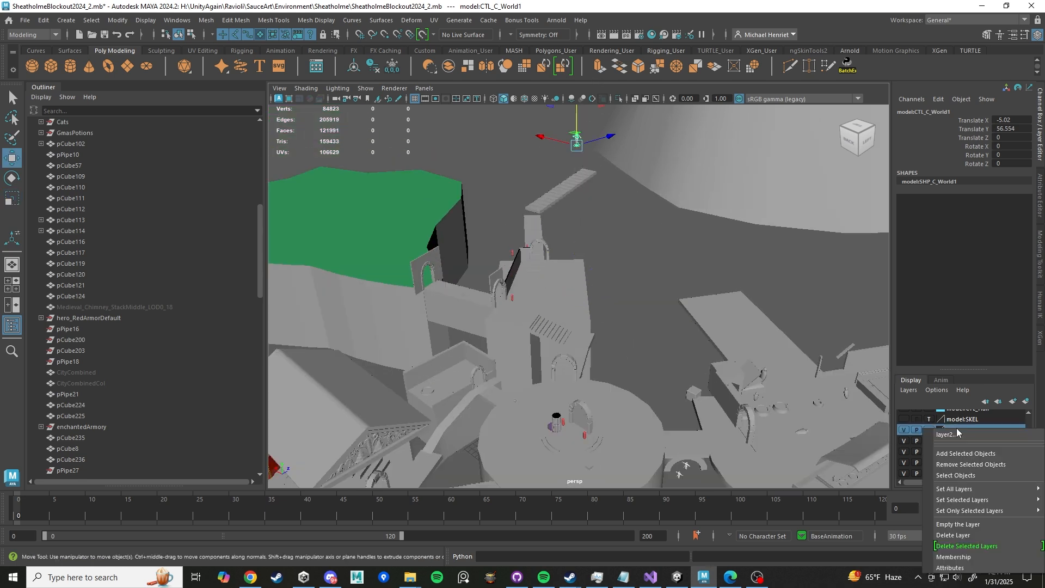
pyautogui.click(976, 477)
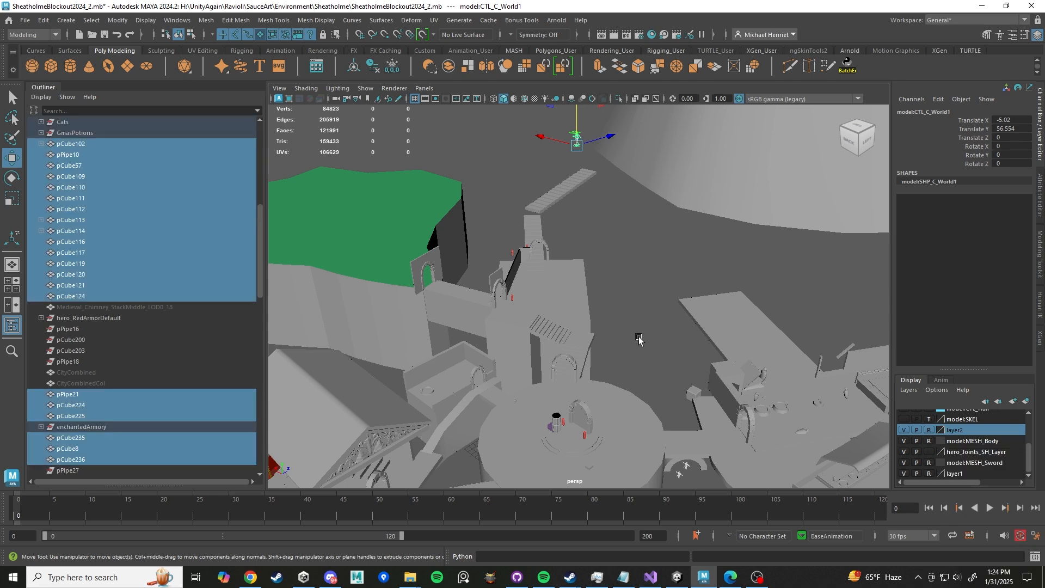
pyautogui.scroll(-6, 614, 343)
pyautogui.keyDown('alt'); pyautogui.moveTo(637, 384); pyautogui.dragTo(627, 320, button='middle'); pyautogui.keyUp('alt')
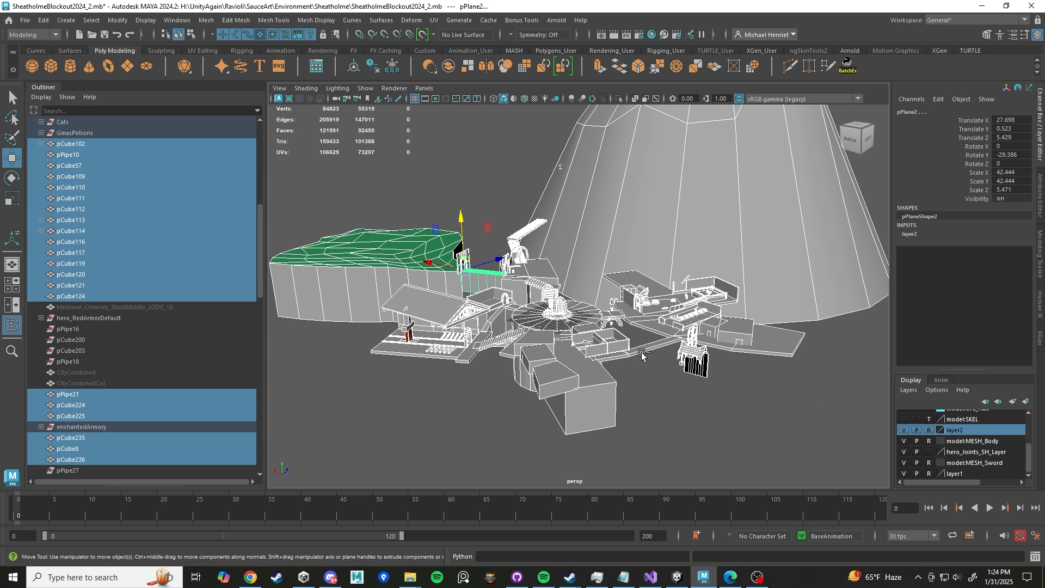
pyautogui.hotkey('ctrl', 'g')
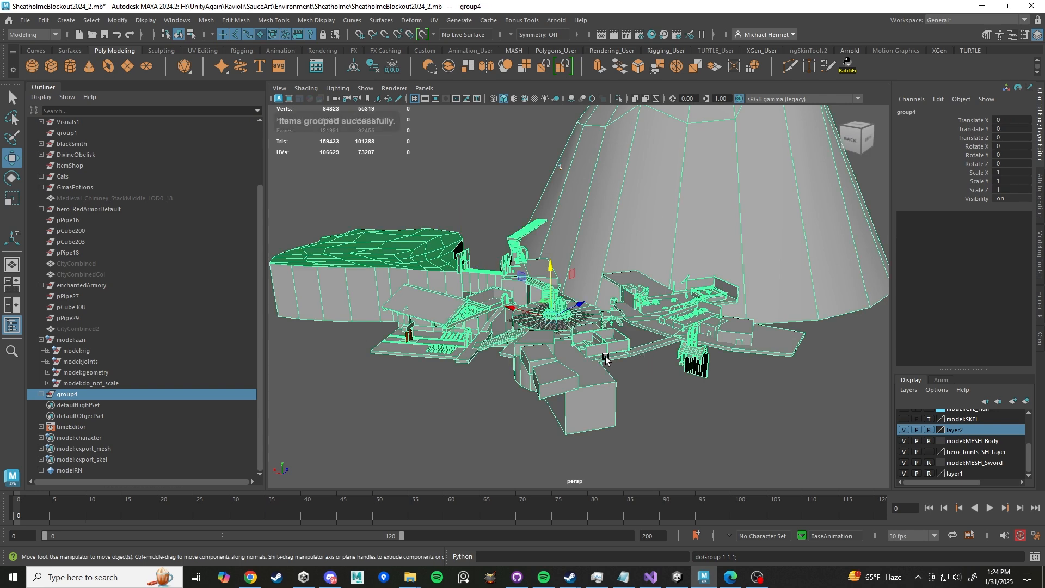
# - Scale the environment group down uniformly to about 0.756
pyautogui.scroll(5, 602, 360)
pyautogui.press('r')
pyautogui.click(504, 355)
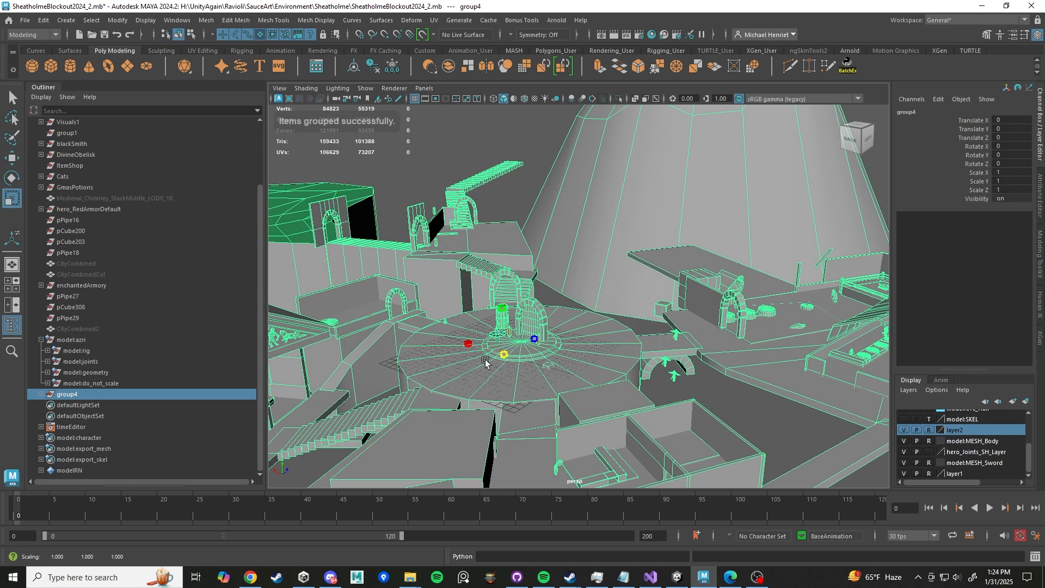
pyautogui.moveTo(501, 355); pyautogui.dragTo(353, 325)
pyautogui.moveTo(502, 356); pyautogui.dragTo(334, 324)
pyautogui.moveTo(653, 297); pyautogui.dragTo(329, 289, button='middle')
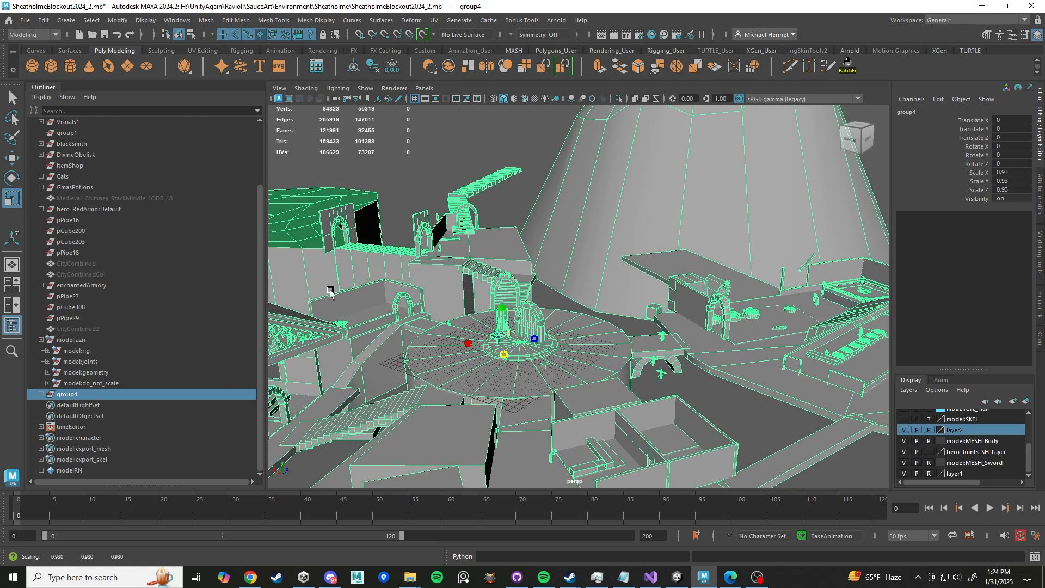
pyautogui.moveTo(713, 256); pyautogui.dragTo(340, 266, button='middle')
pyautogui.moveTo(708, 267)
pyautogui.mouseDown(button='middle')
pyautogui.moveTo(318, 264)
pyautogui.moveTo(598, 254)
pyautogui.moveTo(349, 261)
pyautogui.mouseUp(button='middle')
pyautogui.moveTo(708, 278)
pyautogui.mouseDown(button='middle')
pyautogui.moveTo(348, 278)
pyautogui.moveTo(588, 290)
pyautogui.moveTo(354, 288)
pyautogui.mouseUp(button='middle')
pyautogui.moveTo(730, 294)
pyautogui.mouseDown(button='middle')
pyautogui.moveTo(354, 289)
pyautogui.moveTo(619, 285)
pyautogui.moveTo(354, 283)
pyautogui.moveTo(370, 280)
pyautogui.mouseUp(button='middle')
pyautogui.scroll(-6, 786, 216)
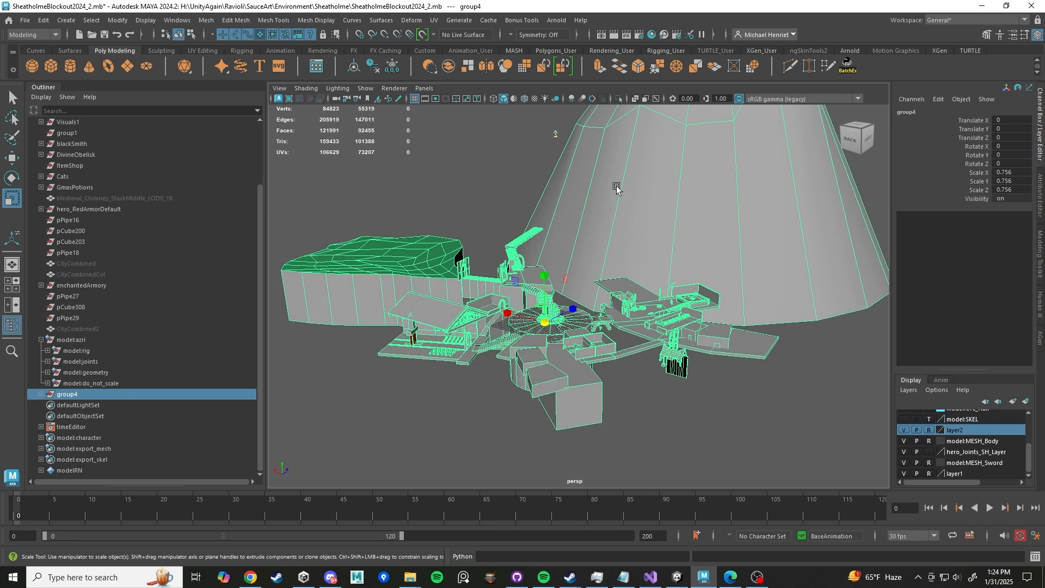
# - Select the collision control and move it to about X -7.4, Y -46, Z -13.4
pyautogui.keyDown('alt'); pyautogui.moveTo(619, 189); pyautogui.dragTo(627, 229, button='middle'); pyautogui.keyUp('alt')
pyautogui.scroll(2, 576, 194)
pyautogui.click(553, 150)
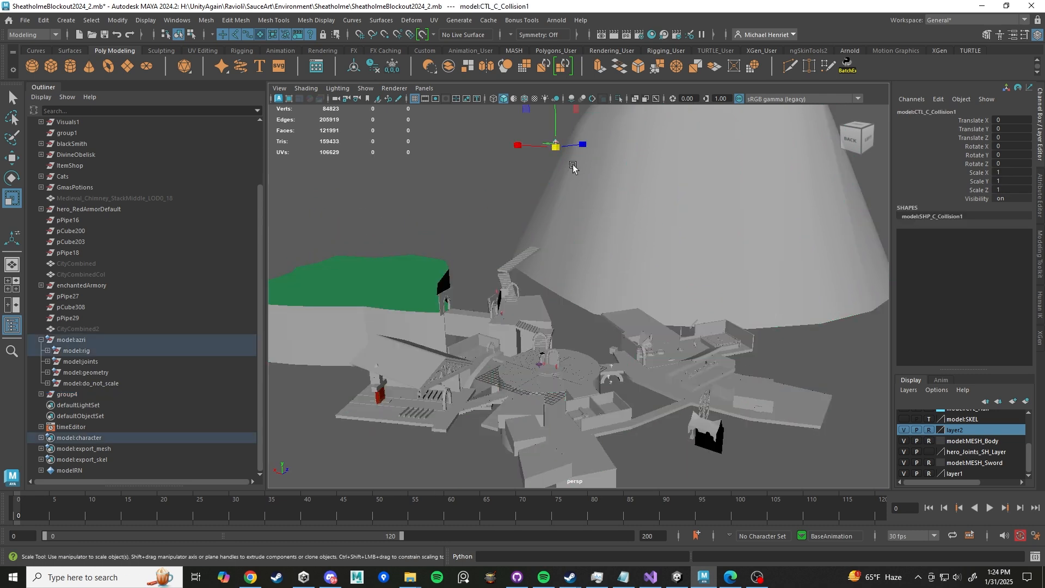
pyautogui.press('w')
pyautogui.moveTo(556, 146); pyautogui.dragTo(554, 360)
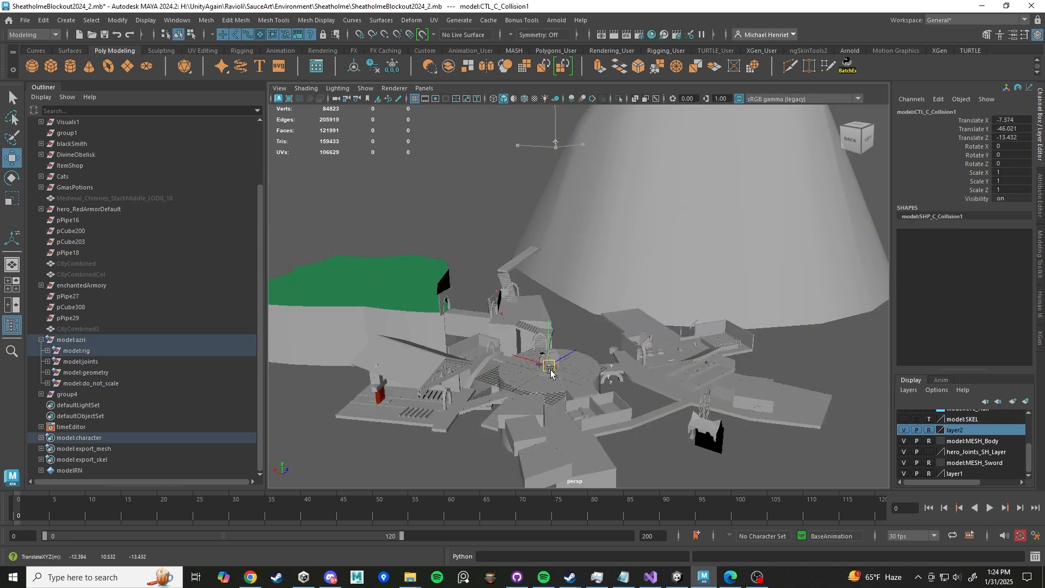
pyautogui.press('f')
pyautogui.scroll(-6, 578, 359)
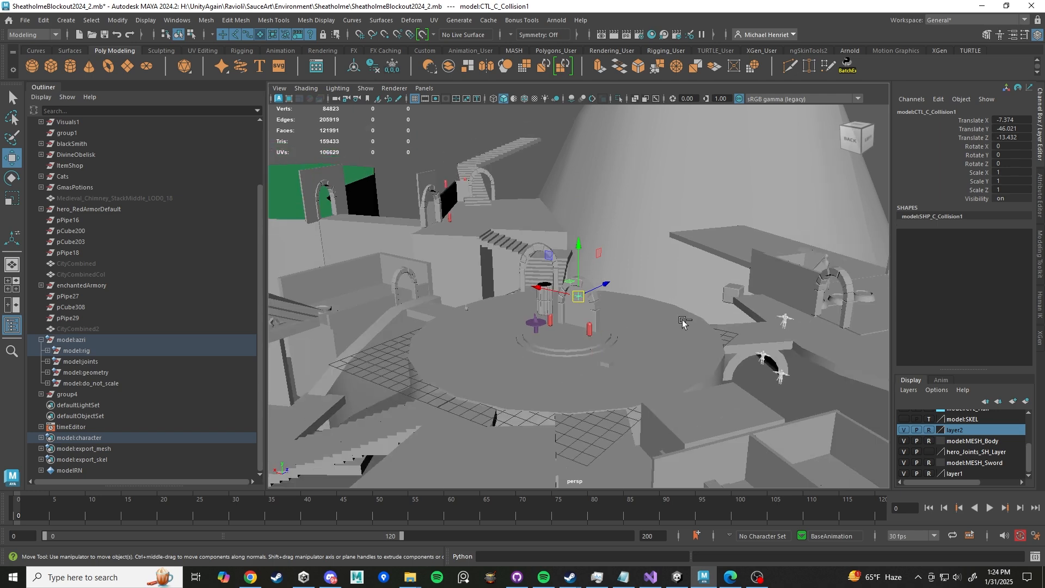
# - Undo the collision control's last move
pyautogui.hotkey('ctrl', 'z')
pyautogui.scroll(-6, 686, 322)
pyautogui.keyDown('alt'); pyautogui.moveTo(646, 220); pyautogui.dragTo(628, 322, button='middle'); pyautogui.keyUp('alt')
pyautogui.scroll(5, 628, 322)
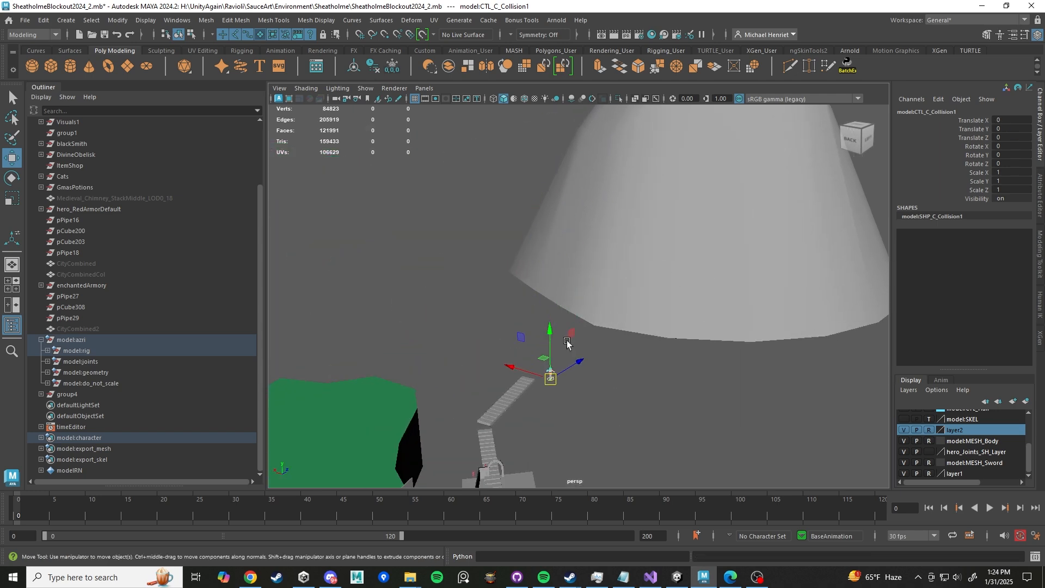
pyautogui.keyDown('alt'); pyautogui.moveTo(567, 341); pyautogui.dragTo(602, 250); pyautogui.keyUp('alt')
pyautogui.scroll(8, 621, 320)
pyautogui.keyDown('alt'); pyautogui.moveTo(604, 339); pyautogui.dragTo(579, 341, button='middle'); pyautogui.keyUp('alt')
pyautogui.scroll(4, 580, 340)
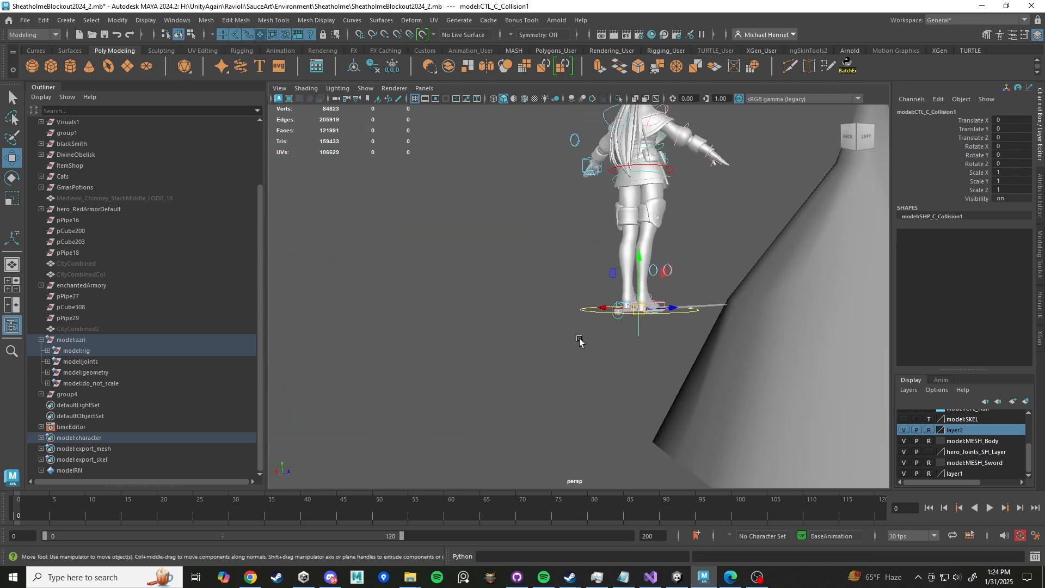
# - Select the world control and move it down to about Y 0.03 so the character stands on the floor
pyautogui.click(596, 311)
pyautogui.scroll(-6, 599, 326)
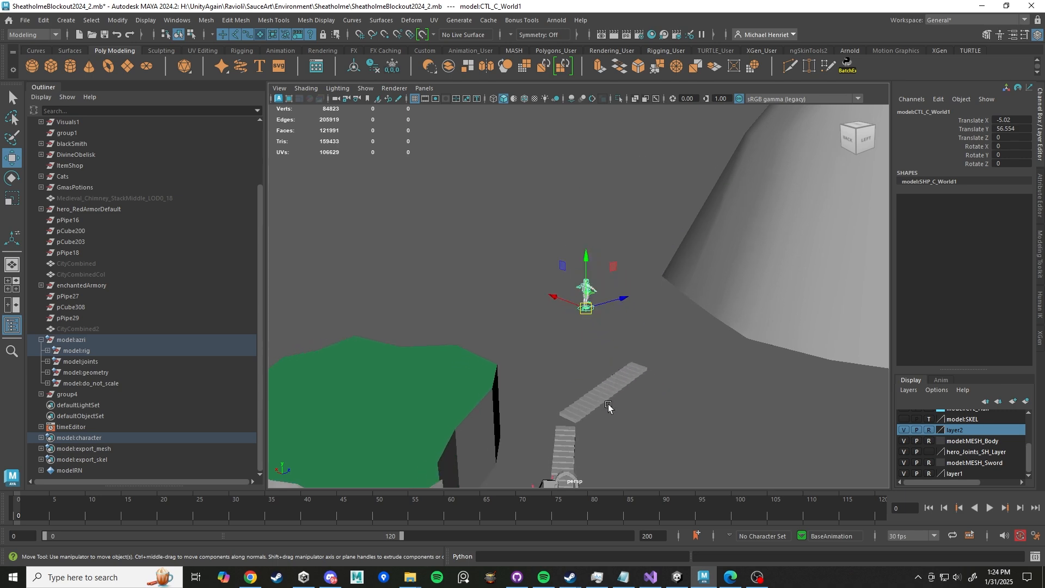
pyautogui.keyDown('alt'); pyautogui.moveTo(608, 405); pyautogui.dragTo(562, 280, button='middle'); pyautogui.keyUp('alt')
pyautogui.scroll(-5, 561, 276)
pyautogui.moveTo(598, 217); pyautogui.dragTo(593, 456)
pyautogui.press('f')
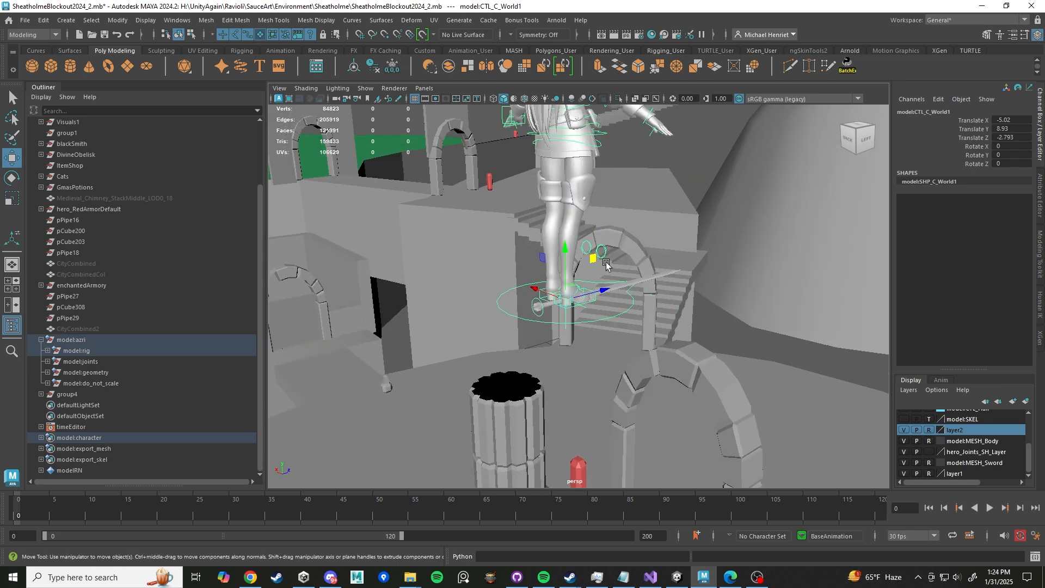
pyautogui.scroll(-8, 606, 264)
pyautogui.moveTo(609, 264); pyautogui.dragTo(628, 441)
pyautogui.keyDown('alt'); pyautogui.moveTo(599, 376); pyautogui.dragTo(640, 443); pyautogui.keyUp('alt')
pyautogui.keyDown('alt'); pyautogui.moveTo(640, 443); pyautogui.dragTo(663, 212, button='middle'); pyautogui.keyUp('alt')
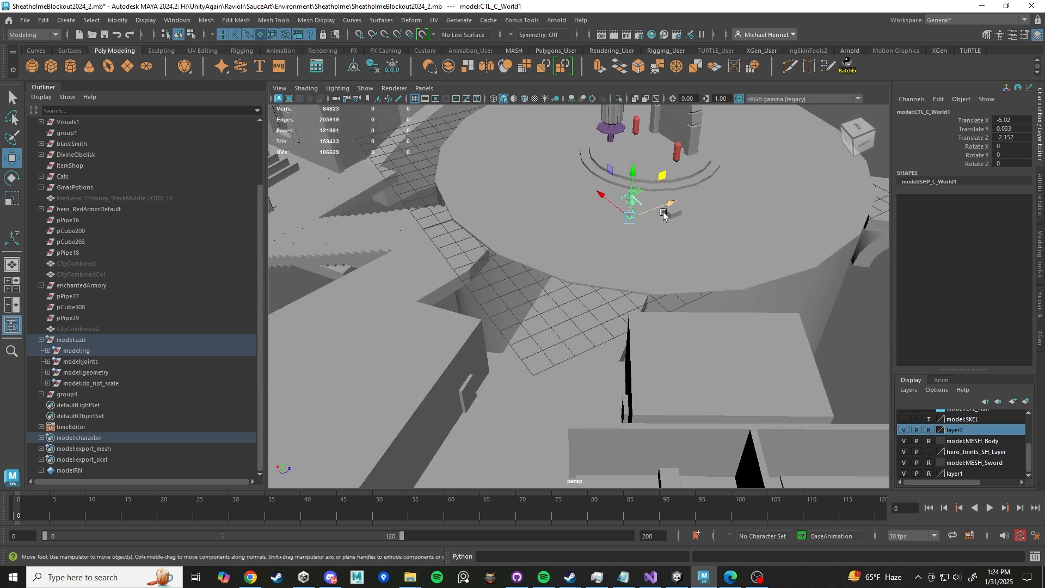
# - Slide the world control along Z to about -6.39 to position the character on the platform
pyautogui.press('f')
pyautogui.scroll(-8, 626, 284)
pyautogui.keyDown('alt'); pyautogui.moveTo(597, 307); pyautogui.dragTo(615, 286); pyautogui.keyUp('alt')
pyautogui.keyDown('alt'); pyautogui.moveTo(615, 284); pyautogui.dragTo(687, 267, button='middle'); pyautogui.keyUp('alt')
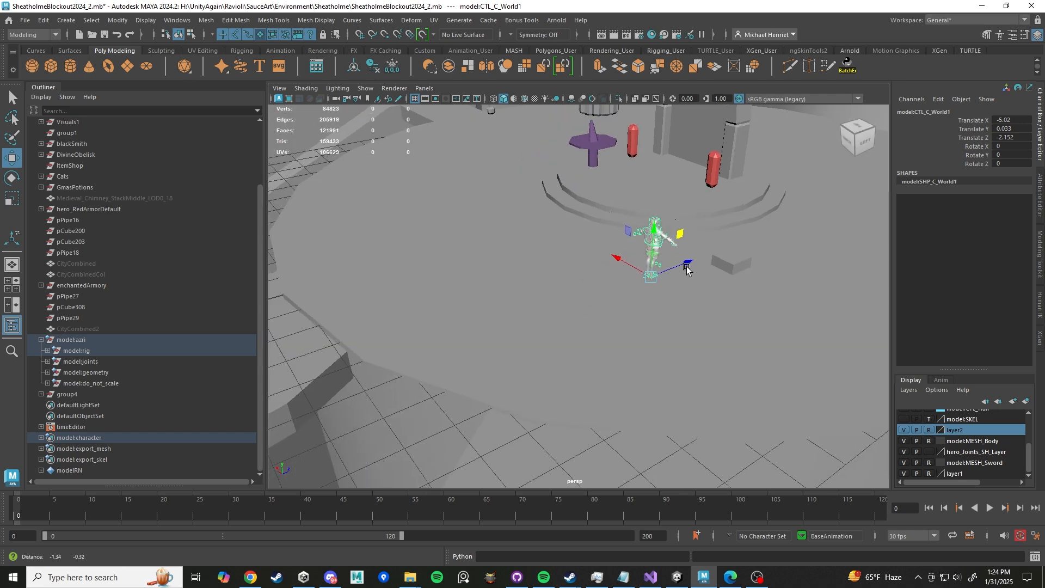
pyautogui.keyDown('alt'); pyautogui.moveTo(687, 268); pyautogui.dragTo(547, 245); pyautogui.keyUp('alt')
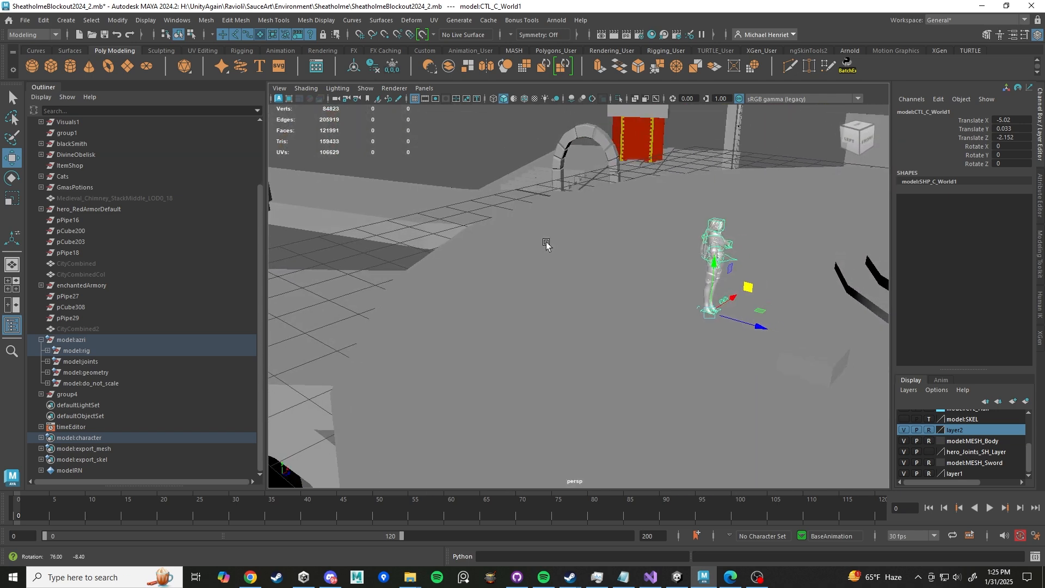
pyautogui.moveTo(547, 244); pyautogui.dragTo(592, 323, button='middle')
pyautogui.scroll(5, 592, 322)
pyautogui.keyDown('alt'); pyautogui.moveTo(583, 320); pyautogui.dragTo(497, 307); pyautogui.keyUp('alt')
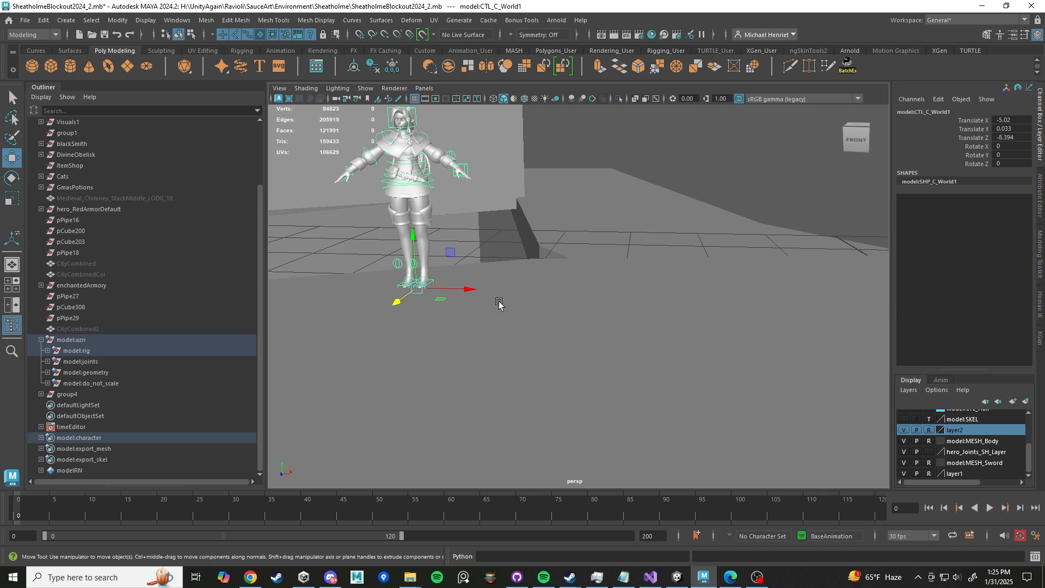
# - Rename layer2 to environment, keeping its display type as Reference, and save the layer
pyautogui.doubleClick(980, 431)
pyautogui.doubleClick(451, 216)
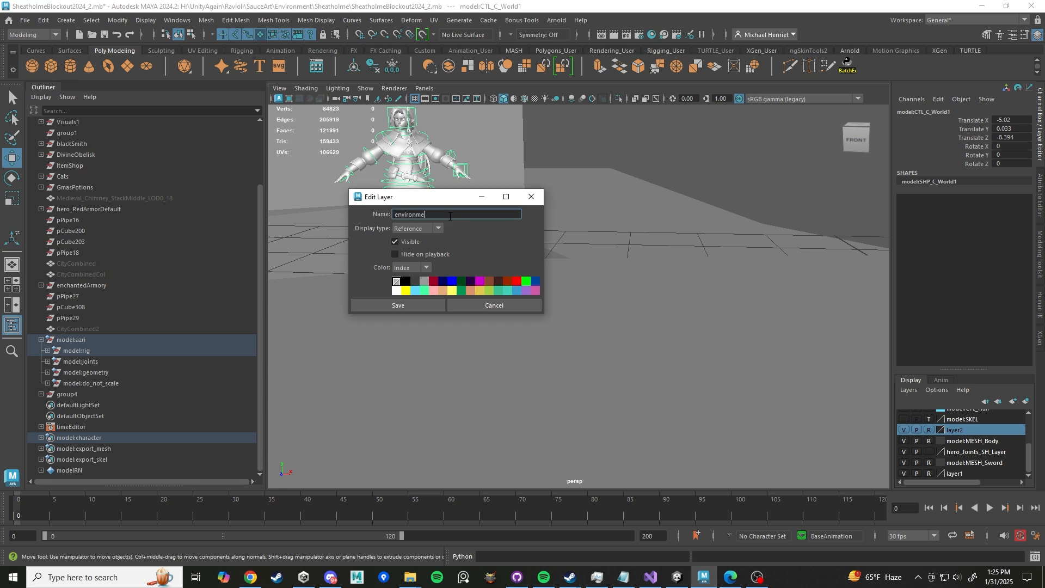
pyautogui.press('Return')
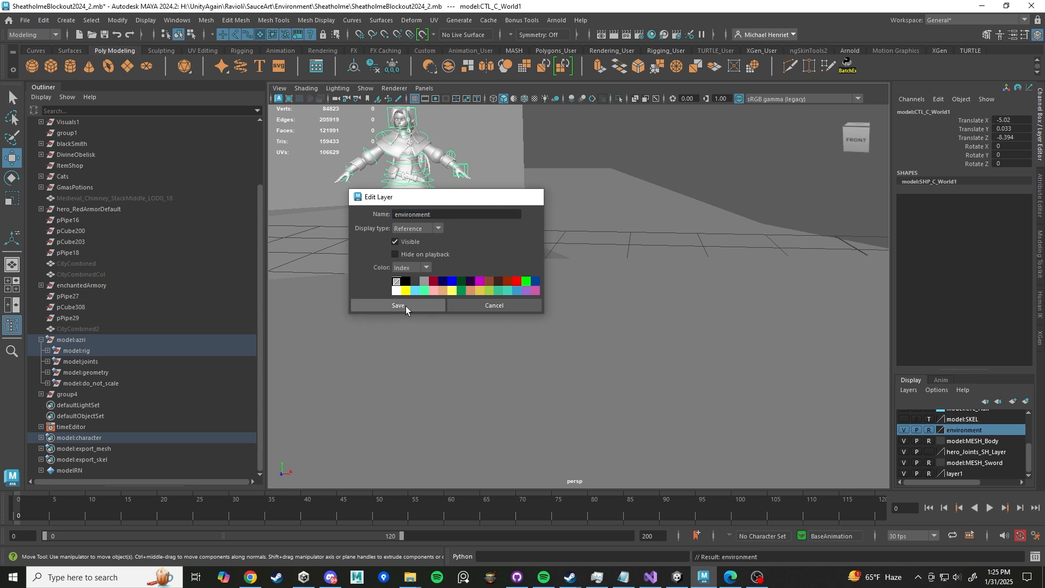
pyautogui.click(406, 306)
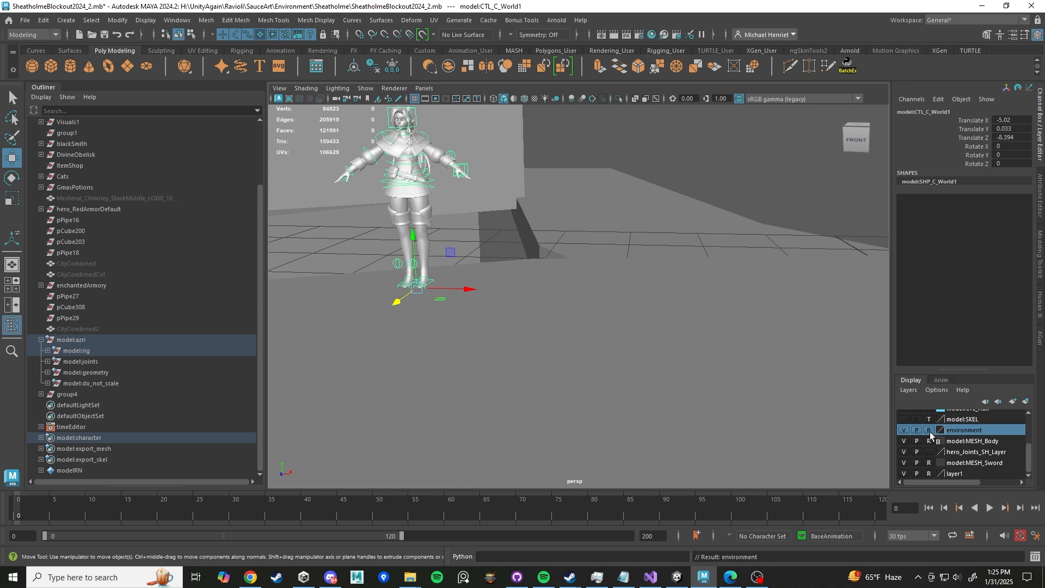
# - Deselect everything and inspect the character standing in the environment
pyautogui.click(610, 269)
pyautogui.scroll(-6, 553, 276)
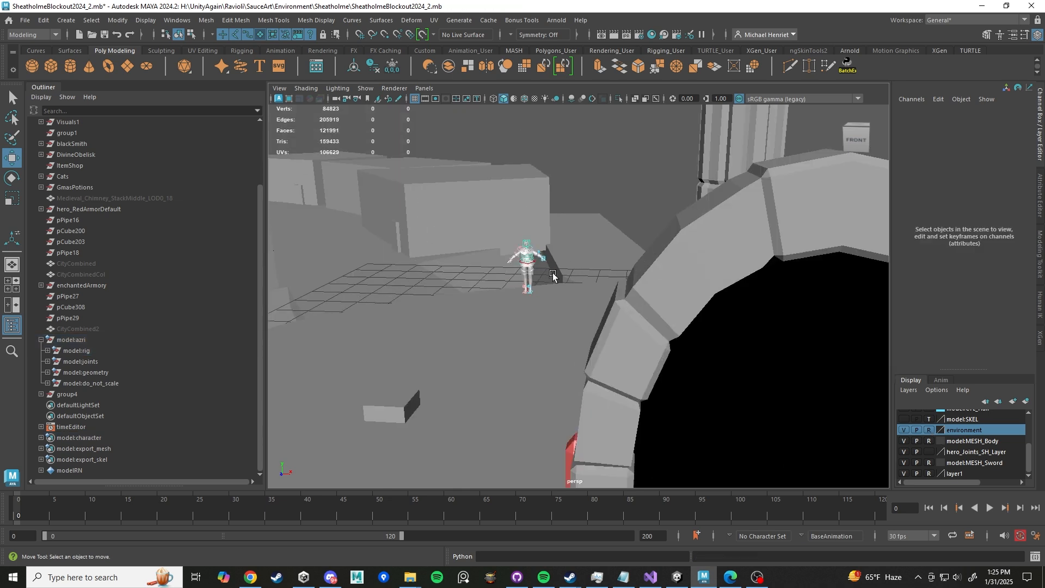
pyautogui.scroll(4, 514, 247)
pyautogui.keyDown('alt'); pyautogui.moveTo(513, 247); pyautogui.dragTo(611, 304, button='middle'); pyautogui.keyUp('alt')
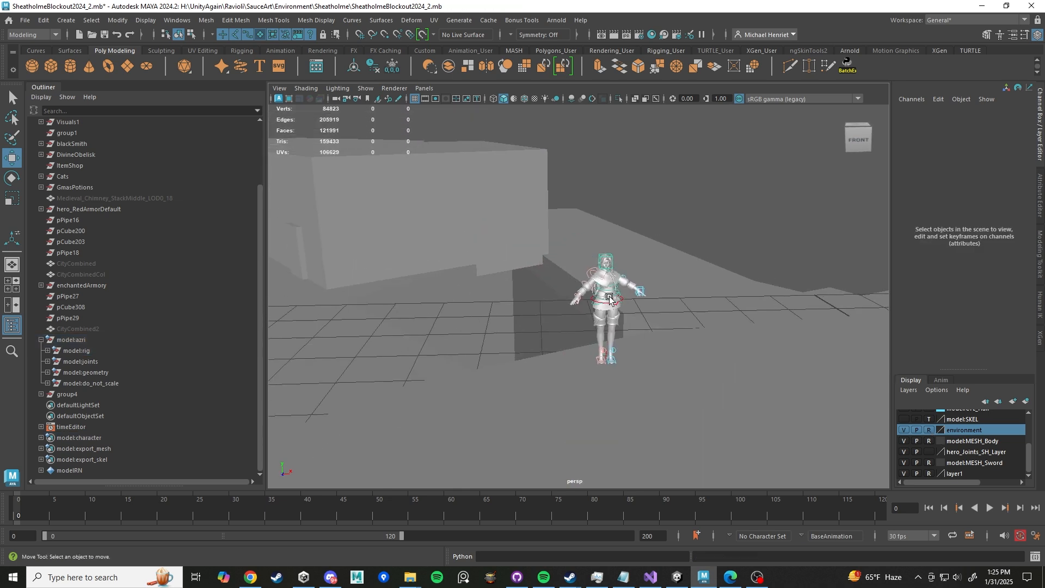
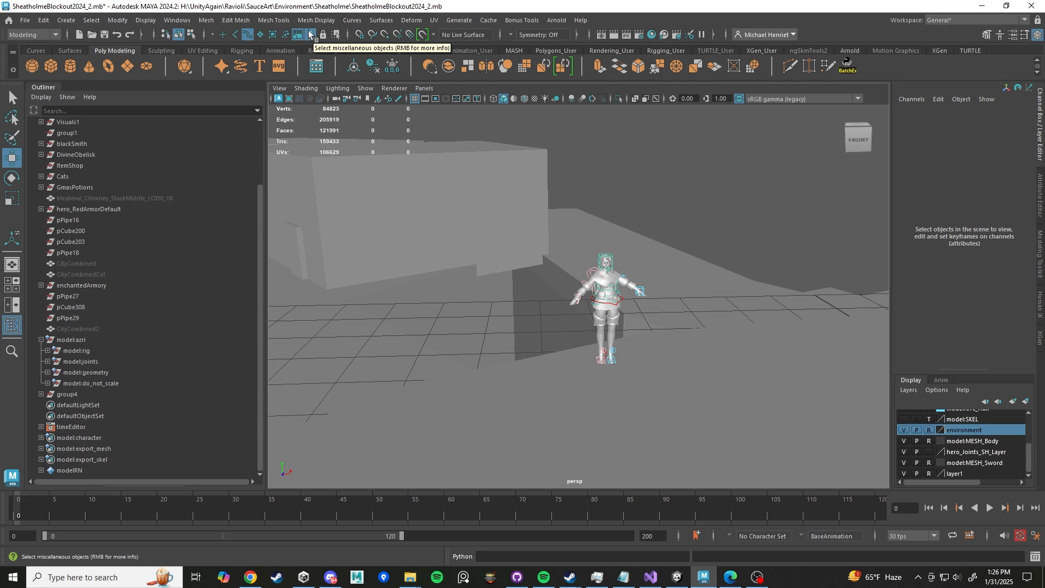
# - Orbit and zoom around the character to inspect the right hand control and its Ik Fk attribute
pyautogui.keyDown('alt'); pyautogui.moveTo(642, 304); pyautogui.dragTo(596, 307, button='middle'); pyautogui.keyUp('alt')
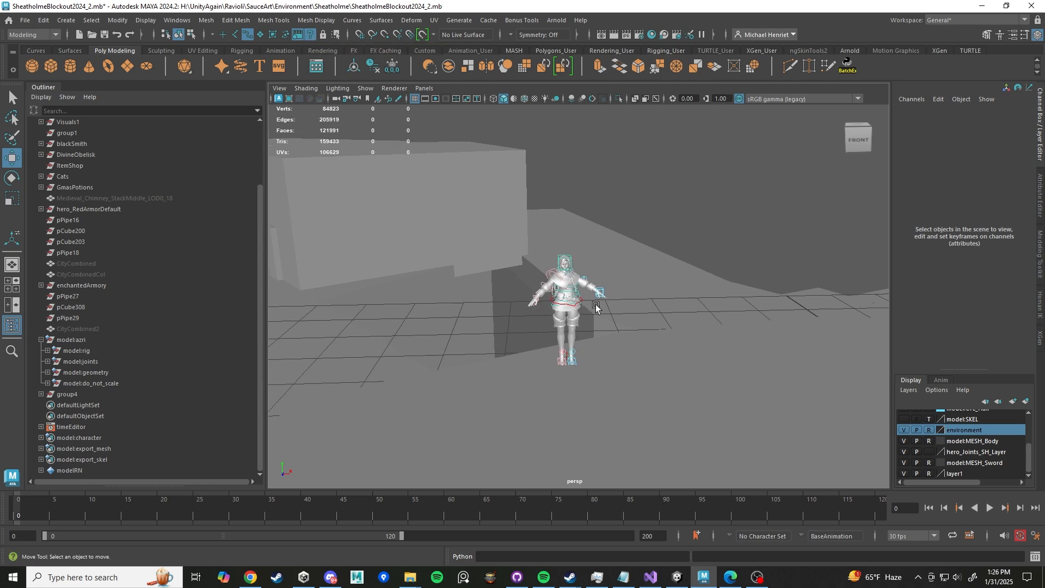
pyautogui.scroll(6, 596, 308)
pyautogui.keyDown('alt'); pyautogui.moveTo(515, 327); pyautogui.dragTo(592, 288); pyautogui.keyUp('alt')
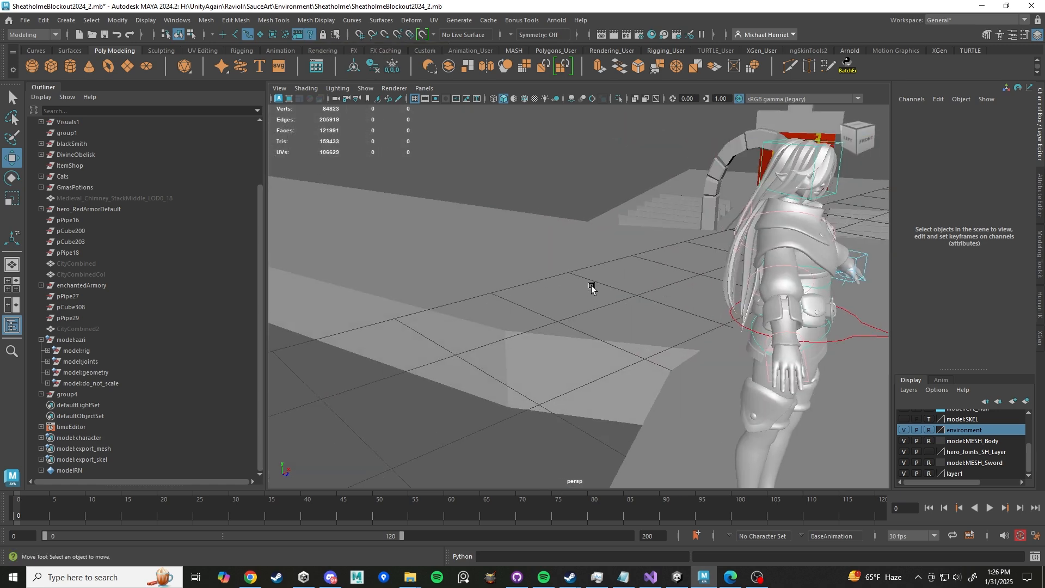
pyautogui.scroll(3, 592, 289)
pyautogui.click(705, 349)
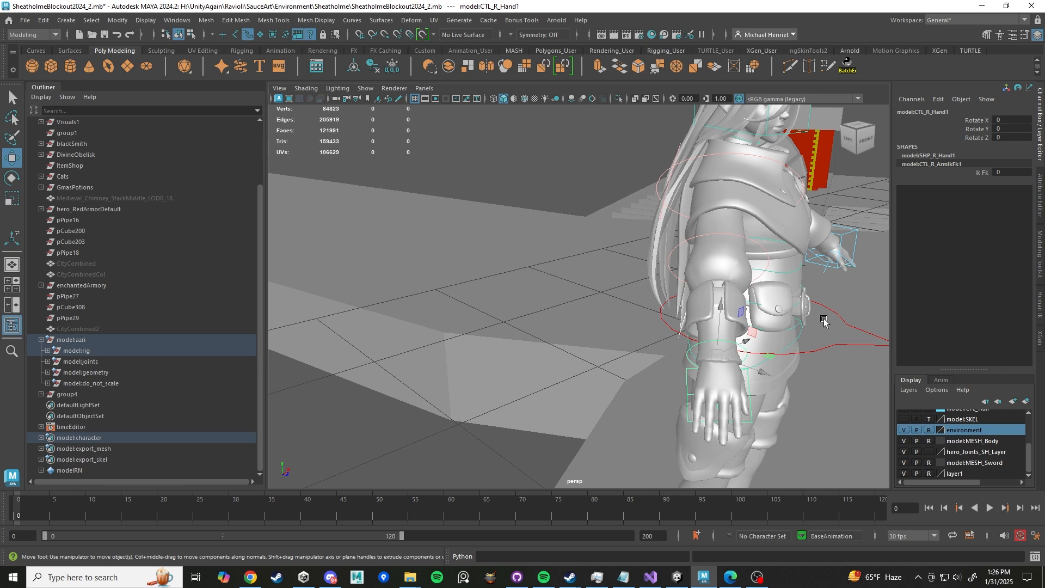
pyautogui.click(980, 172)
pyautogui.moveTo(615, 256); pyautogui.dragTo(642, 256, button='middle')
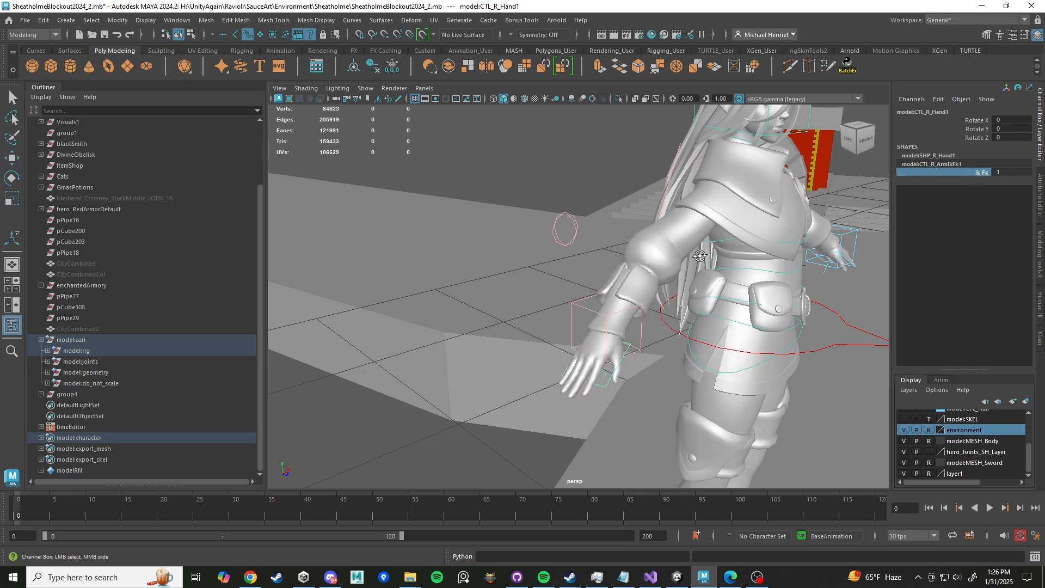
pyautogui.keyDown('alt'); pyautogui.moveTo(643, 256); pyautogui.dragTo(617, 261); pyautogui.keyUp('alt')
pyautogui.scroll(-3, 617, 261)
pyautogui.keyDown('alt'); pyautogui.moveTo(617, 261); pyautogui.dragTo(672, 263, button='middle'); pyautogui.keyUp('alt')
pyautogui.keyDown('alt'); pyautogui.moveTo(635, 264); pyautogui.dragTo(654, 265); pyautogui.keyUp('alt')
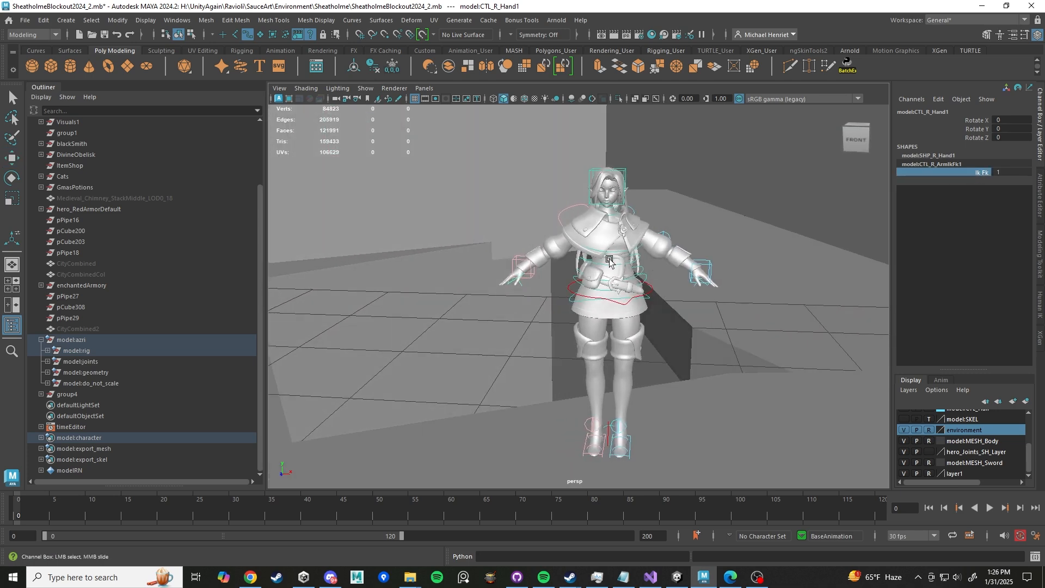
pyautogui.scroll(-3, 558, 210)
pyautogui.moveTo(490, 190); pyautogui.dragTo(743, 467)
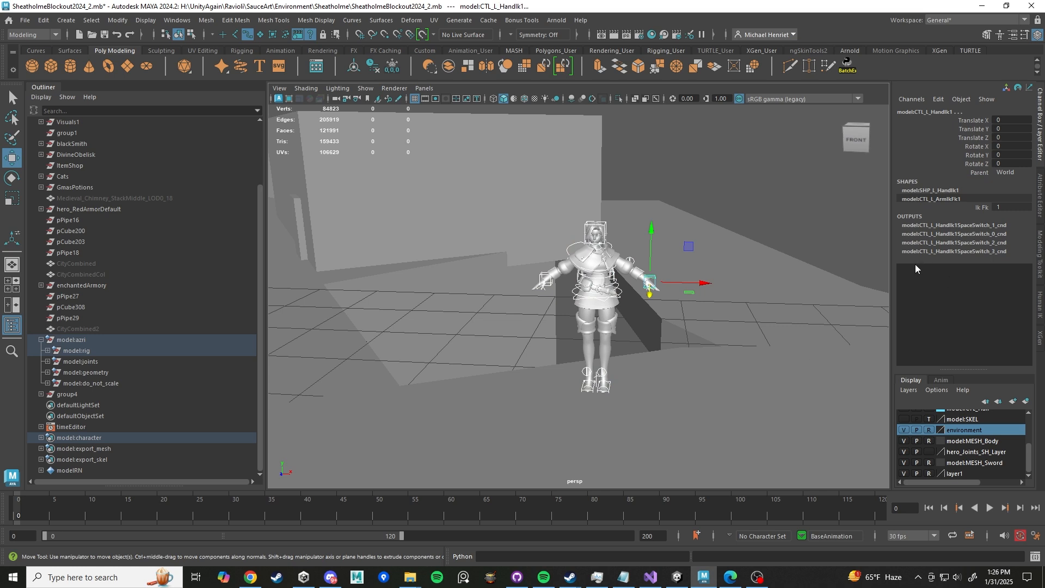
pyautogui.click(715, 293)
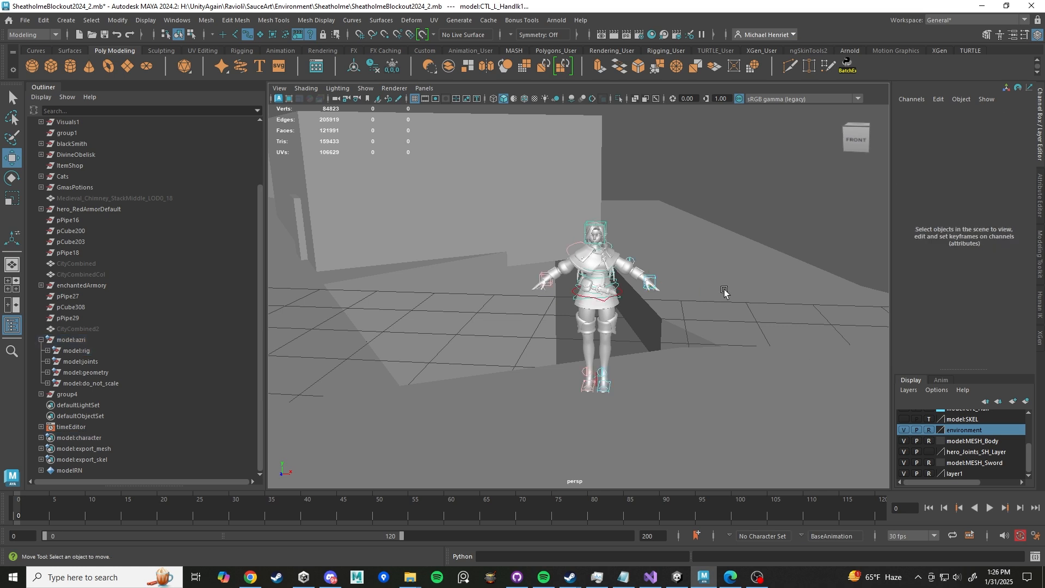
pyautogui.moveTo(784, 197); pyautogui.dragTo(495, 454)
pyautogui.moveTo(725, 177); pyautogui.dragTo(412, 528)
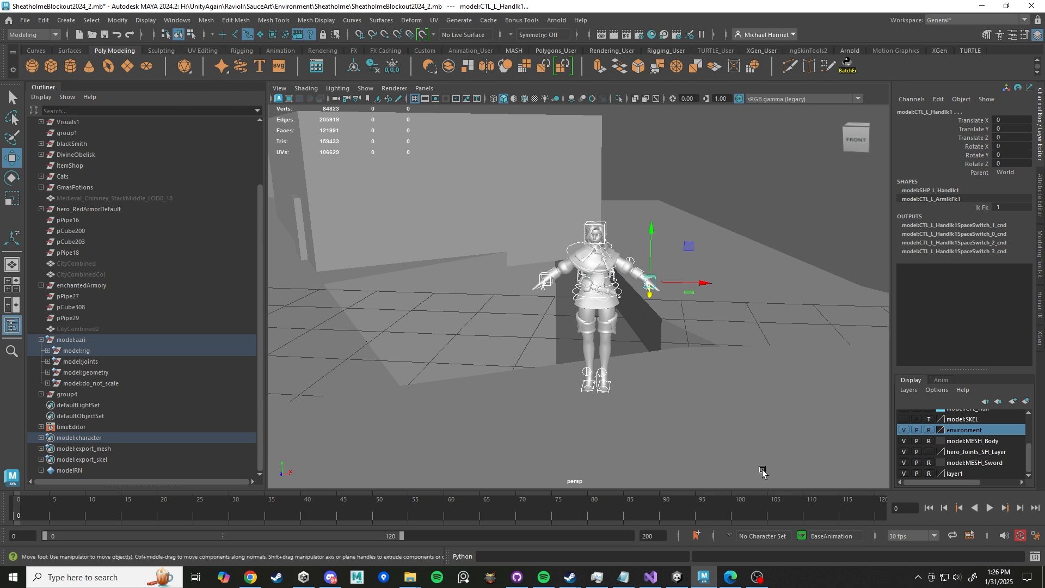
pyautogui.moveTo(492, 181); pyautogui.dragTo(761, 482)
pyautogui.moveTo(456, 181); pyautogui.dragTo(757, 447)
pyautogui.click(206, 34)
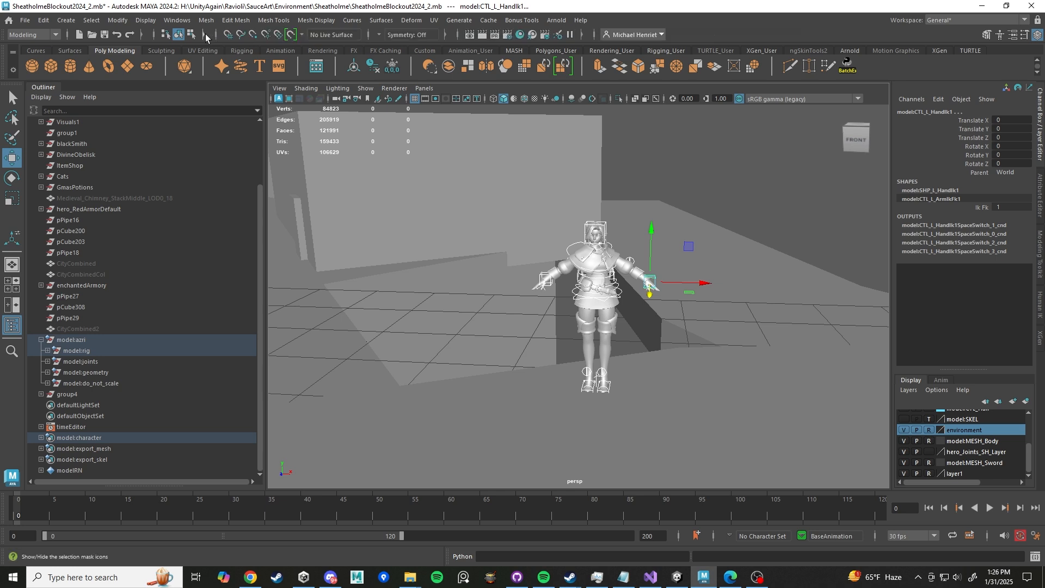
pyautogui.click(205, 35)
pyautogui.click(205, 35)
pyautogui.click(204, 35)
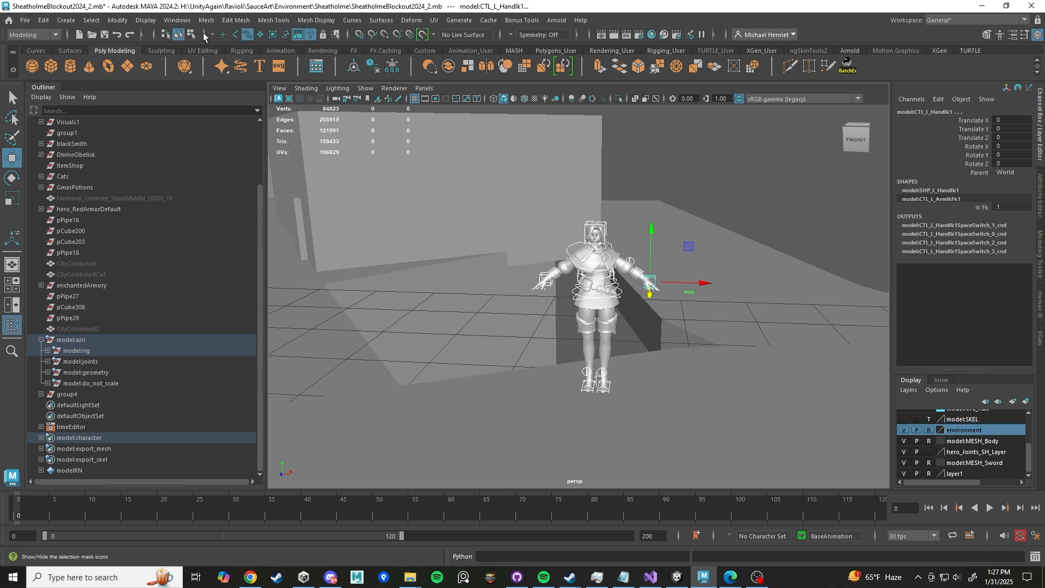
pyautogui.click(205, 35)
pyautogui.click(205, 35)
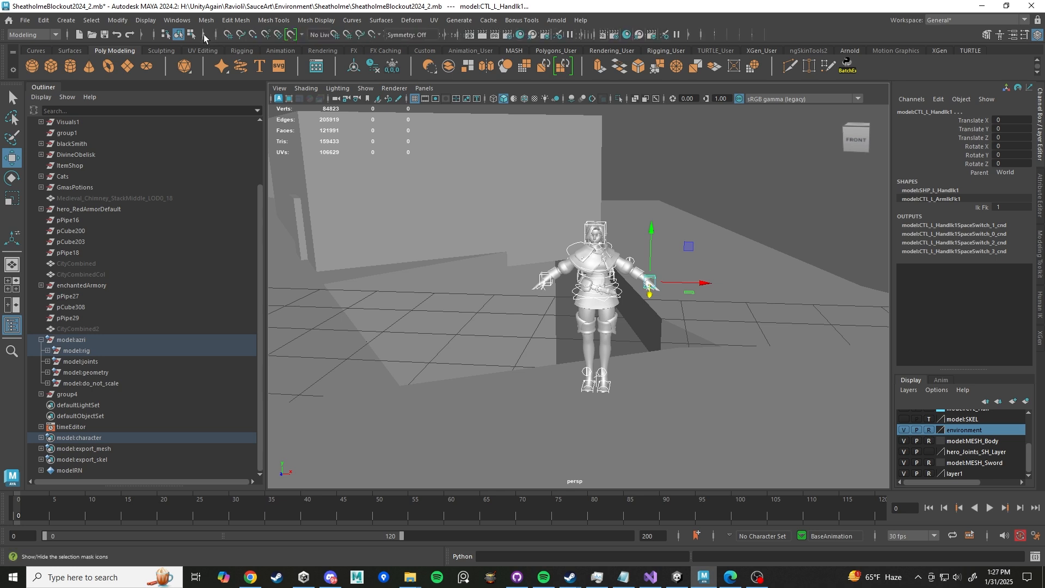
pyautogui.click(205, 35)
pyautogui.click(204, 35)
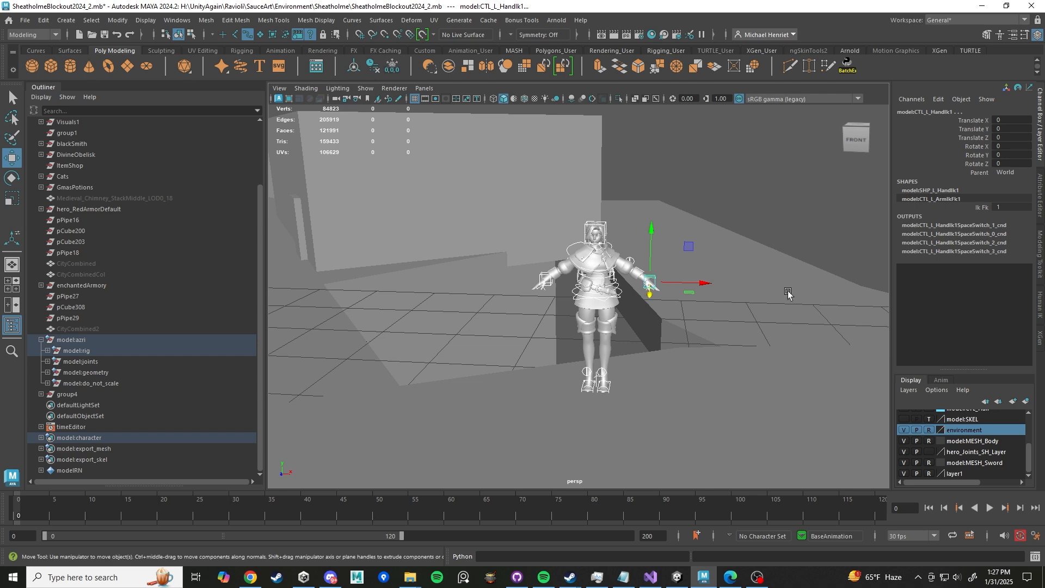
# - Select the world control and slide it to about Z -7.66 to reposition the character on the platform
pyautogui.moveTo(1011, 123); pyautogui.dragTo(1006, 164)
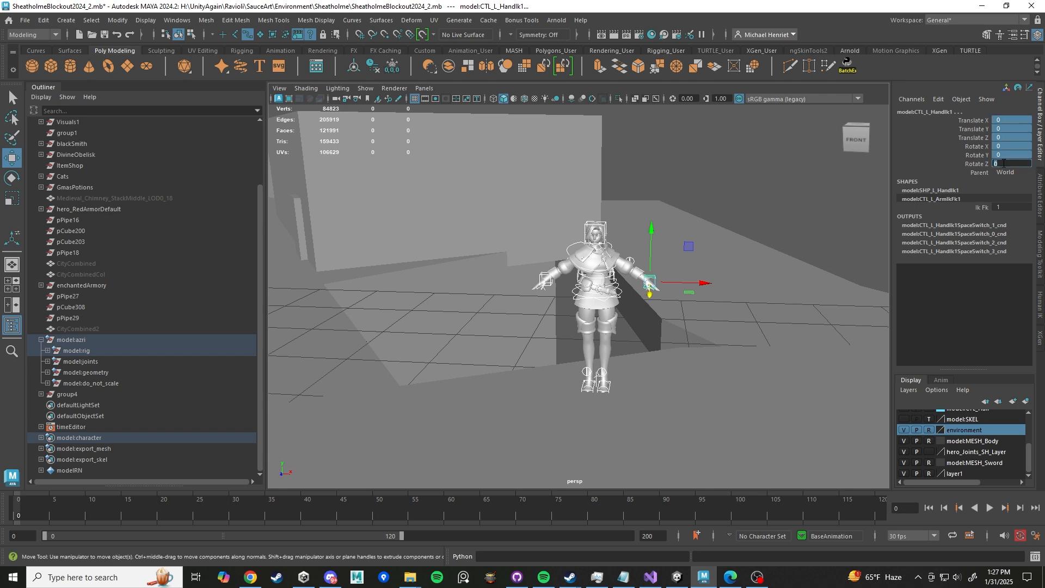
pyautogui.press('Return')
pyautogui.keyDown('alt'); pyautogui.moveTo(775, 231); pyautogui.dragTo(626, 250, button='right'); pyautogui.keyUp('alt')
pyautogui.keyDown('alt'); pyautogui.moveTo(626, 251); pyautogui.dragTo(715, 264); pyautogui.keyUp('alt')
pyautogui.keyDown('alt'); pyautogui.moveTo(716, 264); pyautogui.dragTo(604, 240, button='middle'); pyautogui.keyUp('alt')
pyautogui.keyDown('alt'); pyautogui.moveTo(605, 239); pyautogui.dragTo(707, 275, button='right'); pyautogui.keyUp('alt')
pyautogui.keyDown('alt'); pyautogui.moveTo(707, 275); pyautogui.dragTo(603, 250, button='middle'); pyautogui.keyUp('alt')
pyautogui.keyDown('alt'); pyautogui.moveTo(602, 250); pyautogui.dragTo(621, 311); pyautogui.keyUp('alt')
pyautogui.click(575, 242)
pyautogui.moveTo(673, 352); pyautogui.dragTo(305, 225)
# - Raise the world control slightly to about Y 0.07 so the feet sit on the floor
pyautogui.scroll(-5, 480, 248)
pyautogui.keyDown('alt'); pyautogui.moveTo(506, 253); pyautogui.dragTo(647, 292, button='middle'); pyautogui.keyUp('alt')
pyautogui.keyDown('alt'); pyautogui.moveTo(646, 291); pyautogui.dragTo(468, 294); pyautogui.keyUp('alt')
pyautogui.scroll(4, 651, 293)
pyautogui.scroll(4, 650, 293)
pyautogui.keyDown('alt'); pyautogui.moveTo(631, 272); pyautogui.dragTo(455, 302); pyautogui.keyUp('alt')
pyautogui.scroll(4, 653, 308)
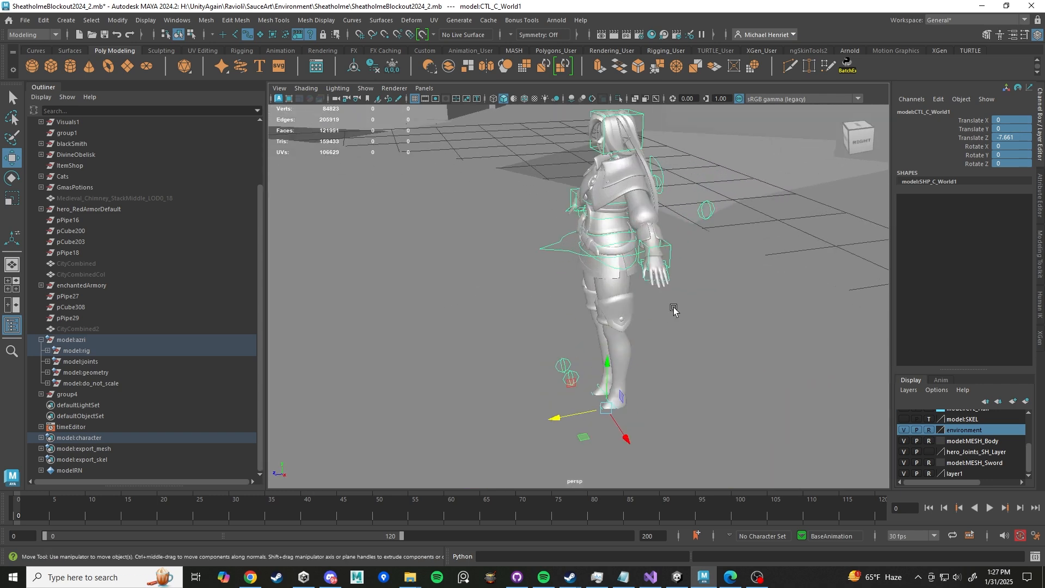
pyautogui.scroll(1, 997, 465)
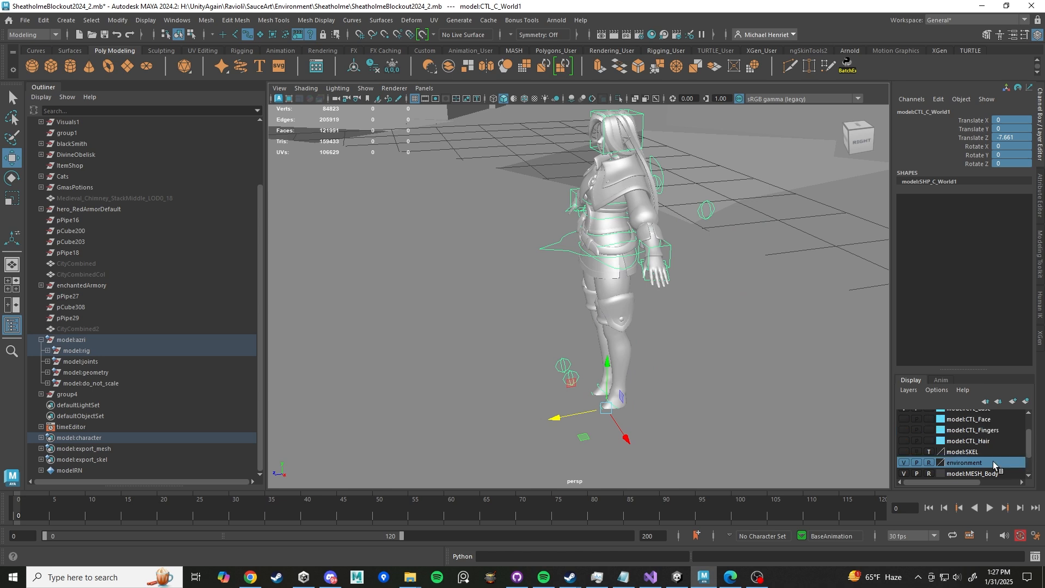
pyautogui.scroll(-1, 997, 464)
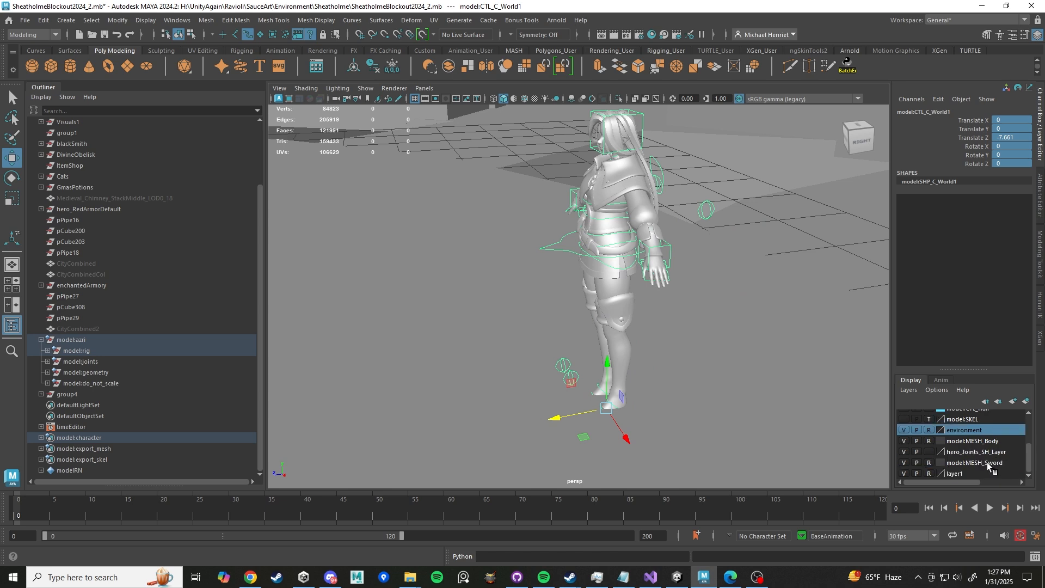
pyautogui.moveTo(608, 362); pyautogui.dragTo(608, 351)
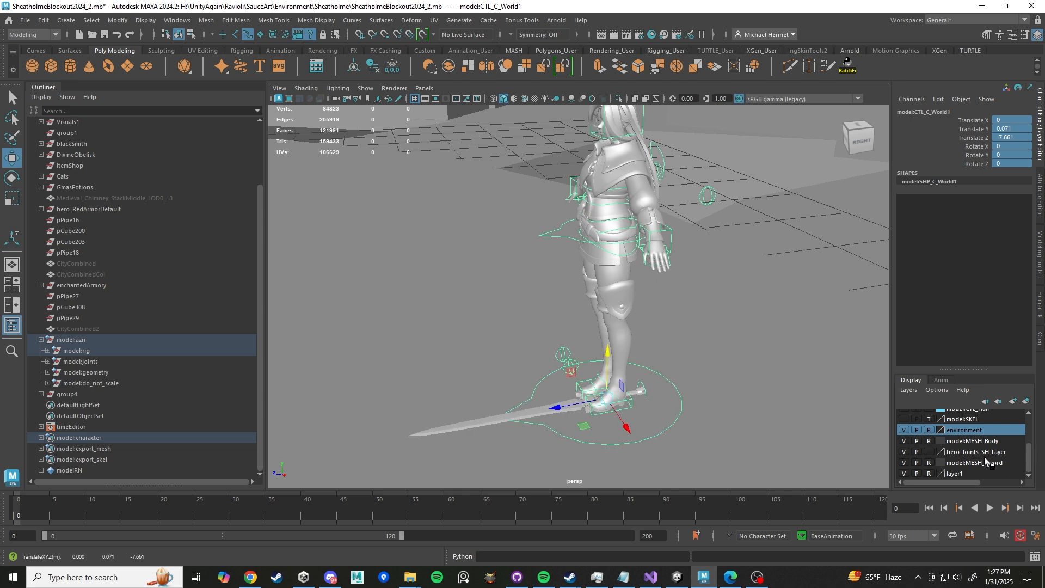
# - Make the model:CTL_Fingers display layer visible to show the finger controls
pyautogui.scroll(3, 987, 462)
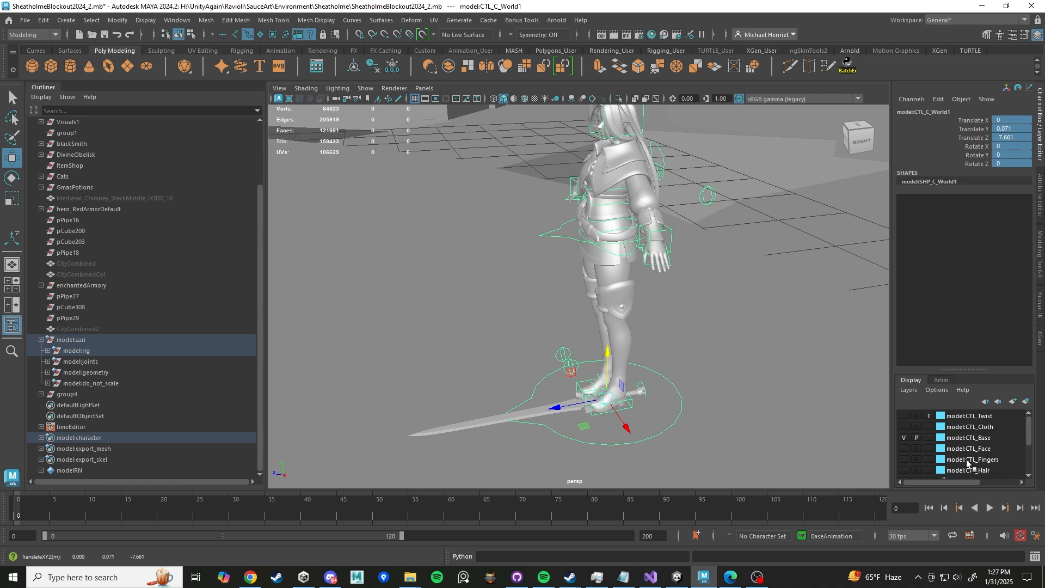
pyautogui.click(904, 460)
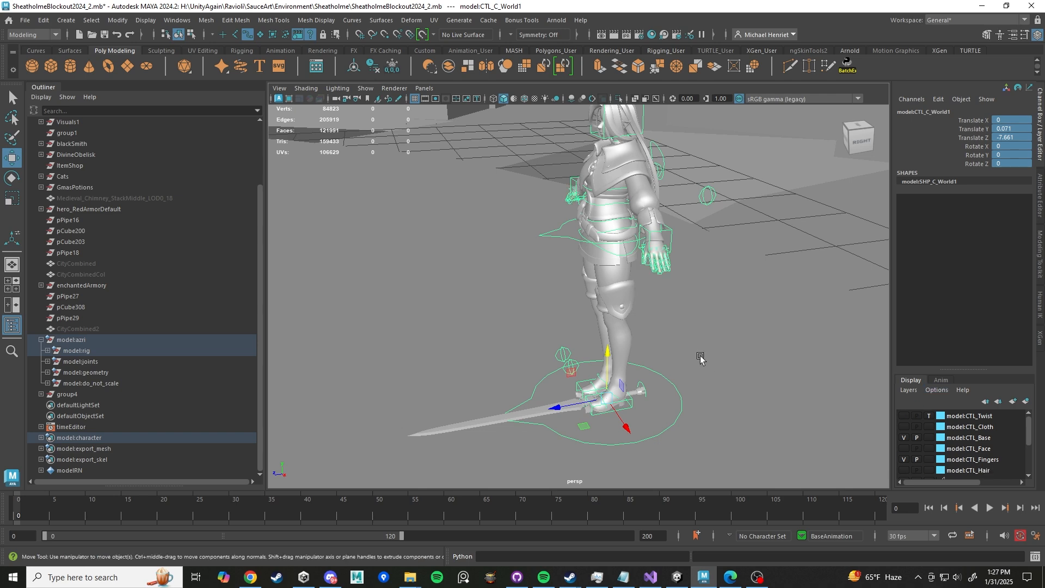
pyautogui.scroll(-3, 643, 218)
pyautogui.scroll(3, 659, 212)
pyautogui.keyDown('alt'); pyautogui.moveTo(710, 240); pyautogui.dragTo(658, 271, button='middle'); pyautogui.keyUp('alt')
pyautogui.scroll(3, 657, 272)
pyautogui.keyDown('alt'); pyautogui.moveTo(657, 271); pyautogui.dragTo(688, 282); pyautogui.keyUp('alt')
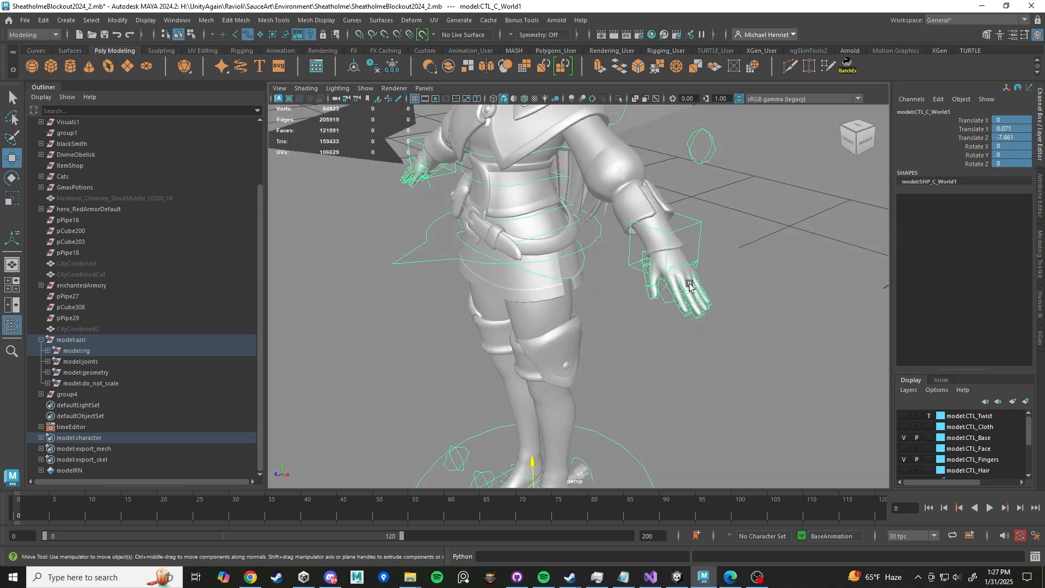
pyautogui.keyDown('alt'); pyautogui.moveTo(682, 347); pyautogui.dragTo(659, 158, button='middle'); pyautogui.keyUp('alt')
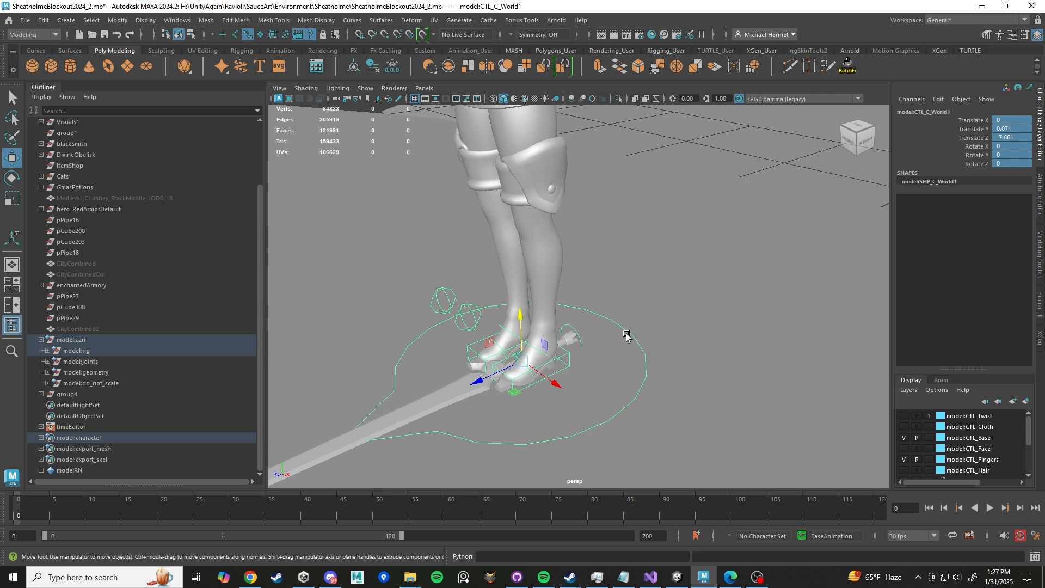
# - Zoom in on the character's left hand to examine the finger controls with the Rotate tool active
pyautogui.click(946, 155)
pyautogui.press('e')
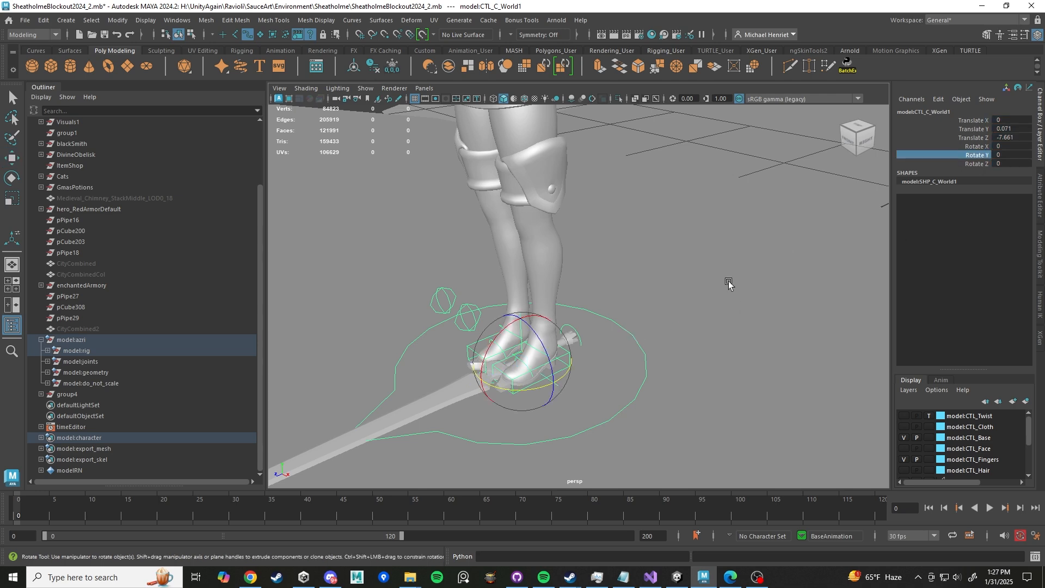
pyautogui.scroll(-7, 615, 310)
pyautogui.keyDown('alt'); pyautogui.moveTo(640, 247); pyautogui.dragTo(634, 297, button='middle'); pyautogui.keyUp('alt')
pyautogui.scroll(3, 614, 240)
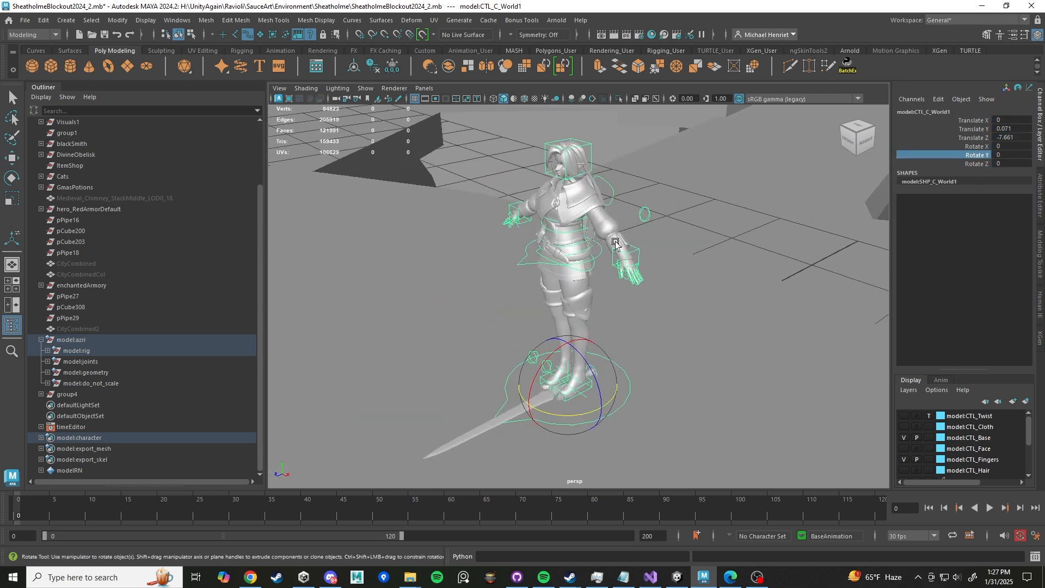
pyautogui.keyDown('alt'); pyautogui.moveTo(614, 240); pyautogui.dragTo(645, 207); pyautogui.keyUp('alt')
pyautogui.keyDown('alt'); pyautogui.moveTo(645, 207); pyautogui.dragTo(668, 285, button='middle'); pyautogui.keyUp('alt')
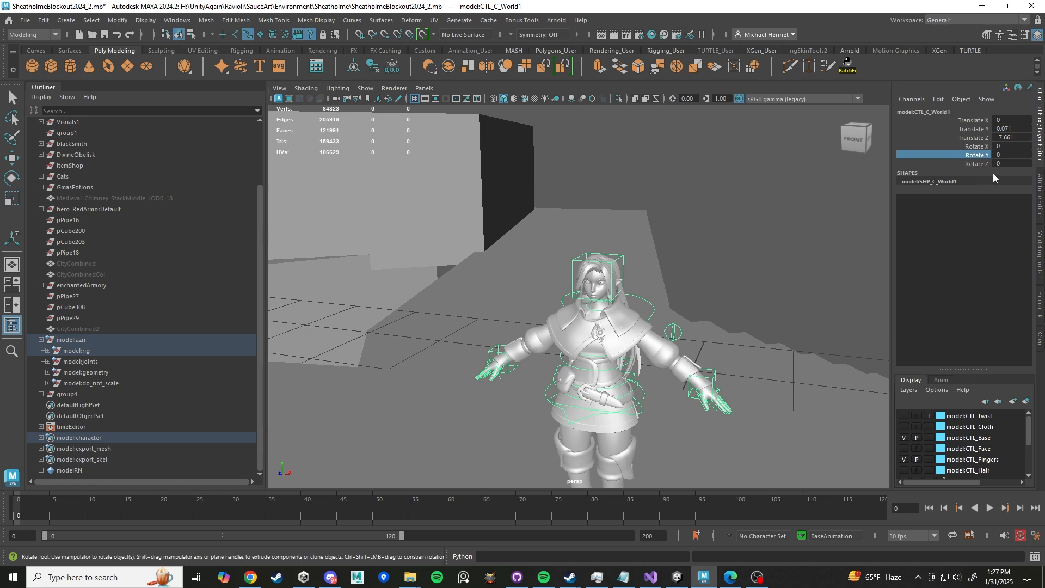
pyautogui.keyDown('alt'); pyautogui.moveTo(768, 322); pyautogui.dragTo(694, 325); pyautogui.keyUp('alt')
pyautogui.scroll(-2, 682, 400)
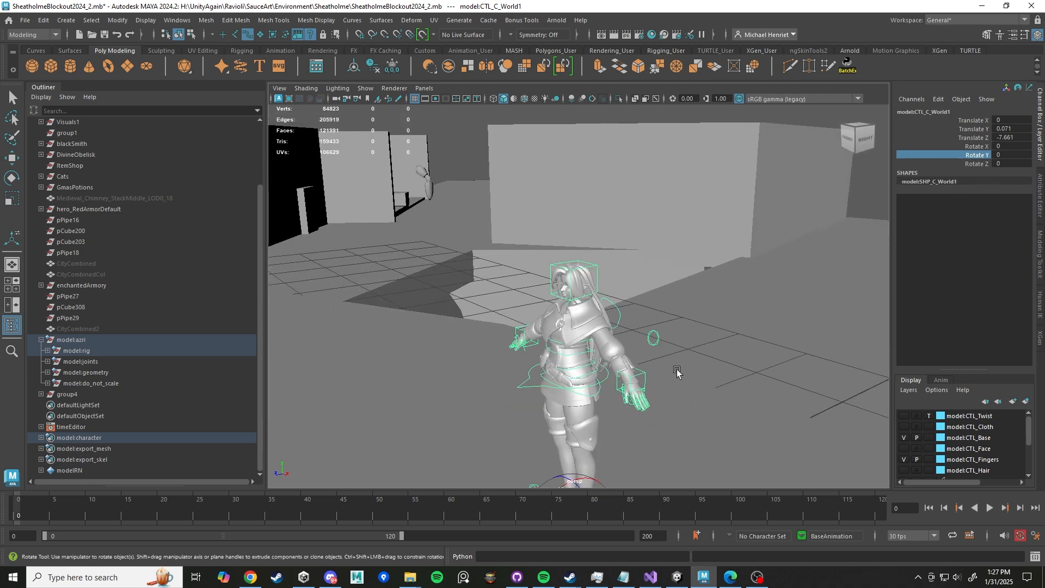
pyautogui.keyDown('alt'); pyautogui.moveTo(676, 371); pyautogui.dragTo(651, 302, button='middle'); pyautogui.keyUp('alt')
pyautogui.scroll(5, 651, 302)
pyautogui.keyDown('alt'); pyautogui.moveTo(675, 349); pyautogui.dragTo(707, 355); pyautogui.keyUp('alt')
pyautogui.scroll(5, 784, 357)
pyautogui.scroll(-5, 784, 357)
pyautogui.keyDown('alt'); pyautogui.moveTo(782, 354); pyautogui.dragTo(639, 332, button='middle'); pyautogui.keyUp('alt')
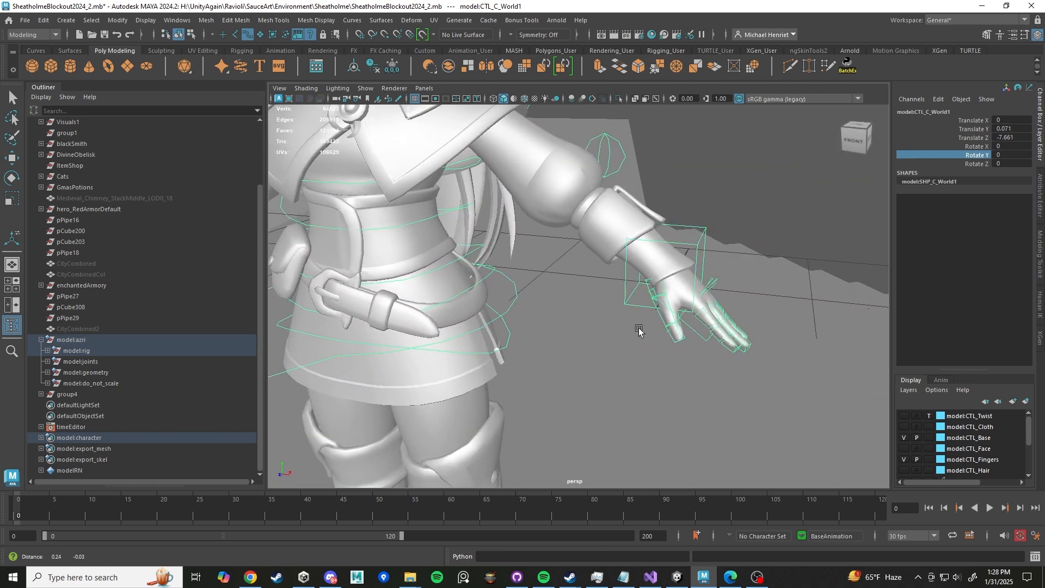
pyautogui.scroll(5, 691, 322)
pyautogui.keyDown('alt'); pyautogui.moveTo(691, 322); pyautogui.dragTo(722, 329); pyautogui.keyUp('alt')
pyautogui.keyDown('alt'); pyautogui.moveTo(721, 330); pyautogui.dragTo(577, 349, button='middle'); pyautogui.keyUp('alt')
pyautogui.scroll(5, 577, 349)
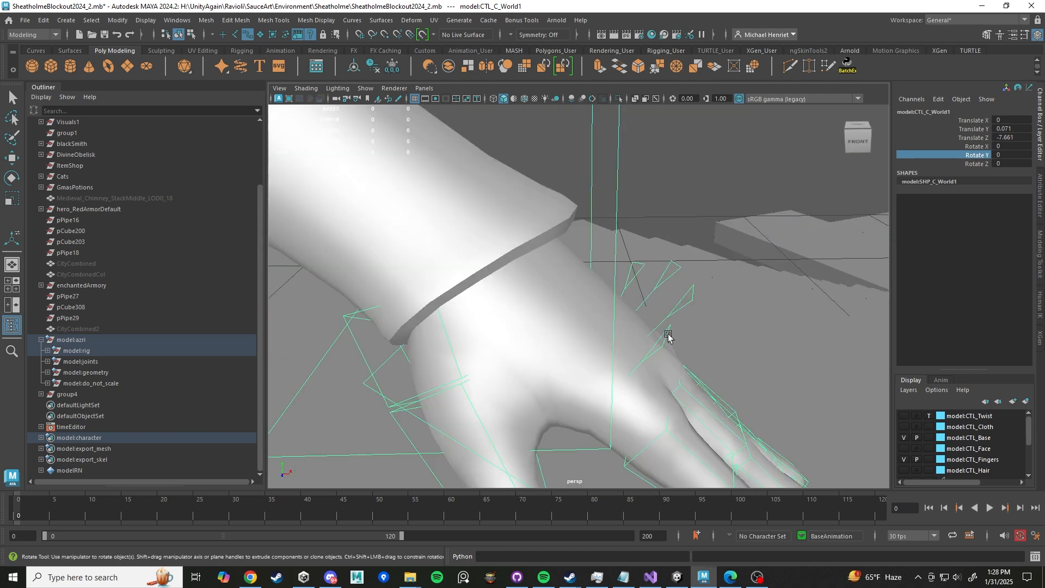
# - Try rotating the left index finger's base control with the Rotate tool, undoing each rotation
pyautogui.click(665, 333)
pyautogui.press('e')
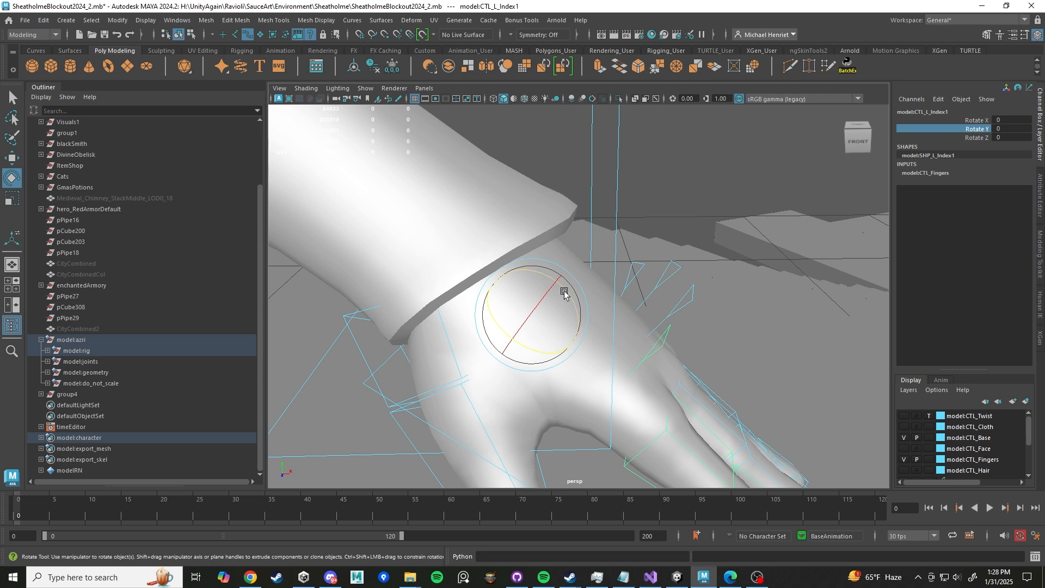
pyautogui.moveTo(565, 292); pyautogui.dragTo(585, 306)
pyautogui.scroll(-5, 585, 306)
pyautogui.scroll(1, 642, 333)
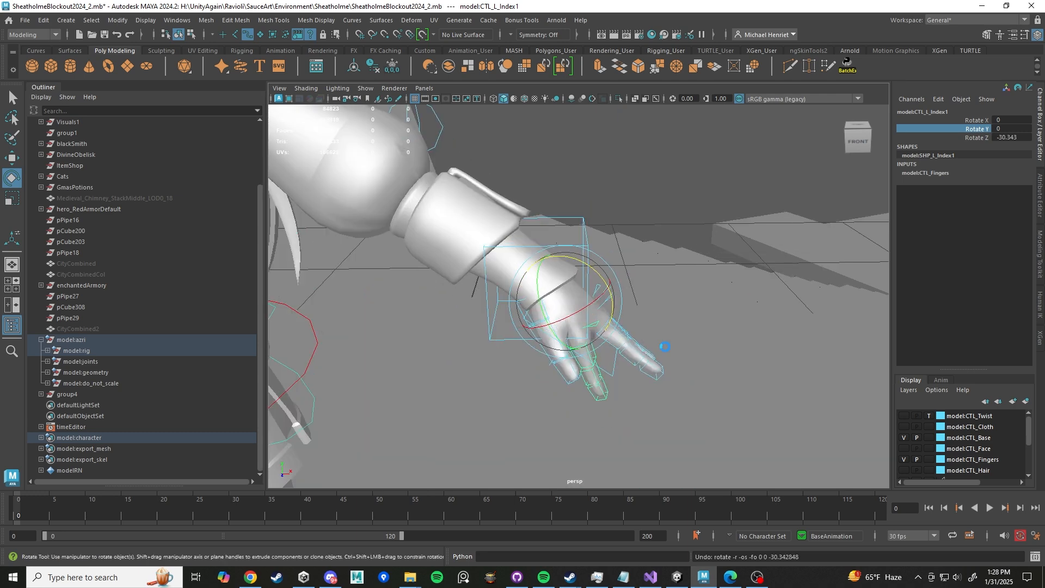
pyautogui.hotkey('ctrl', 'z')
pyautogui.scroll(3, 667, 349)
pyautogui.moveTo(587, 287)
pyautogui.mouseDown()
pyautogui.moveTo(571, 275)
pyautogui.moveTo(586, 285)
pyautogui.mouseUp()
pyautogui.hotkey('ctrl', 'z')
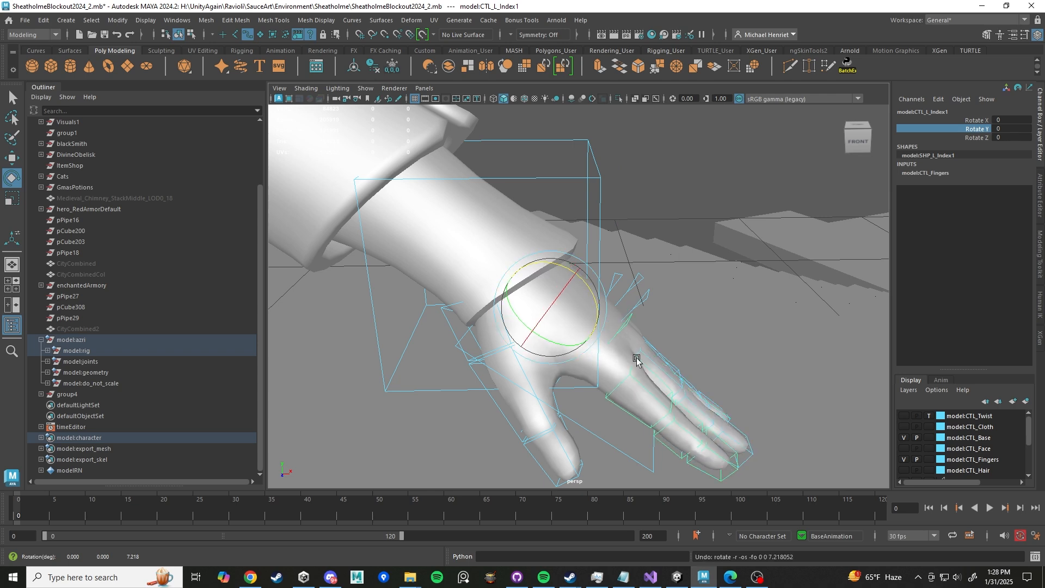
# - Select the left index finger's middle control and switch to the Rigging_User shelf
pyautogui.keyDown('alt'); pyautogui.moveTo(626, 320); pyautogui.dragTo(577, 311); pyautogui.keyUp('alt')
pyautogui.keyDown('alt'); pyautogui.moveTo(577, 312); pyautogui.dragTo(682, 319, button='middle'); pyautogui.keyUp('alt')
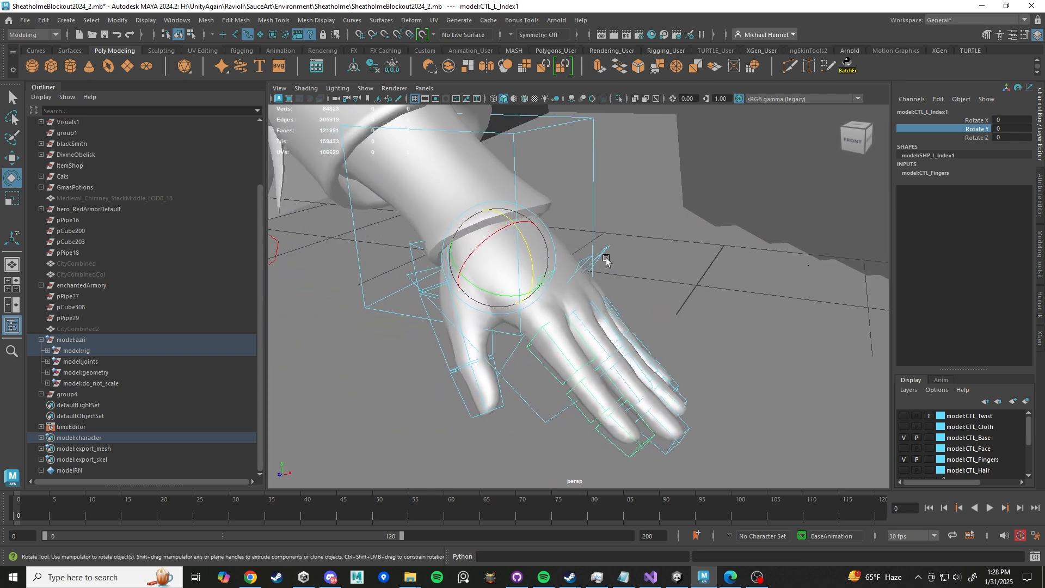
pyautogui.keyDown('alt'); pyautogui.moveTo(606, 259); pyautogui.dragTo(560, 265); pyautogui.keyUp('alt')
pyautogui.keyDown('alt'); pyautogui.moveTo(560, 265); pyautogui.dragTo(671, 292, button='middle'); pyautogui.keyUp('alt')
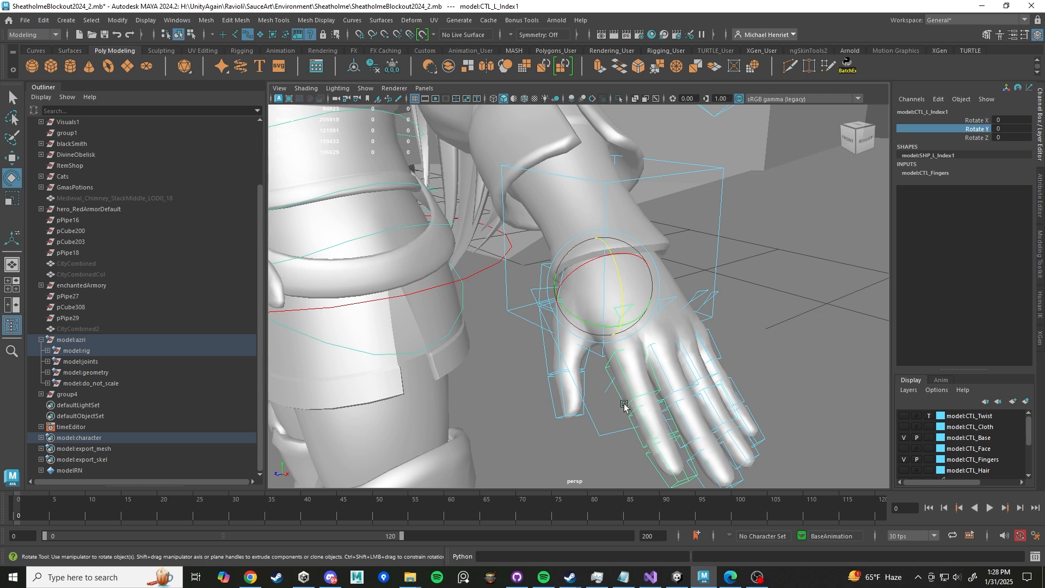
pyautogui.click(624, 406)
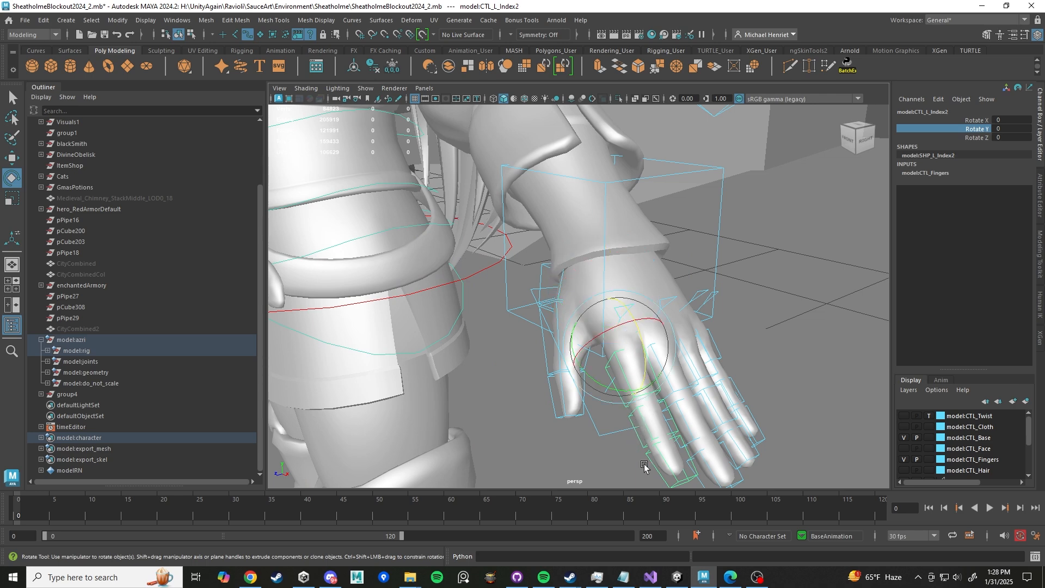
pyautogui.keyDown('alt'); pyautogui.moveTo(637, 440); pyautogui.dragTo(636, 392, button='middle'); pyautogui.keyUp('alt')
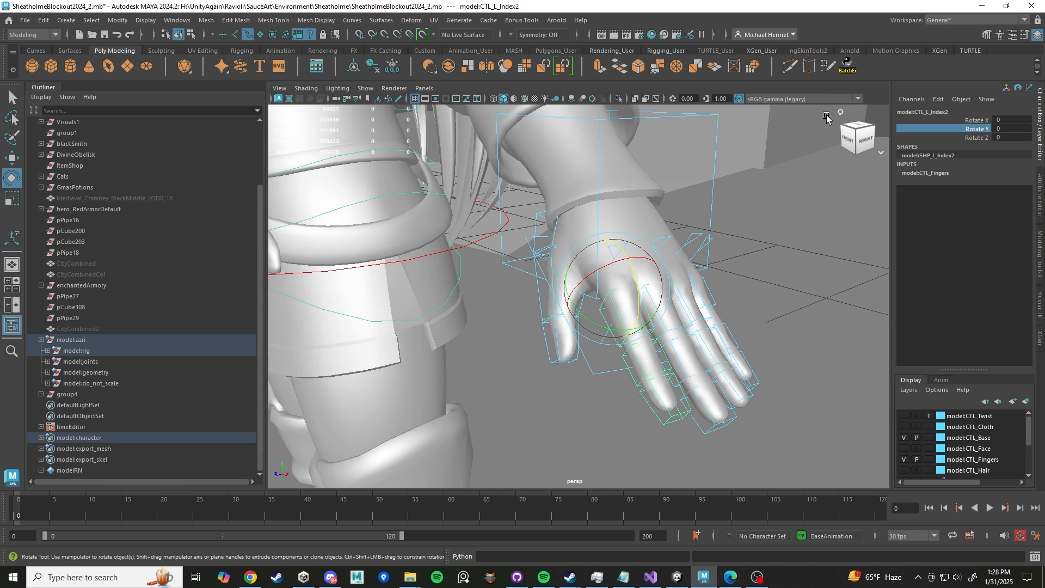
pyautogui.click(666, 50)
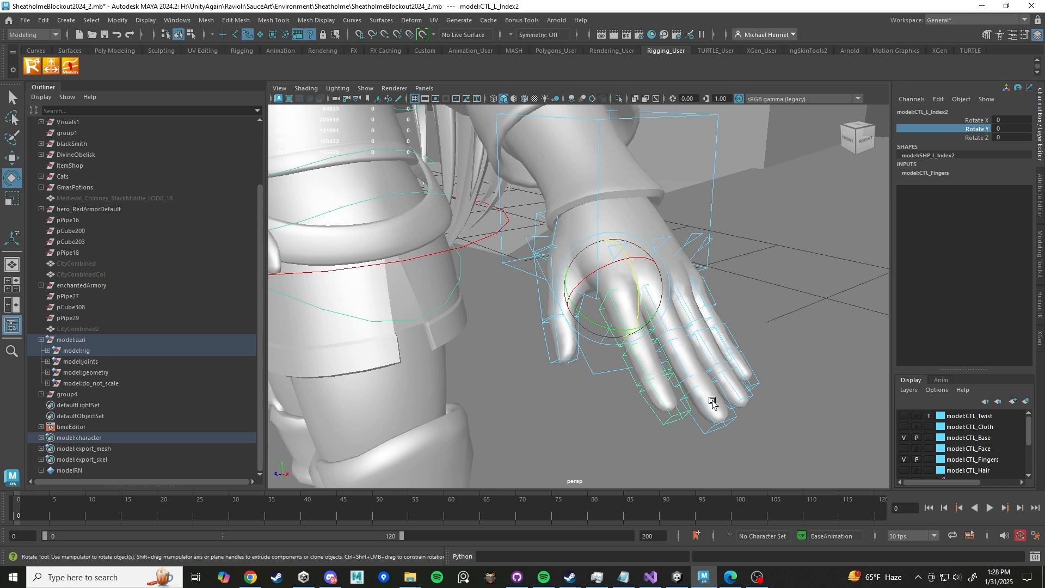
# - Select all of the left hand's finger controls, index through thumb, and switch to the Rotate tool
pyautogui.click(661, 410)
pyautogui.press('w')
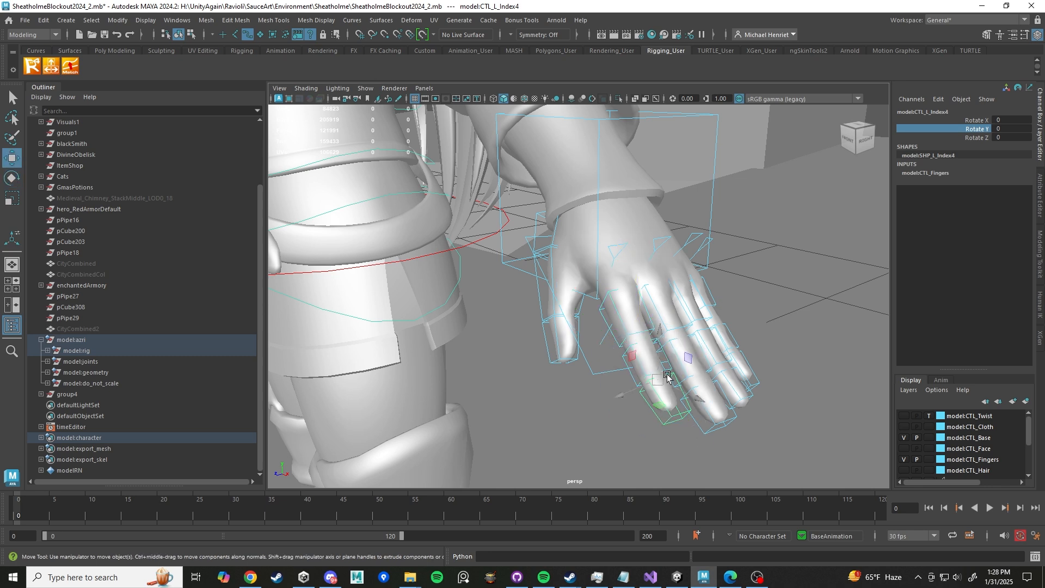
pyautogui.click(624, 328)
pyautogui.click(711, 429)
pyautogui.keyDown('alt'); pyautogui.moveTo(697, 345); pyautogui.dragTo(651, 341); pyautogui.keyUp('alt')
pyautogui.click(514, 321)
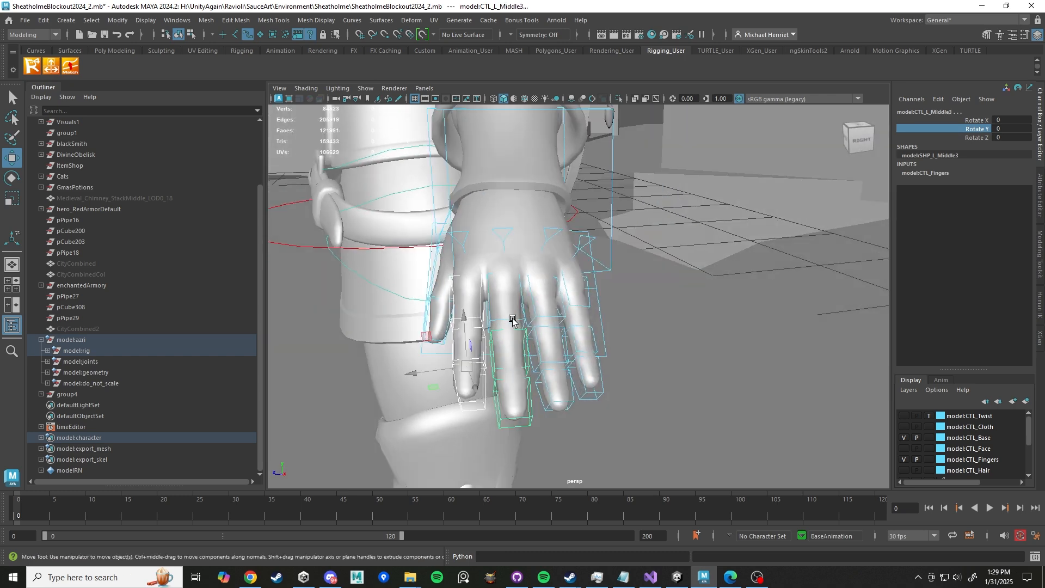
pyautogui.click(557, 394)
pyautogui.click(552, 321)
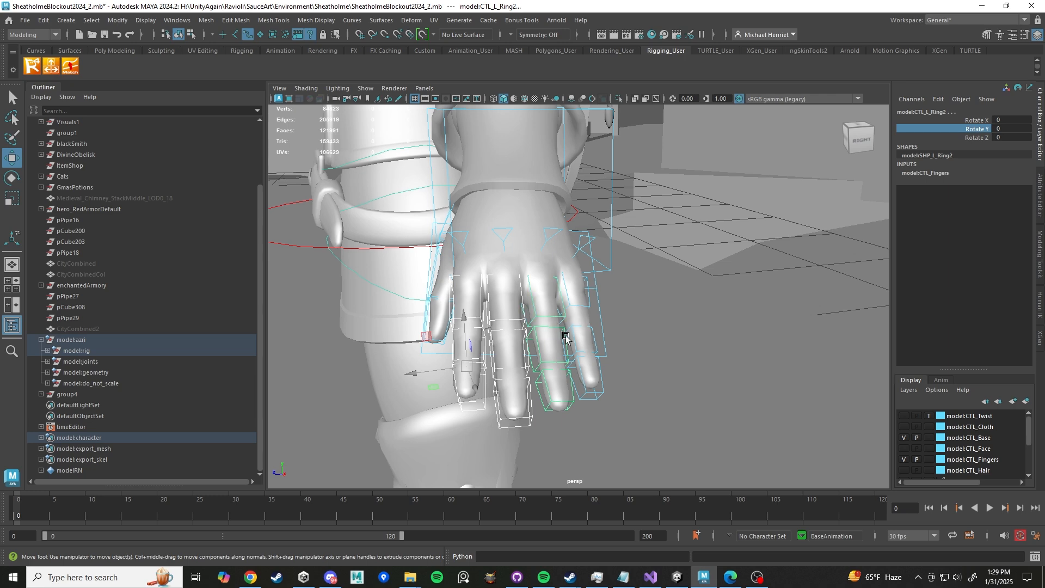
pyautogui.click(592, 392)
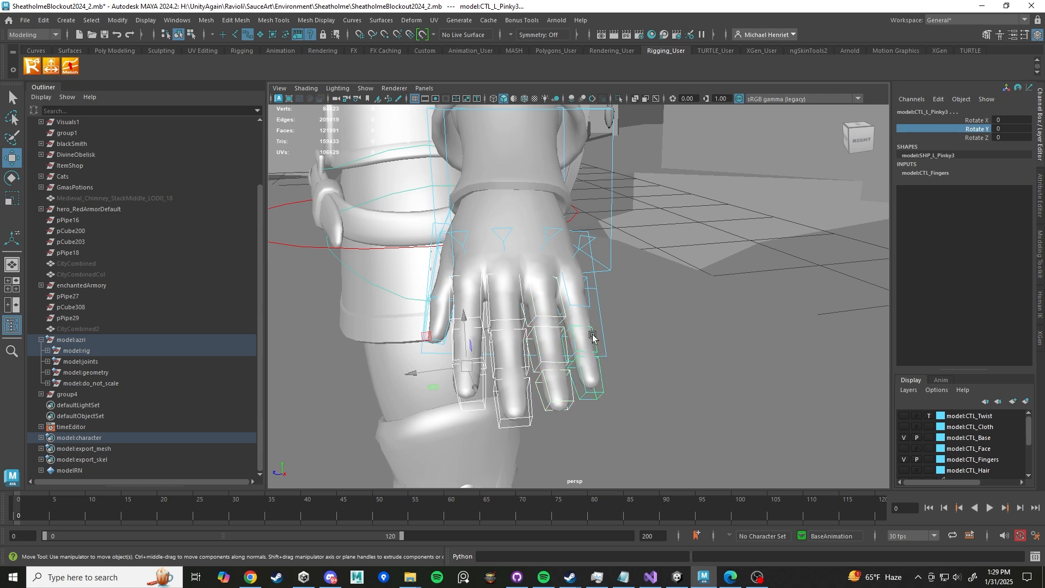
pyautogui.click(587, 302)
pyautogui.keyDown('alt'); pyautogui.moveTo(504, 322); pyautogui.dragTo(565, 336); pyautogui.keyUp('alt')
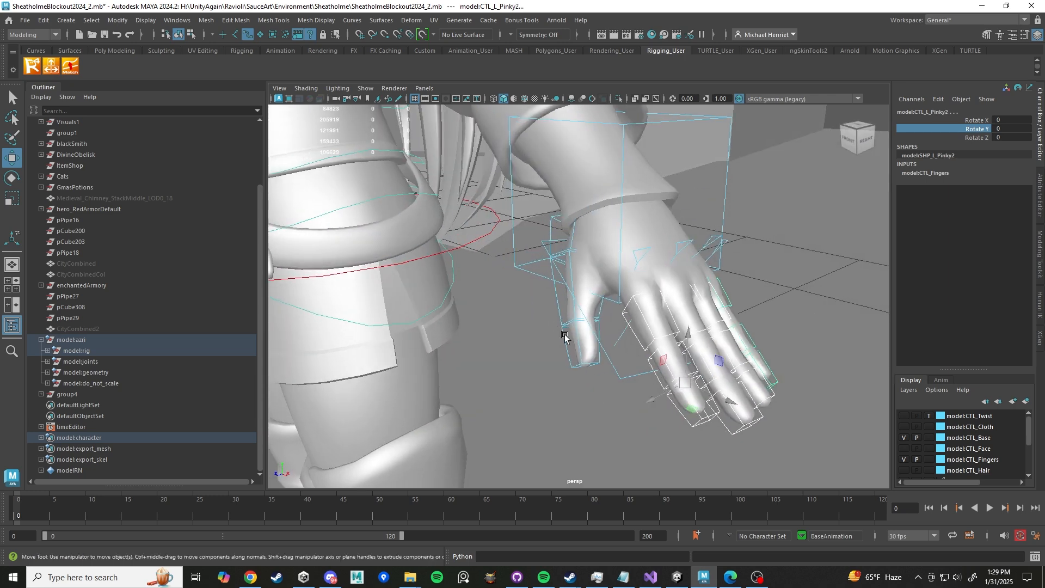
pyautogui.click(579, 364)
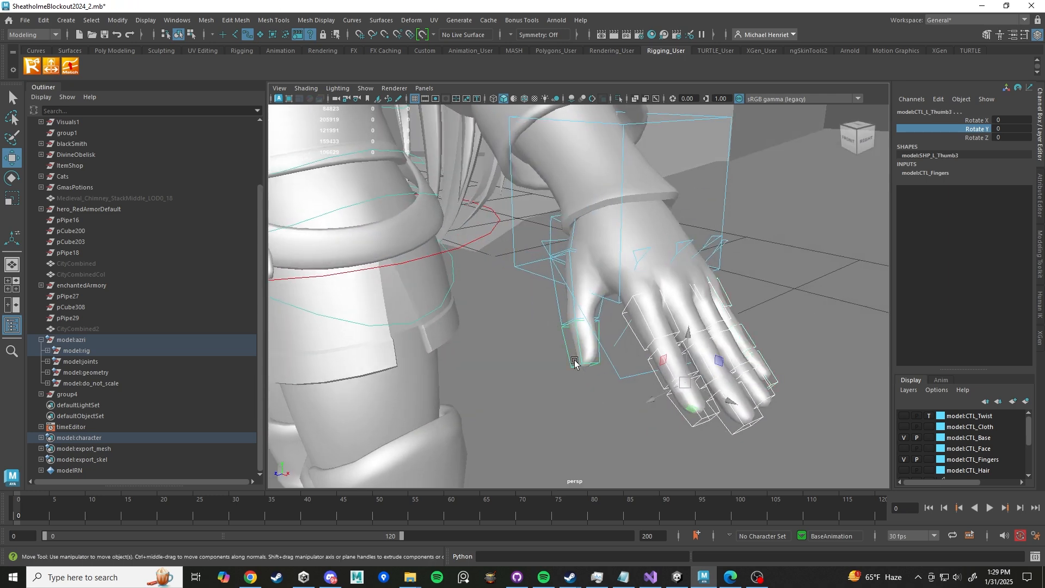
pyautogui.click(572, 243)
pyautogui.scroll(-5, 572, 243)
pyautogui.scroll(5, 625, 311)
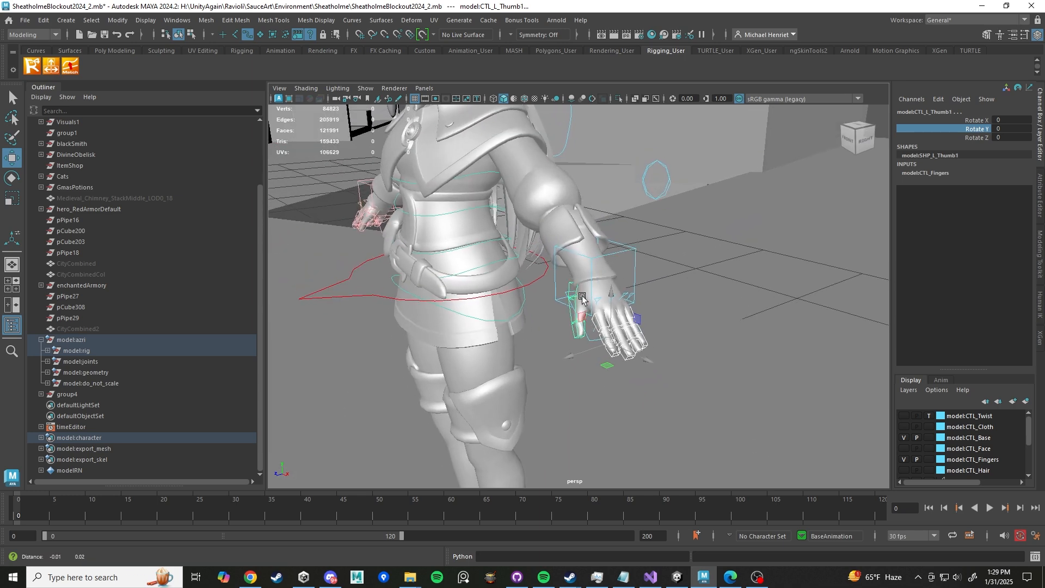
pyautogui.press('e')
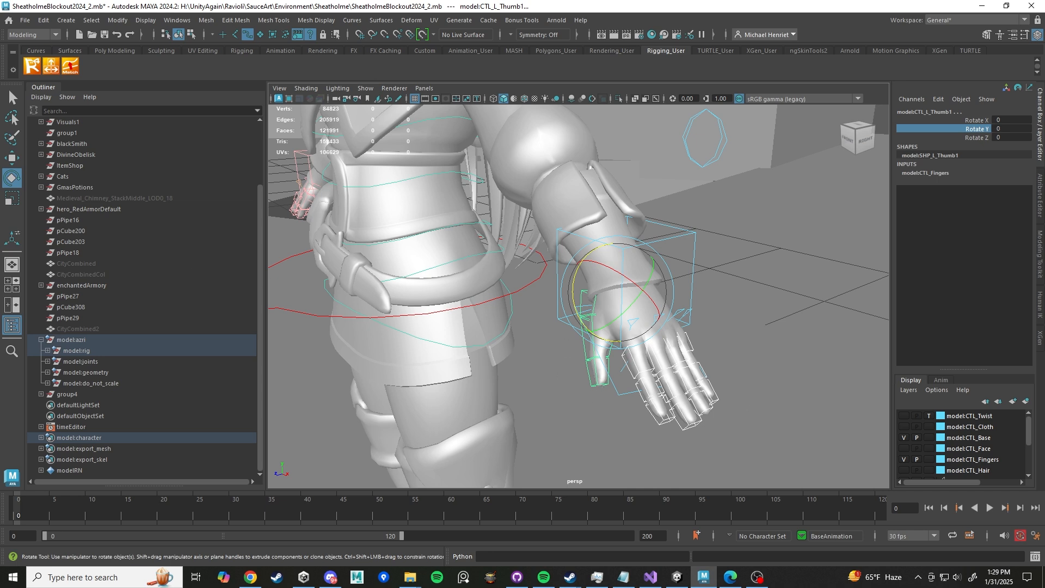
# - Create a quick select set named Az_LeftHand from the selected finger controls and add it to the shelf
pyautogui.click(66, 20)
pyautogui.moveTo(161, 277)
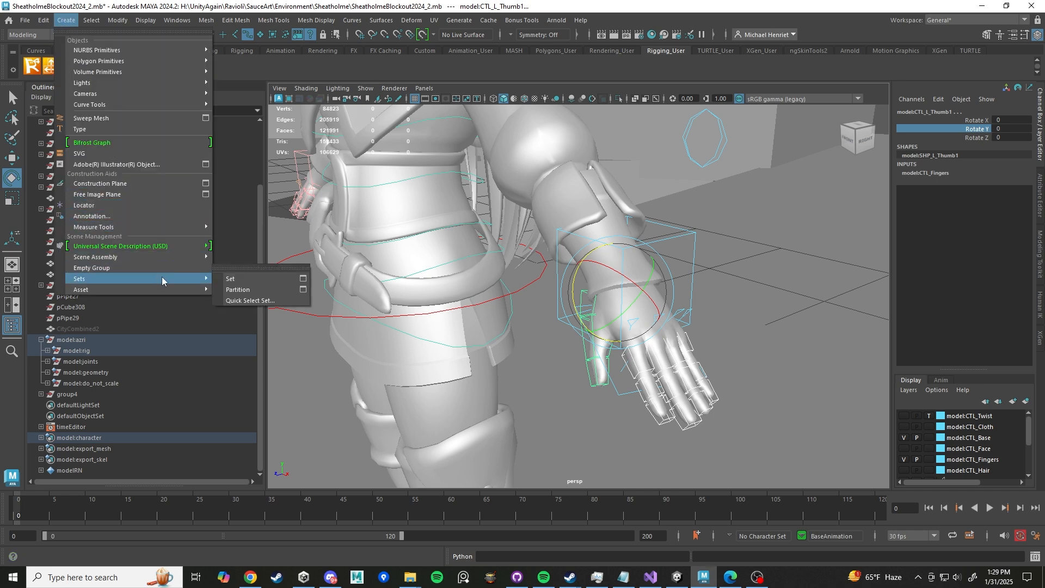
pyautogui.click(254, 298)
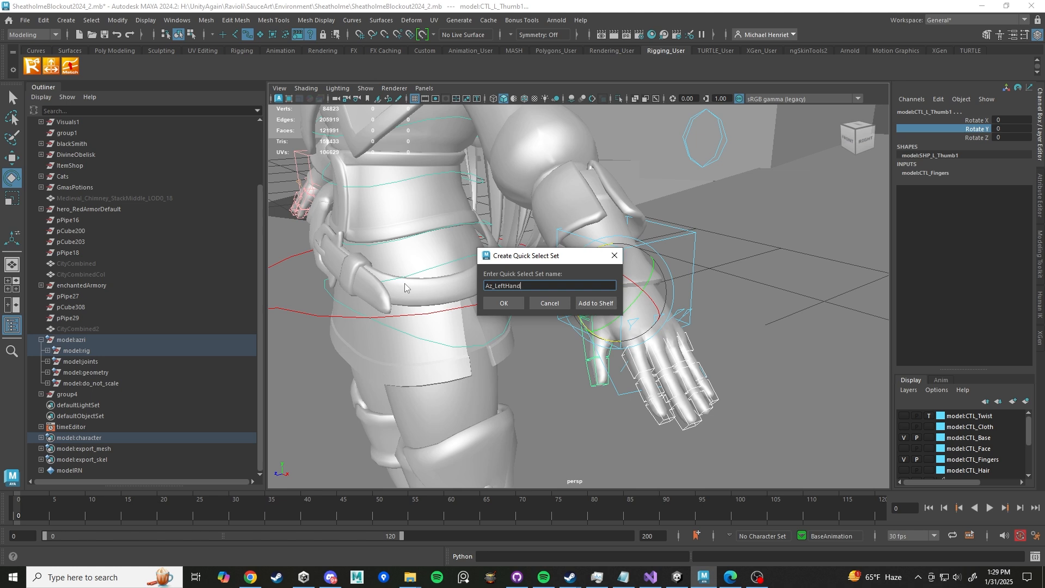
pyautogui.click(592, 303)
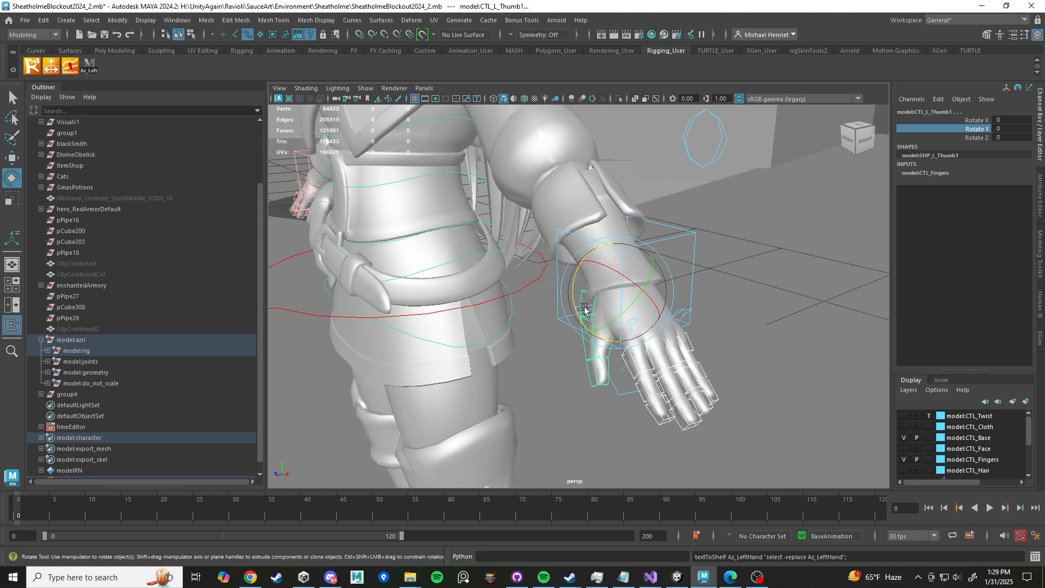
# - Expand the Az_LeftHand set in the Outliner to review its member finger controls
pyautogui.scroll(-1, 180, 330)
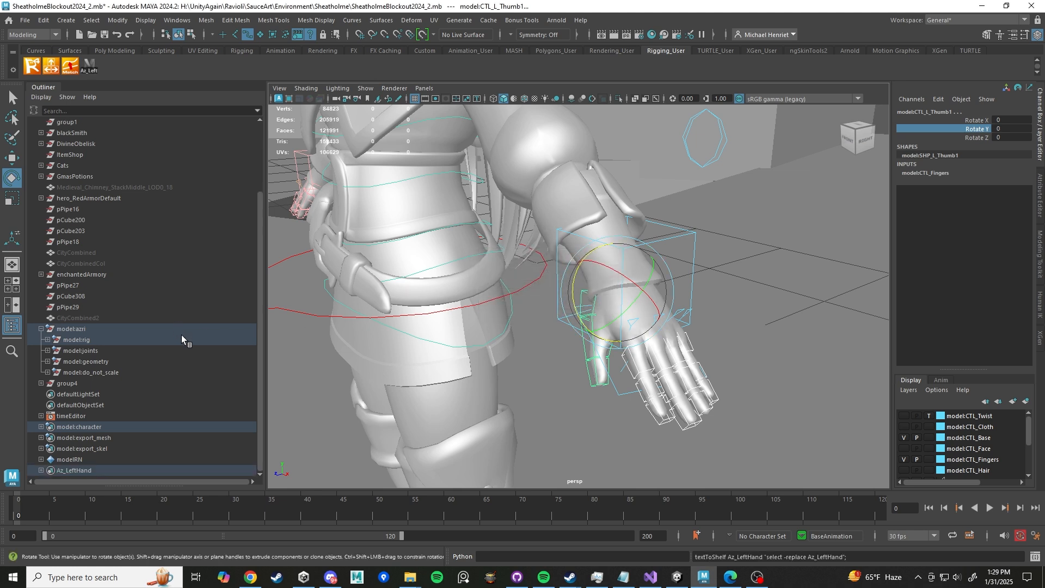
pyautogui.click(60, 472)
pyautogui.click(40, 471)
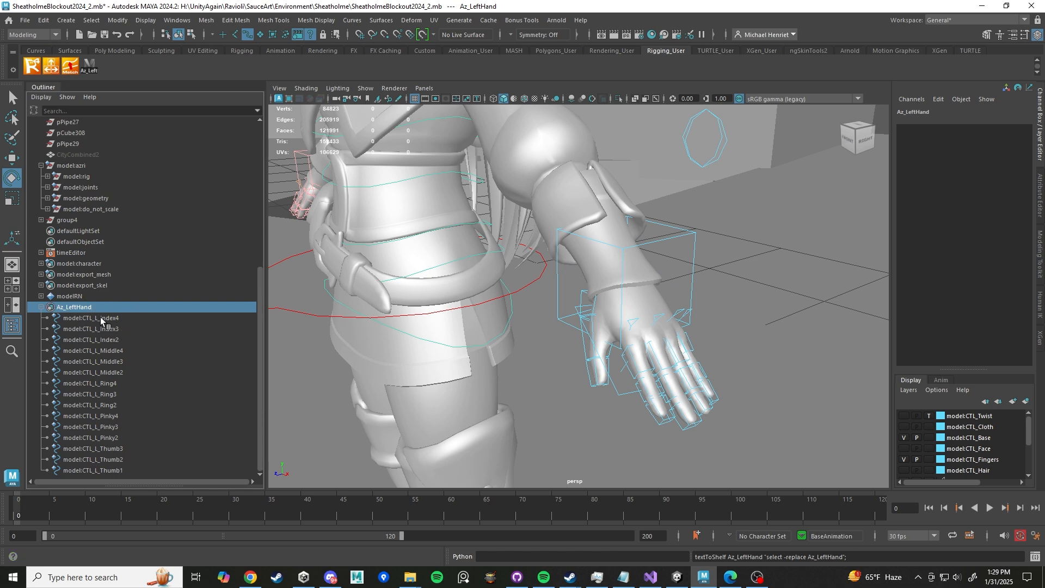
pyautogui.click(101, 320)
pyautogui.keyDown('shift'); pyautogui.click(104, 470); pyautogui.keyUp('shift')
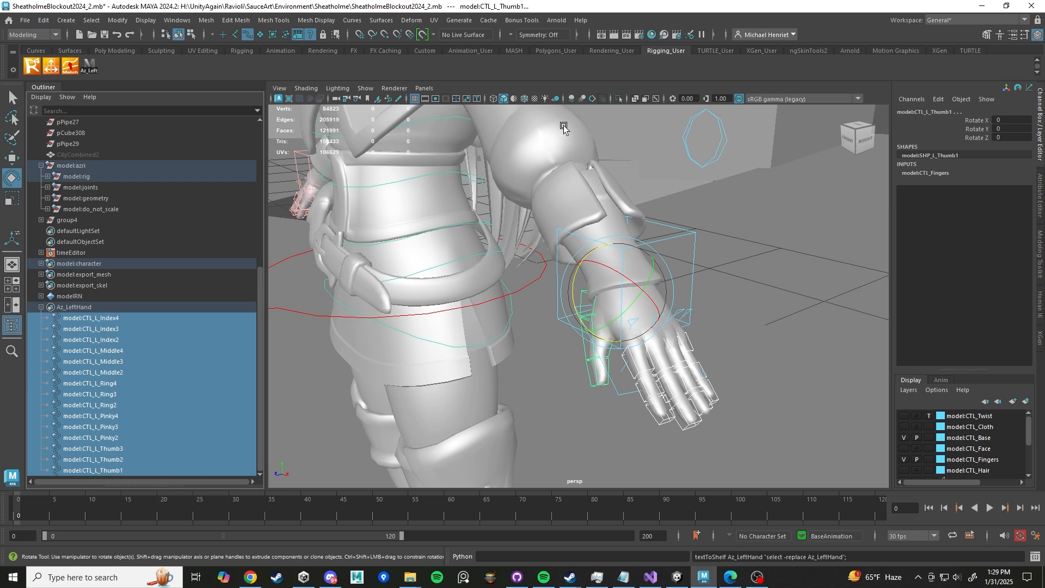
pyautogui.click(734, 159)
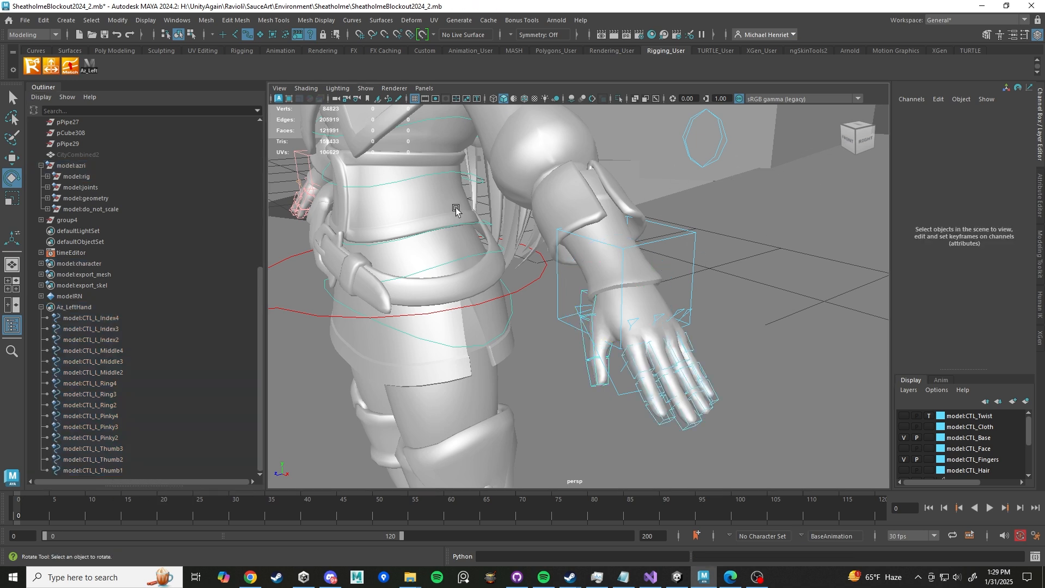
# - Select the Az_LeftHand set, leave out the thumb controls, and curl the index-to-pinky controls about -16° on Z
pyautogui.click(94, 65)
pyautogui.moveTo(712, 380)
pyautogui.keyDown('alt'); pyautogui.mouseDown()
pyautogui.moveTo(728, 371)
pyautogui.moveTo(714, 364)
pyautogui.mouseUp(); pyautogui.keyUp('alt')
pyautogui.keyDown('ctrl'); pyautogui.moveTo(576, 260); pyautogui.dragTo(626, 368); pyautogui.keyUp('ctrl')
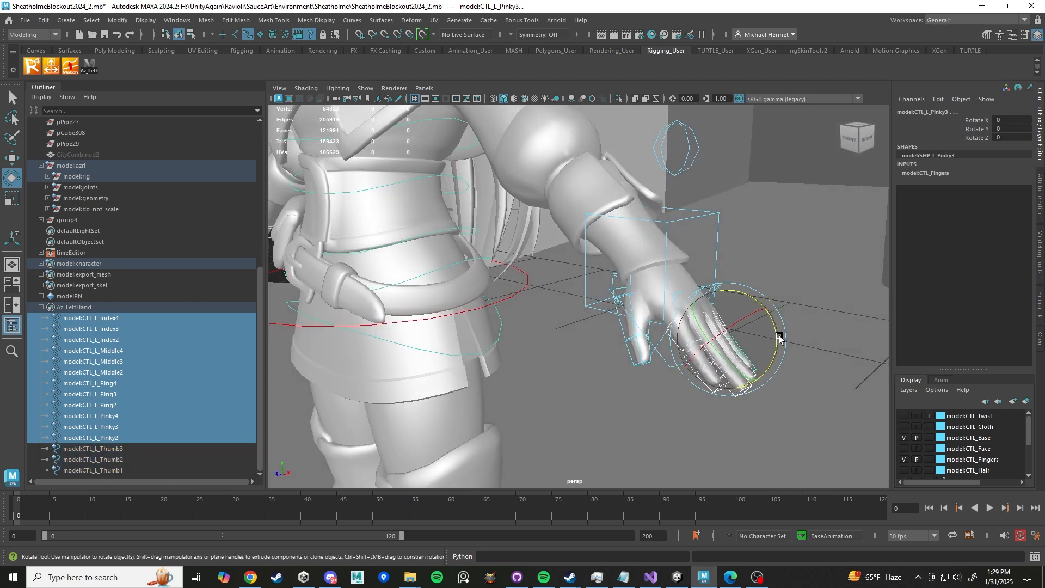
pyautogui.moveTo(777, 330); pyautogui.dragTo(773, 349)
pyautogui.keyDown('alt'); pyautogui.moveTo(774, 349); pyautogui.dragTo(674, 368); pyautogui.keyUp('alt')
# - Deselect the index finger controls and curl the middle, ring and pinky controls further
pyautogui.scroll(4, 618, 372)
pyautogui.scroll(-6, 675, 366)
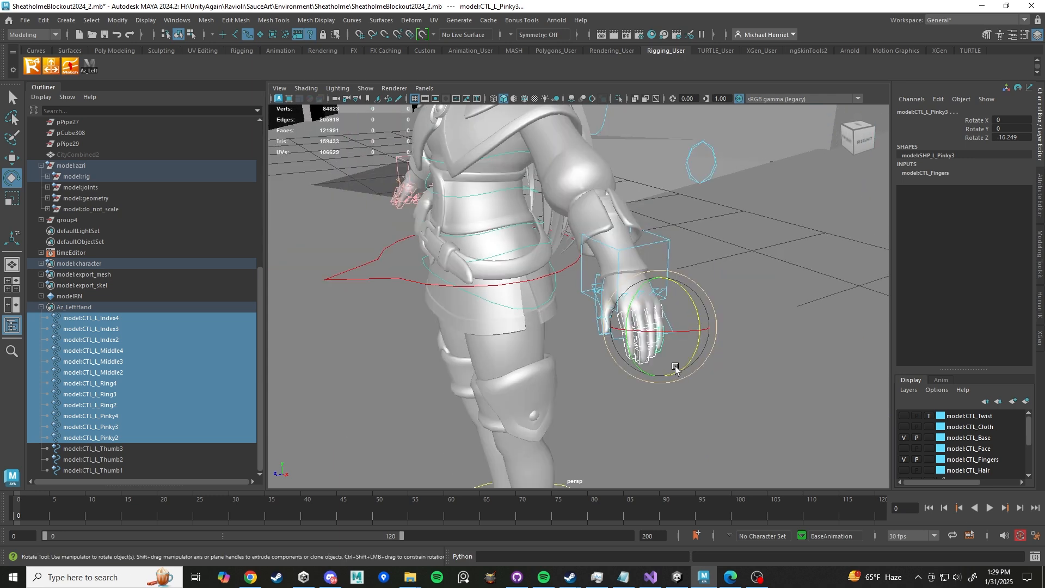
pyautogui.keyDown('alt'); pyautogui.moveTo(675, 366); pyautogui.dragTo(626, 358, button='middle'); pyautogui.keyUp('alt')
pyautogui.moveTo(626, 359)
pyautogui.keyDown('alt'); pyautogui.mouseDown()
pyautogui.moveTo(705, 368)
pyautogui.moveTo(619, 377)
pyautogui.mouseUp(); pyautogui.keyUp('alt')
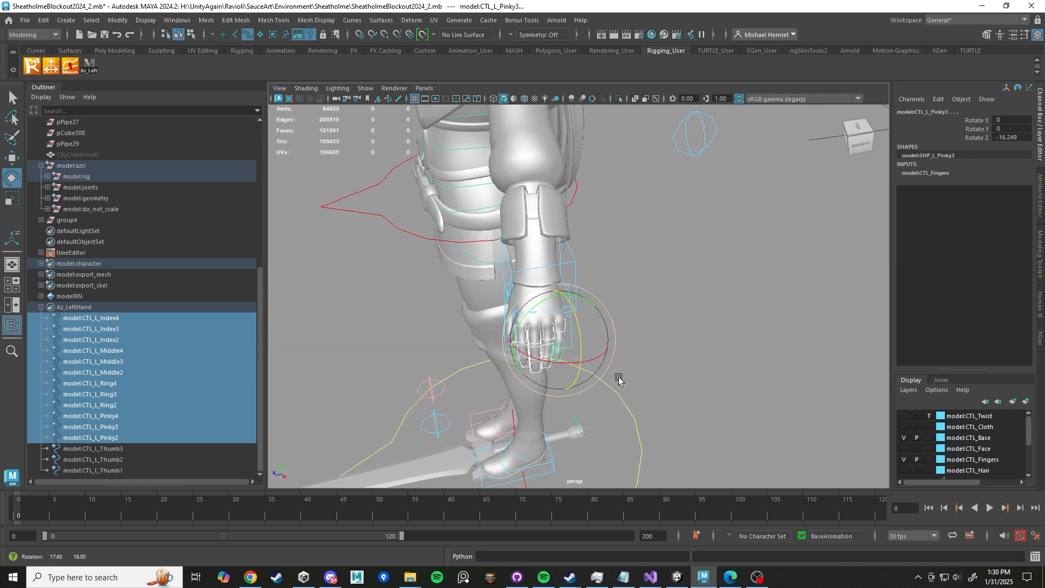
pyautogui.scroll(3, 619, 376)
pyautogui.keyDown('alt'); pyautogui.moveTo(619, 376); pyautogui.dragTo(632, 328, button='middle'); pyautogui.keyUp('alt')
pyautogui.keyDown('alt'); pyautogui.moveTo(632, 329); pyautogui.dragTo(585, 335); pyautogui.keyUp('alt')
pyautogui.keyDown('alt'); pyautogui.moveTo(585, 334); pyautogui.dragTo(566, 316, button='middle'); pyautogui.keyUp('alt')
pyautogui.scroll(5, 566, 317)
pyautogui.scroll(-5, 504, 300)
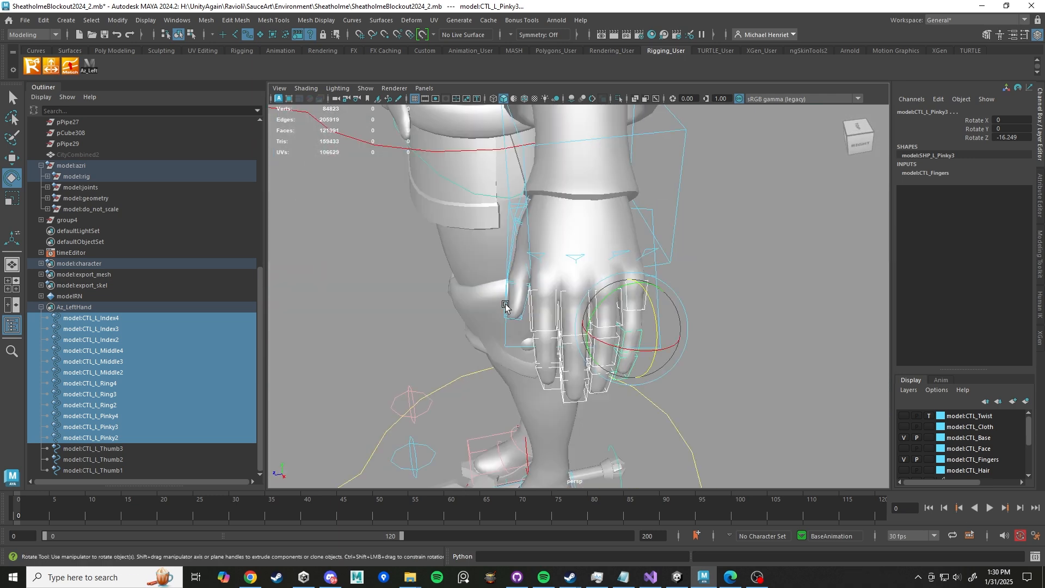
pyautogui.scroll(3, 512, 285)
pyautogui.keyDown('ctrl'); pyautogui.moveTo(505, 275); pyautogui.dragTo(547, 428); pyautogui.keyUp('ctrl')
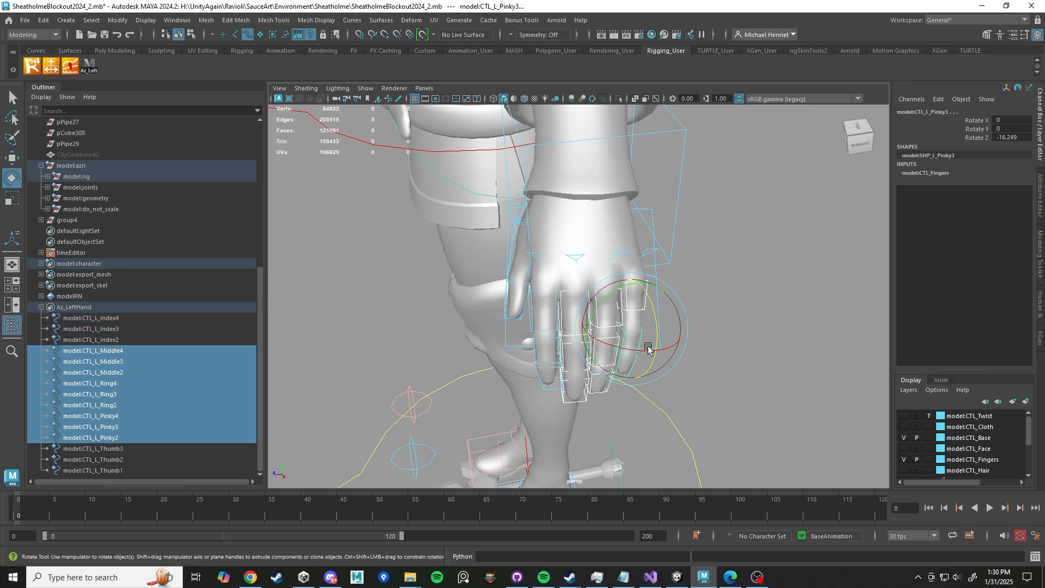
pyautogui.moveTo(651, 306); pyautogui.dragTo(653, 315)
# - Curl the ring and pinky controls further, then the pinky controls alone to about -37° on Z
pyautogui.keyDown('ctrl'); pyautogui.moveTo(525, 262); pyautogui.dragTo(562, 413); pyautogui.keyUp('ctrl')
pyautogui.moveTo(654, 317); pyautogui.dragTo(654, 325)
pyautogui.keyDown('ctrl'); pyautogui.moveTo(545, 260); pyautogui.dragTo(575, 404); pyautogui.keyUp('ctrl')
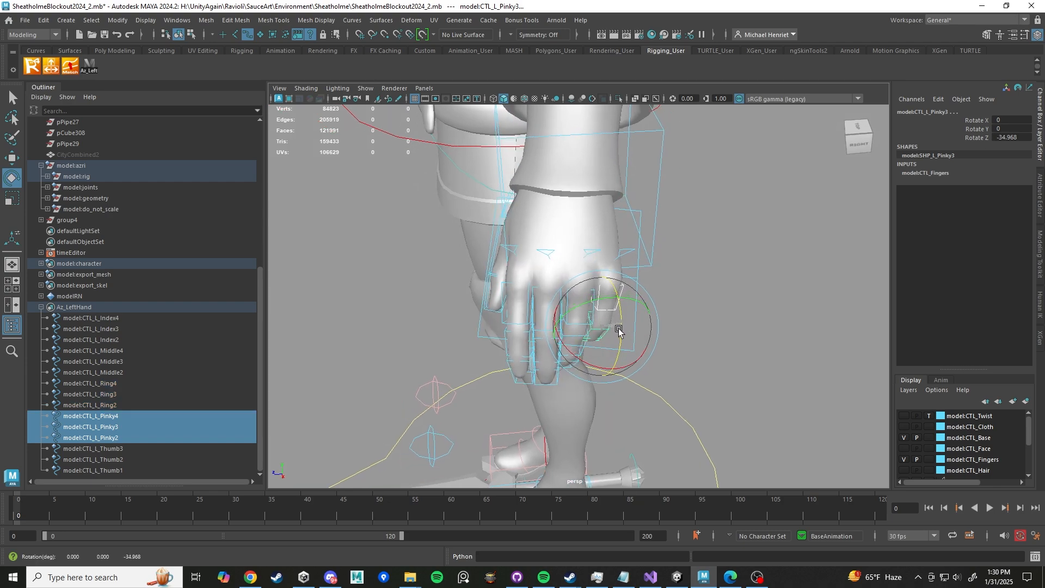
pyautogui.moveTo(627, 326); pyautogui.dragTo(646, 390)
pyautogui.keyDown('alt'); pyautogui.moveTo(646, 389); pyautogui.dragTo(581, 341, button='middle'); pyautogui.keyUp('alt')
pyautogui.scroll(5, 581, 341)
pyautogui.scroll(-5, 581, 341)
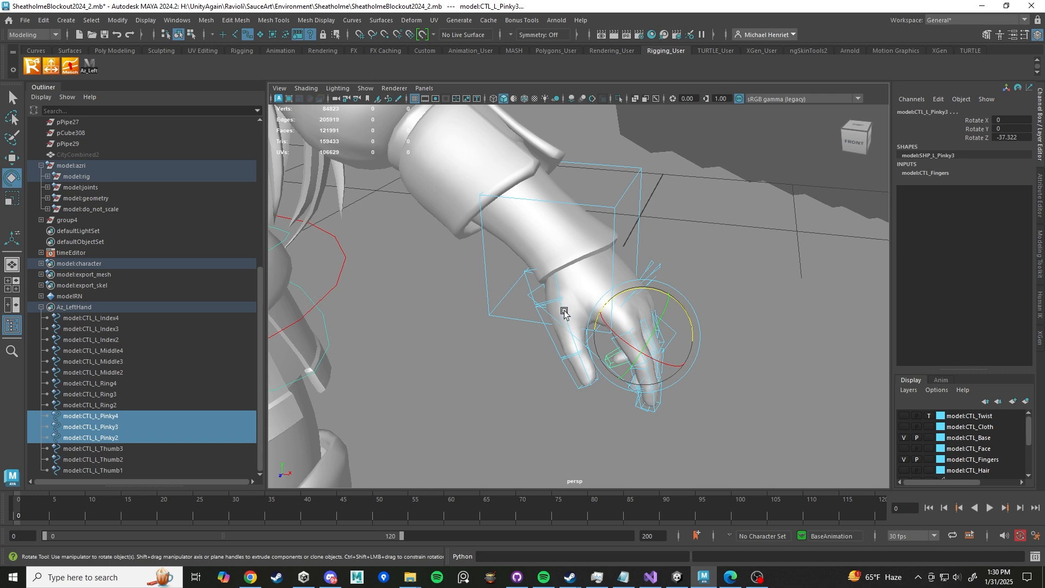
# - Try rotating the left thumb's upper controls, undoing the rotation
pyautogui.click(581, 358)
pyautogui.keyDown('shift'); pyautogui.click(576, 383); pyautogui.keyUp('shift')
pyautogui.moveTo(539, 346); pyautogui.dragTo(509, 352)
pyautogui.hotkey('ctrl', 'z')
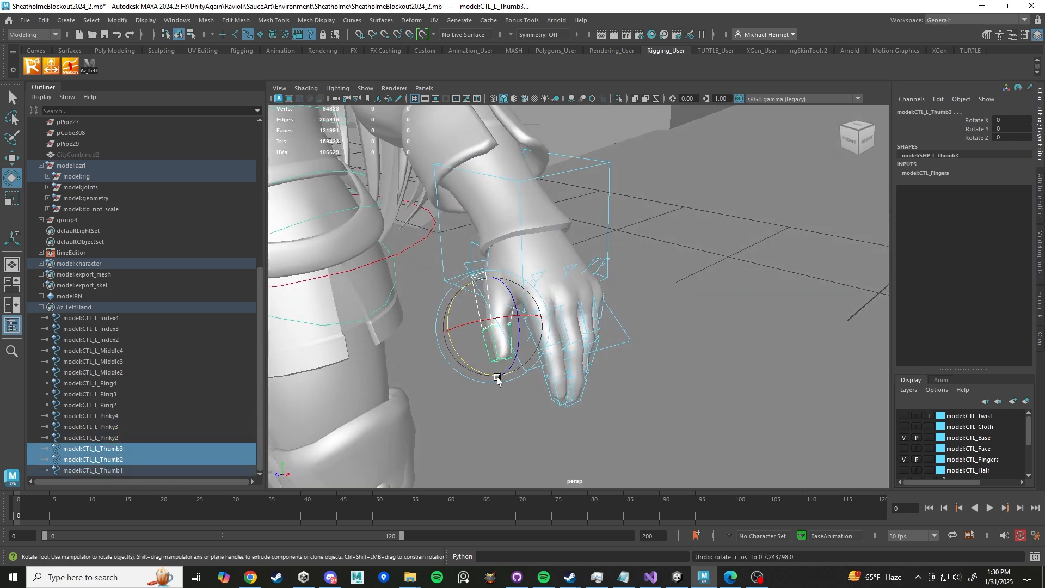
# - Rotate the left thumb's middle control to about -6° on Z
pyautogui.scroll(6, 473, 304)
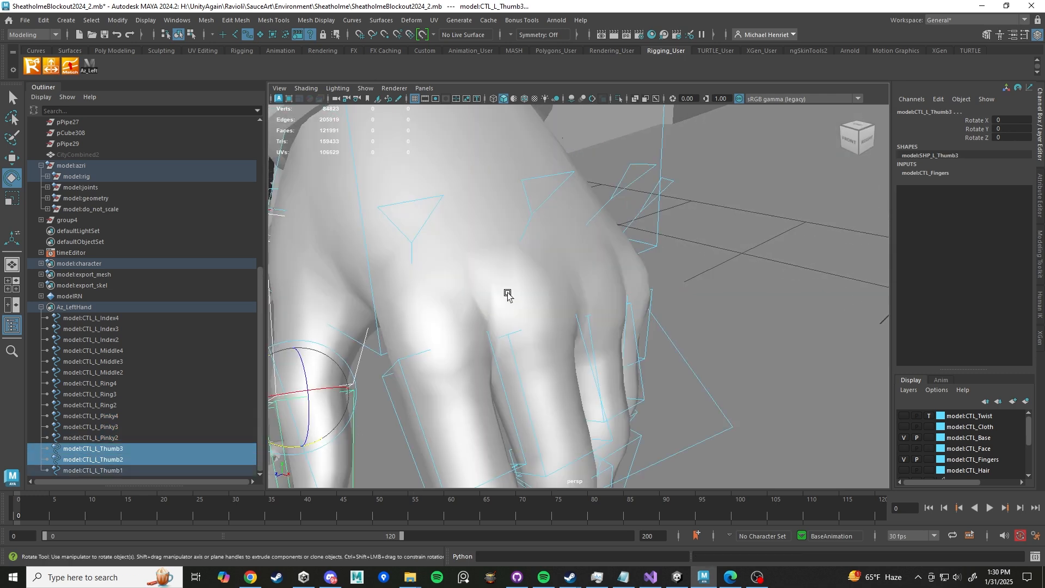
pyautogui.keyDown('alt'); pyautogui.moveTo(508, 295); pyautogui.dragTo(546, 306); pyautogui.keyUp('alt')
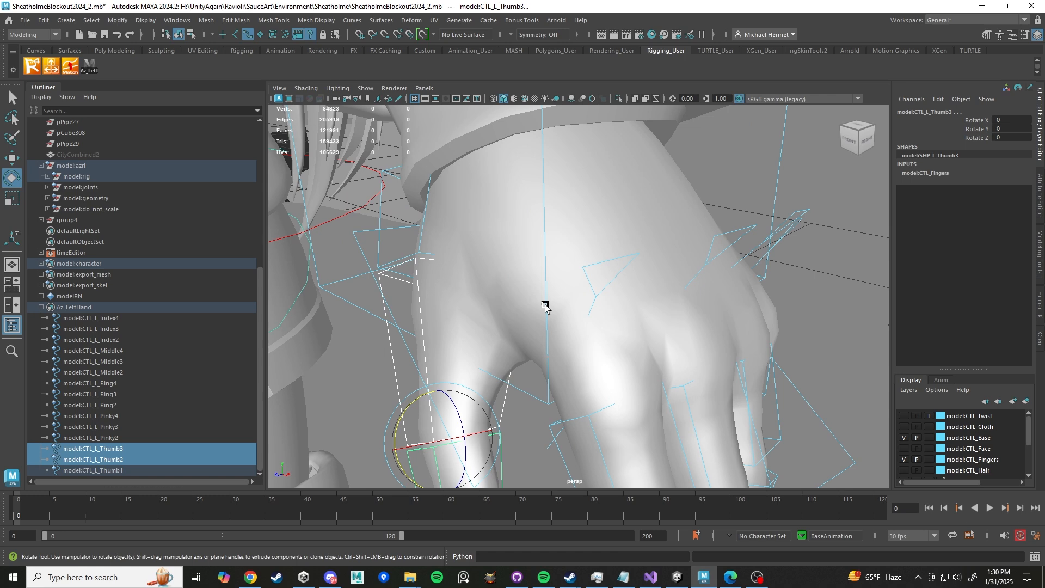
pyautogui.click(420, 300)
pyautogui.moveTo(424, 294); pyautogui.dragTo(442, 321)
pyautogui.keyDown('alt'); pyautogui.moveTo(508, 347); pyautogui.dragTo(549, 348, button='middle'); pyautogui.keyUp('alt')
pyautogui.scroll(-5, 586, 315)
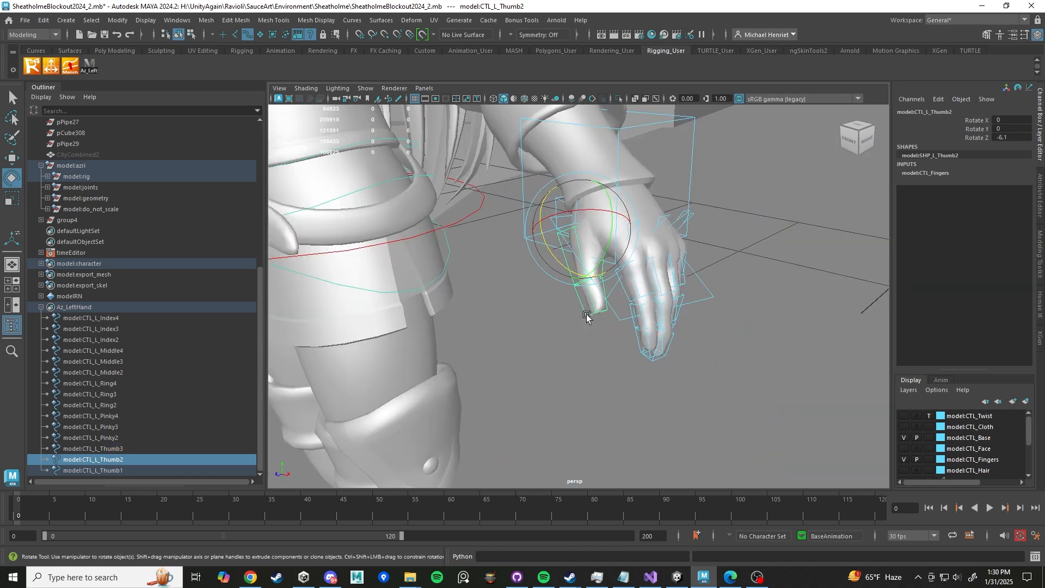
# - Rotate the left thumb's tip control about 15° on Y, undoing a further rotation attempt
pyautogui.click(584, 309)
pyautogui.keyDown('alt'); pyautogui.moveTo(583, 307); pyautogui.dragTo(582, 316, button='middle'); pyautogui.keyUp('alt')
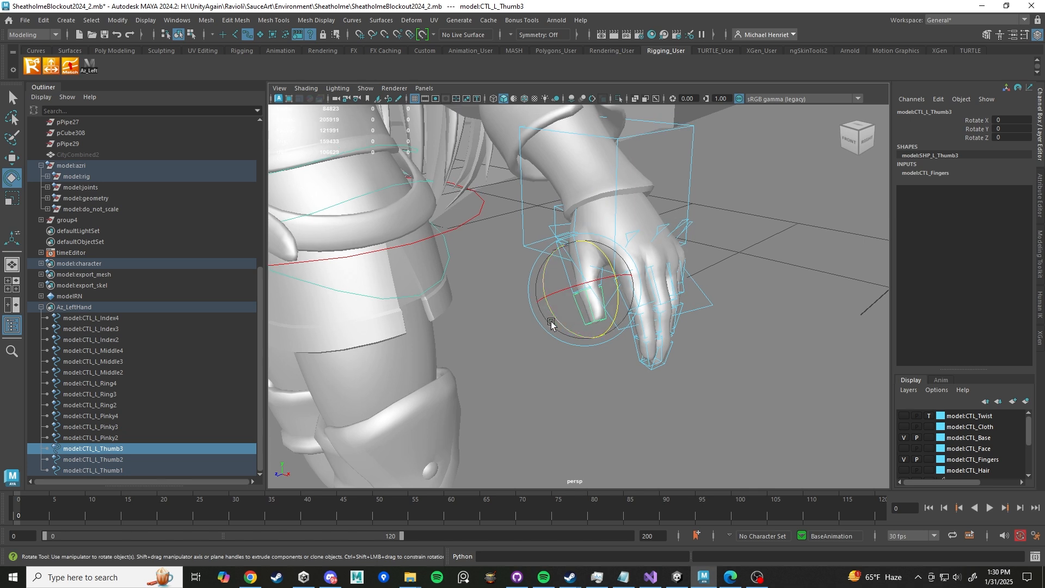
pyautogui.moveTo(553, 316); pyautogui.dragTo(553, 316)
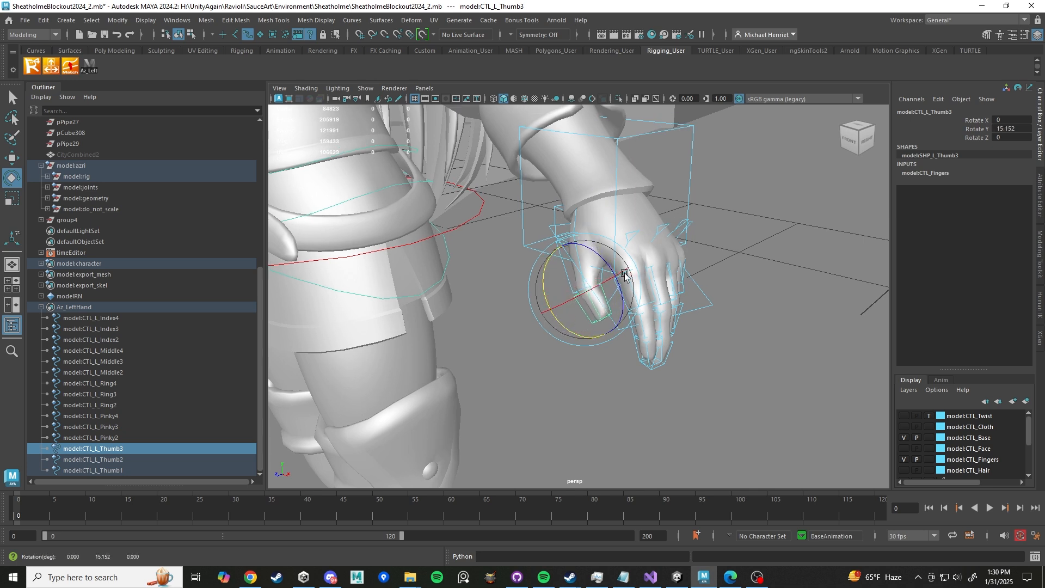
pyautogui.moveTo(609, 269); pyautogui.dragTo(602, 310)
pyautogui.hotkey('ctrl', 'z')
pyautogui.press('w')
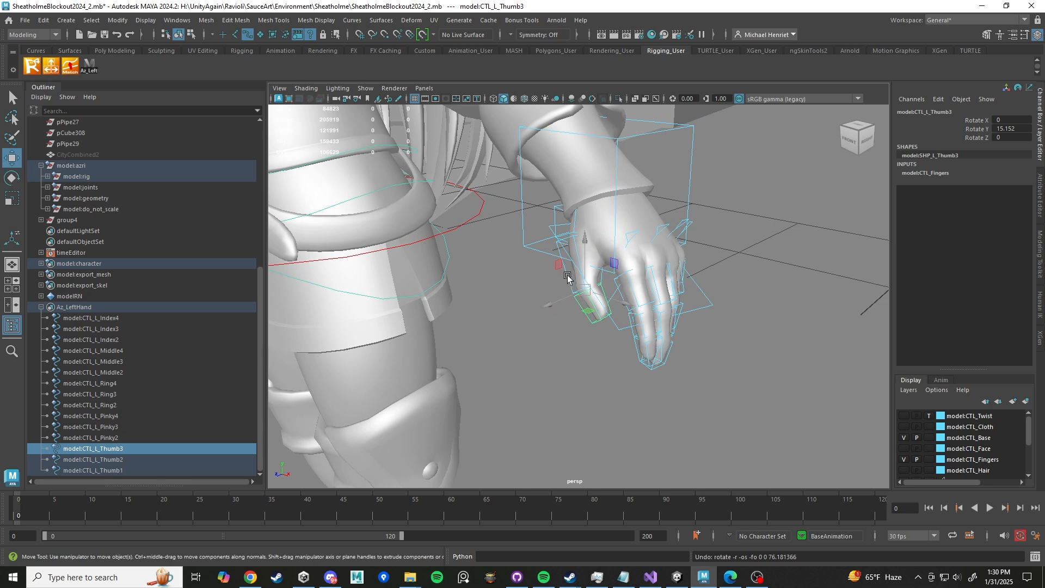
# - Nudge the left thumb's middle control's rotation slightly
pyautogui.click(568, 280)
pyautogui.press('e')
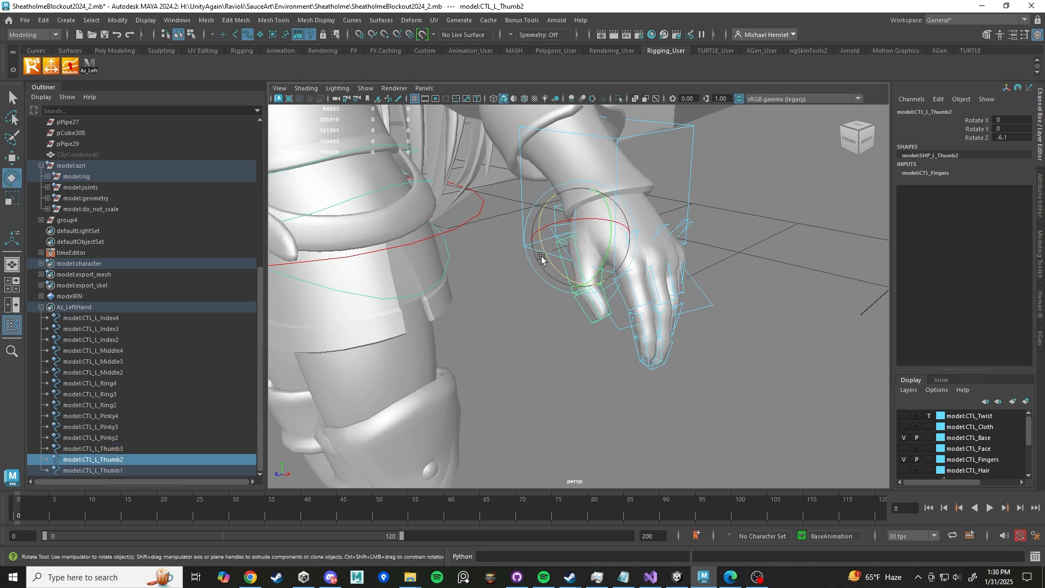
pyautogui.moveTo(546, 261); pyautogui.dragTo(554, 285)
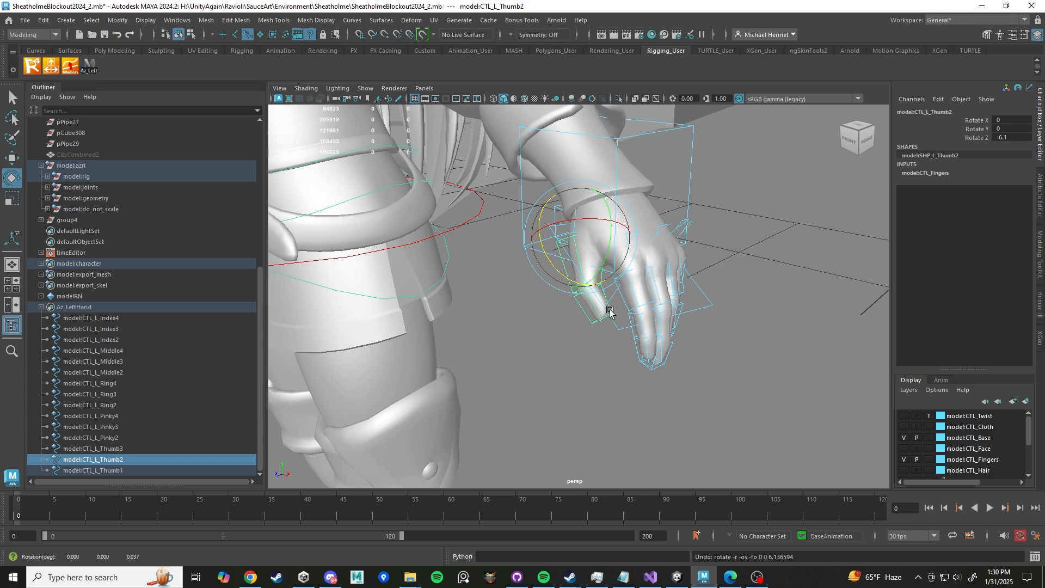
pyautogui.scroll(-5, 606, 306)
pyautogui.keyDown('alt'); pyautogui.moveTo(607, 313); pyautogui.dragTo(700, 361, button='middle'); pyautogui.keyUp('alt')
pyautogui.keyDown('alt'); pyautogui.moveTo(701, 361); pyautogui.dragTo(754, 350); pyautogui.keyUp('alt')
pyautogui.scroll(-5, 587, 313)
pyautogui.scroll(3, 616, 304)
pyautogui.moveTo(588, 313)
pyautogui.keyDown('alt'); pyautogui.mouseDown()
pyautogui.moveTo(615, 304)
pyautogui.moveTo(587, 309)
pyautogui.mouseUp(); pyautogui.keyUp('alt')
pyautogui.keyDown('alt'); pyautogui.moveTo(349, 251); pyautogui.dragTo(508, 263, button='middle'); pyautogui.keyUp('alt')
pyautogui.scroll(5, 508, 264)
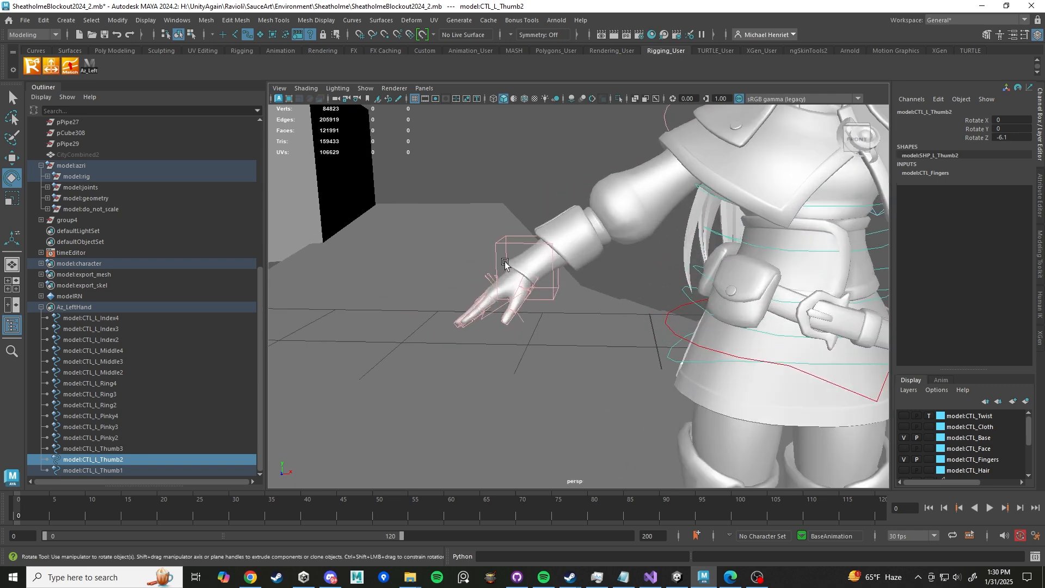
pyautogui.keyDown('alt'); pyautogui.moveTo(507, 263); pyautogui.dragTo(618, 285); pyautogui.keyUp('alt')
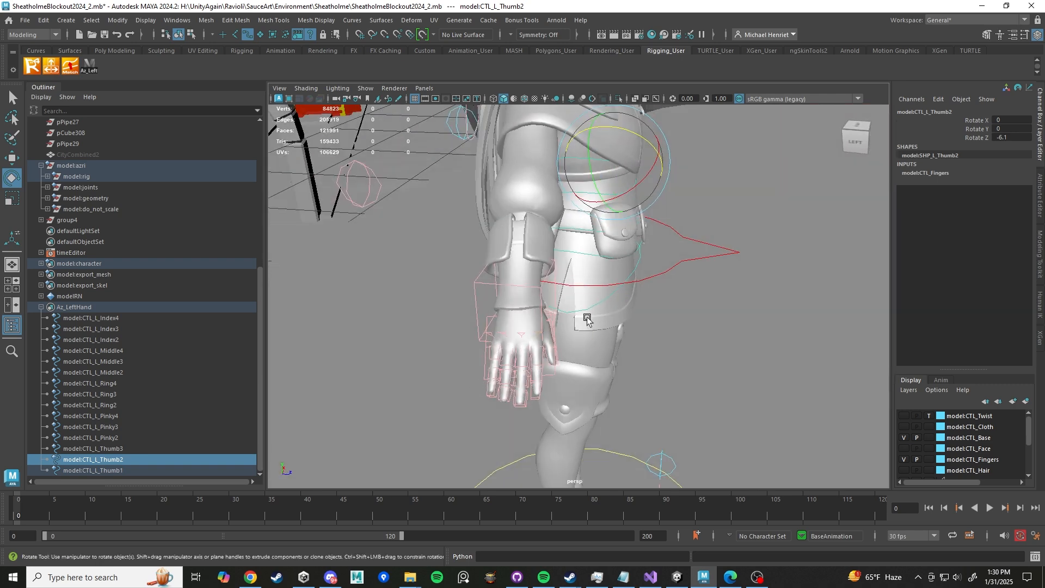
# - Select all right-hand finger controls and save them as a quick select set named Az_RightFingers on the shelf
pyautogui.scroll(5, 590, 316)
pyautogui.click(583, 362)
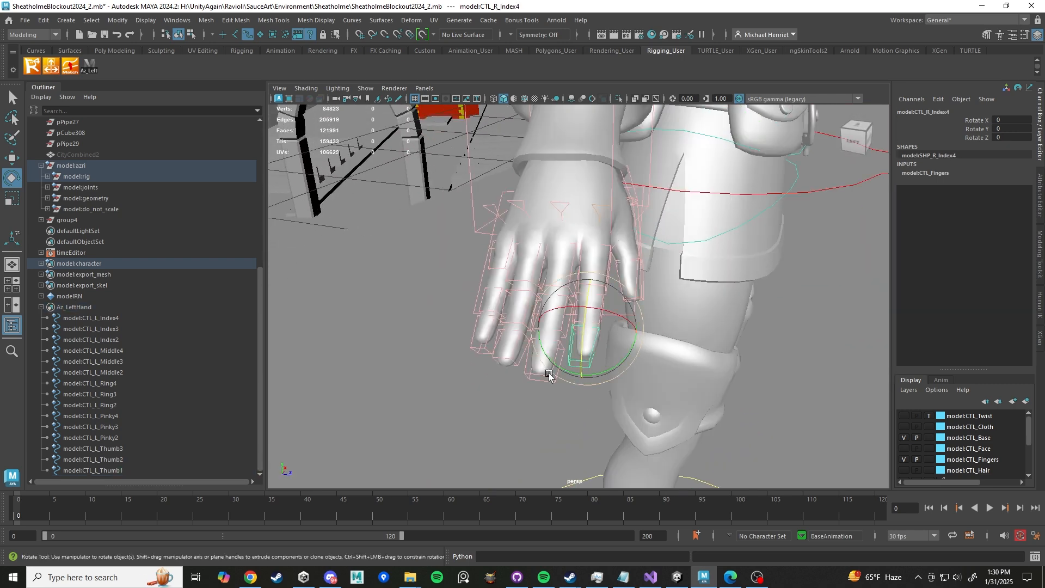
pyautogui.press('w')
pyautogui.keyDown('alt'); pyautogui.moveTo(584, 362); pyautogui.dragTo(595, 358); pyautogui.keyUp('alt')
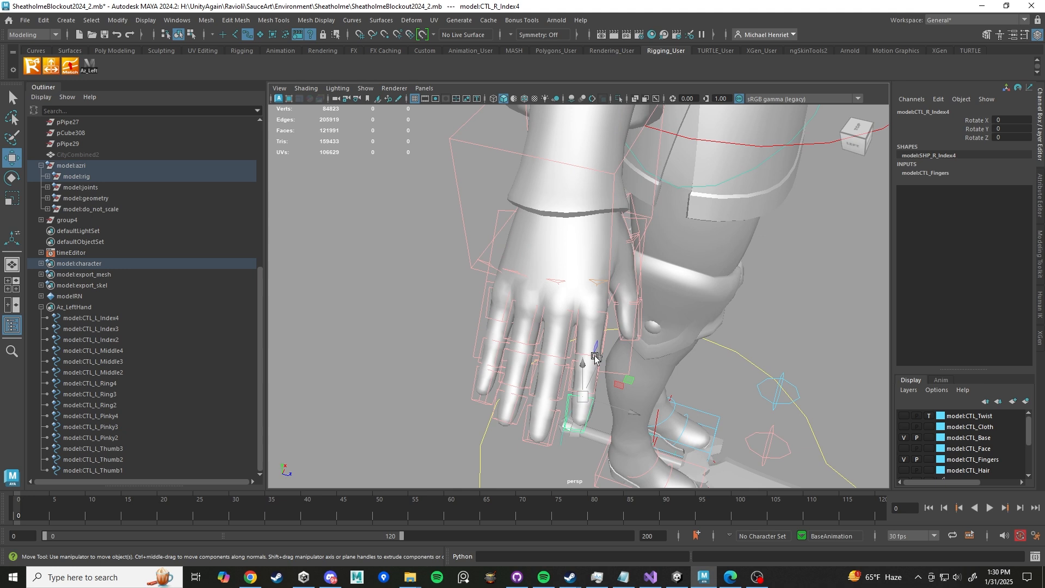
pyautogui.keyDown('shift'); pyautogui.click(607, 327); pyautogui.keyUp('shift')
pyautogui.keyDown('shift'); pyautogui.click(543, 444); pyautogui.keyUp('shift')
pyautogui.keyDown('shift'); pyautogui.click(555, 402); pyautogui.keyUp('shift')
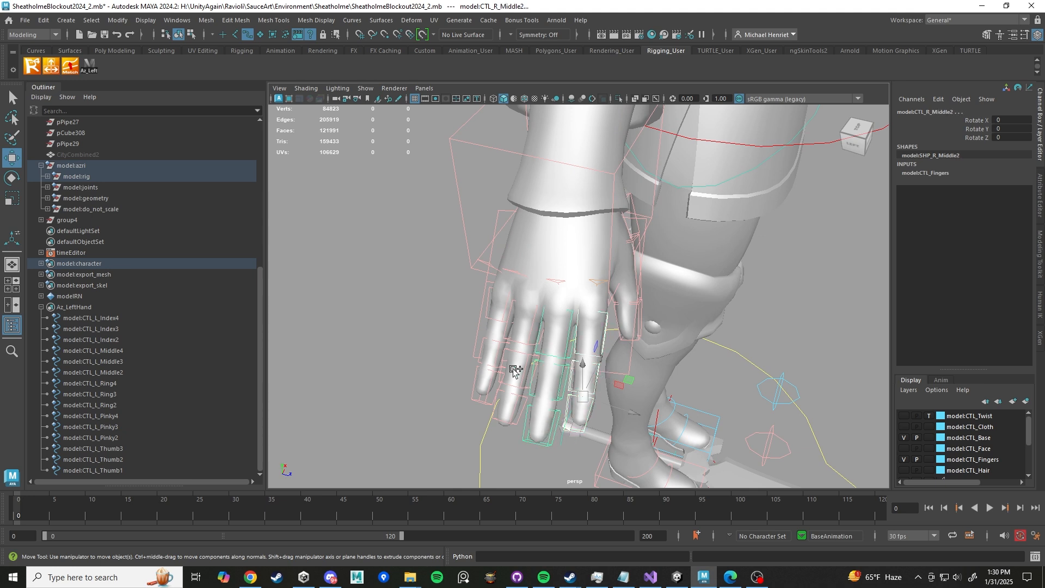
pyautogui.keyDown('shift'); pyautogui.click(513, 424); pyautogui.keyUp('shift')
pyautogui.keyDown('shift'); pyautogui.click(520, 380); pyautogui.keyUp('shift')
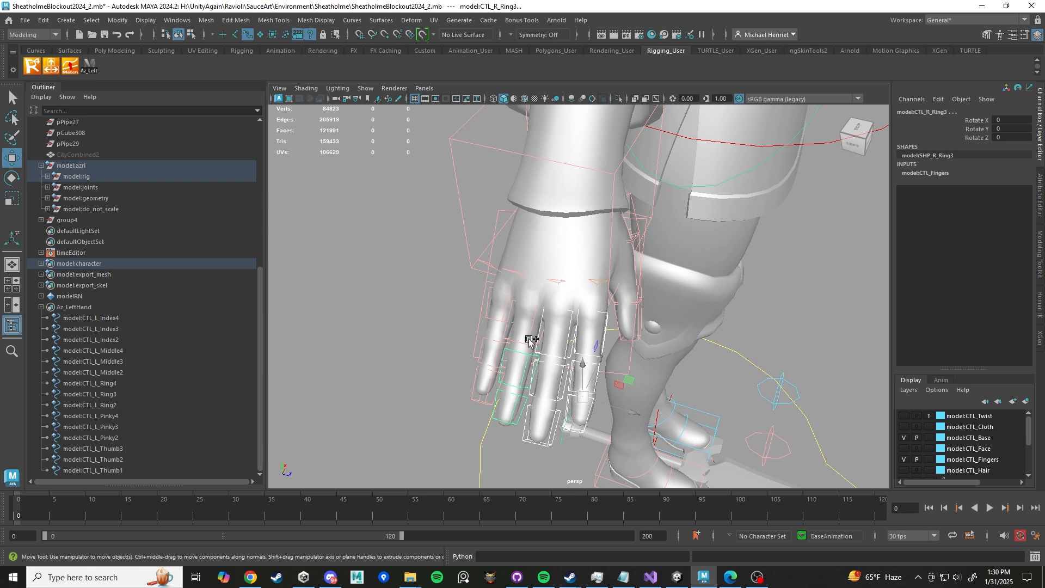
pyautogui.keyDown('shift'); pyautogui.click(482, 405); pyautogui.keyUp('shift')
pyautogui.keyDown('shift'); pyautogui.click(494, 367); pyautogui.keyUp('shift')
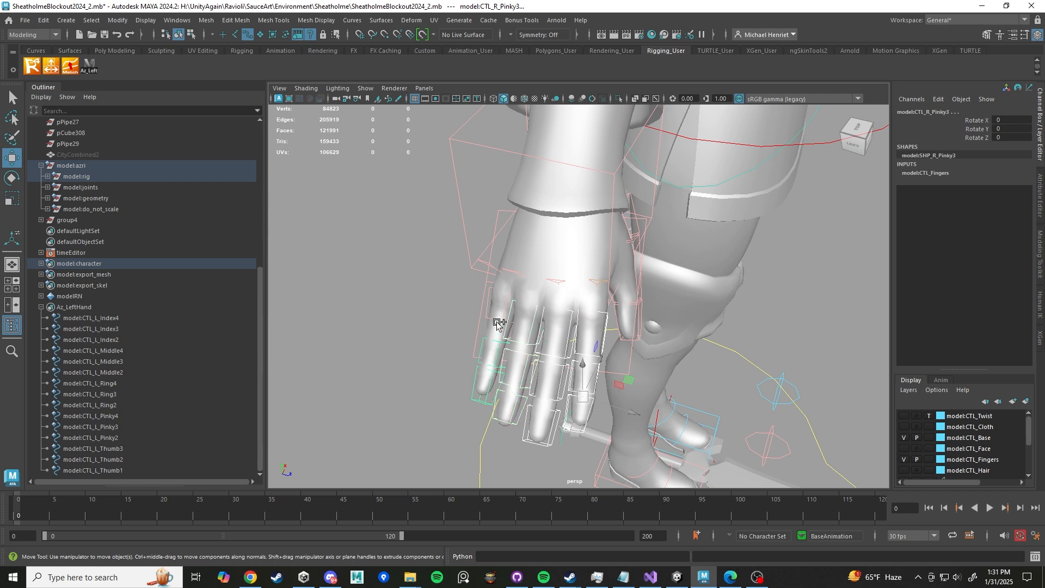
pyautogui.keyDown('alt'); pyautogui.moveTo(591, 339); pyautogui.dragTo(547, 338); pyautogui.keyUp('alt')
pyautogui.keyDown('shift'); pyautogui.click(584, 342); pyautogui.keyUp('shift')
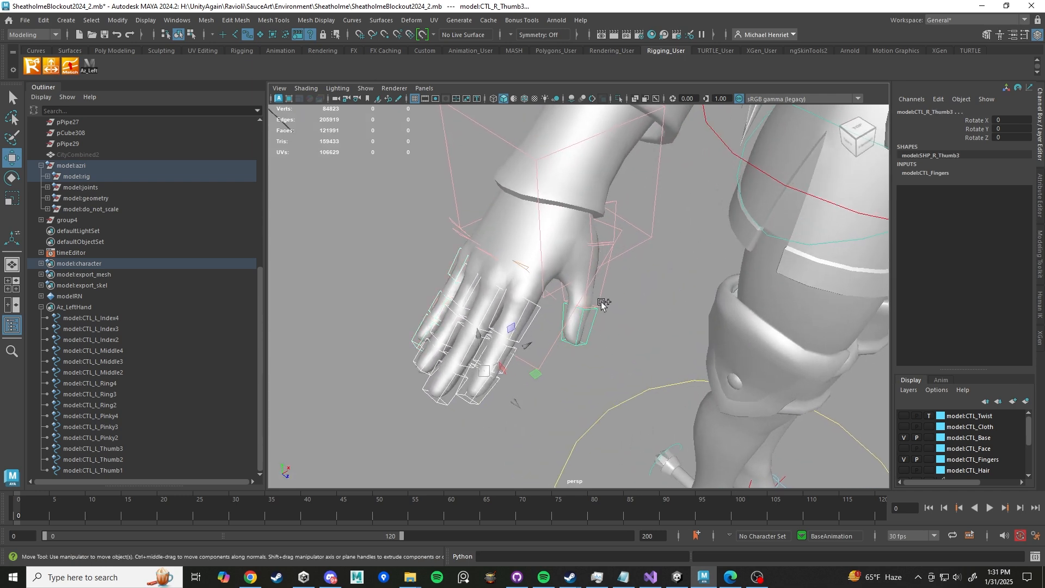
pyautogui.keyDown('shift'); pyautogui.click(601, 292); pyautogui.keyUp('shift')
pyautogui.keyDown('shift'); pyautogui.click(618, 207); pyautogui.keyUp('shift')
pyautogui.click(67, 23)
pyautogui.moveTo(197, 279)
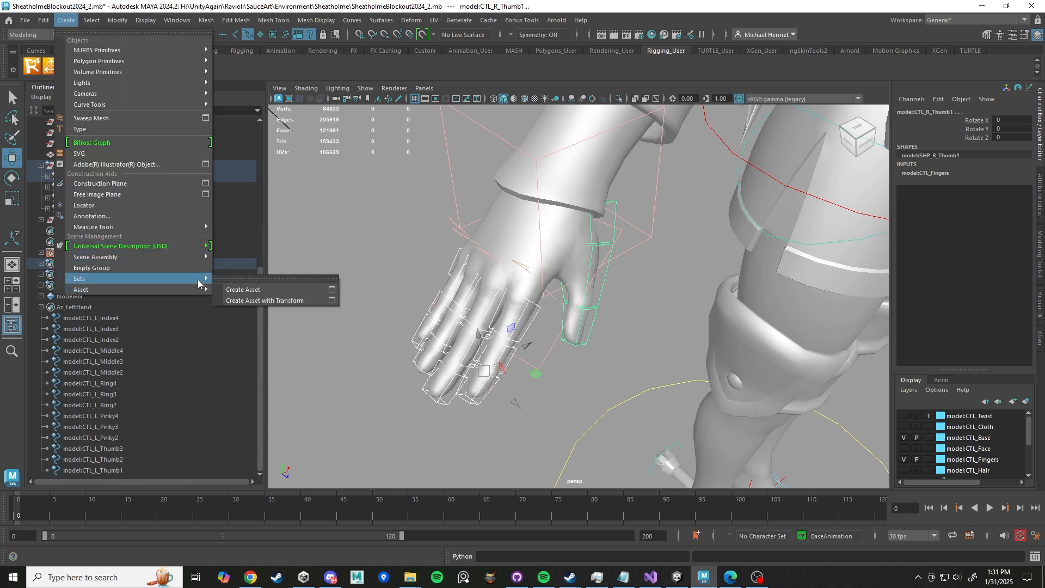
pyautogui.click(269, 300)
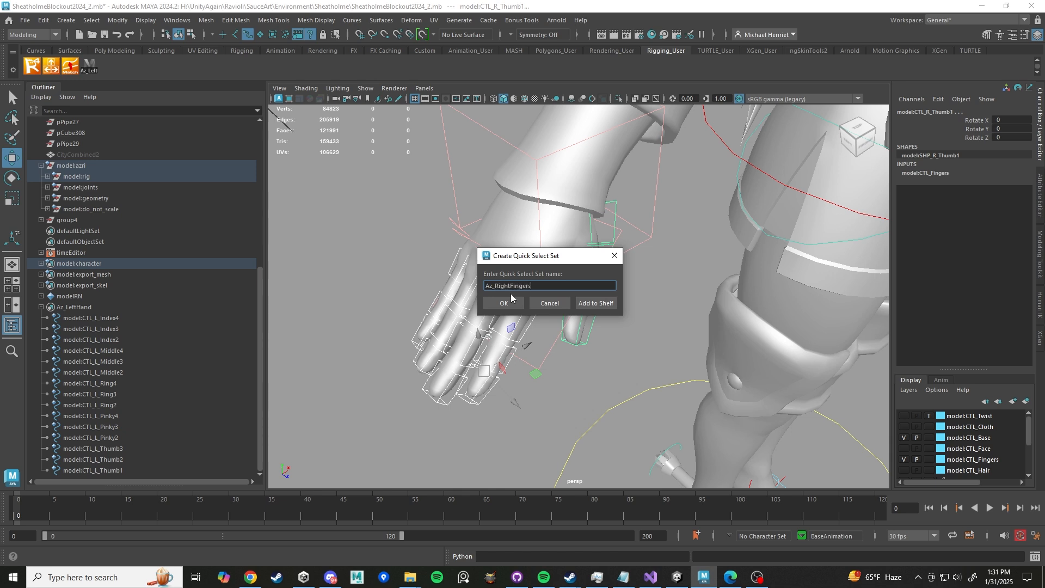
pyautogui.click(594, 304)
# - Test the Az_RightFingers shelf button on the character's right hand, then clear the selection
pyautogui.keyDown('alt'); pyautogui.moveTo(382, 211); pyautogui.dragTo(475, 163); pyautogui.keyUp('alt')
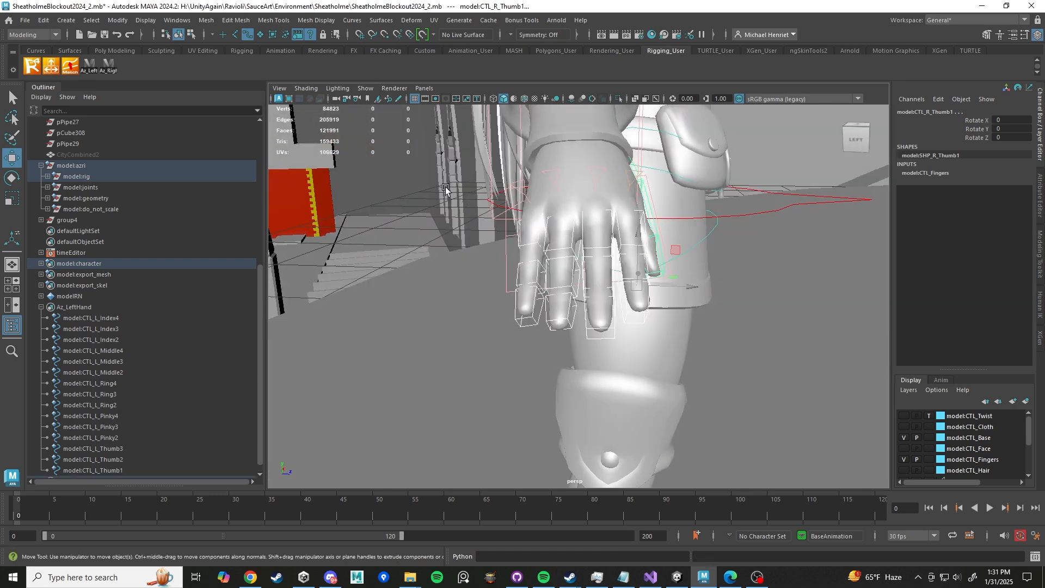
pyautogui.scroll(-5, 476, 258)
pyautogui.click(714, 189)
pyautogui.click(108, 67)
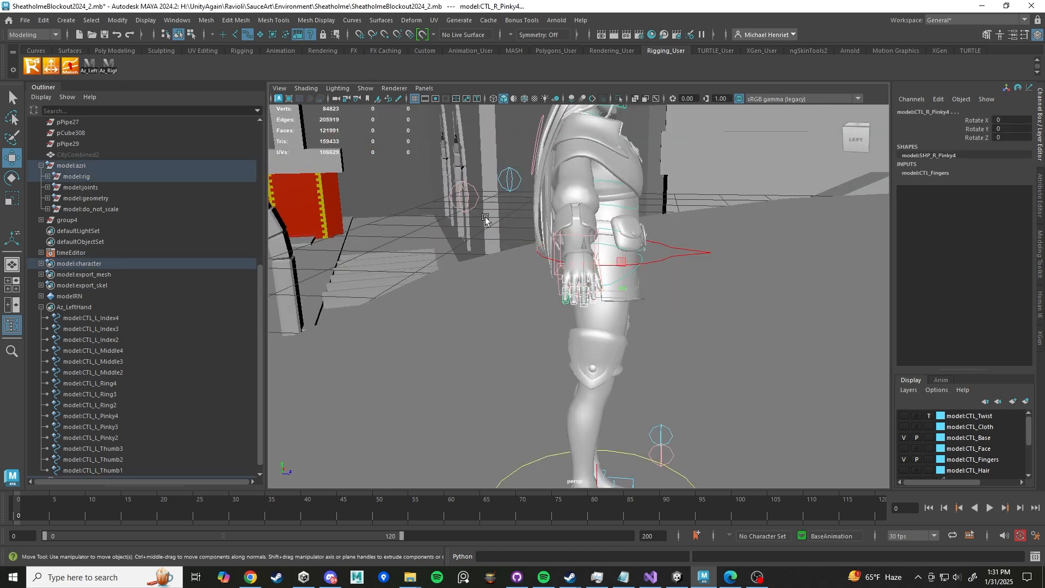
pyautogui.keyDown('alt'); pyautogui.moveTo(536, 183); pyautogui.dragTo(439, 209); pyautogui.keyUp('alt')
pyautogui.scroll(-4, 446, 185)
pyautogui.click(472, 148)
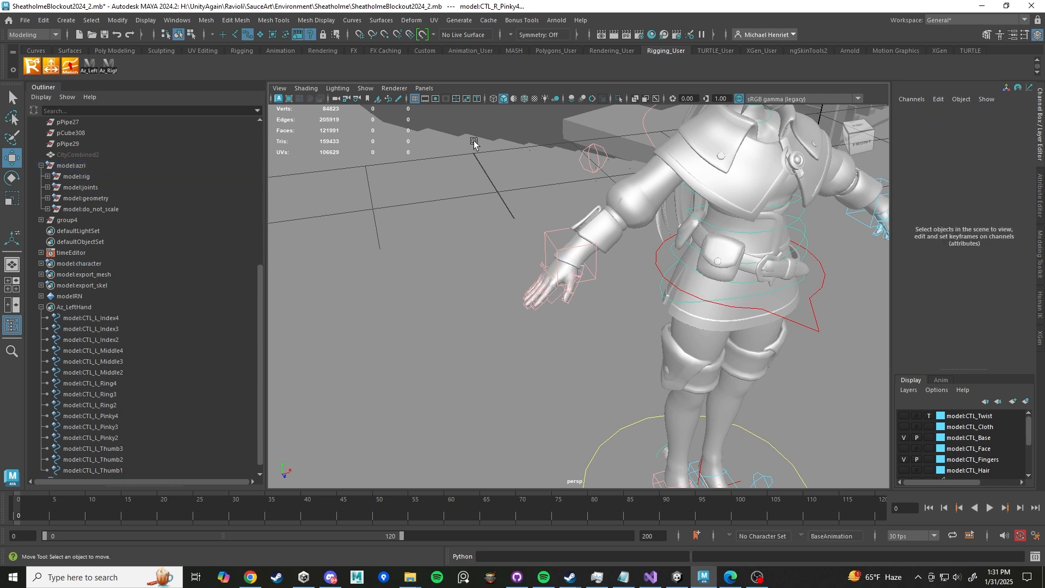
# - Select the foot IK, hand IK and arm pole vector controls and save them as quick select set Az_IK on the shelf
pyautogui.keyDown('alt'); pyautogui.moveTo(589, 338); pyautogui.dragTo(497, 238, button='middle'); pyautogui.keyUp('alt')
pyautogui.scroll(4, 497, 238)
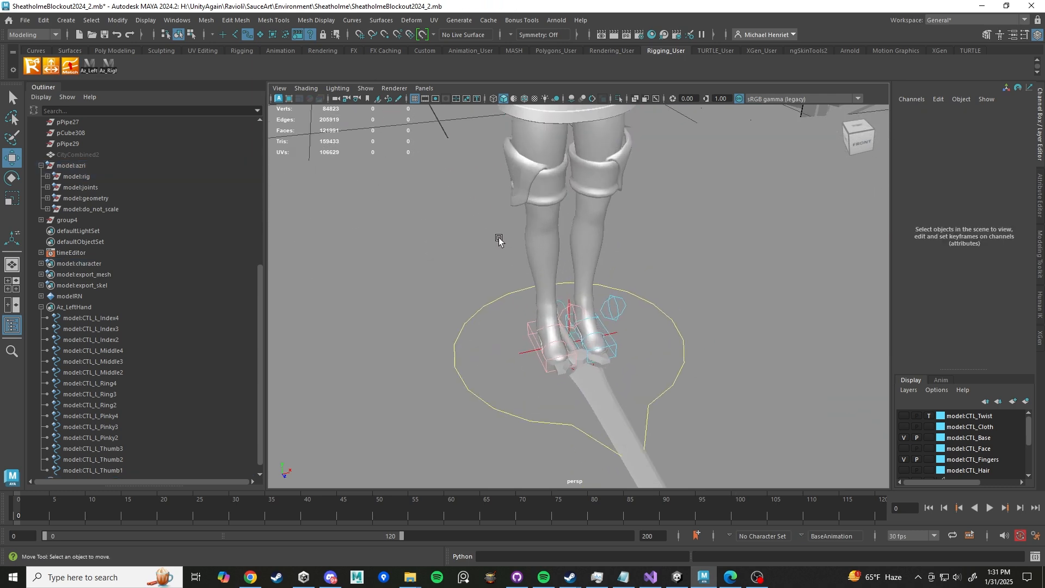
pyautogui.keyDown('alt'); pyautogui.moveTo(498, 238); pyautogui.dragTo(560, 271); pyautogui.keyUp('alt')
pyautogui.scroll(-3, 559, 271)
pyautogui.scroll(-3, 560, 271)
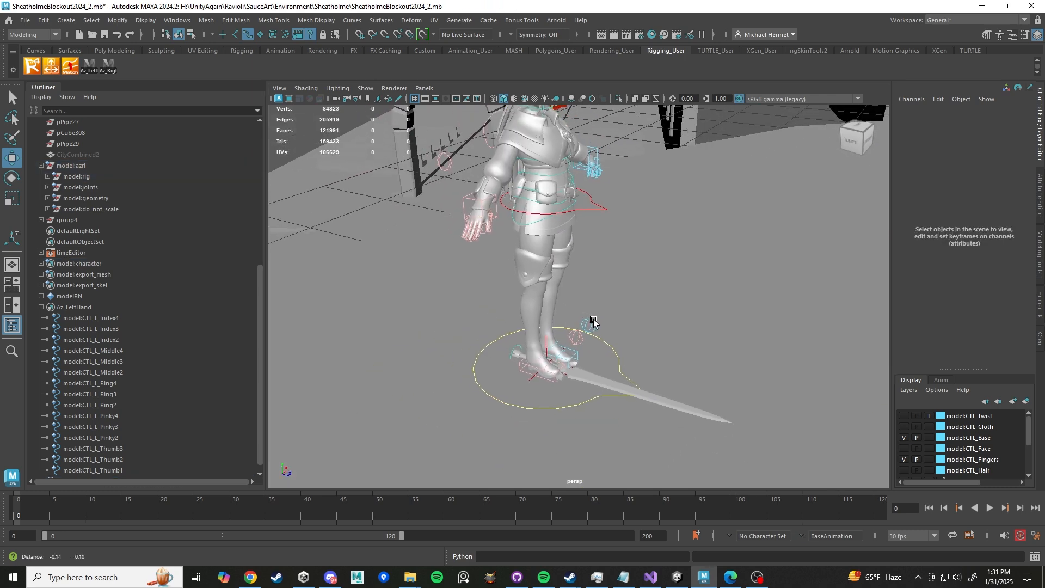
pyautogui.click(541, 390)
pyautogui.scroll(3, 602, 395)
pyautogui.keyDown('alt'); pyautogui.moveTo(601, 396); pyautogui.dragTo(642, 403); pyautogui.keyUp('alt')
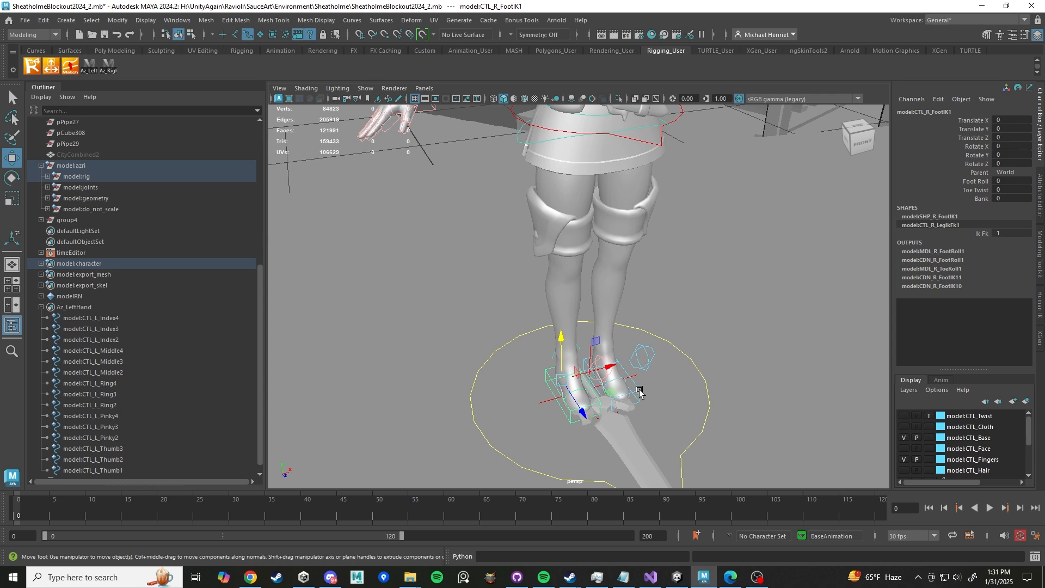
pyautogui.click(639, 392)
pyautogui.keyDown('alt'); pyautogui.moveTo(688, 273); pyautogui.dragTo(651, 253); pyautogui.keyUp('alt')
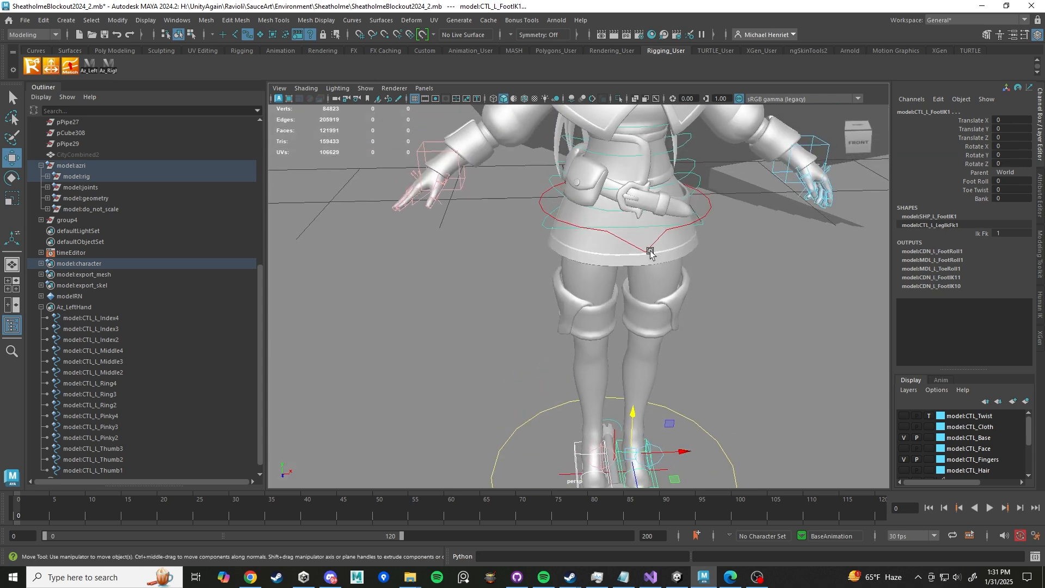
pyautogui.click(650, 254)
pyautogui.scroll(-5, 683, 245)
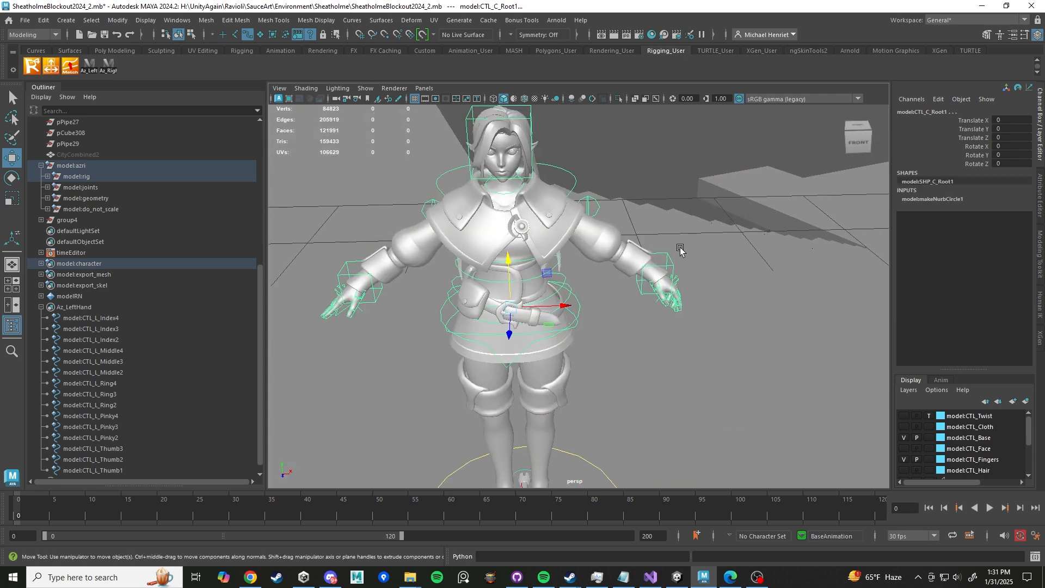
pyautogui.click(671, 260)
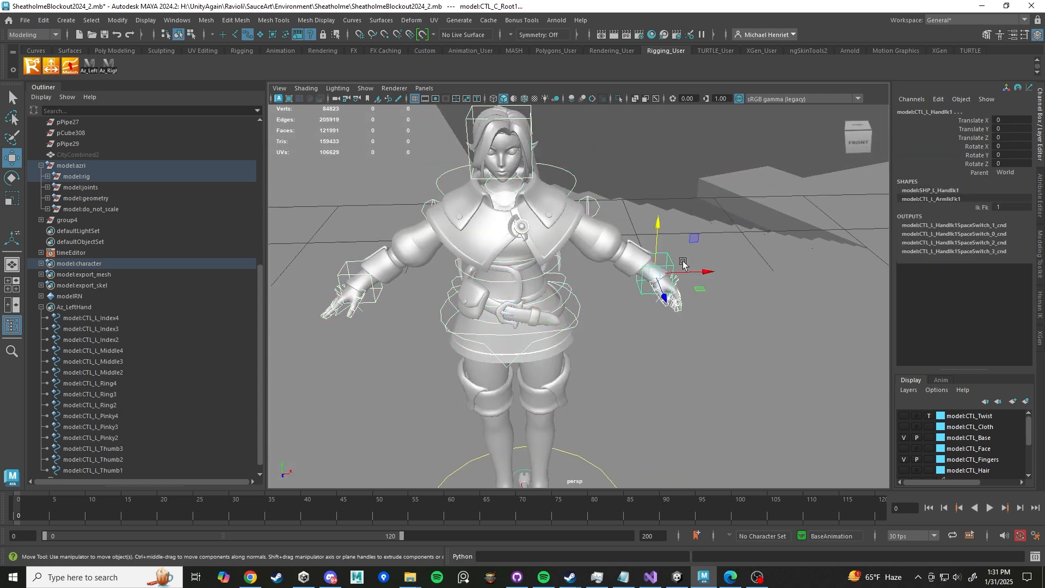
pyautogui.click(345, 275)
pyautogui.keyDown('alt'); pyautogui.moveTo(490, 245); pyautogui.dragTo(713, 240); pyautogui.keyUp('alt')
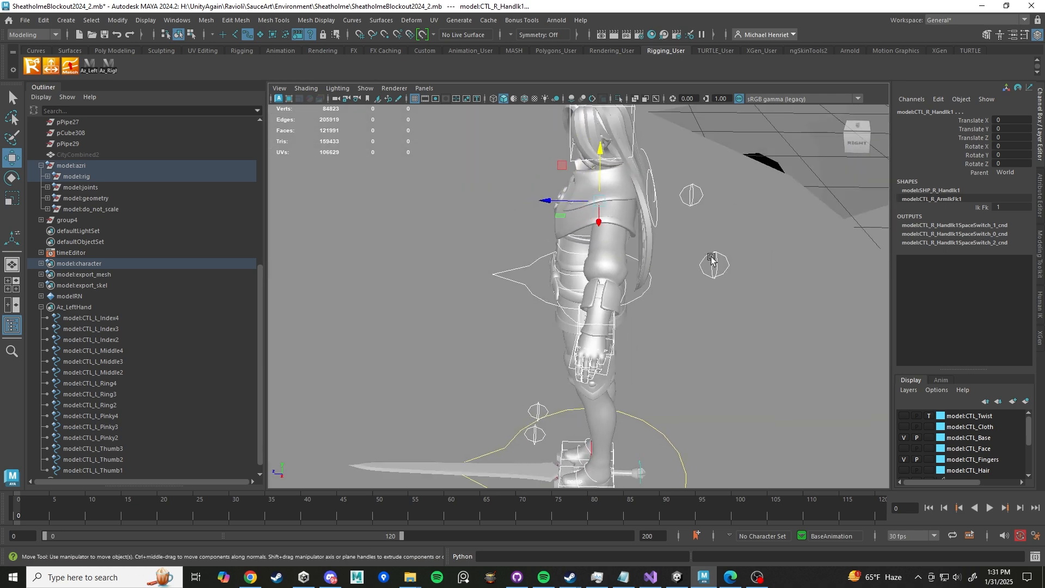
pyautogui.click(690, 196)
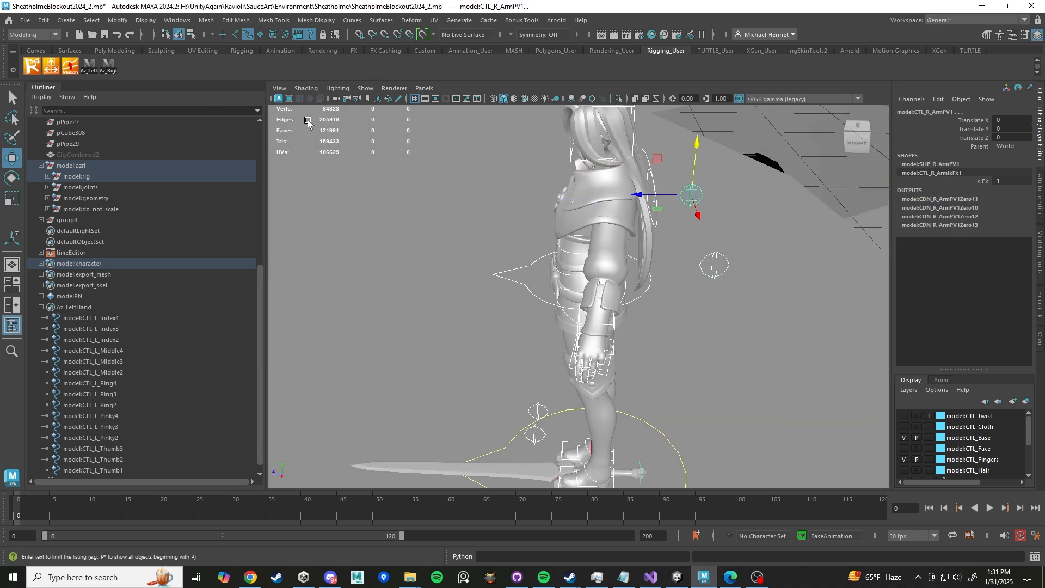
pyautogui.click(66, 20)
pyautogui.moveTo(174, 289)
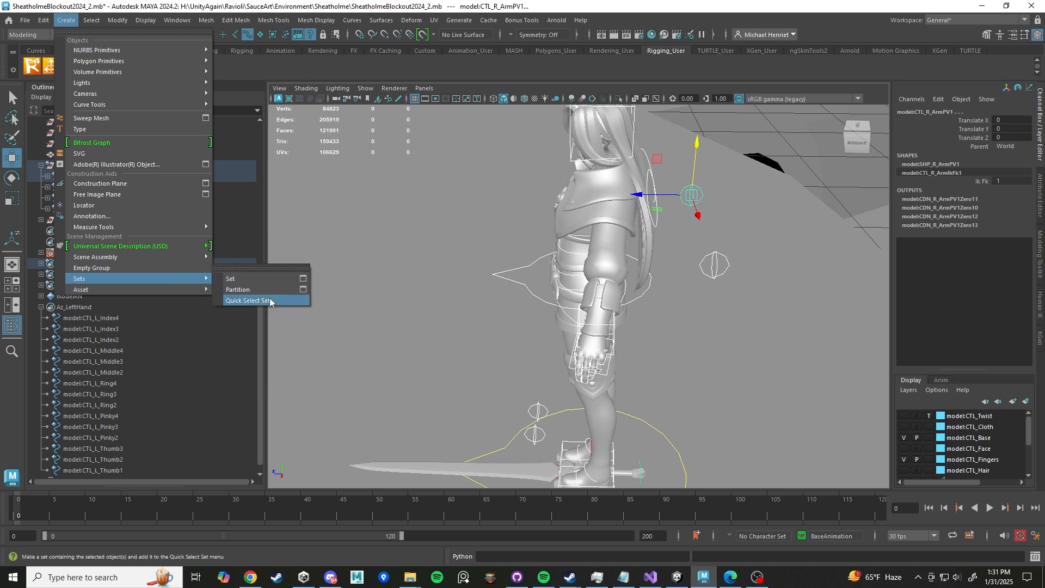
pyautogui.click(269, 300)
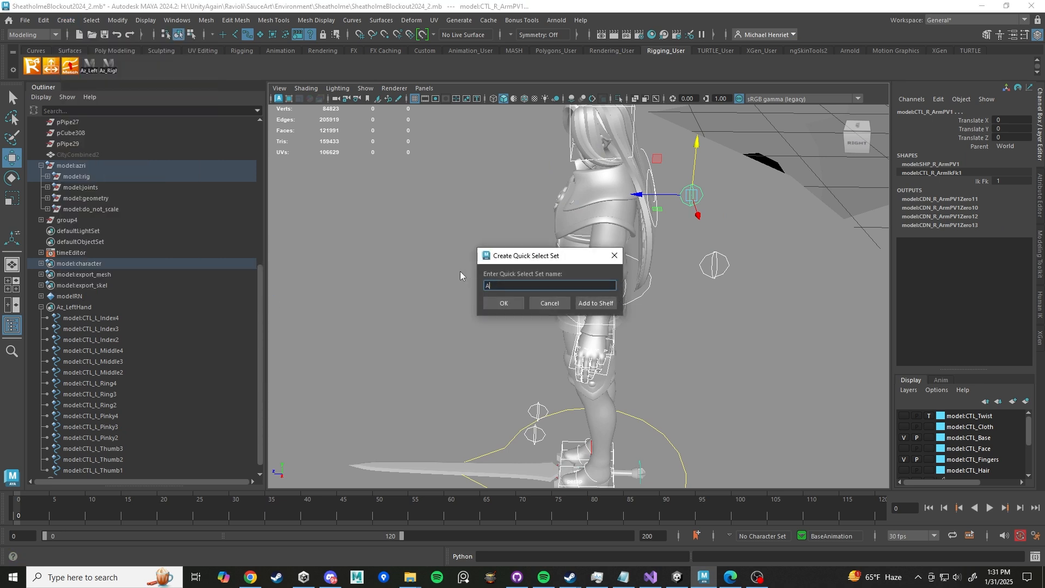
pyautogui.write('Az_IK')
pyautogui.click(596, 303)
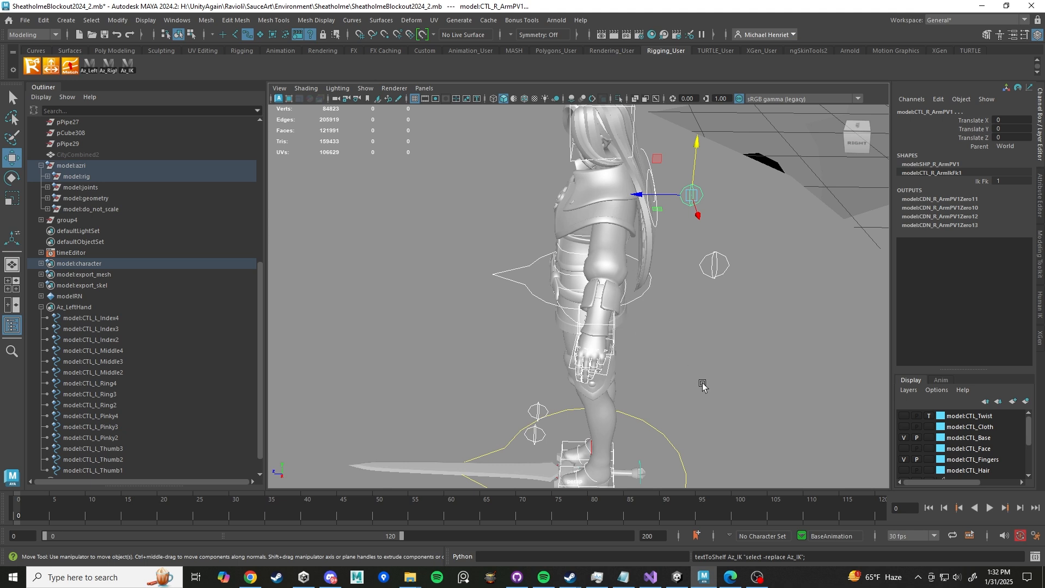
# - Switch to File Explorer and open IMG_6824 from Downloads in Keyframe MP 2, dismissing the demo notice
pyautogui.moveTo(412, 584)
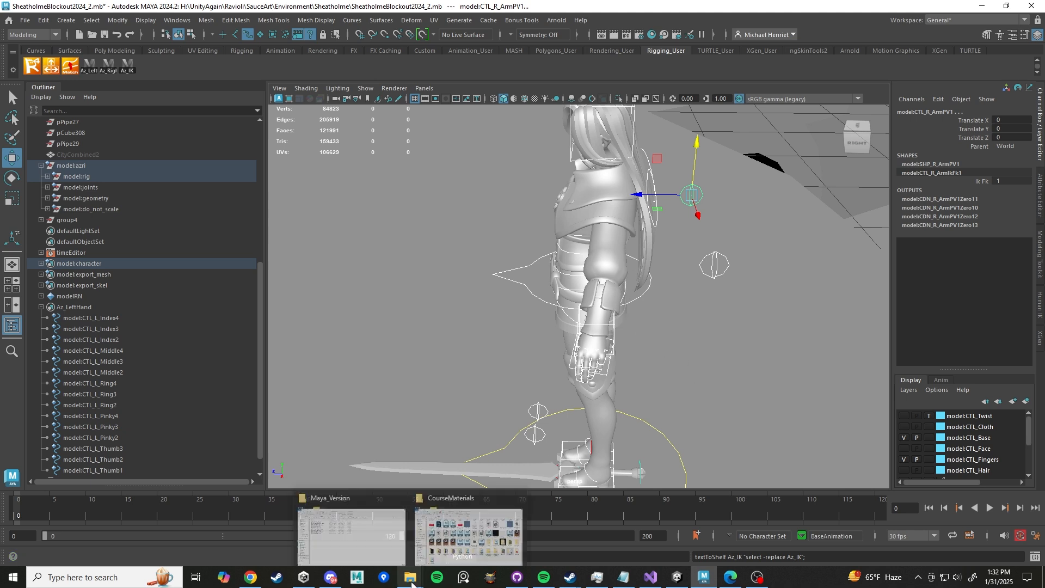
pyautogui.click(354, 534)
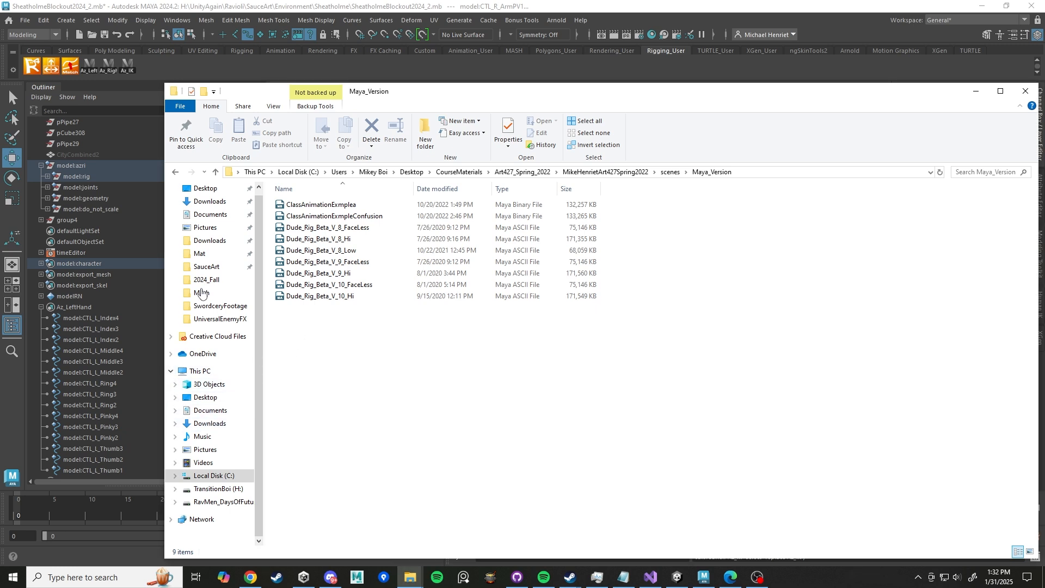
pyautogui.click(209, 240)
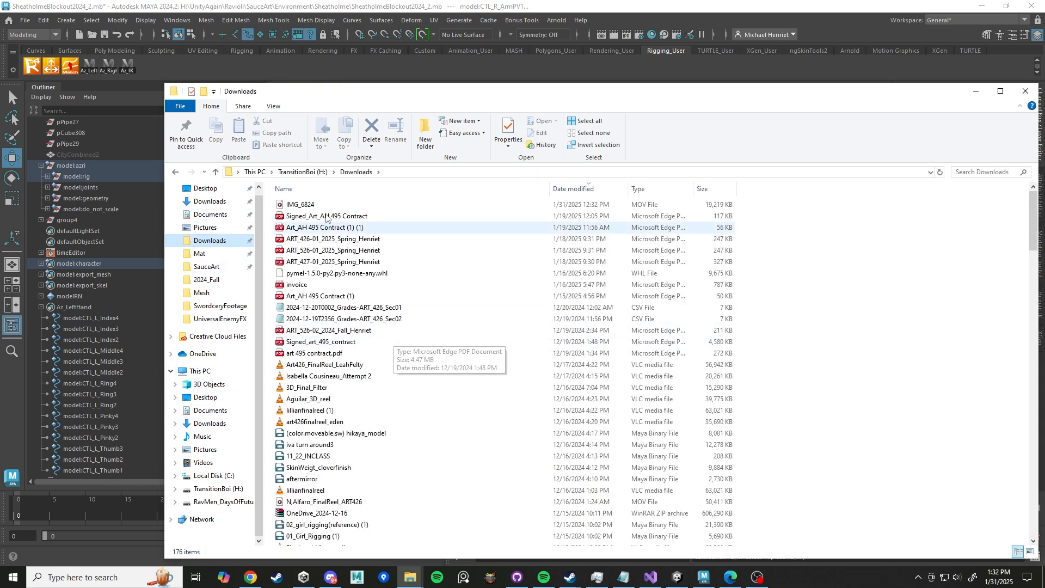
pyautogui.click(306, 207)
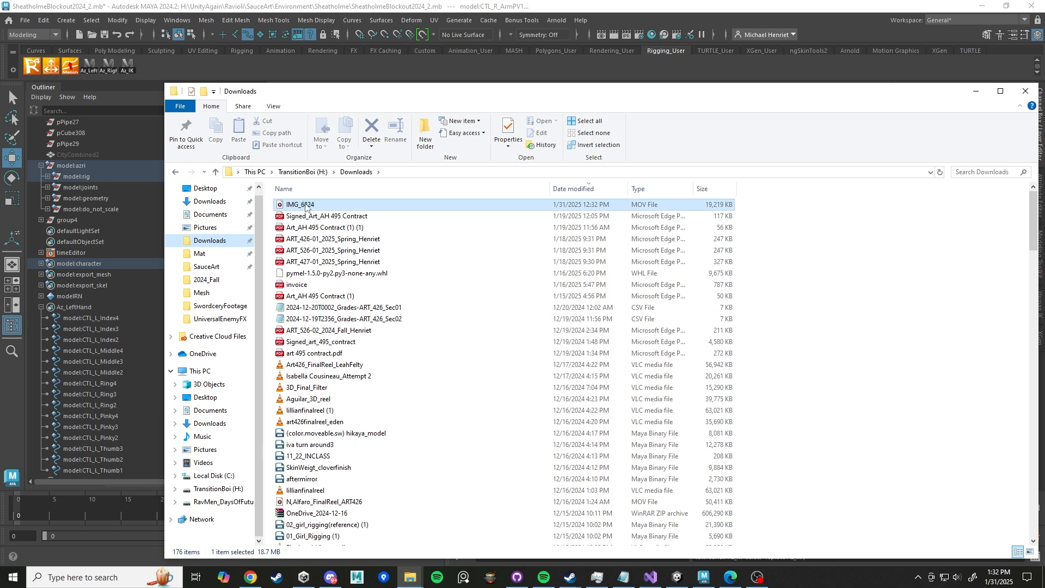
pyautogui.rightClick(306, 207)
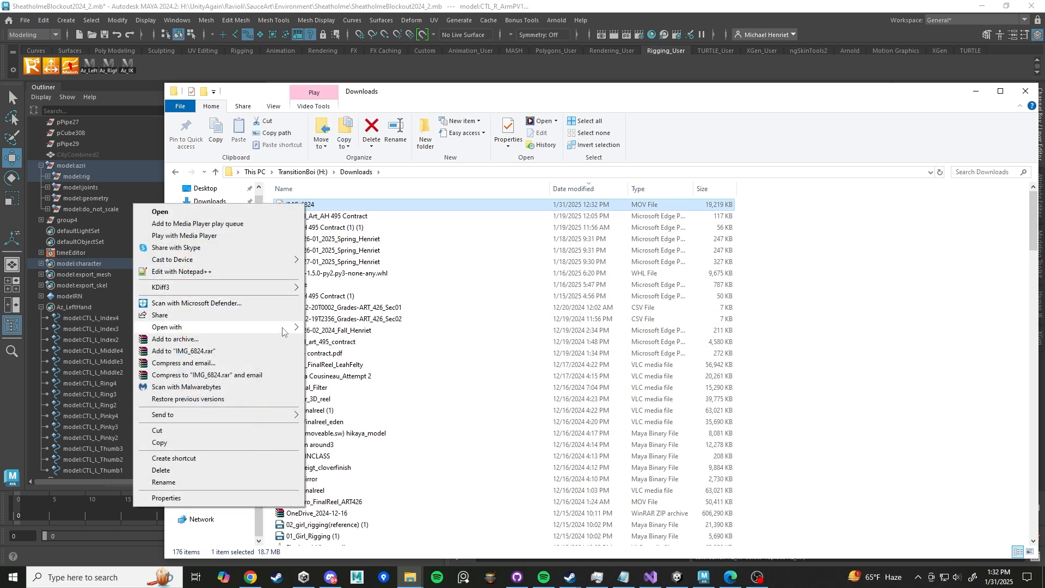
pyautogui.moveTo(284, 332)
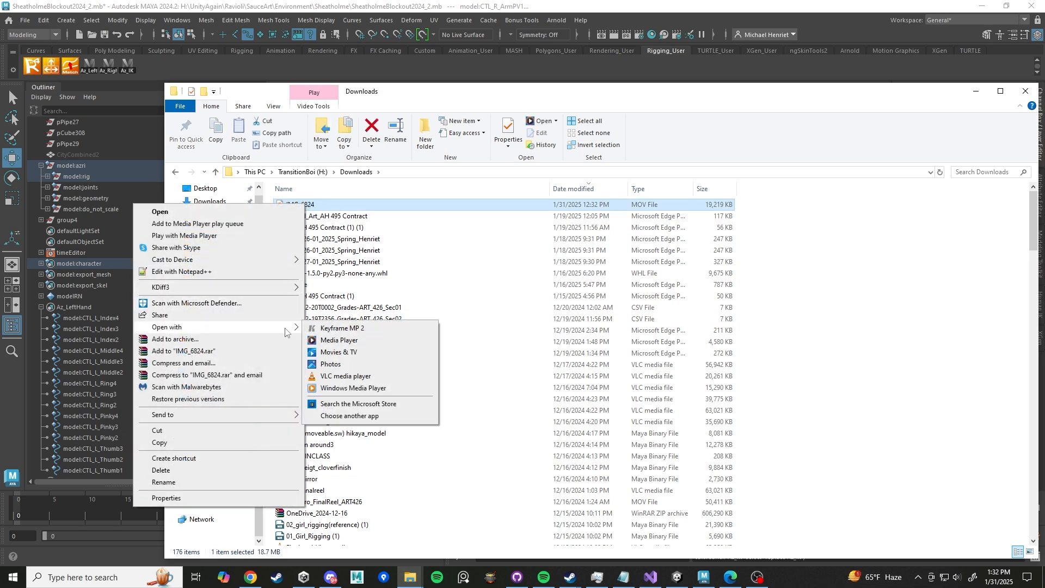
pyautogui.click(347, 329)
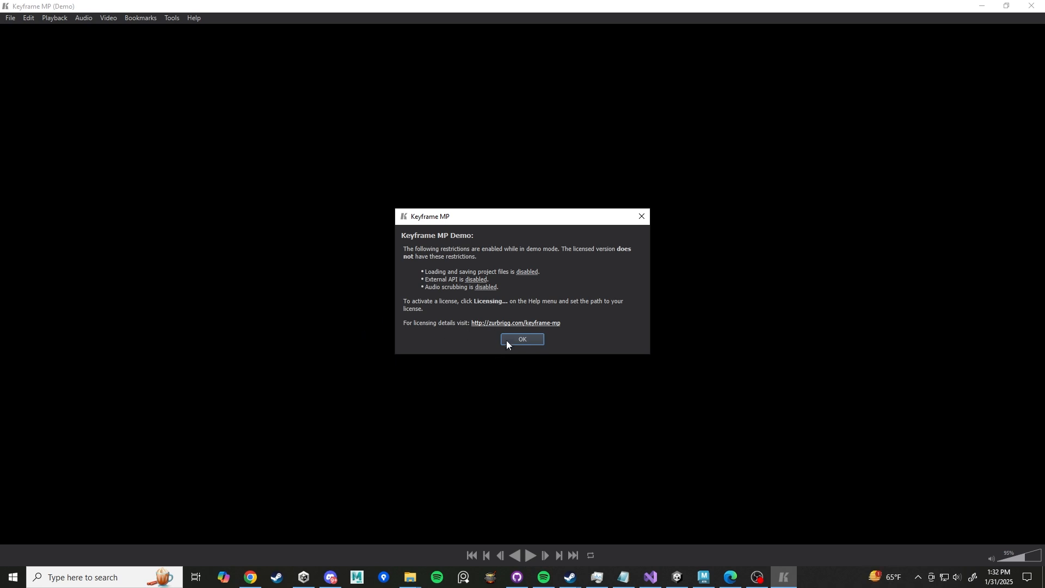
pyautogui.click(522, 342)
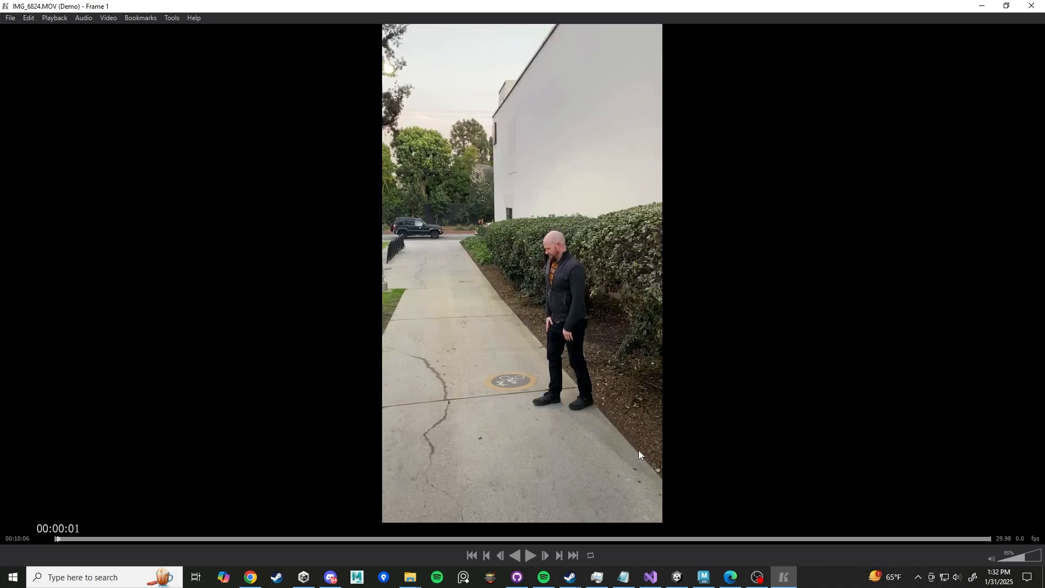
# - Play the walking reference video with the volume lowered, then pause it
pyautogui.click(528, 558)
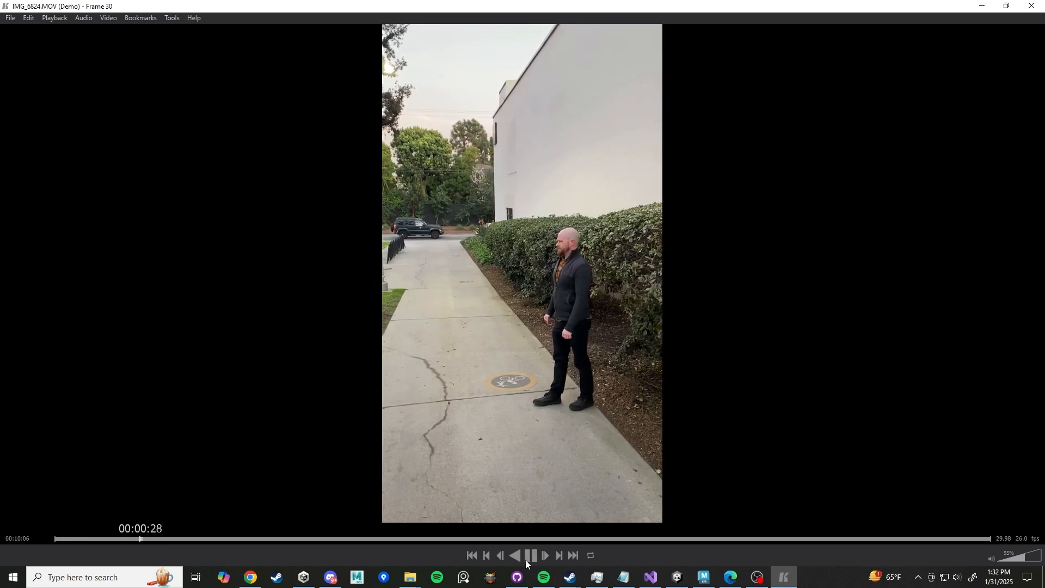
pyautogui.moveTo(1012, 560); pyautogui.dragTo(987, 561)
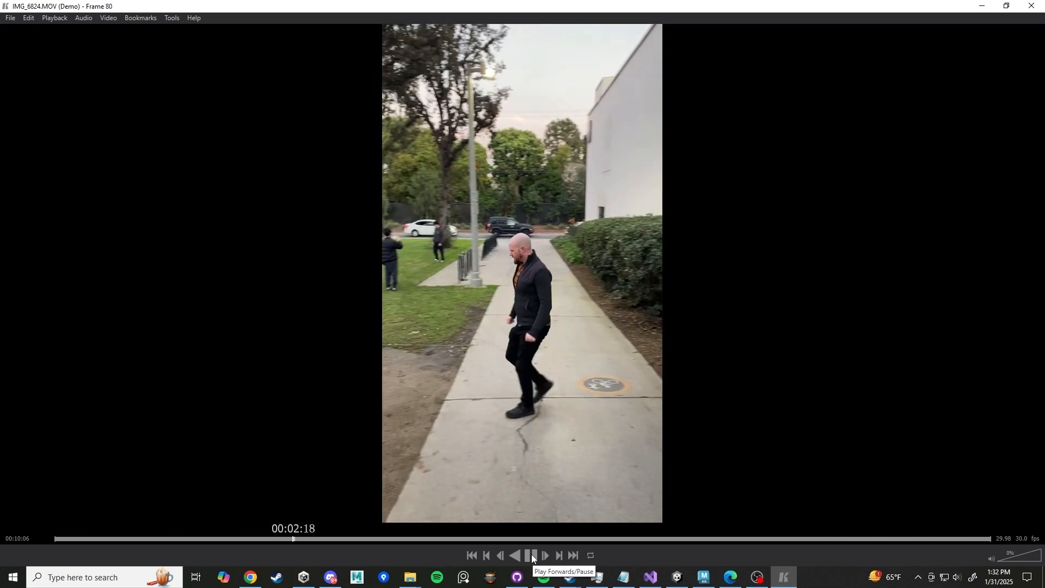
pyautogui.click(532, 555)
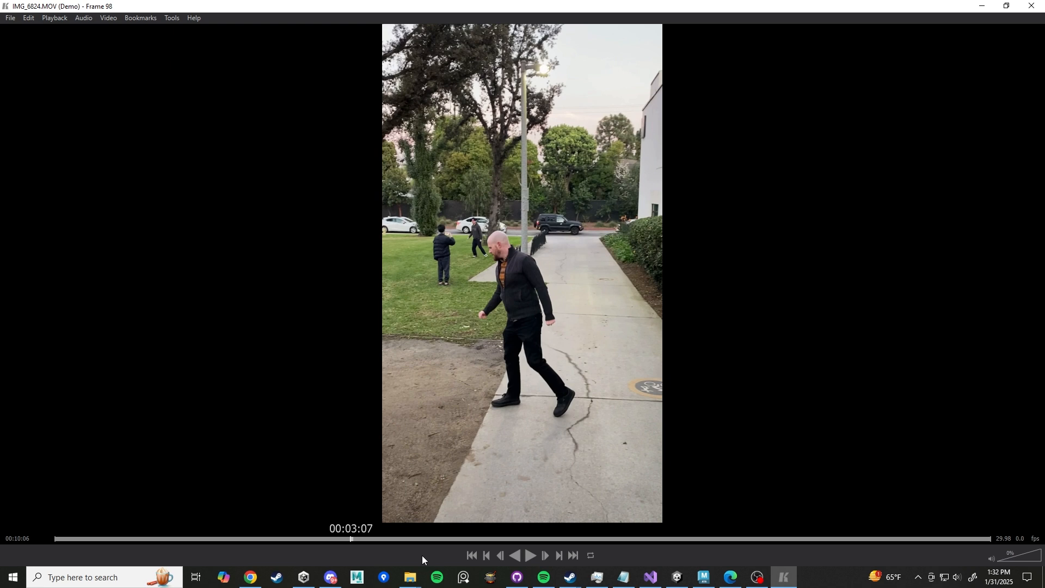
# - Step frame by frame backward and forward through the reference video's stride
pyautogui.press('Left')
pyautogui.press('Left')
pyautogui.press('Left')
pyautogui.press('Left')
pyautogui.press('Left')
pyautogui.press('Left')
pyautogui.press('Left')
pyautogui.press('Left')
pyautogui.press('Left')
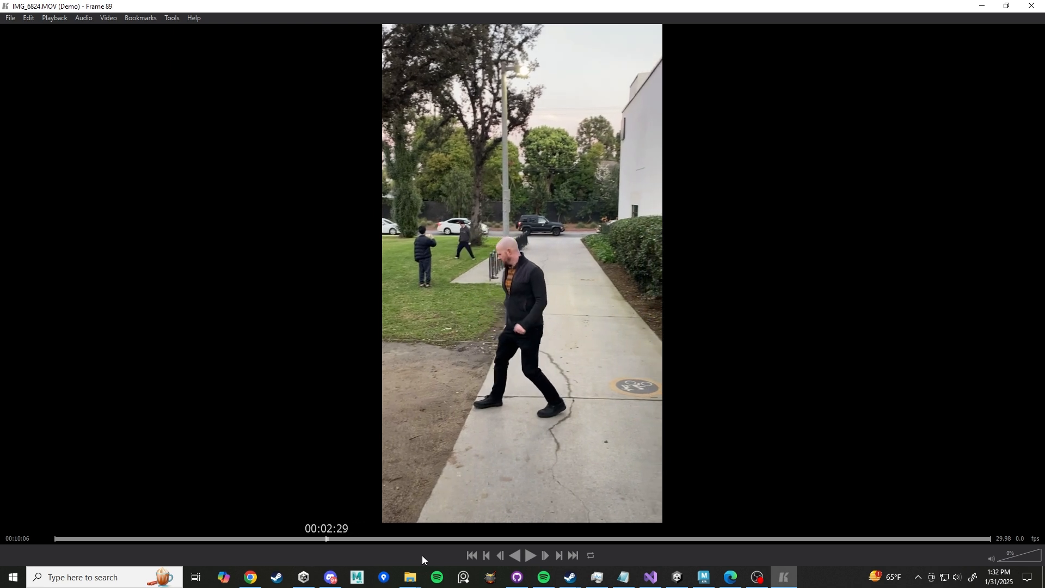
pyautogui.press('Left')
pyautogui.press('Left')
pyautogui.press('Left')
pyautogui.press('Left')
pyautogui.press('Right')
pyautogui.press('Right')
pyautogui.press('Right')
pyautogui.press('Right')
pyautogui.press('Right')
pyautogui.press('Right')
pyautogui.press('Right')
pyautogui.press('Right')
pyautogui.press('Right')
pyautogui.press('Right')
pyautogui.press('Right')
pyautogui.press('Right')
pyautogui.press('Right')
pyautogui.press('Right')
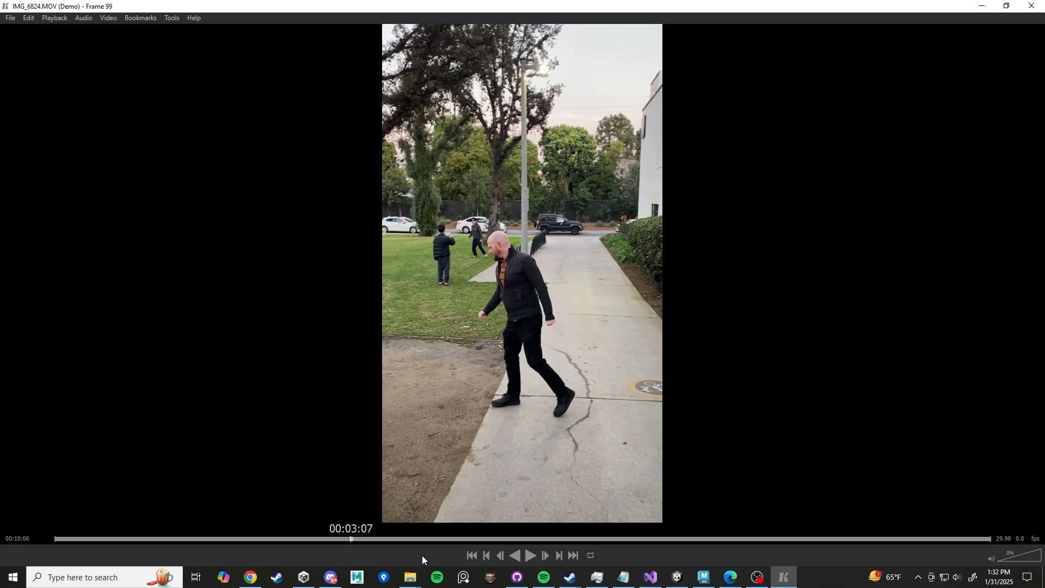
# - Compare neighbouring frames of the reference video around the stride's contact pose
pyautogui.press('Right')
pyautogui.press('Right')
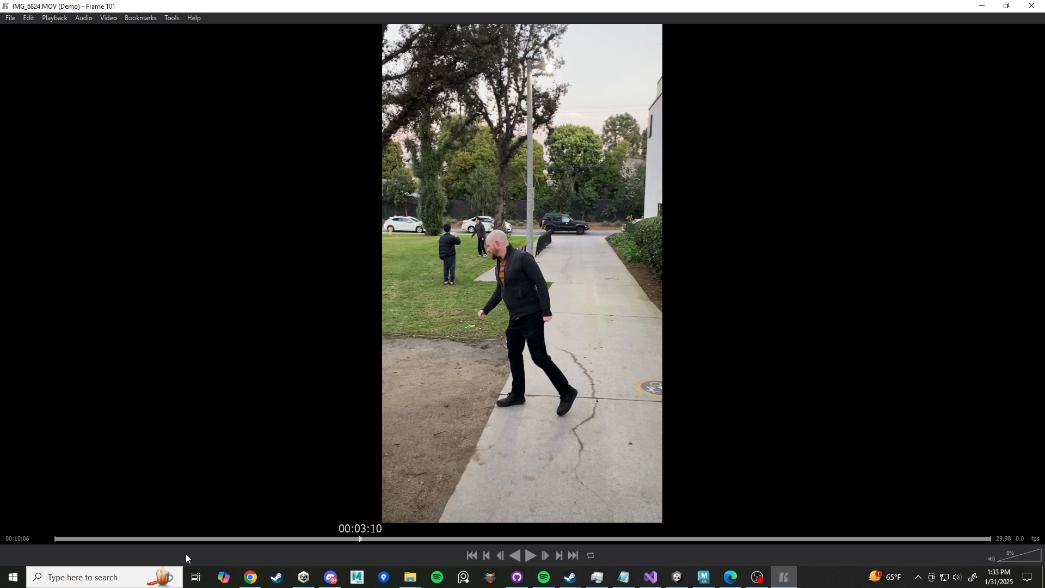
pyautogui.press('Left')
pyautogui.press('Left')
pyautogui.press('Left')
pyautogui.press('Right')
pyautogui.press('Right')
pyautogui.press('Right')
# - Launch Adobe Media Encoder 2025 through the Windows search
pyautogui.click(113, 581)
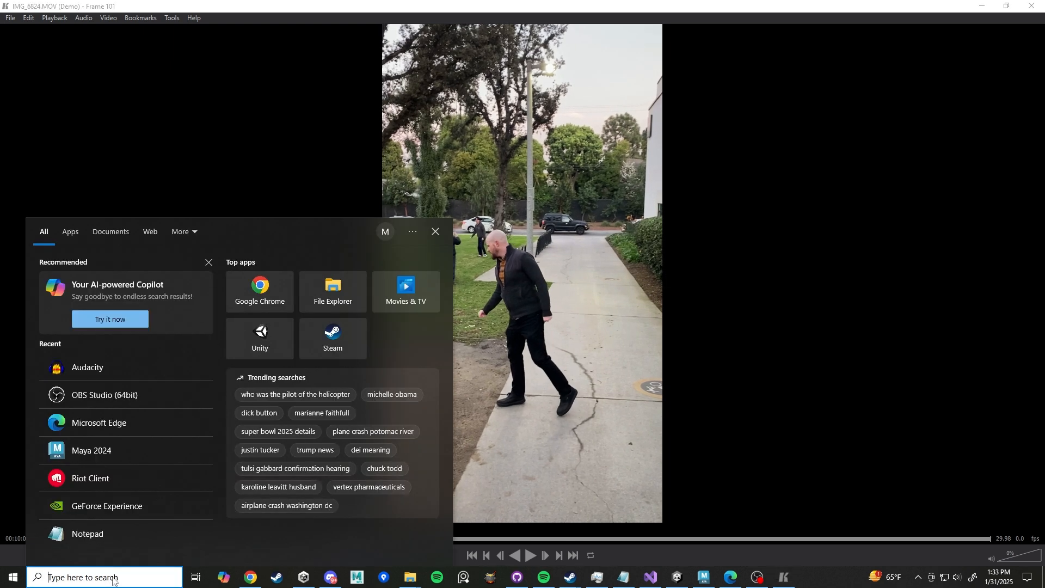
pyautogui.write('media')
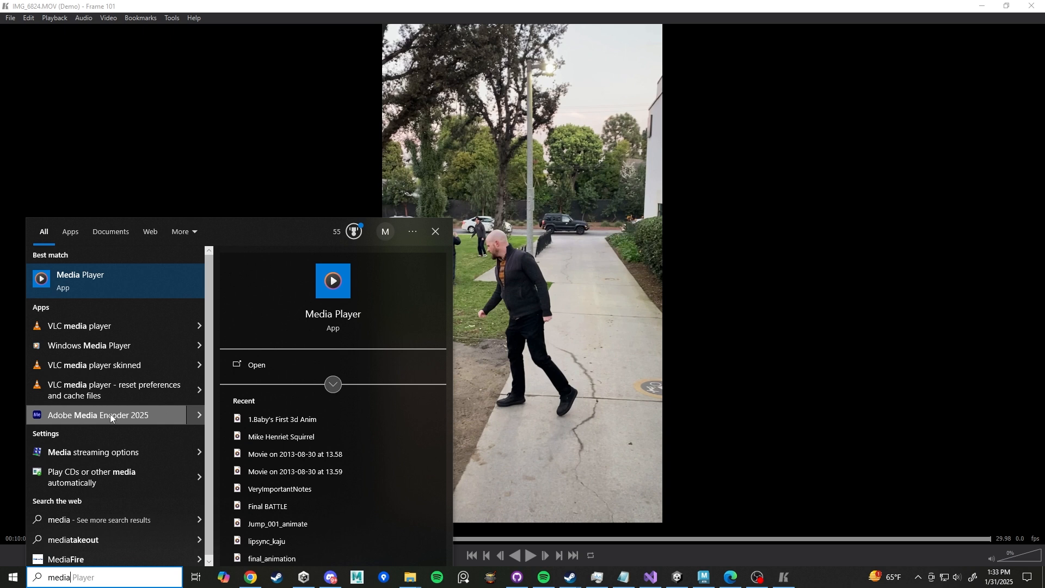
pyautogui.click(110, 414)
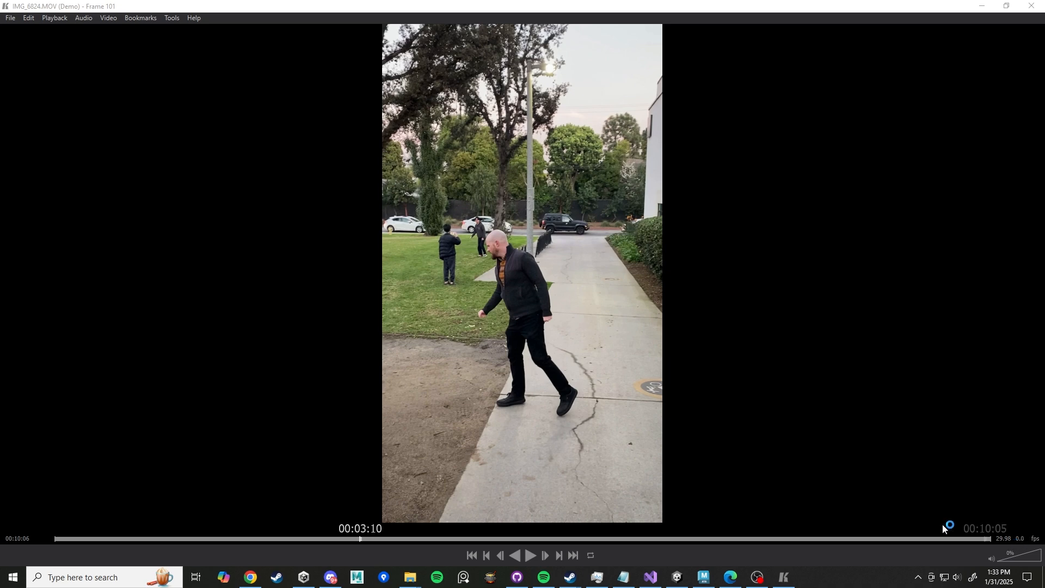
# - Switch to Maya and set the scene playback rate to 24 fps
pyautogui.click(703, 553)
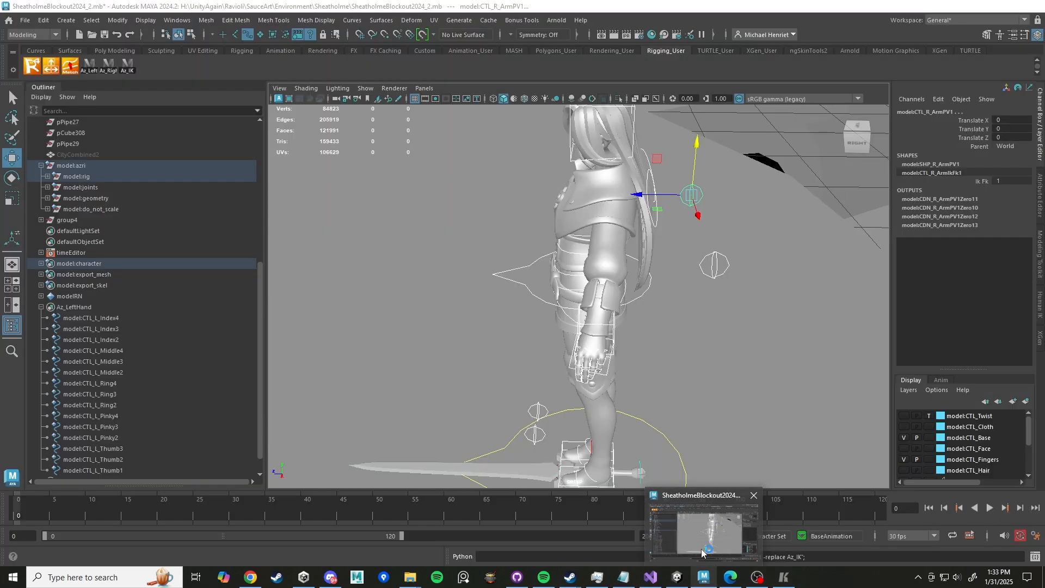
pyautogui.click(931, 536)
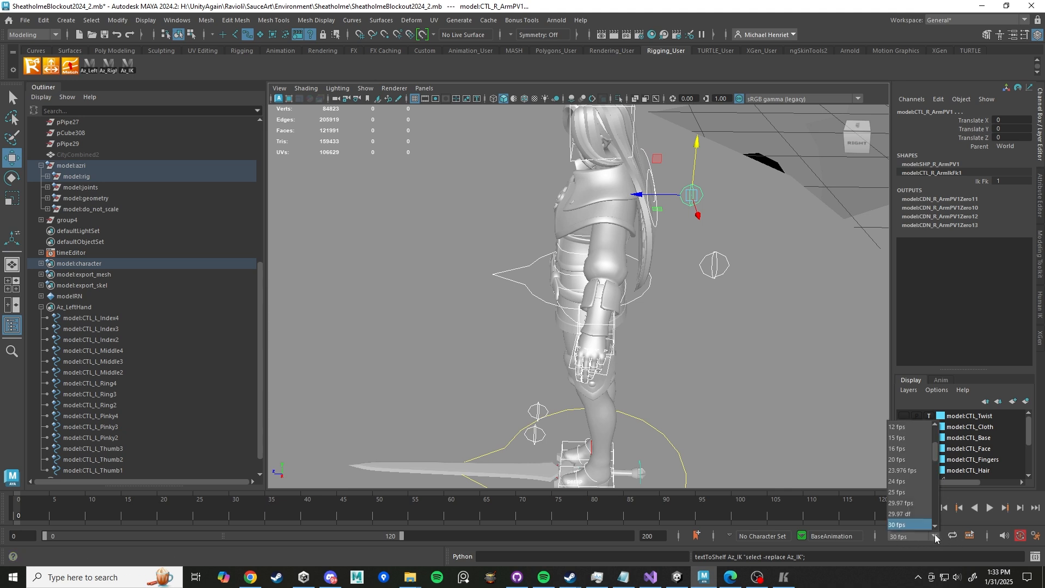
pyautogui.click(906, 481)
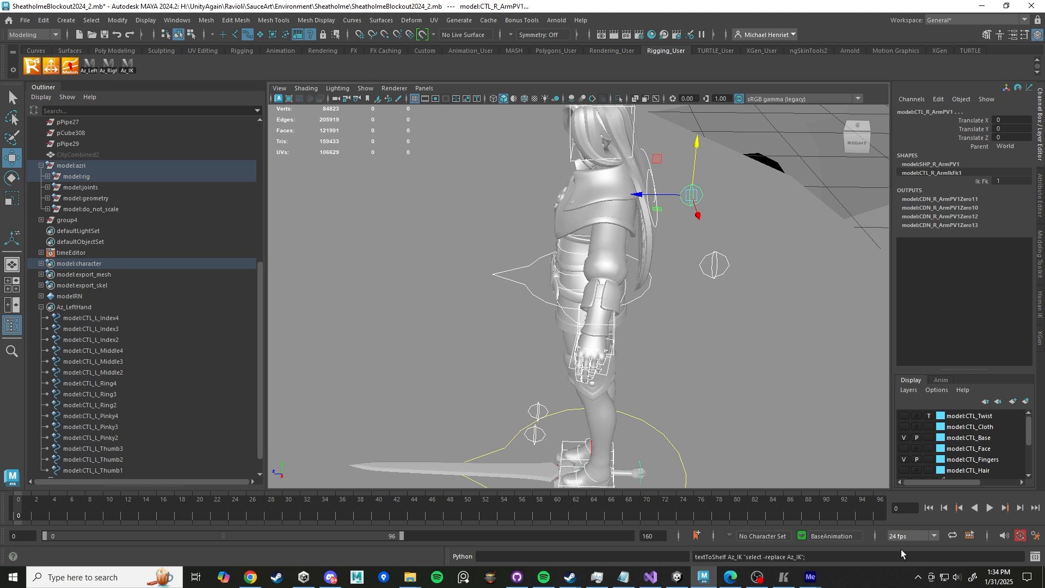
# - Bring Media Encoder to the front and close the Keyframe MP reference player
pyautogui.moveTo(811, 585)
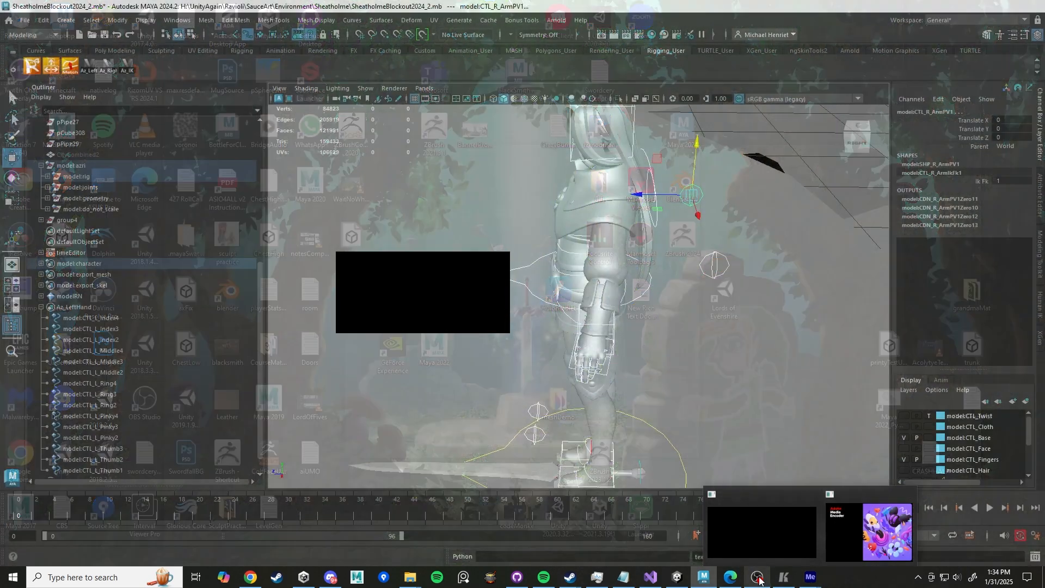
pyautogui.moveTo(759, 581)
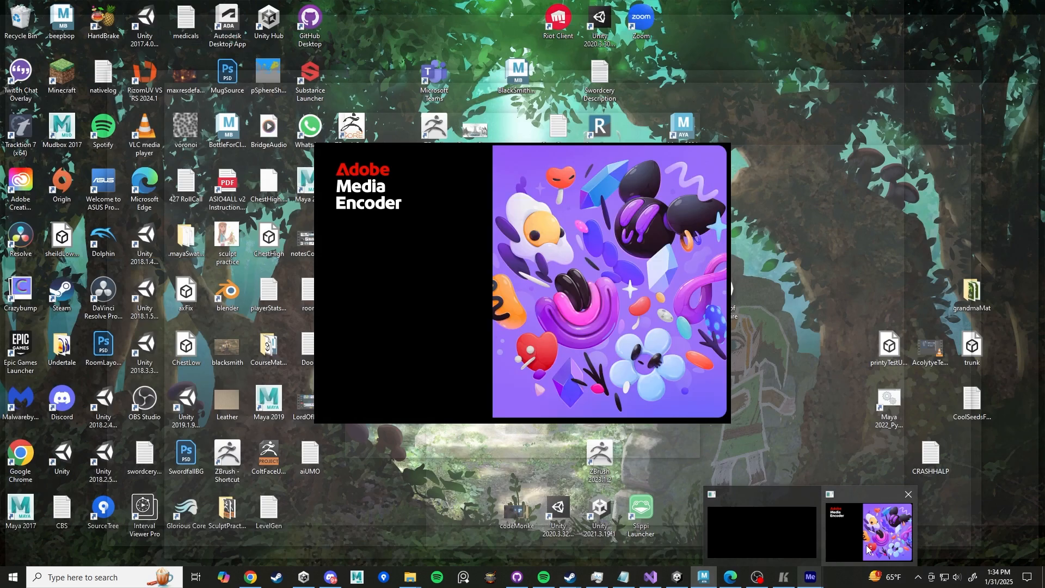
pyautogui.click(868, 550)
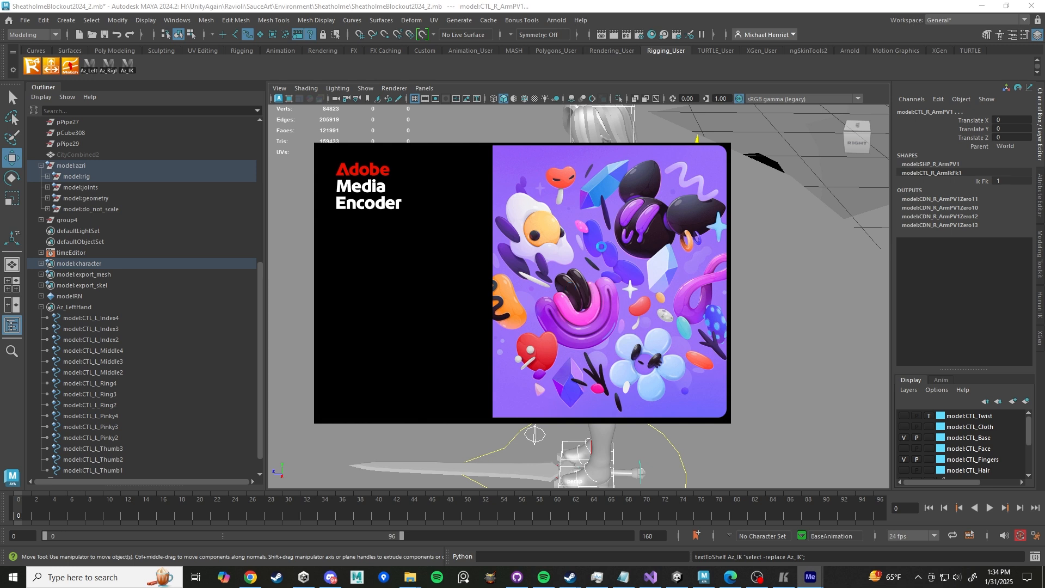
pyautogui.moveTo(242, 575)
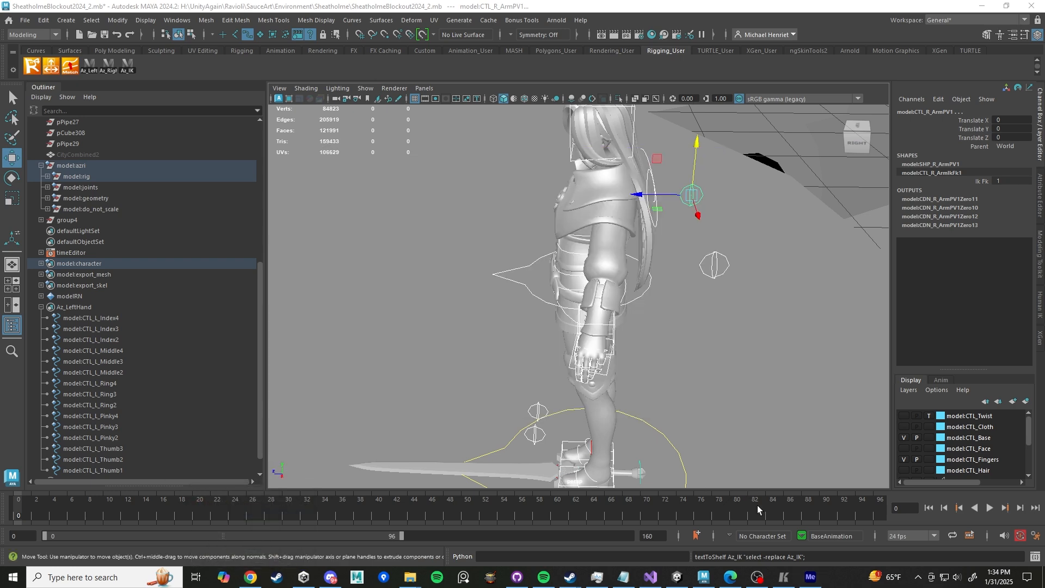
pyautogui.moveTo(819, 576)
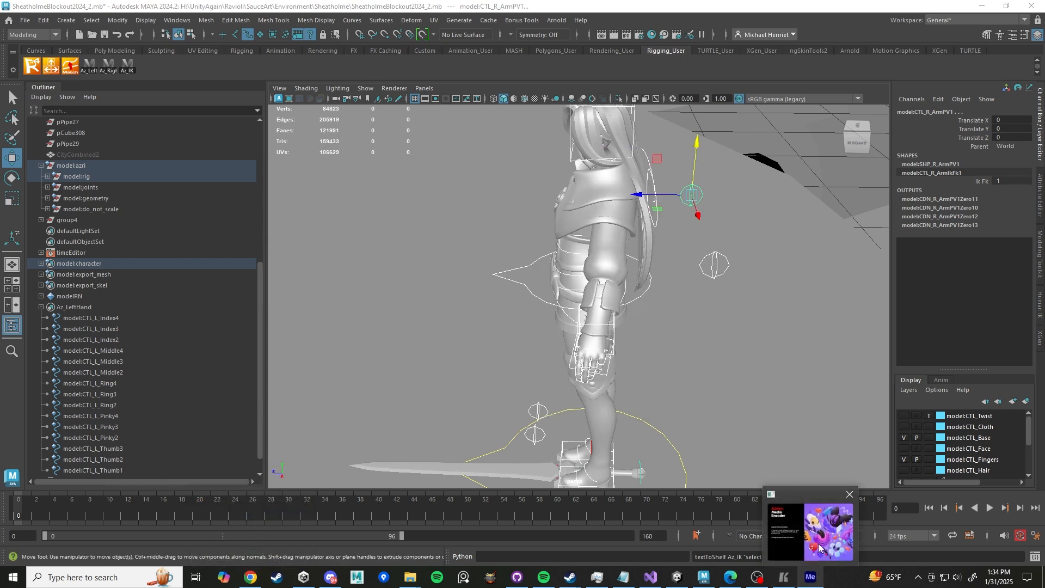
pyautogui.moveTo(820, 546)
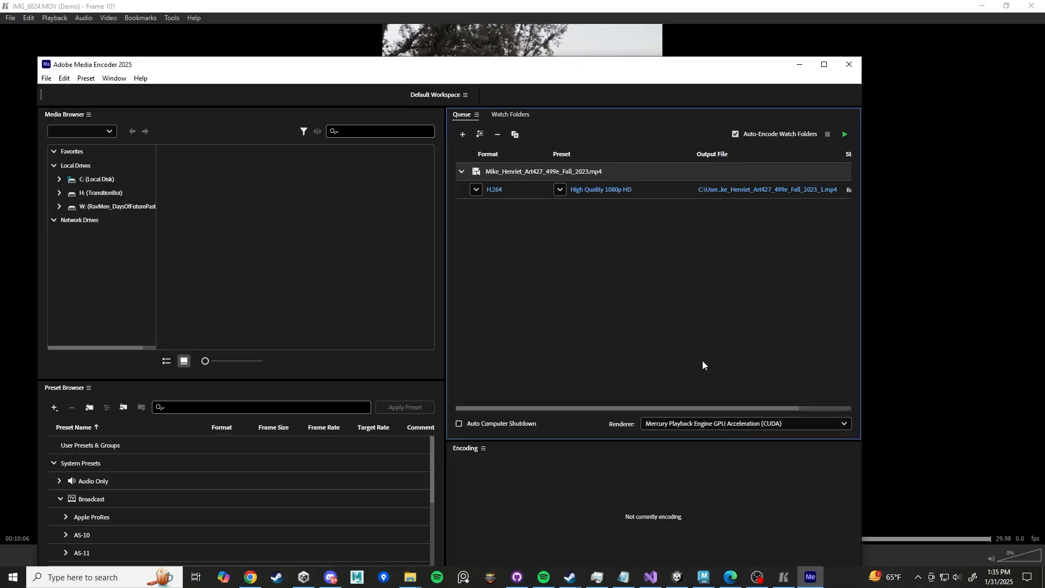
pyautogui.click(1032, 6)
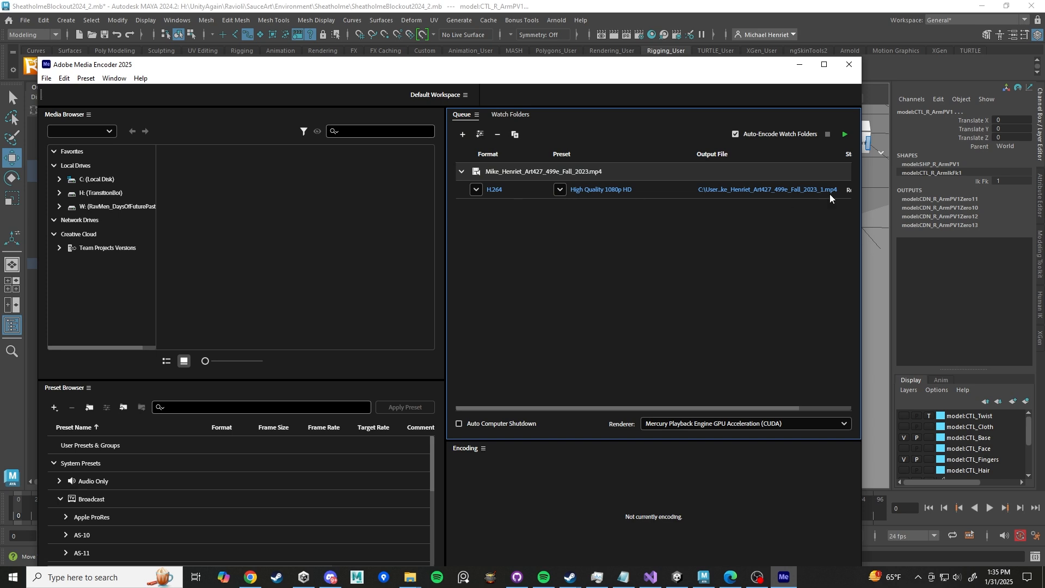
# - Widen the Media Encoder window and remove the old item from the export queue
pyautogui.moveTo(863, 219); pyautogui.dragTo(964, 219)
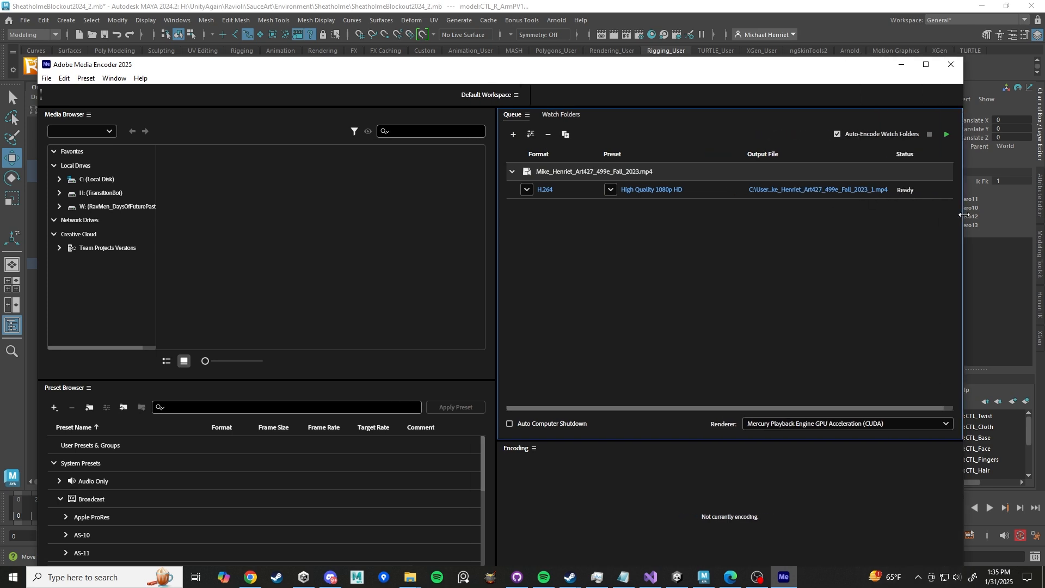
pyautogui.rightClick(684, 190)
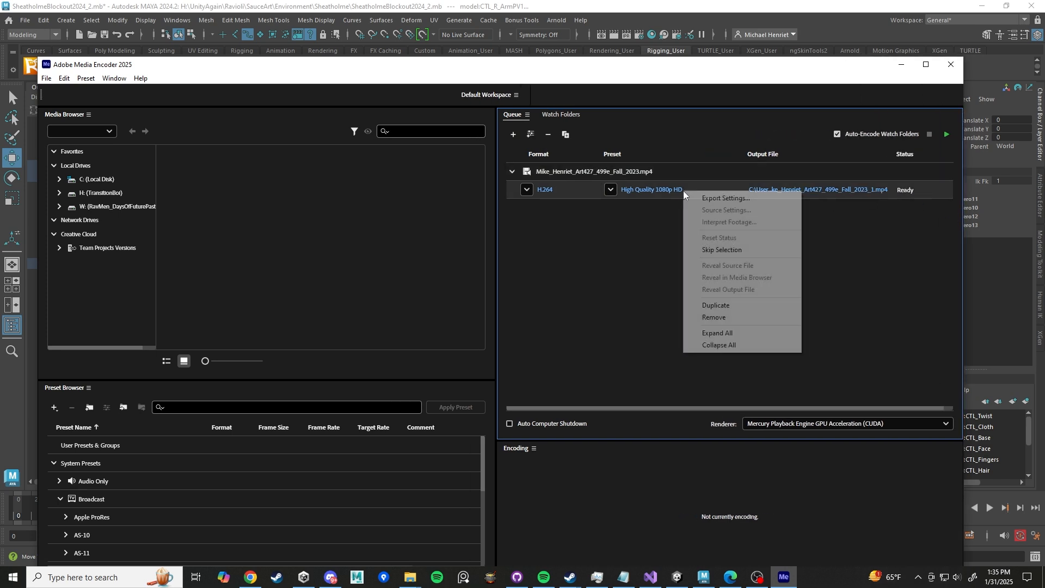
pyautogui.click(737, 320)
pyautogui.click(564, 385)
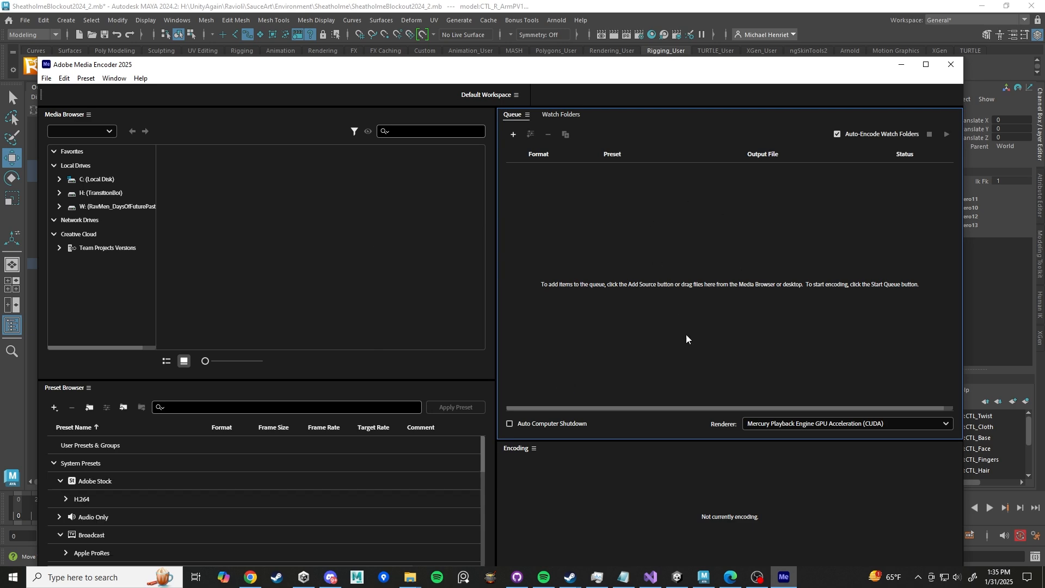
# - Add IMG_6824 from the Downloads folder to the Media Encoder queue
pyautogui.moveTo(410, 577)
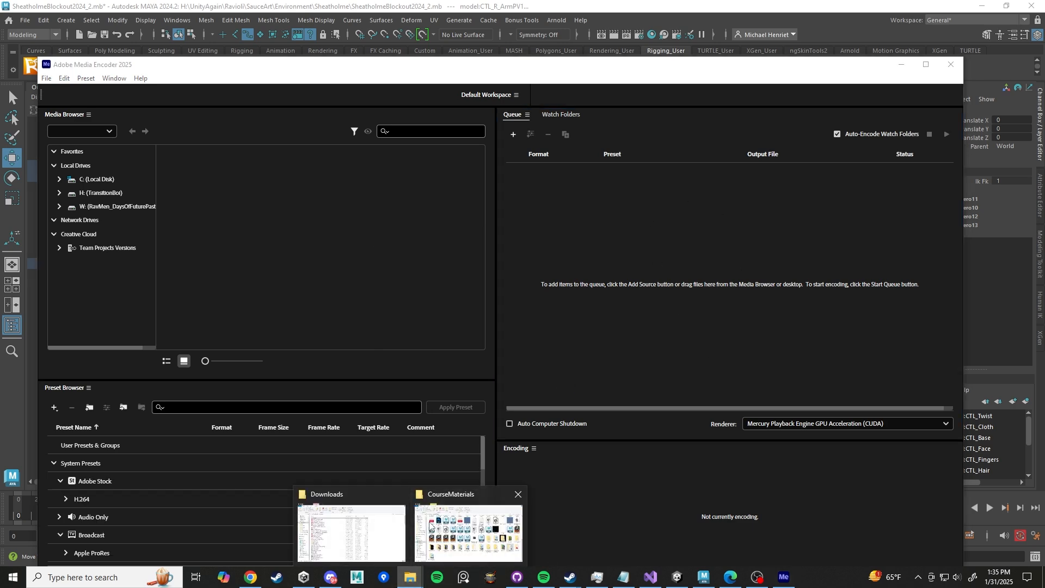
pyautogui.click(354, 523)
pyautogui.moveTo(443, 94); pyautogui.dragTo(959, 164)
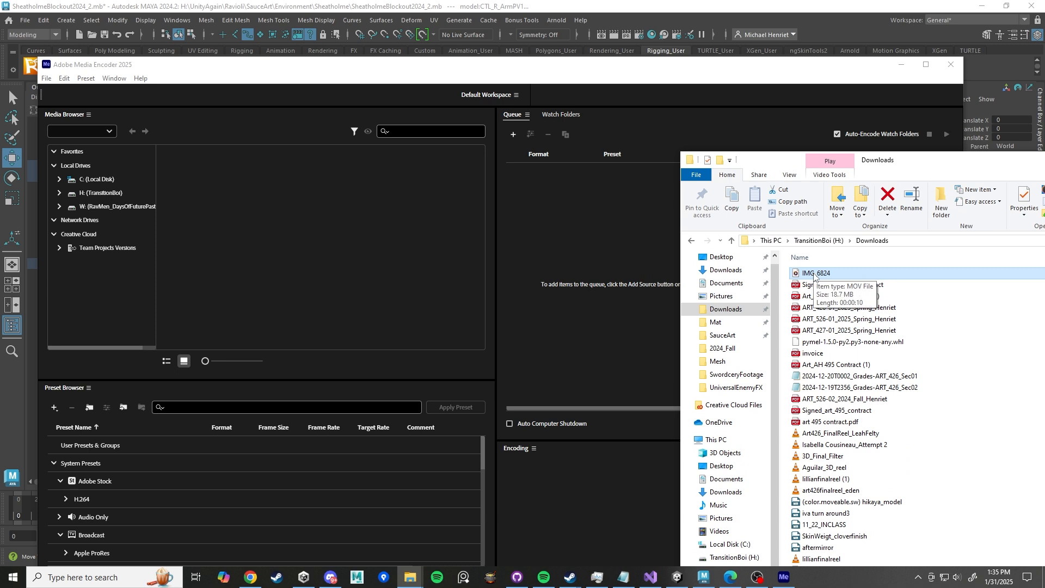
pyautogui.moveTo(814, 276); pyautogui.dragTo(616, 213)
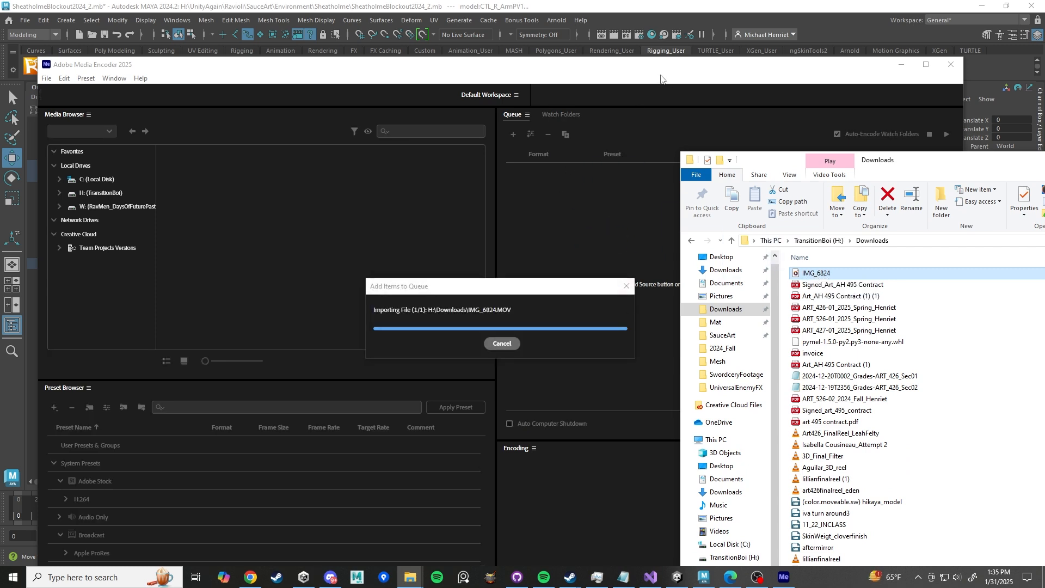
pyautogui.click(661, 79)
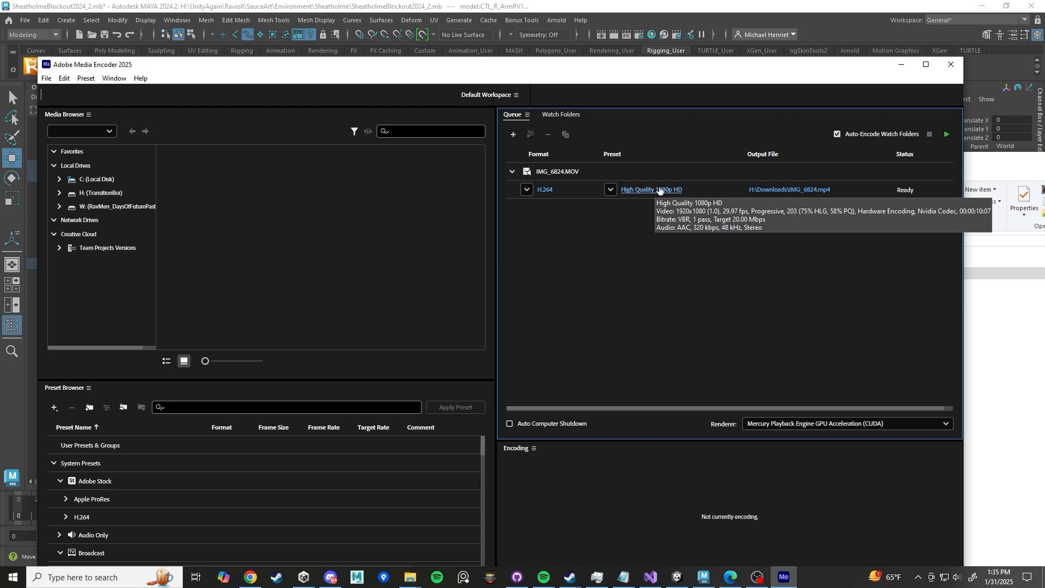
# - Override the export frame rate to 24 fps with Software Encoding performance and confirm the export settings
pyautogui.click(659, 189)
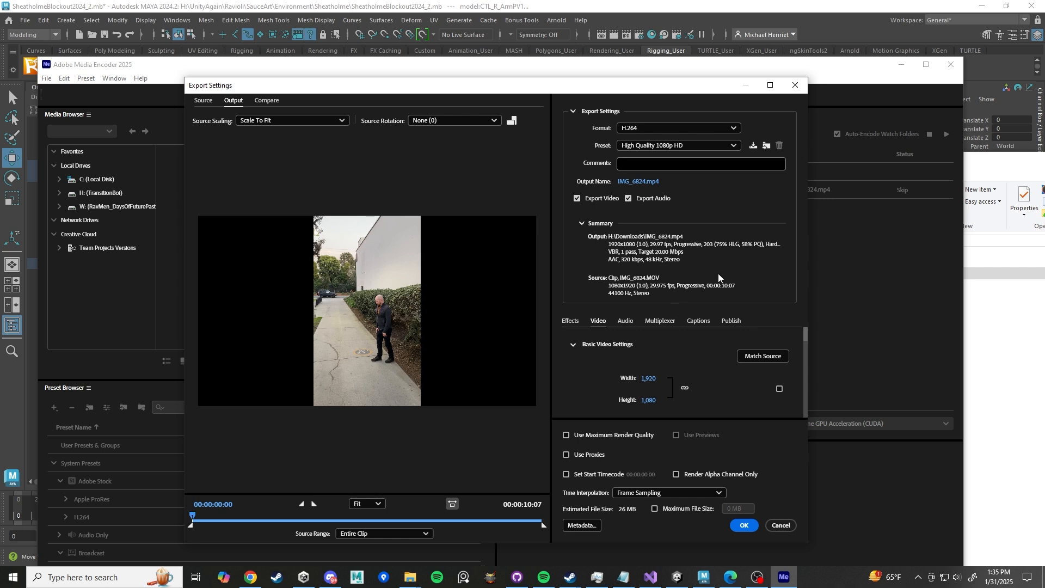
pyautogui.scroll(-2, 709, 363)
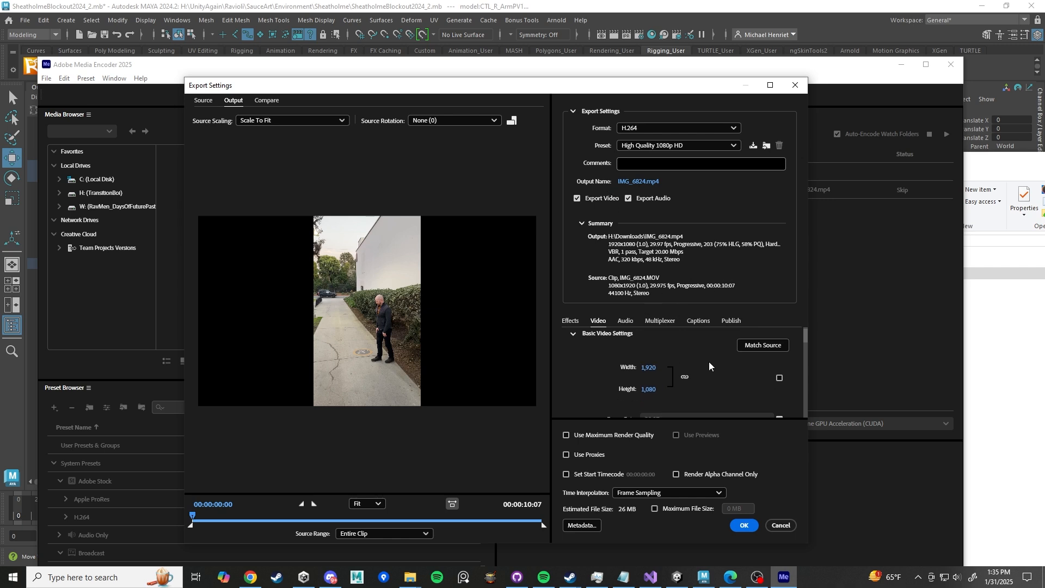
pyautogui.scroll(-1, 709, 363)
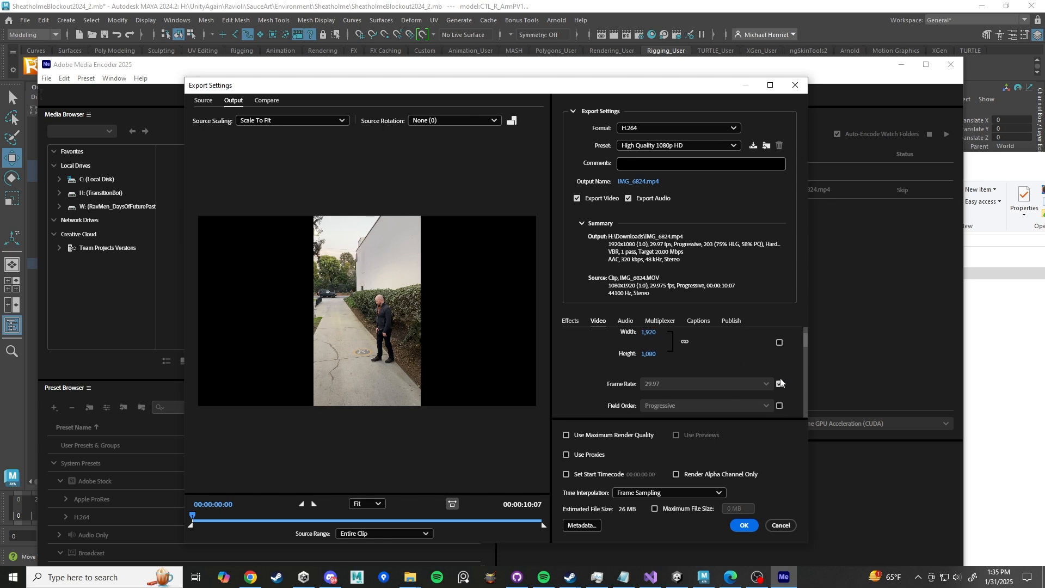
pyautogui.click(779, 384)
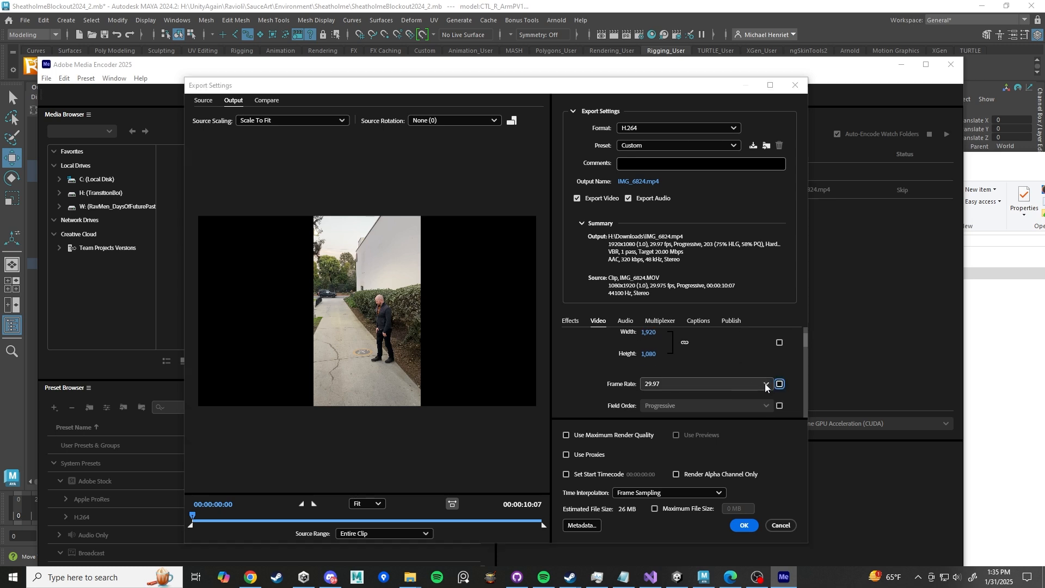
pyautogui.click(762, 384)
pyautogui.click(687, 181)
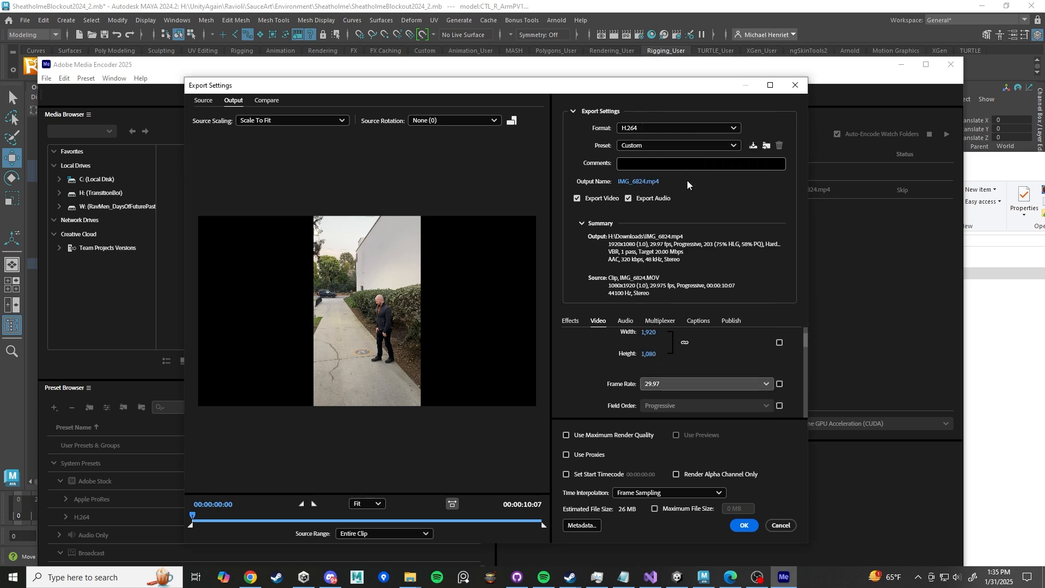
pyautogui.scroll(-3, 702, 361)
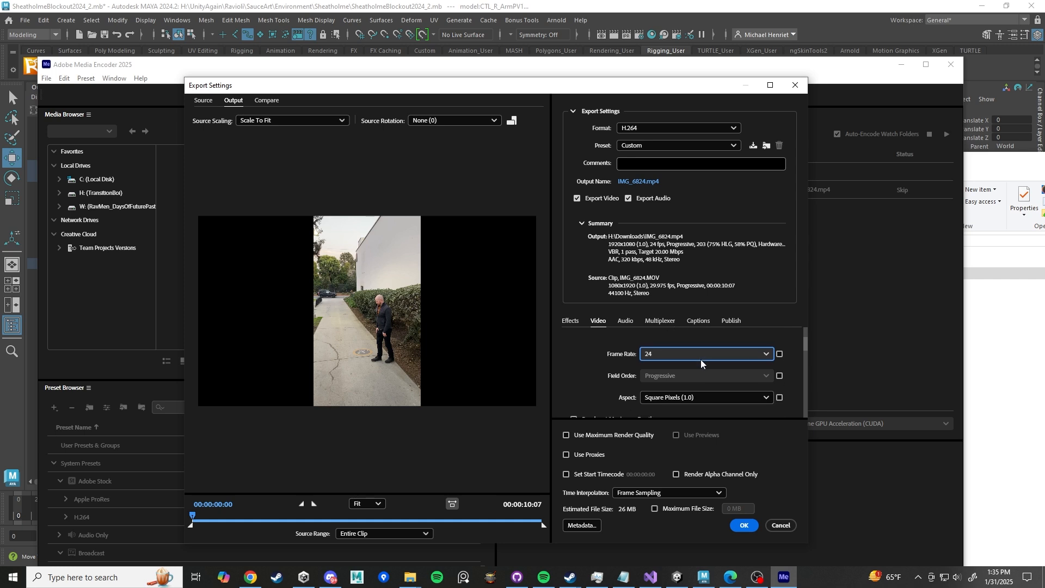
pyautogui.scroll(-3, 701, 356)
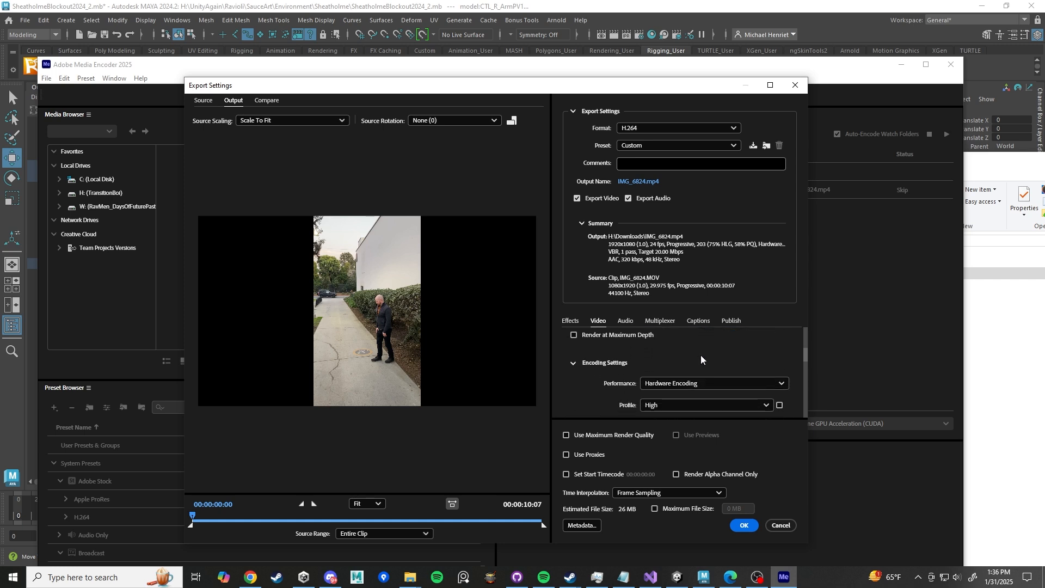
pyautogui.scroll(-4, 701, 355)
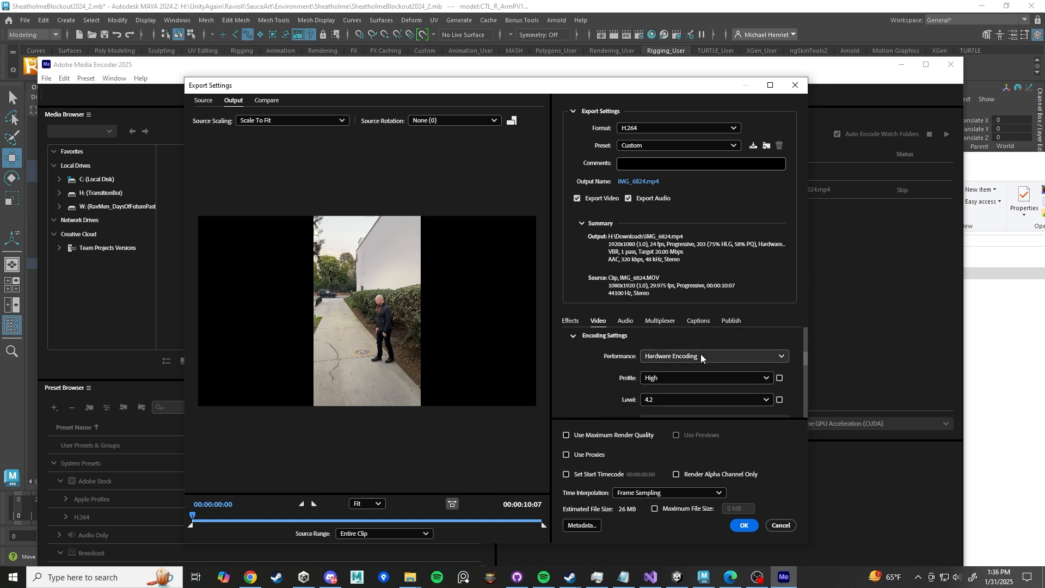
pyautogui.scroll(3, 620, 352)
pyautogui.scroll(-1, 614, 363)
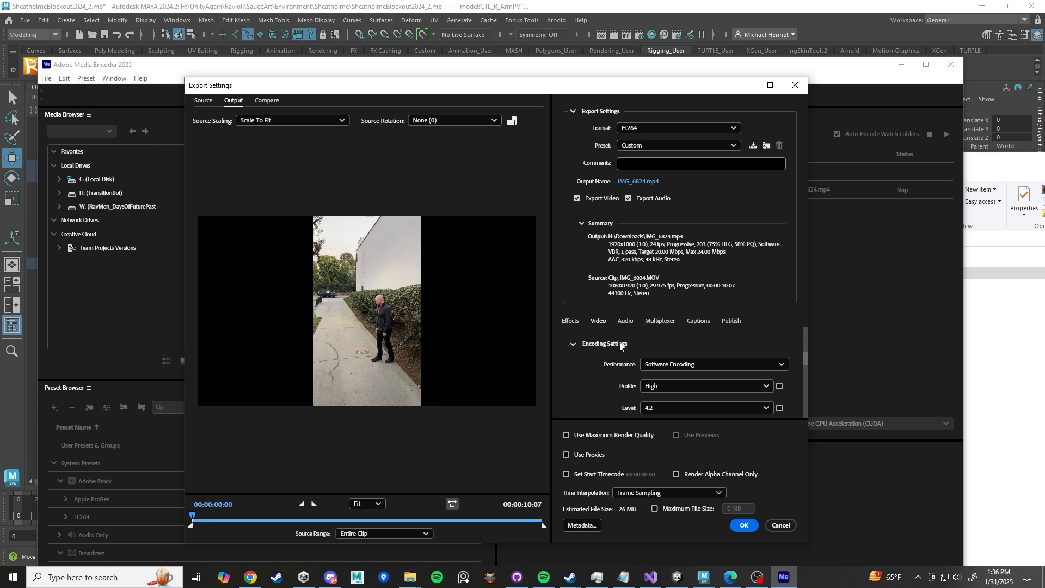
pyautogui.scroll(-5, 621, 349)
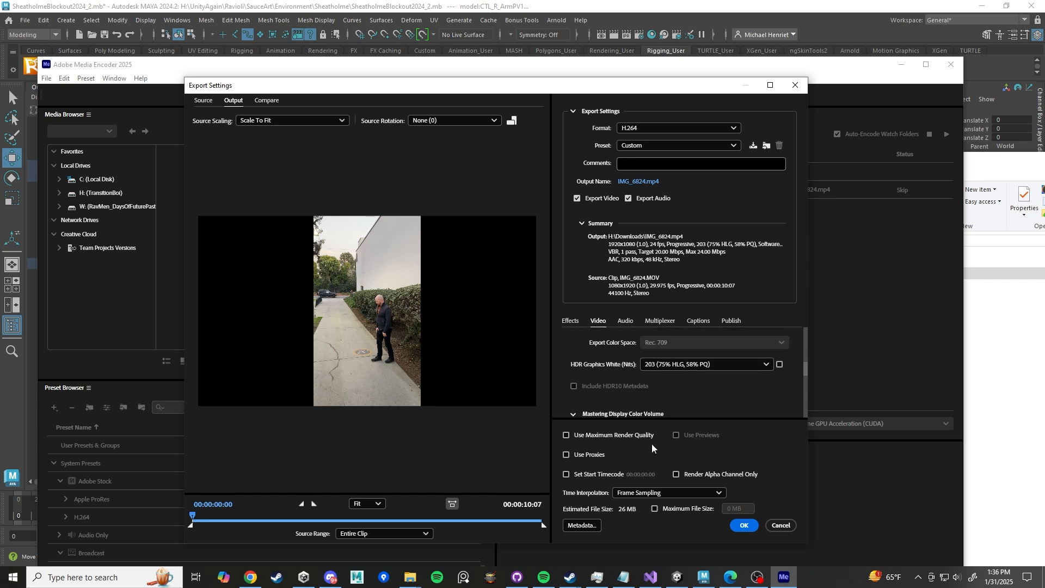
pyautogui.click(743, 526)
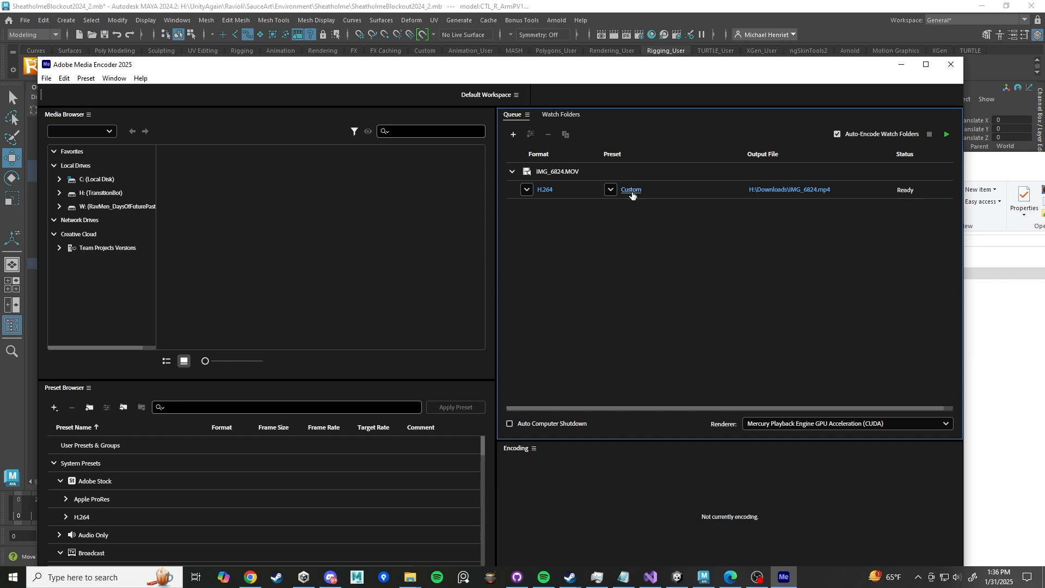
# - Set the export output file name to JumpReference24FPS in the Downloads folder
pyautogui.moveTo(633, 193)
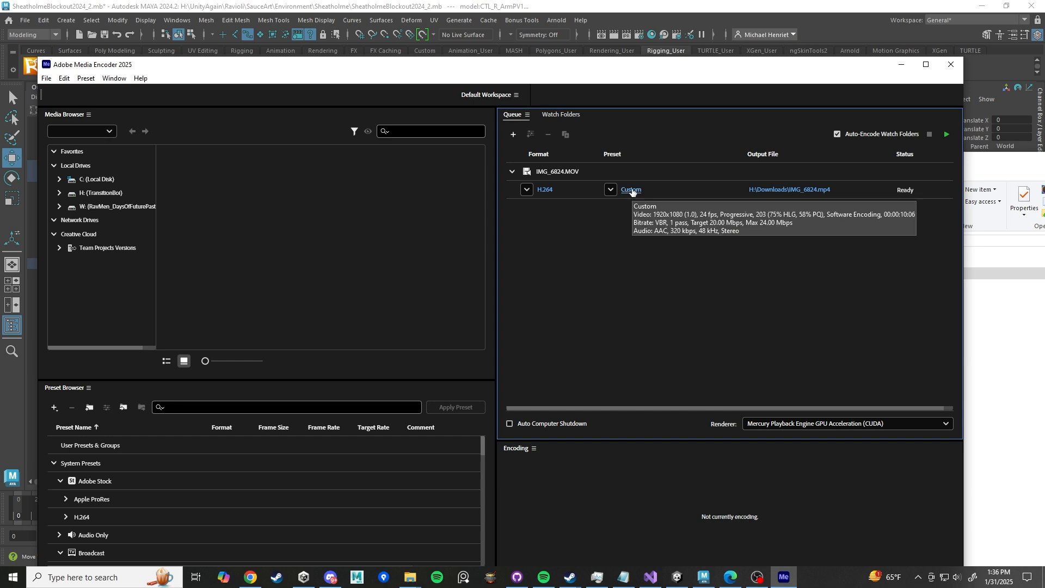
pyautogui.click(795, 191)
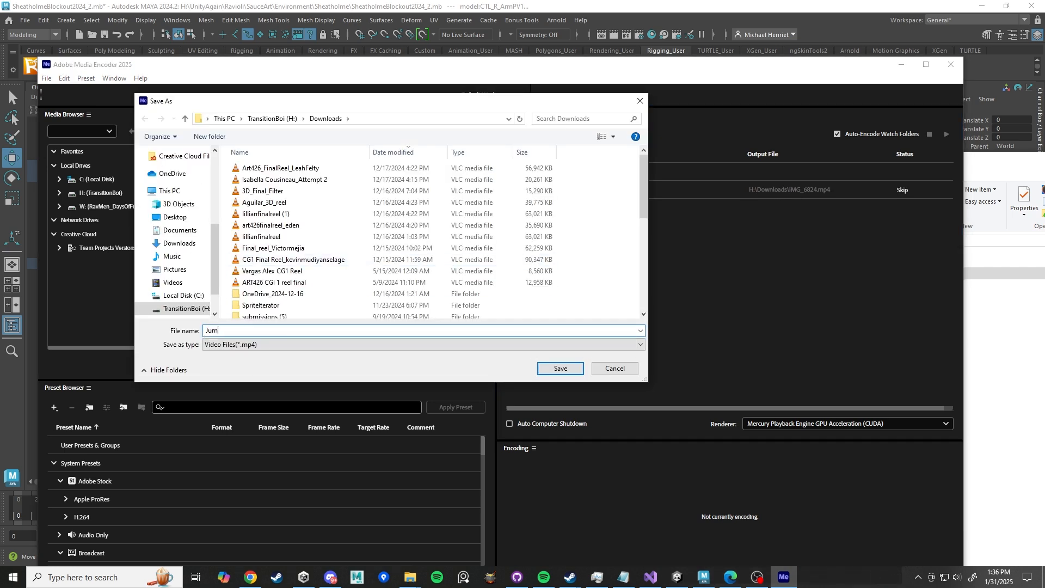
pyautogui.write('JumpReference24FPS')
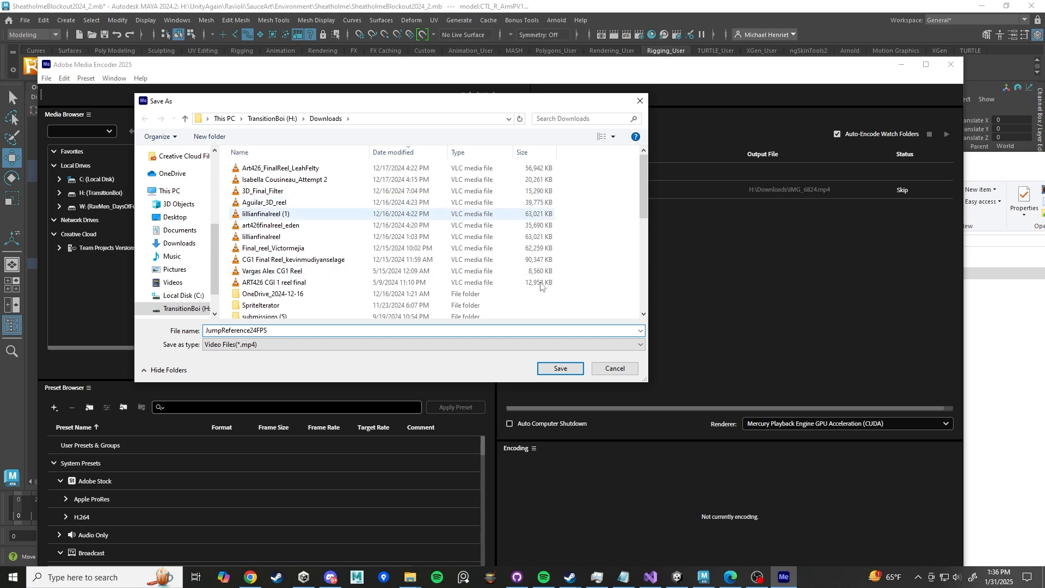
pyautogui.click(560, 371)
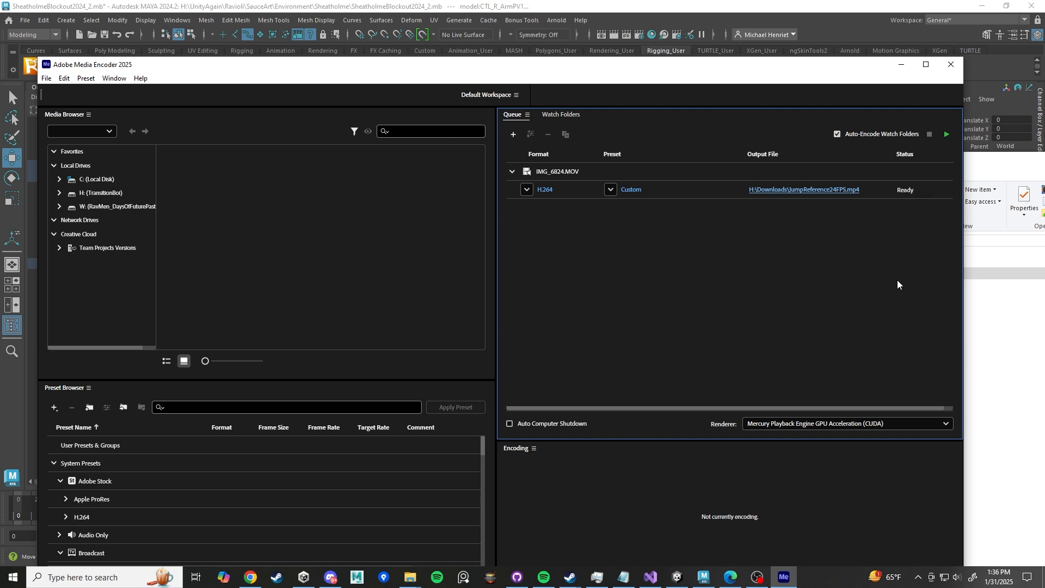
# - Start encoding the queue and close Media Encoder
pyautogui.click(948, 134)
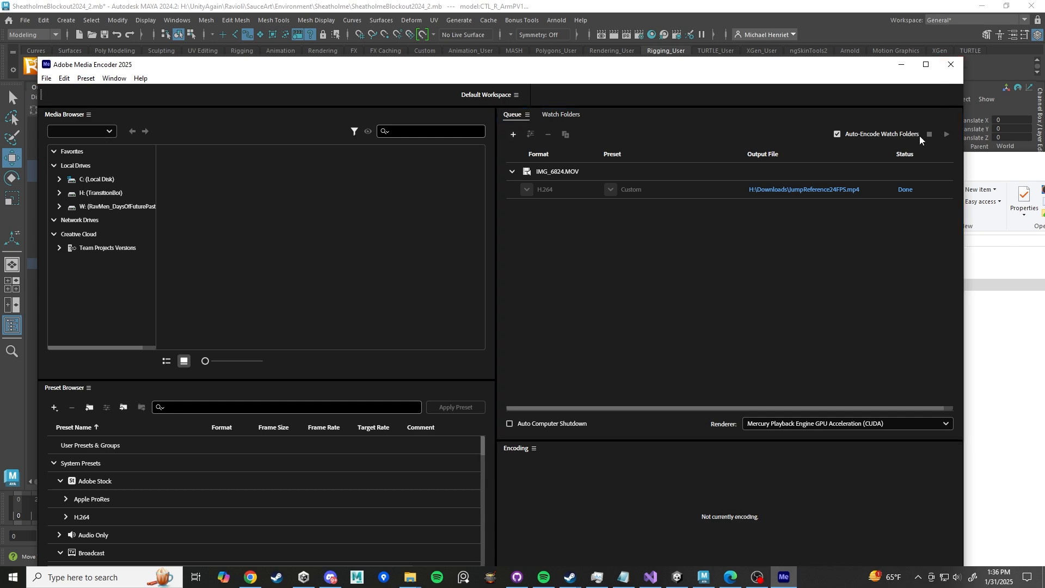
pyautogui.click(952, 64)
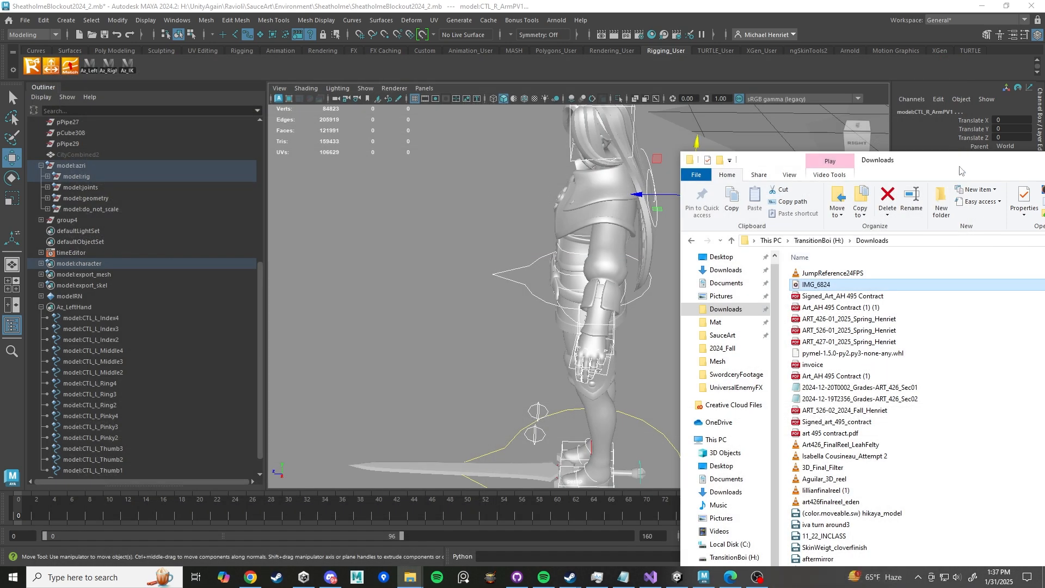
# - Open JumpReference24FPS from Downloads in the Keyframe MP video player and play it
pyautogui.click(805, 274)
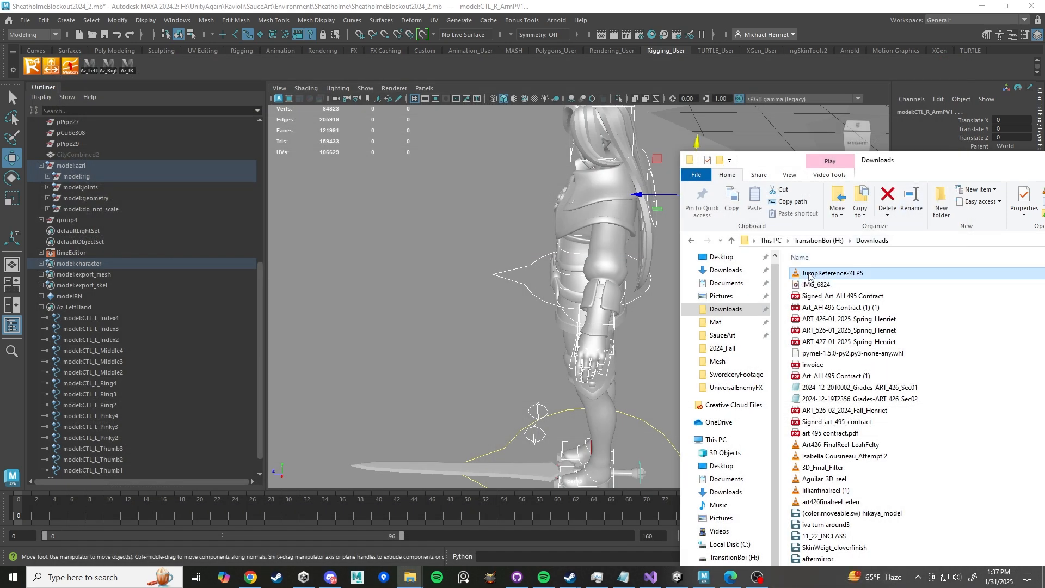
pyautogui.rightClick(811, 275)
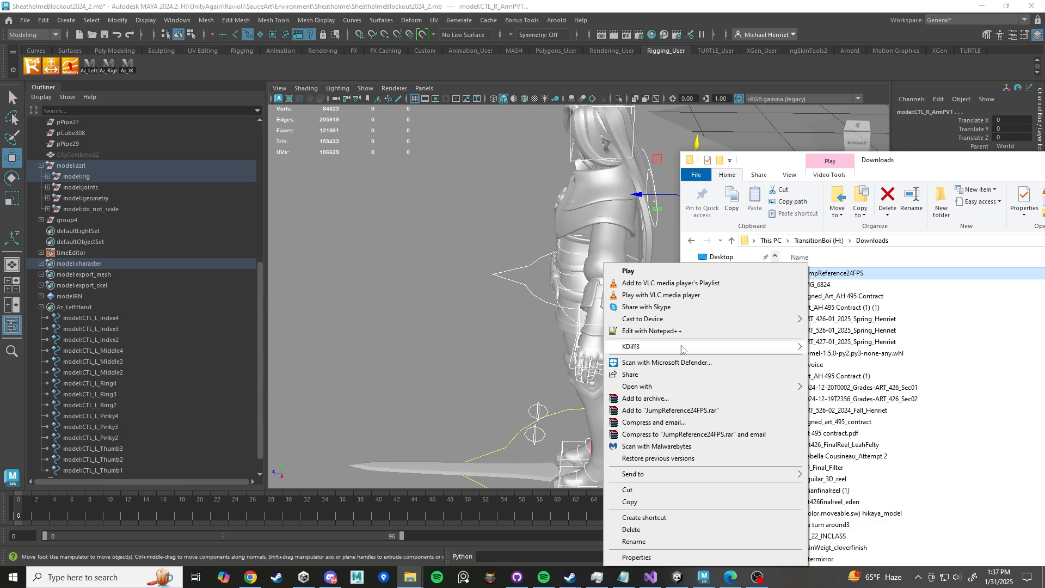
pyautogui.moveTo(765, 388)
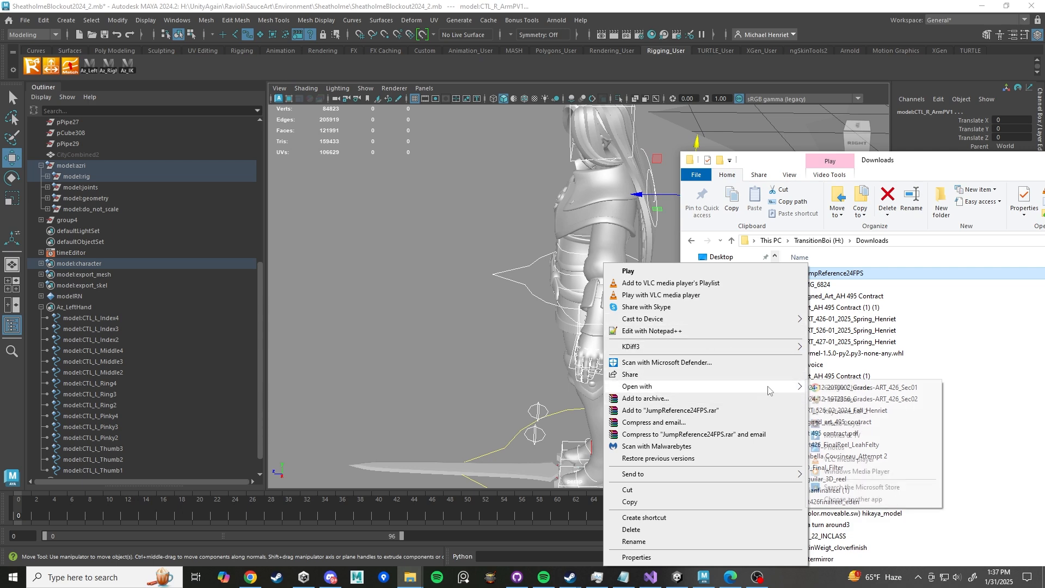
pyautogui.click(862, 412)
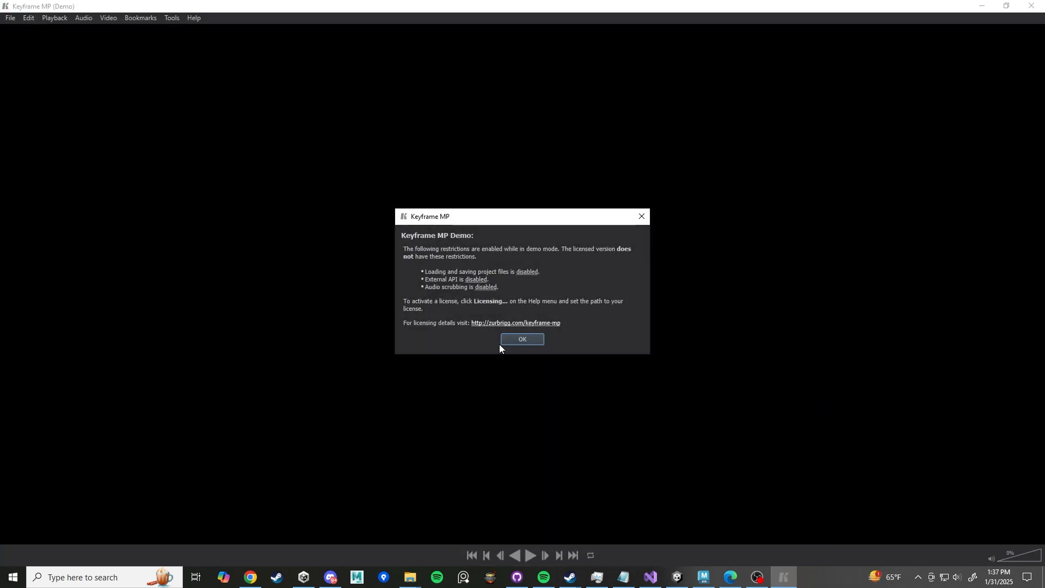
pyautogui.click(501, 343)
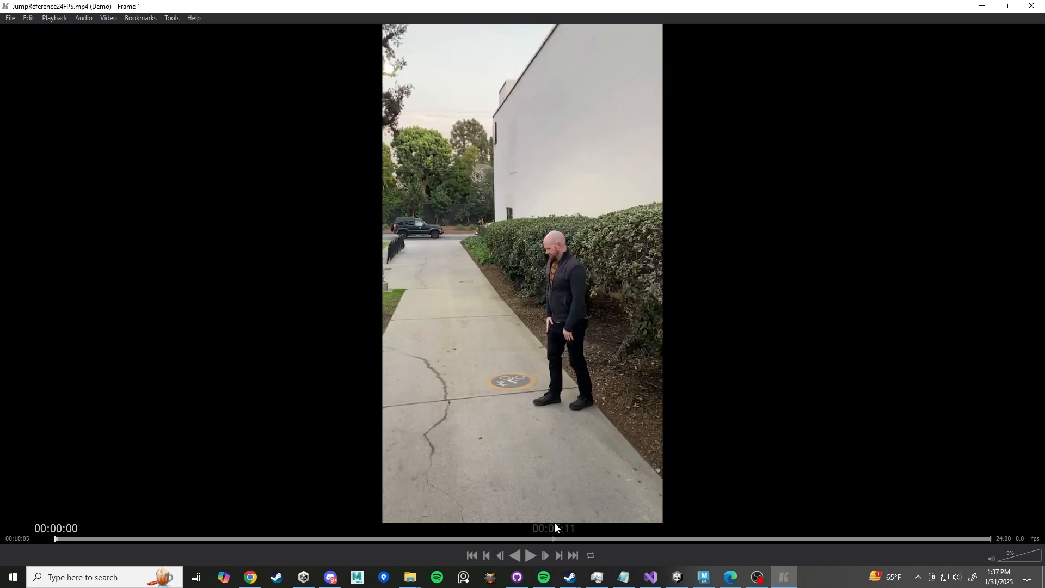
pyautogui.click(529, 556)
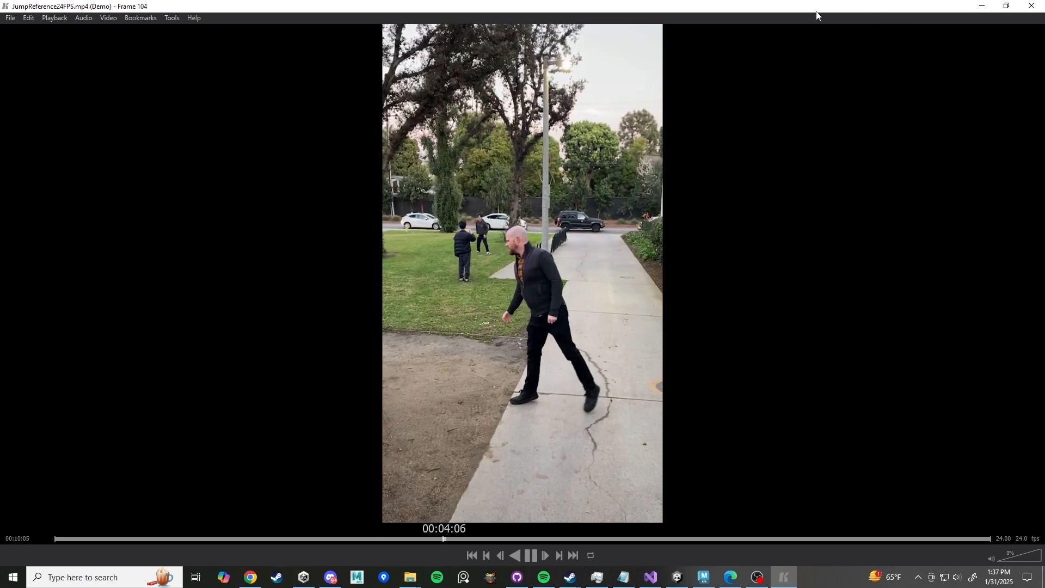
# - Shrink the reference player window and move it into the upper-left corner of the screen
pyautogui.moveTo(816, 8); pyautogui.dragTo(500, 54)
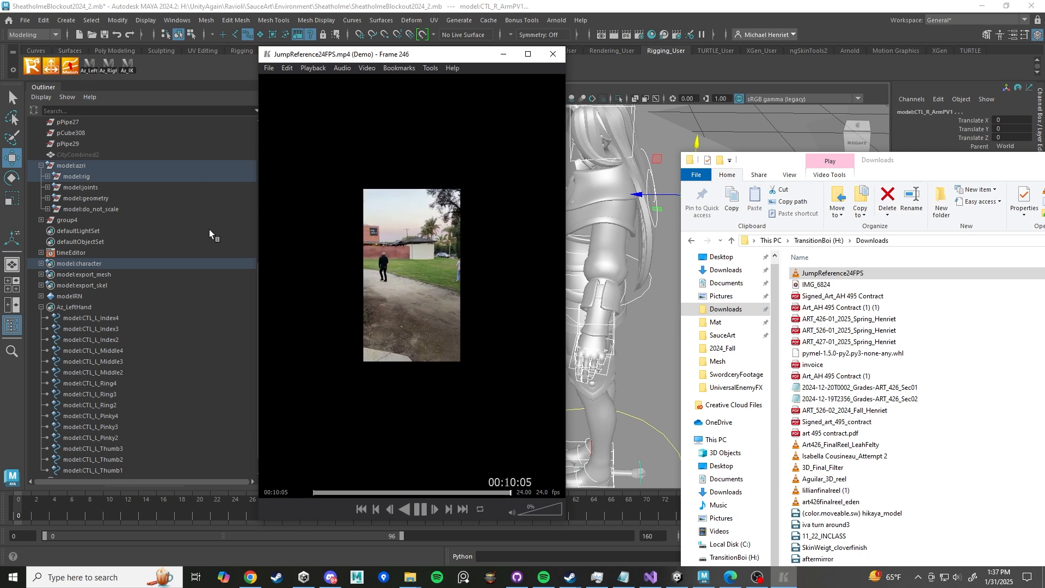
pyautogui.moveTo(570, 211); pyautogui.dragTo(763, 232)
pyautogui.moveTo(531, 56); pyautogui.dragTo(113, 21)
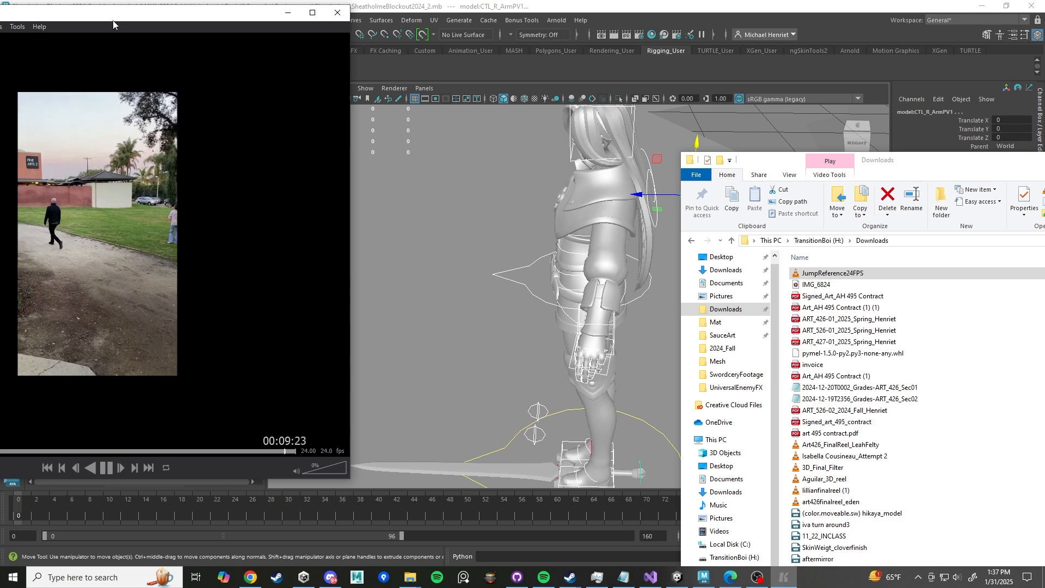
# - Restore the Maya window, shift it beside the reference player, and narrow the outliner
pyautogui.click(618, 12)
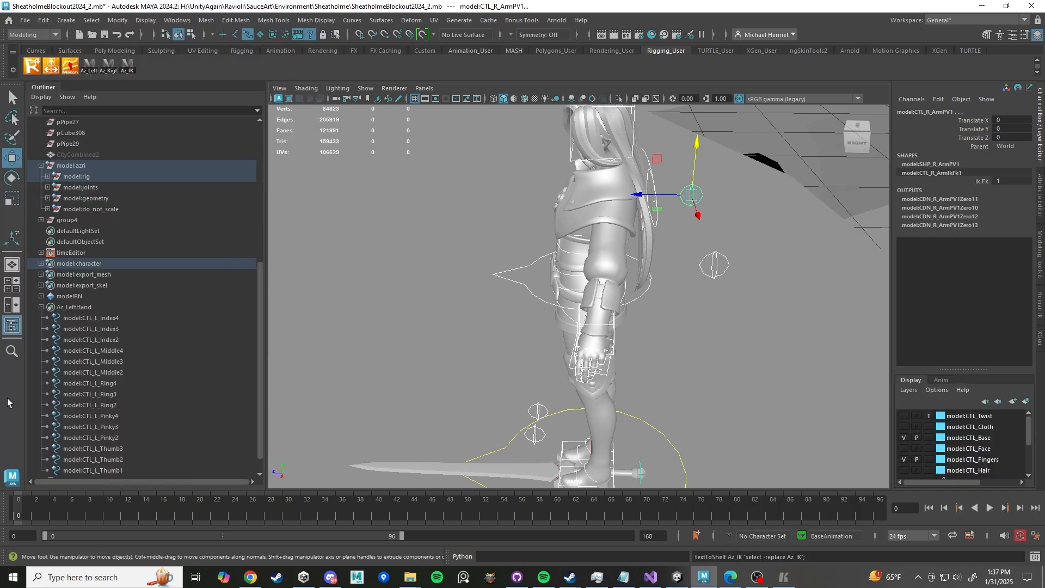
pyautogui.click(1005, 6)
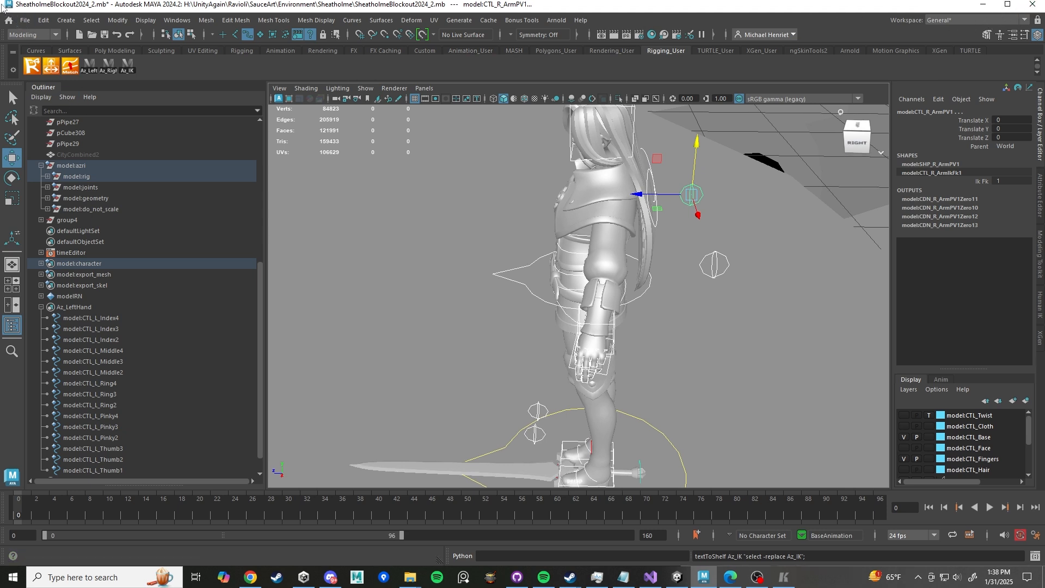
pyautogui.moveTo(22, 12); pyautogui.dragTo(180, 33)
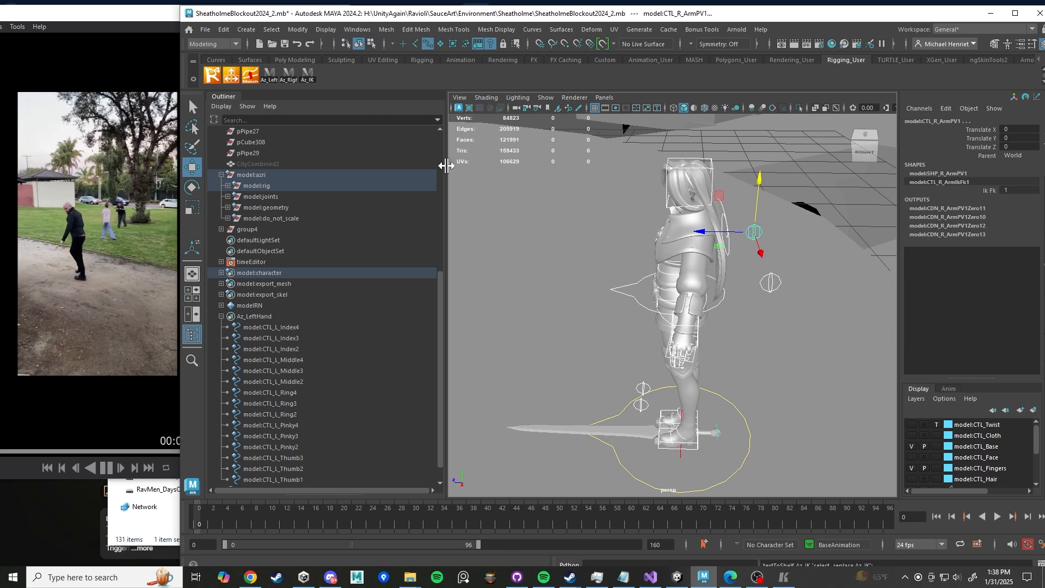
pyautogui.moveTo(445, 163); pyautogui.dragTo(341, 166)
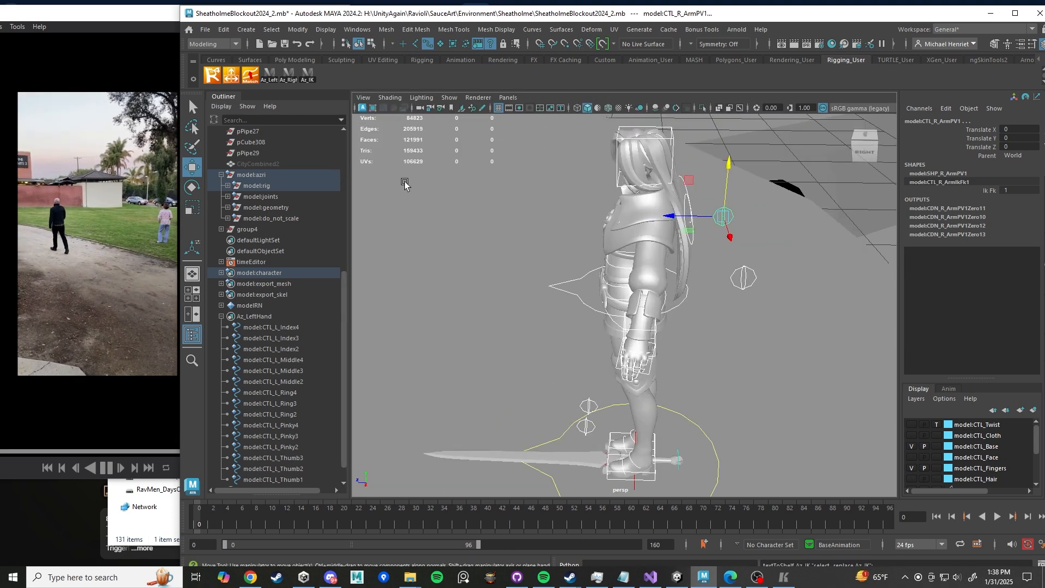
# - Open the Graph Editor and dock it in the lower-left area below the reference video
pyautogui.click(357, 30)
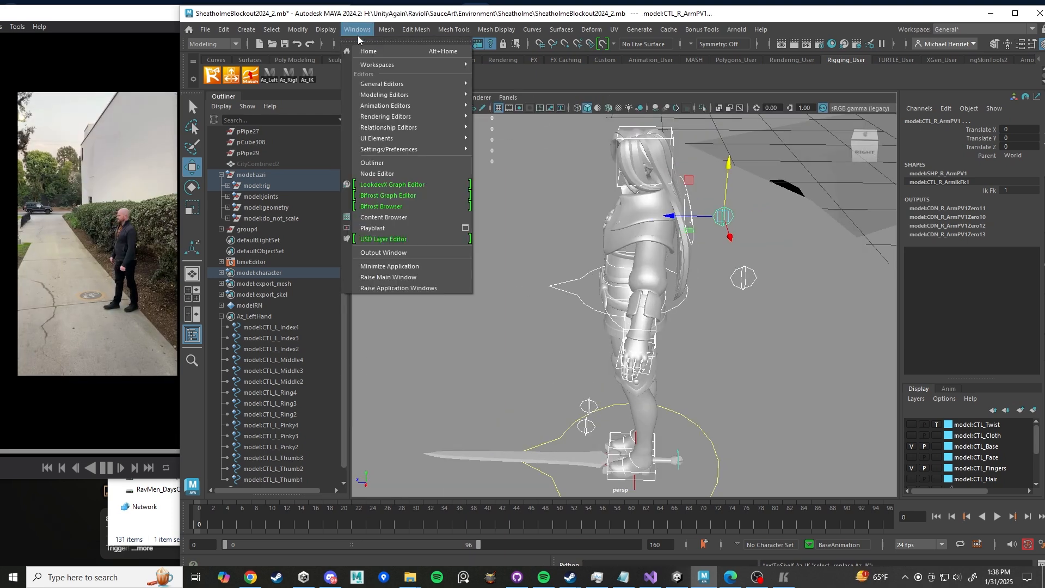
pyautogui.moveTo(435, 109)
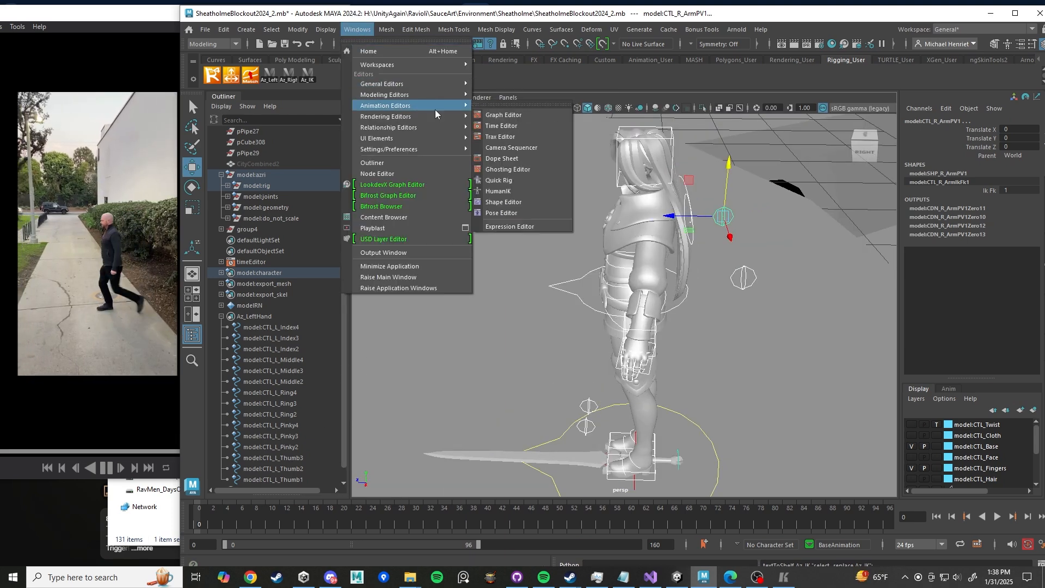
pyautogui.click(524, 119)
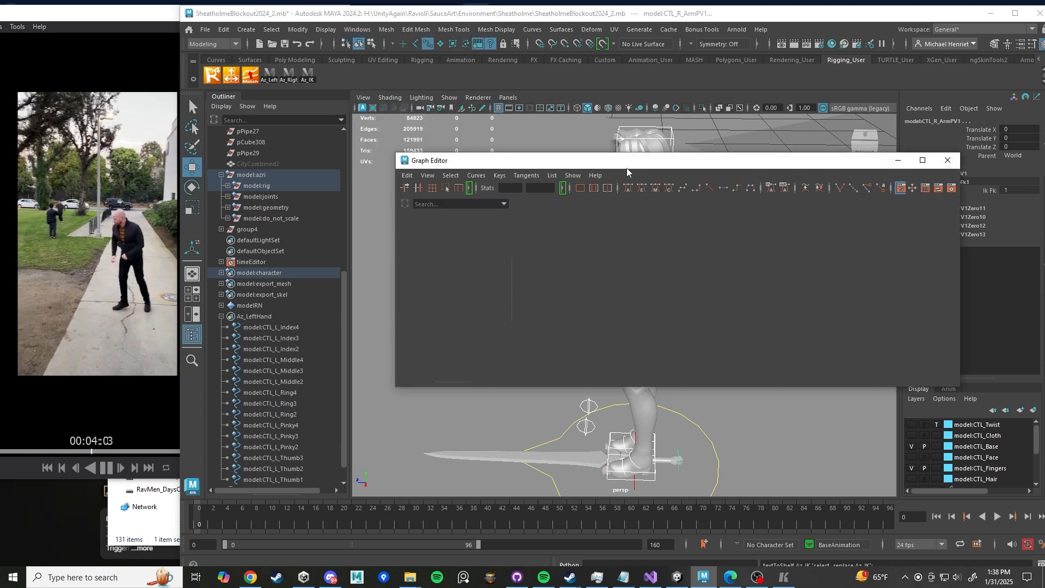
pyautogui.moveTo(644, 170); pyautogui.dragTo(221, 341)
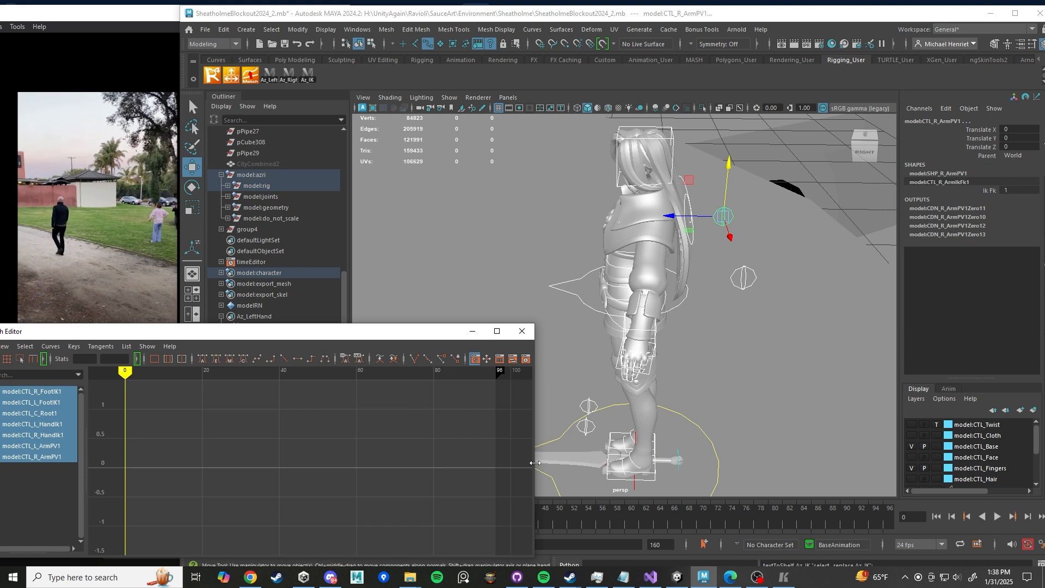
pyautogui.moveTo(535, 460); pyautogui.dragTo(418, 461)
pyautogui.moveTo(271, 336); pyautogui.dragTo(269, 340)
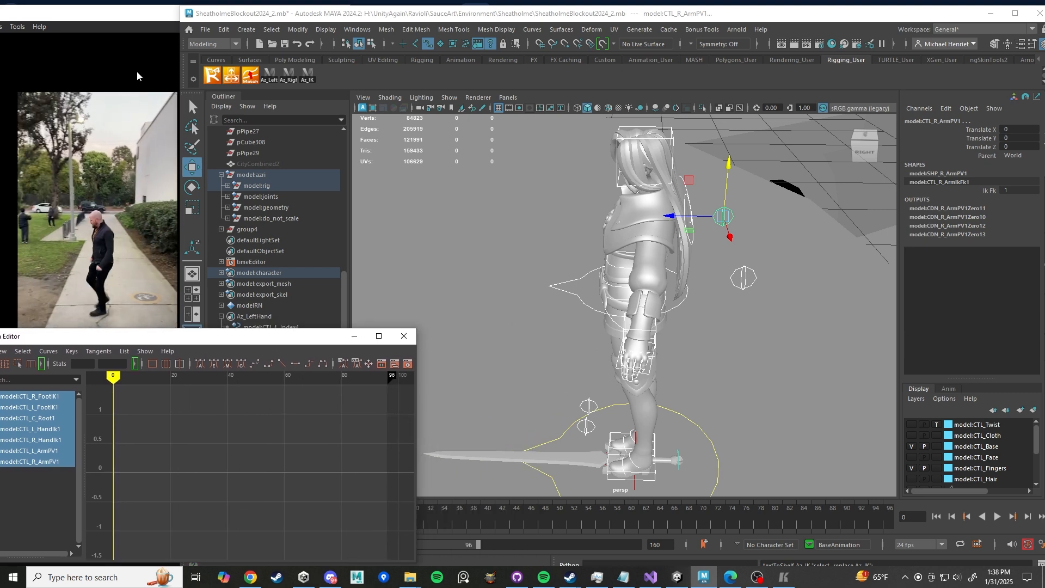